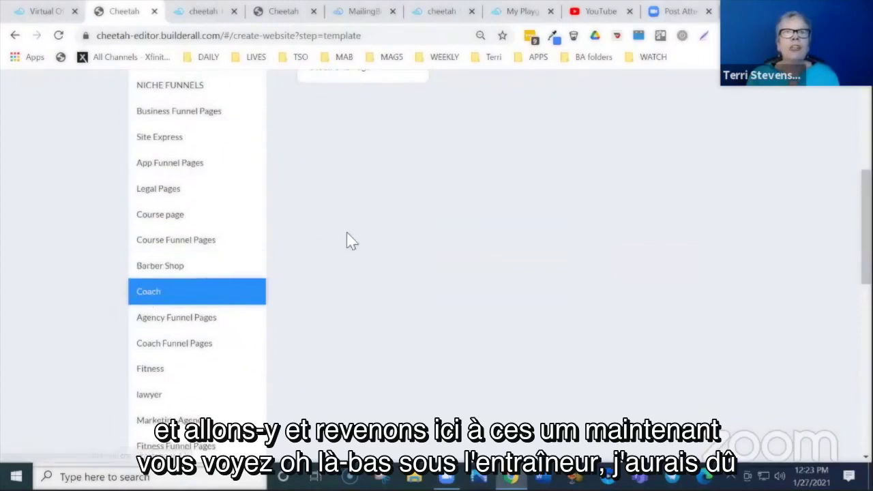
Step: Create the website from the Coach One Page template in the Coach category and confirm its automatic publishing
scroll(347, 236, up, 3)
scroll(477, 266, down, 3)
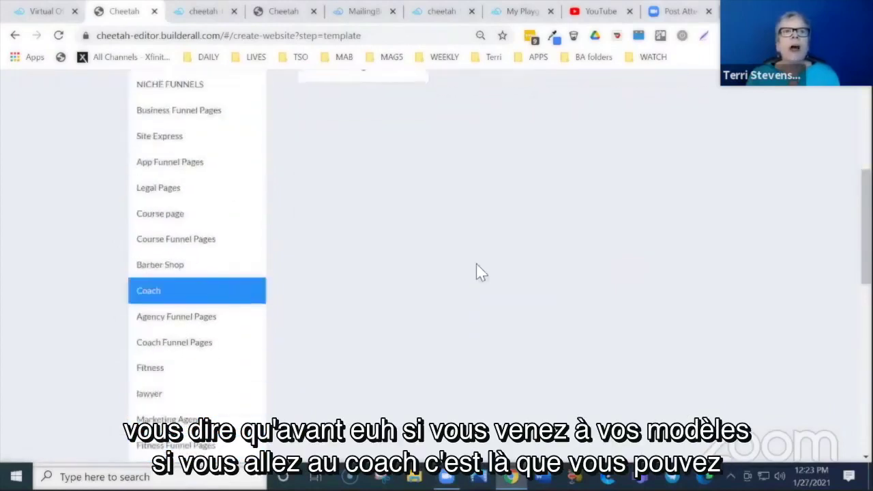
scroll(477, 280, up, 2)
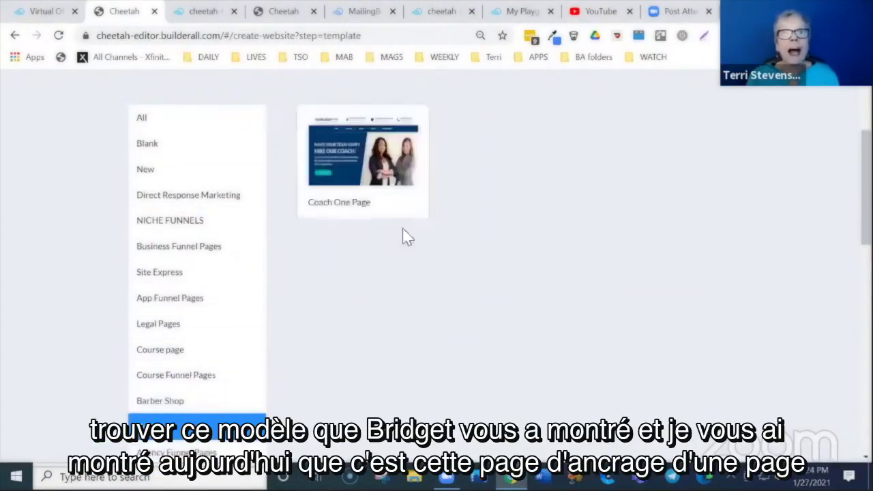
mouse_move(415, 214)
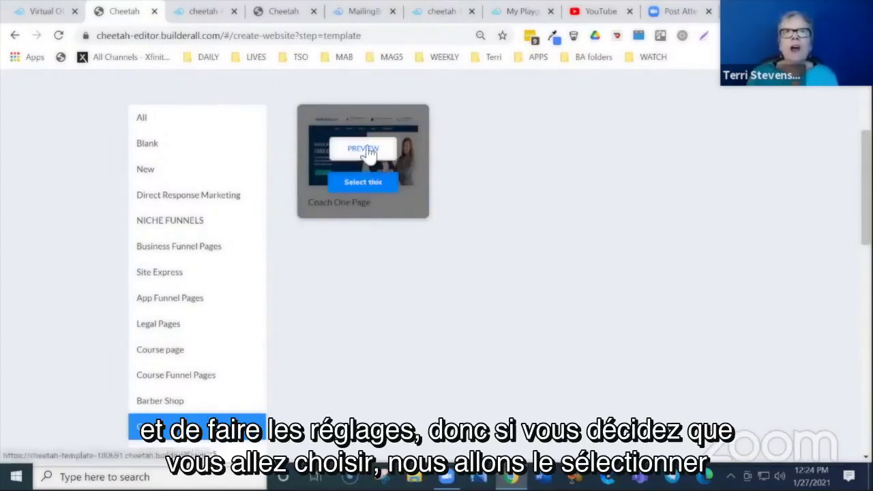
click(394, 187)
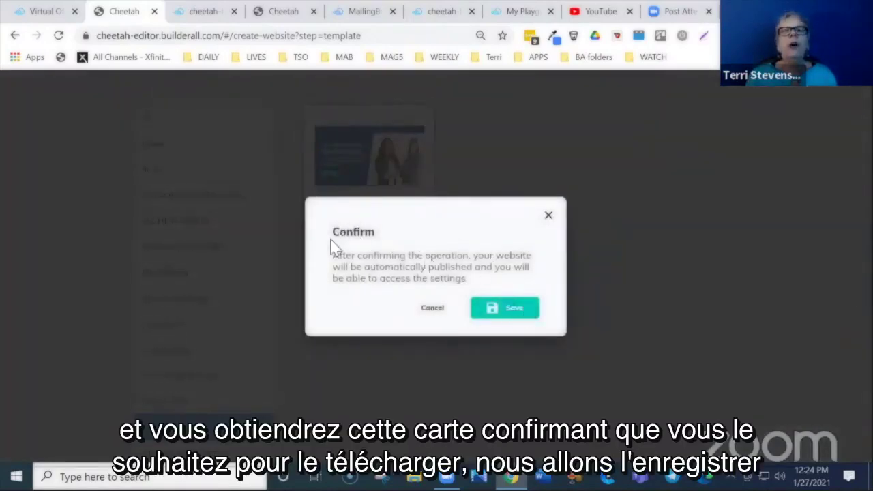
click(536, 318)
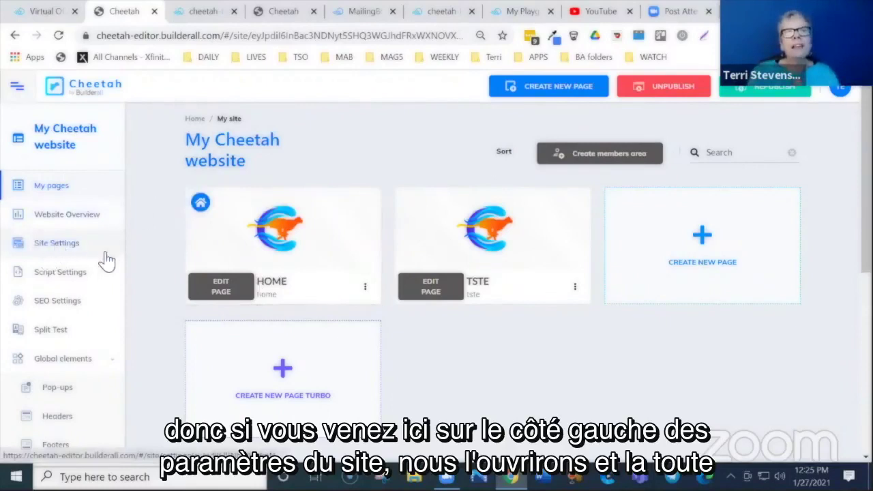
Step: Open the site settings and set the website title to "Anchop Page Coach"
click(68, 250)
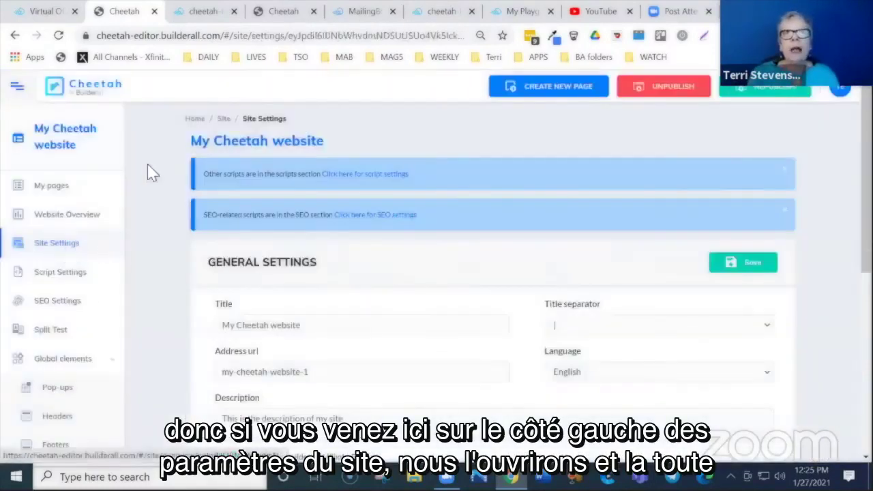
scroll(617, 151, down, 1)
scroll(617, 152, down, 3)
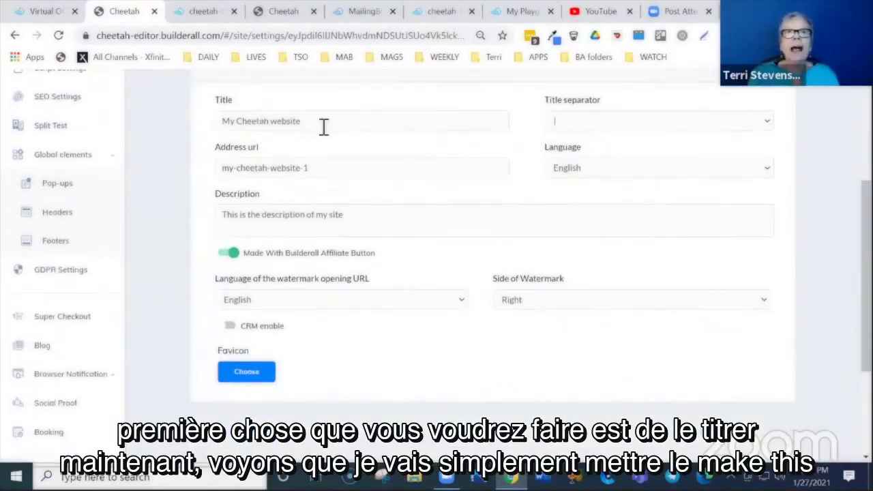
drag(316, 123, 203, 122)
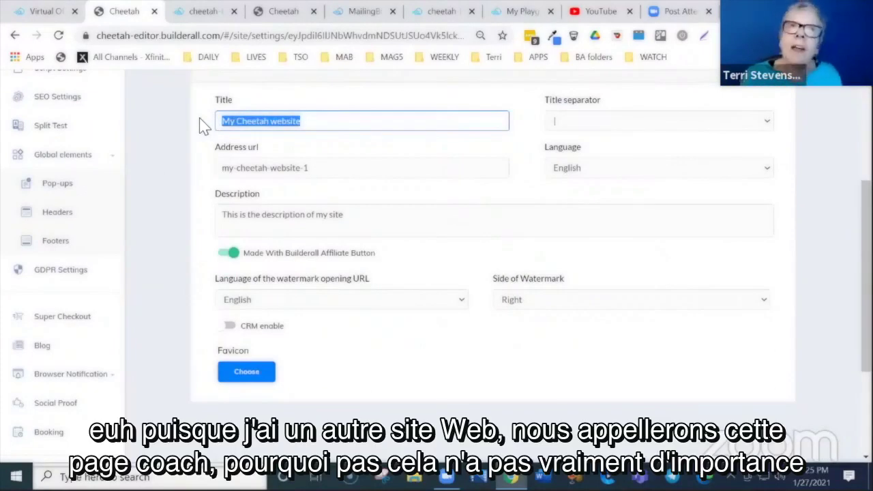
text(A)
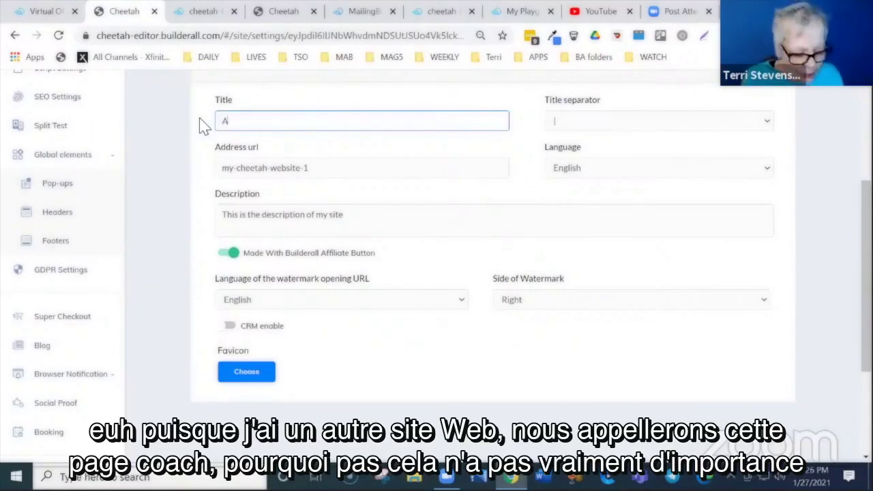
text(ncho)
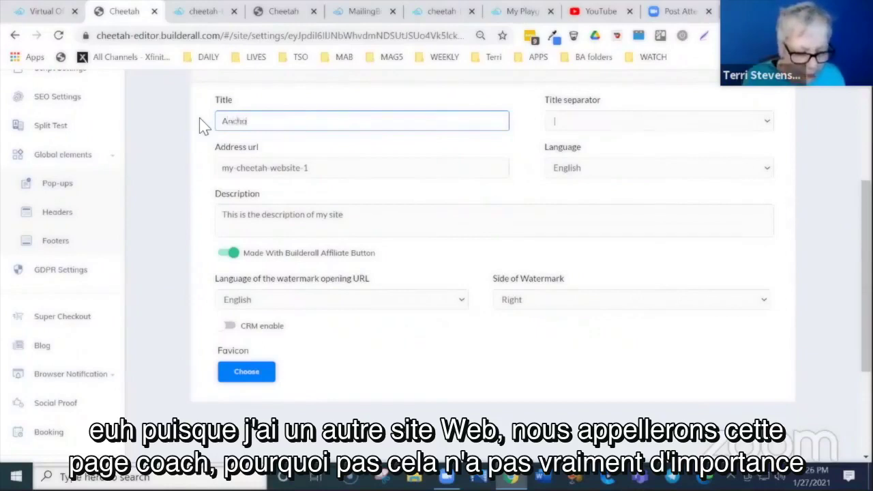
text(r Pag)
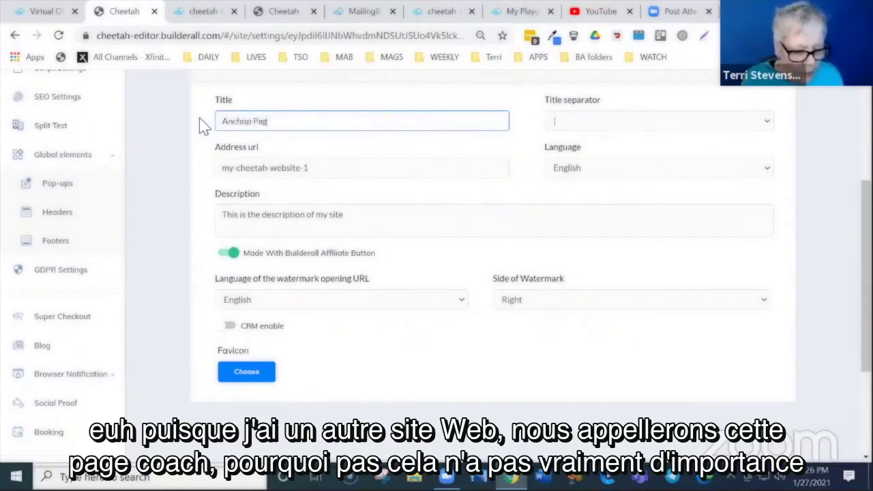
text(e Coach)
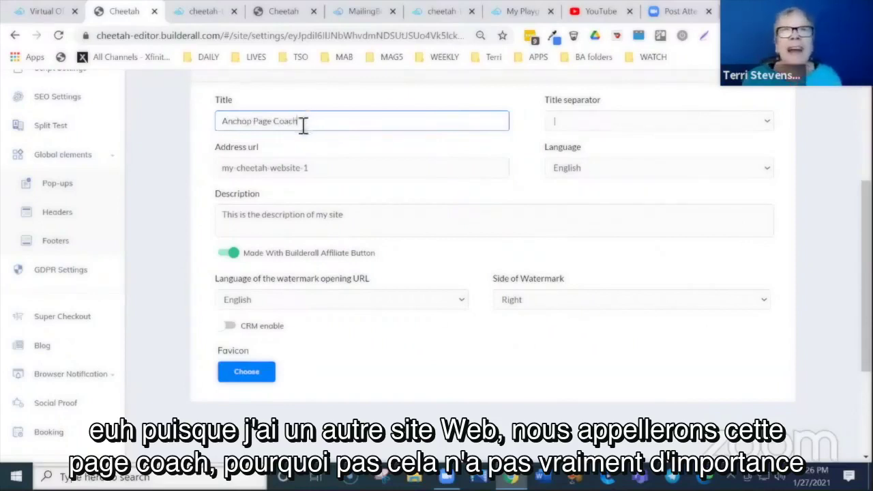
Step: Copy the whole website title, and check the title separator choices while keeping the vertical bar
drag(303, 123, 224, 126)
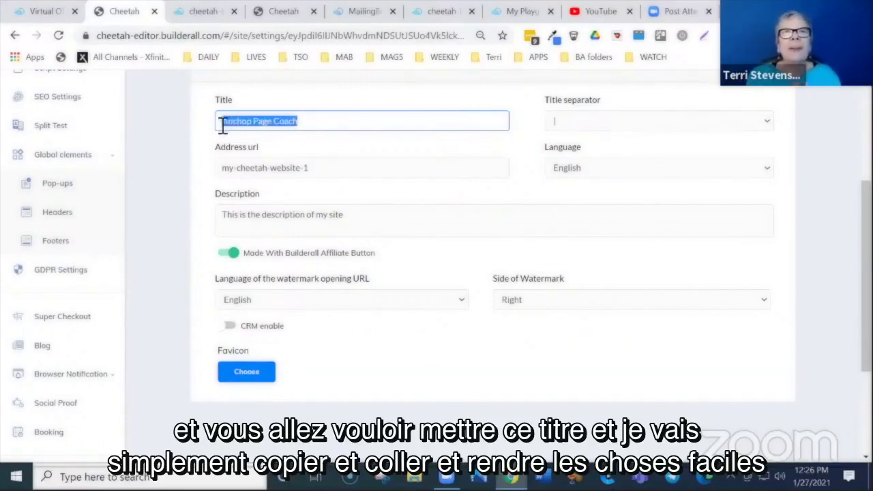
right_click(232, 128)
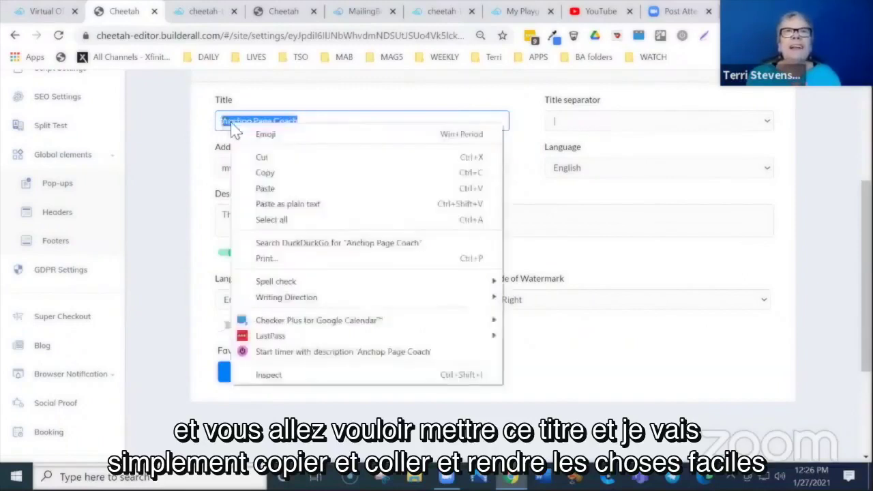
click(265, 173)
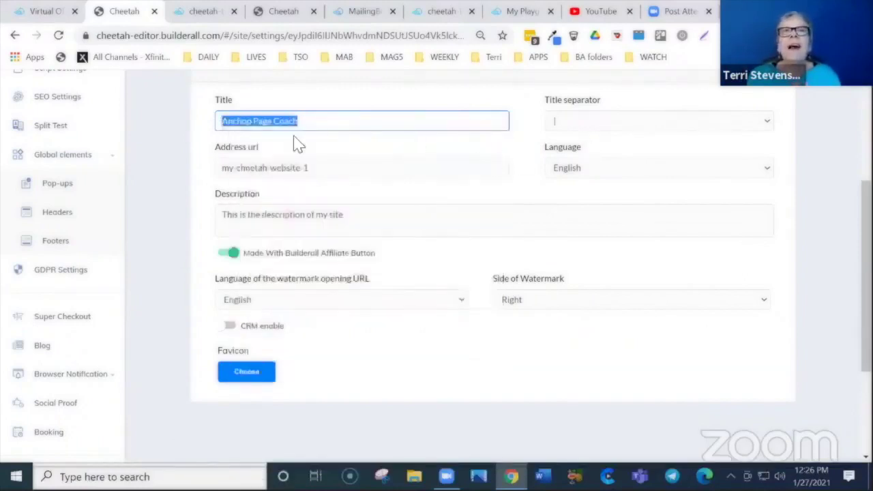
click(317, 130)
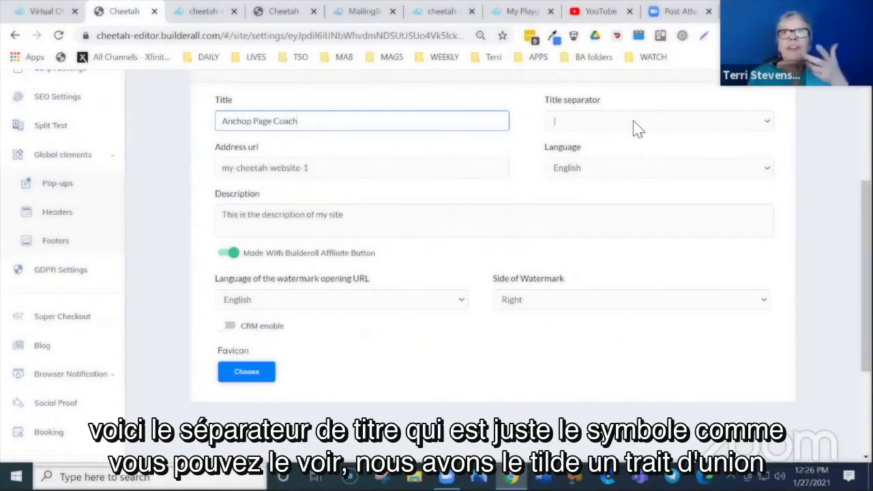
click(760, 127)
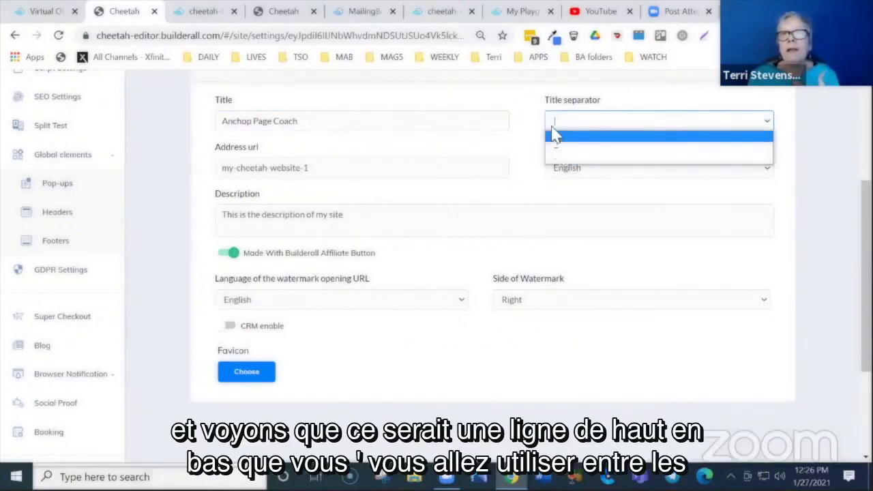
click(733, 131)
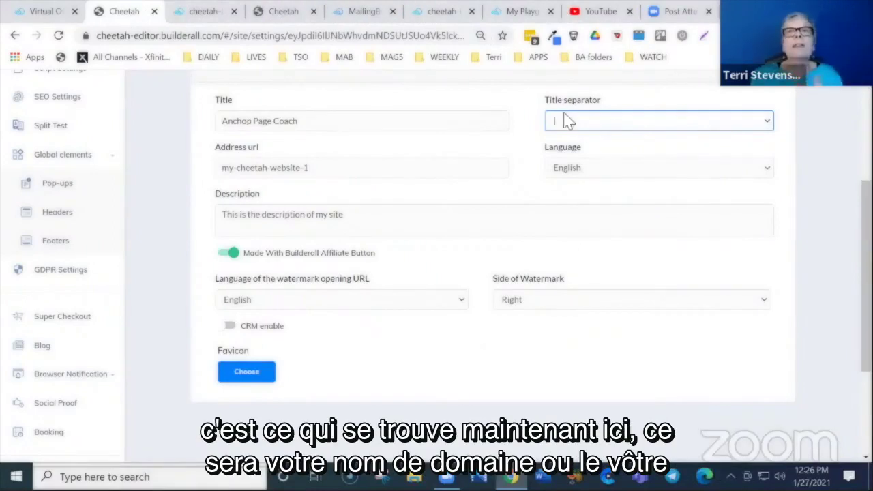
Step: Replace the entire address URL with the copied title "Anchop Page Coach"
click(318, 167)
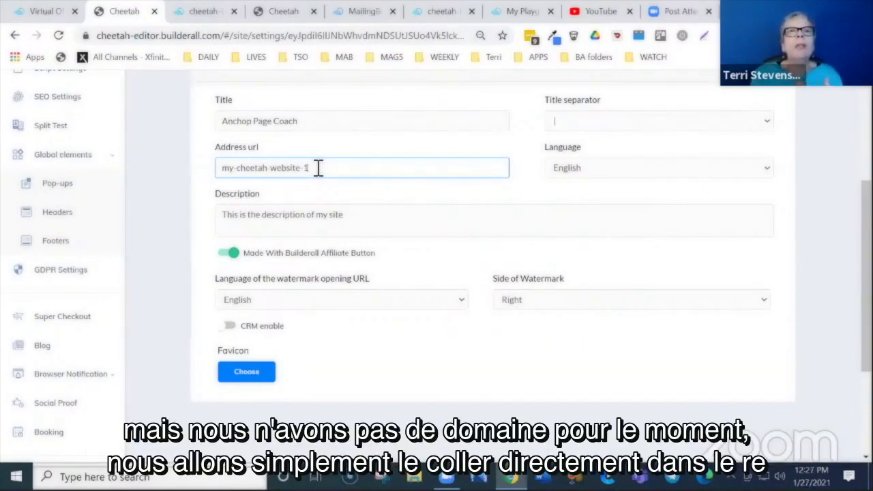
drag(318, 168, 220, 169)
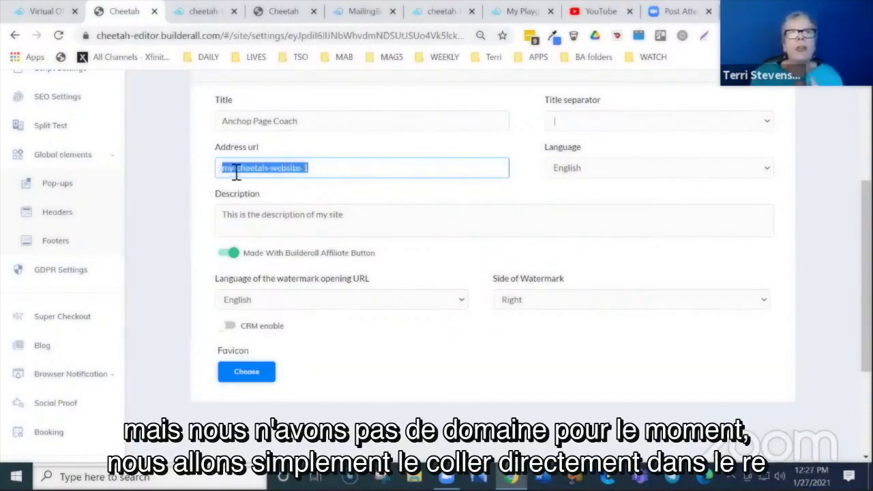
right_click(235, 175)
click(268, 234)
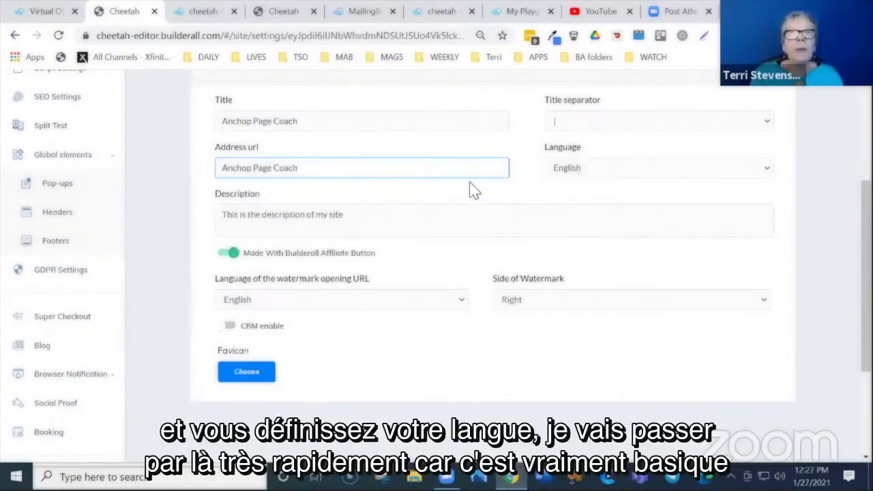
Step: Leave the Made With Builderall Affiliate Button on and enable CRM for the site
click(369, 215)
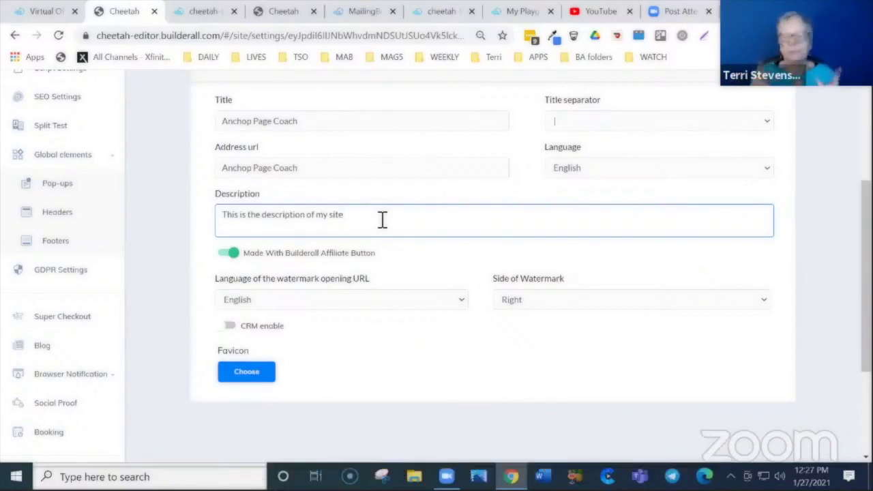
click(232, 255)
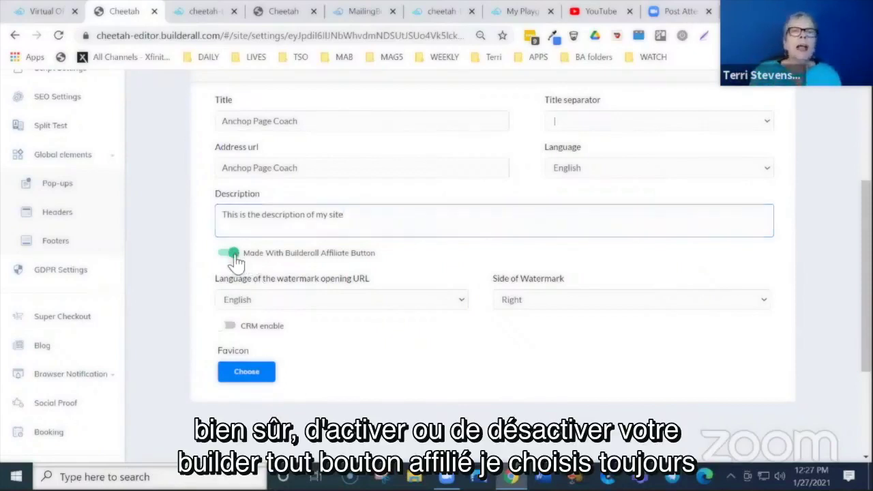
click(231, 256)
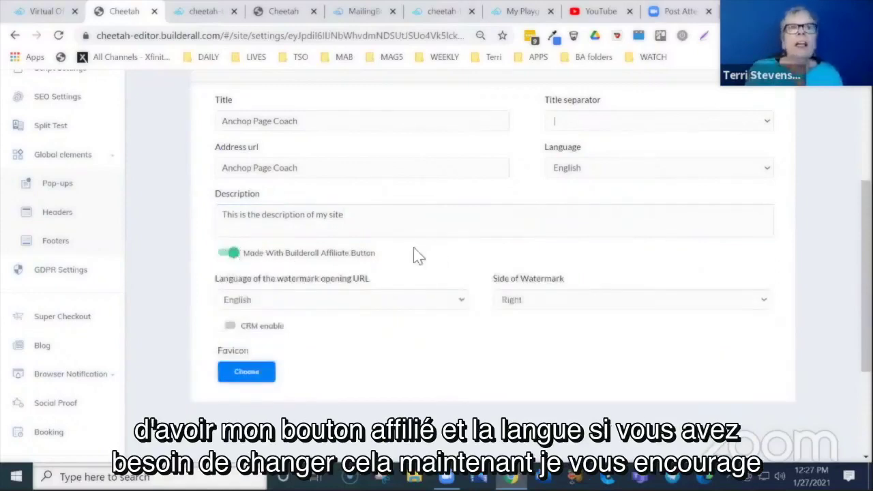
click(227, 329)
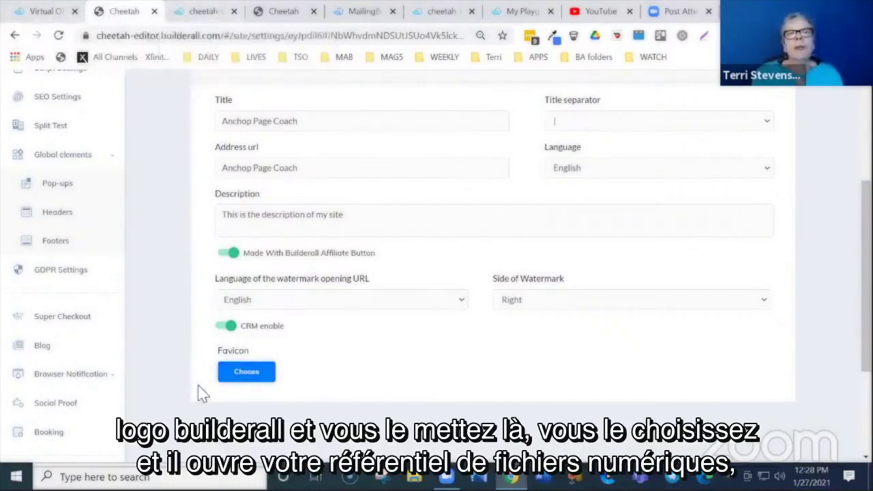
Step: Look over the user files available for the favicon and close the file chooser without picking one
click(244, 382)
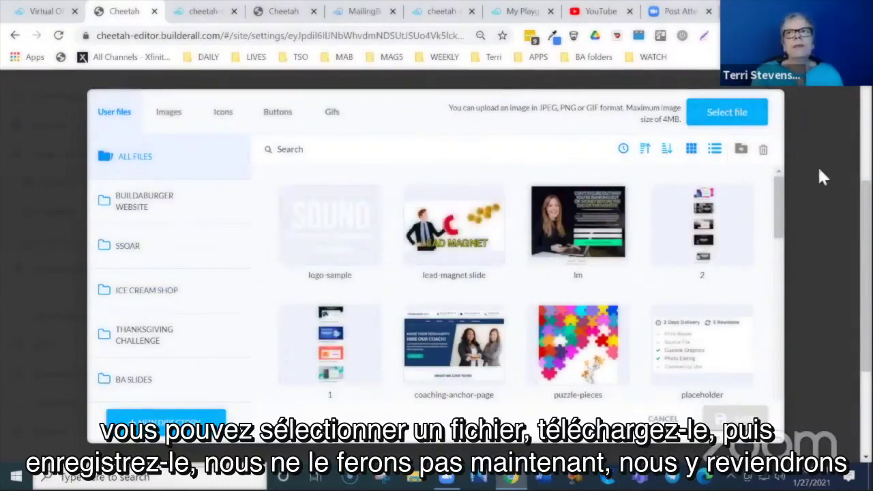
click(662, 418)
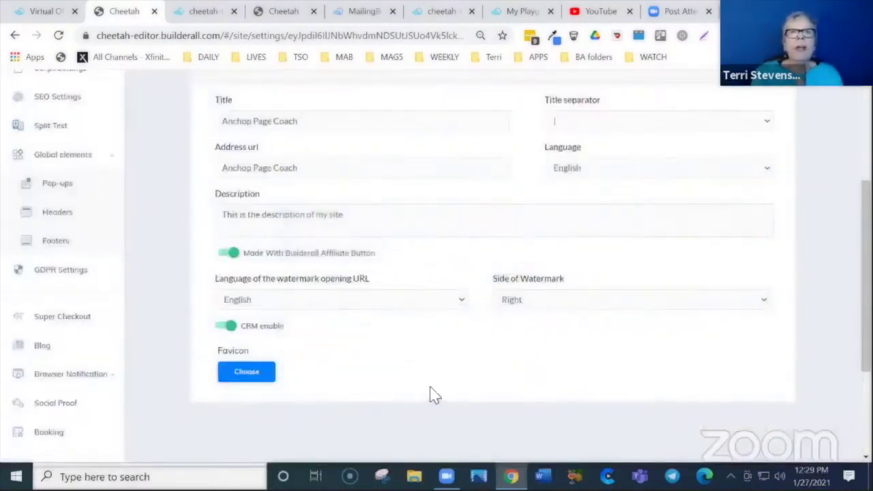
Step: Try to save the website's general settings
scroll(334, 170, up, 1)
scroll(334, 170, up, 2)
scroll(334, 170, down, 3)
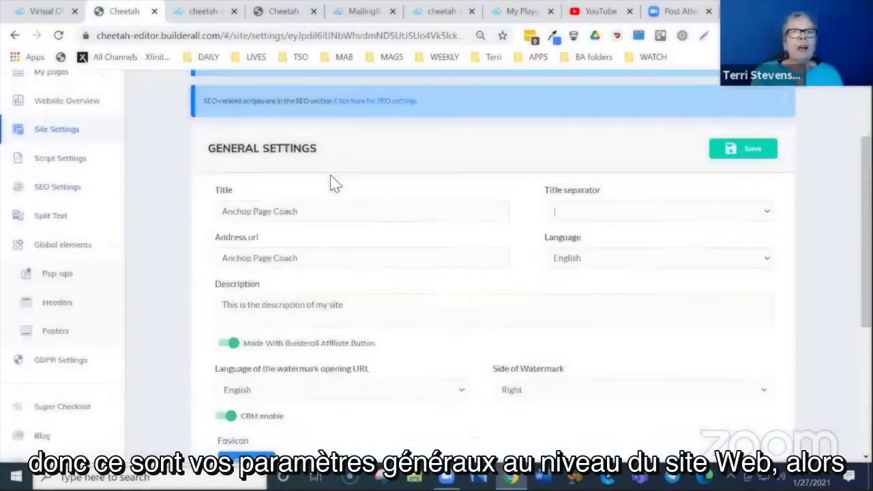
scroll(332, 170, up, 1)
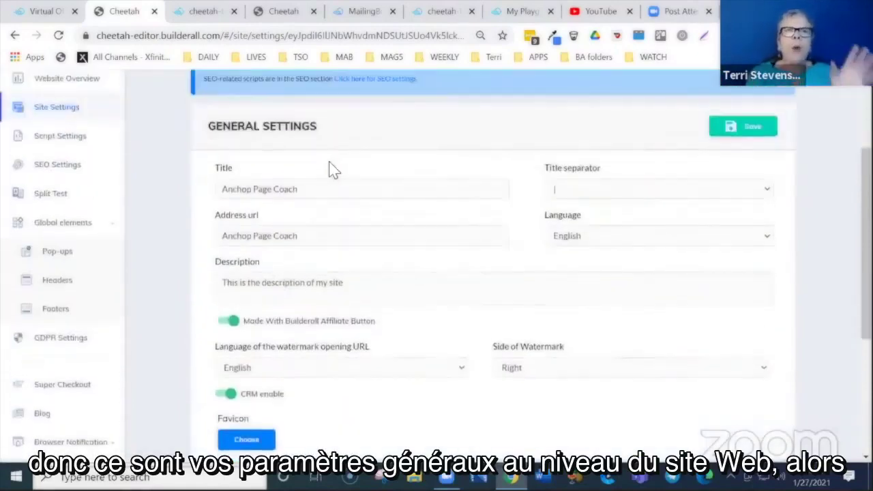
click(750, 121)
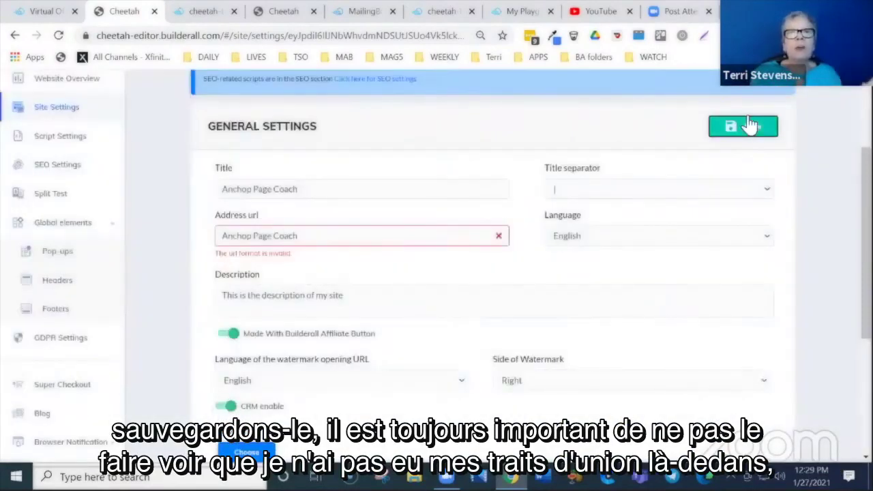
Step: Replace the invalid address URL with the hyphenated "Ancho-Page-Coach" and save the site's general settings
click(286, 239)
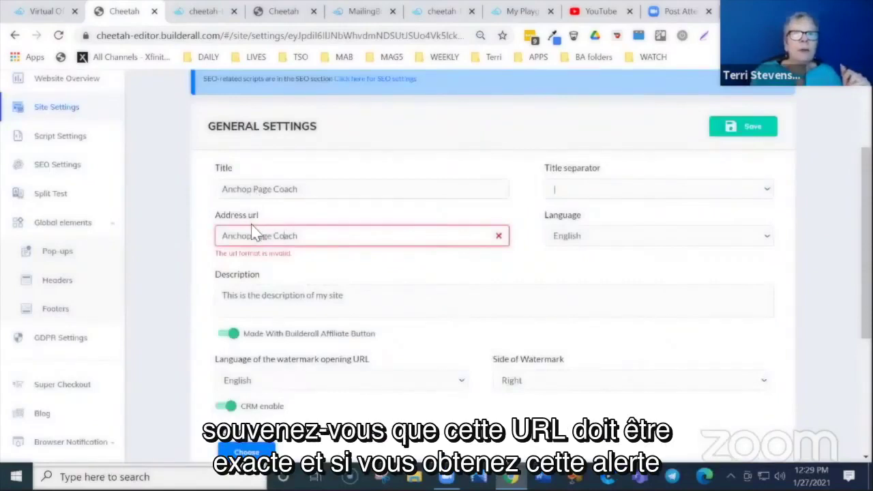
click(253, 237)
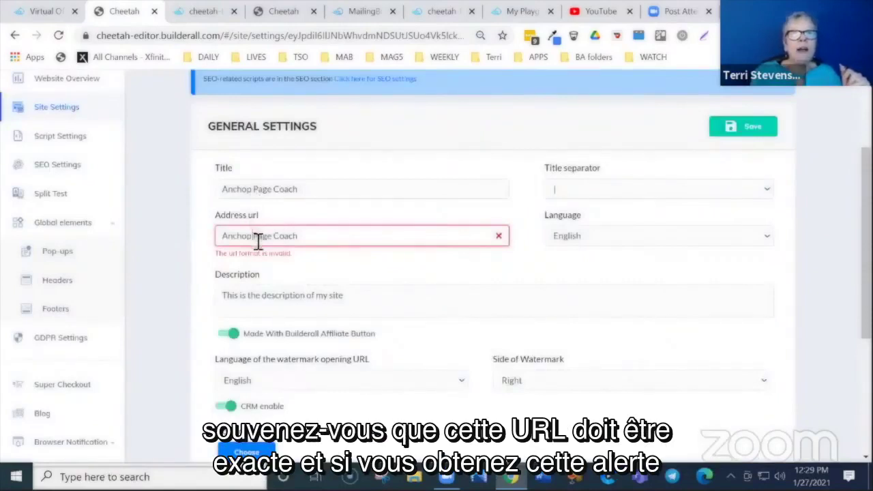
drag(307, 238, 220, 238)
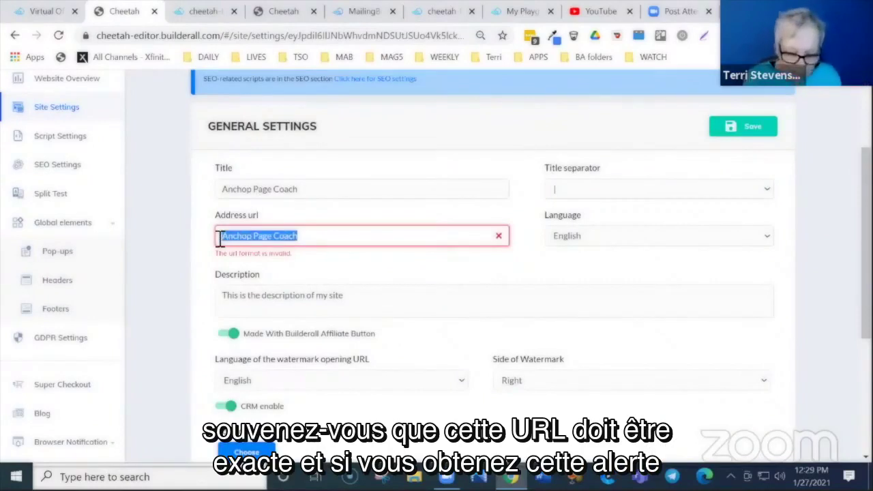
text(Ancho)
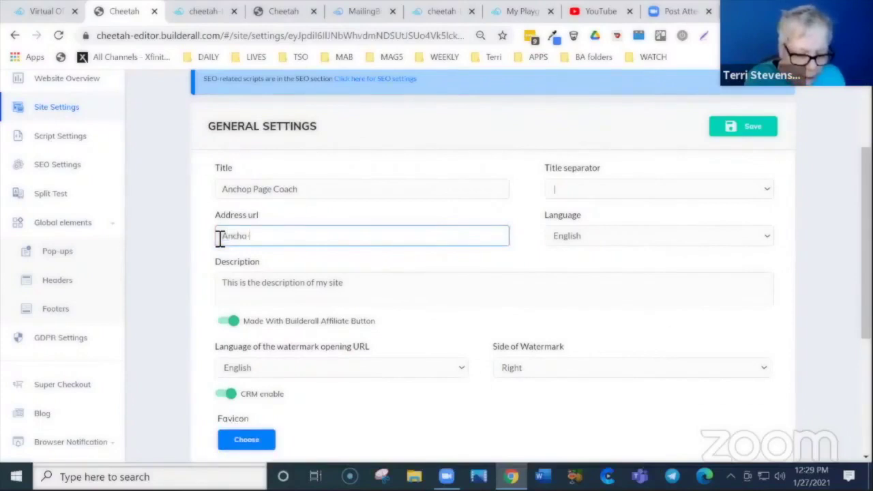
text(-P)
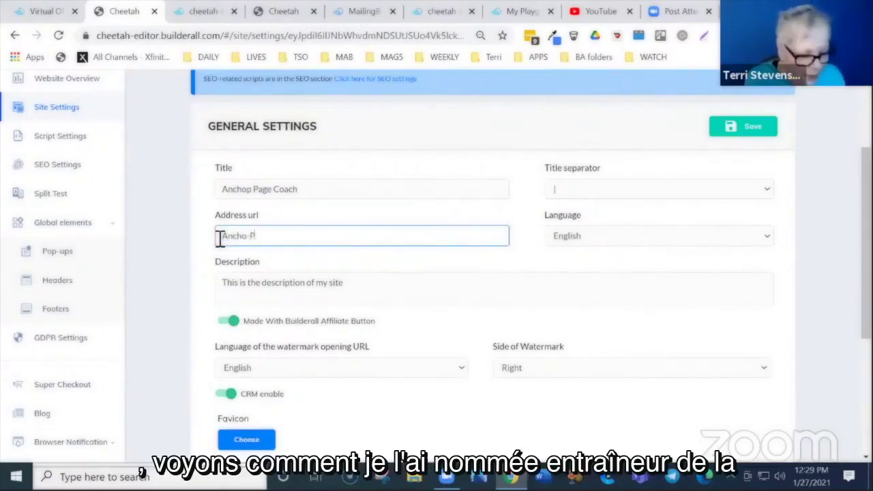
text(age-)
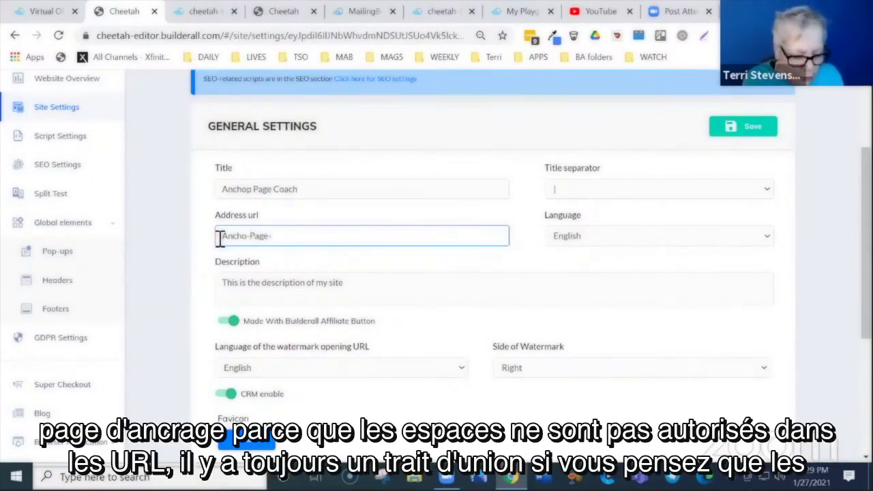
text(Coach)
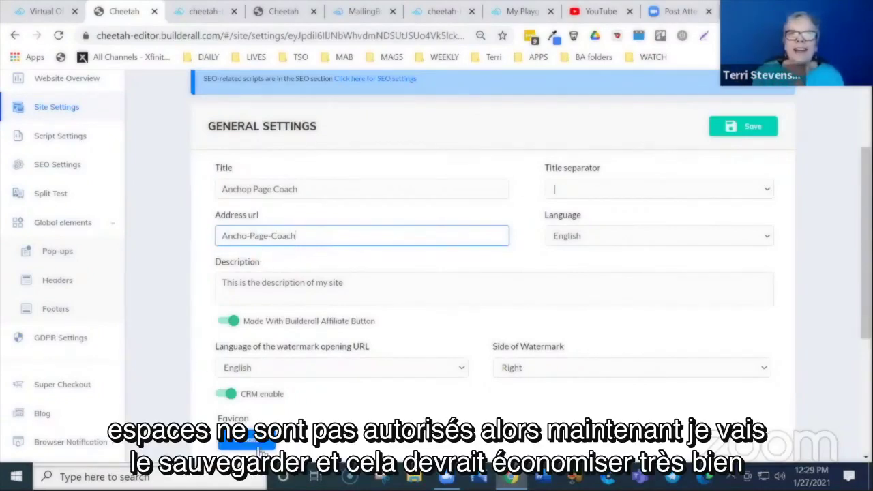
click(751, 127)
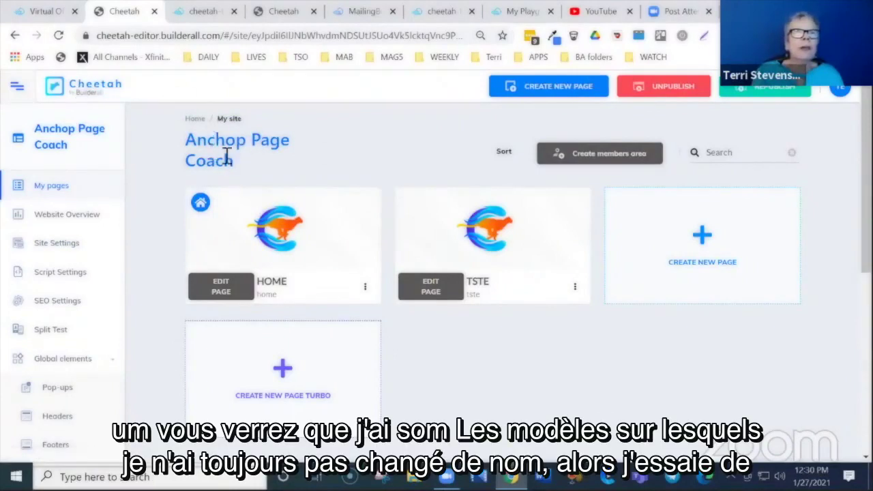
Step: Look over the site-level script editor and pixel ID fields in the script settings, then save them
mouse_move(371, 246)
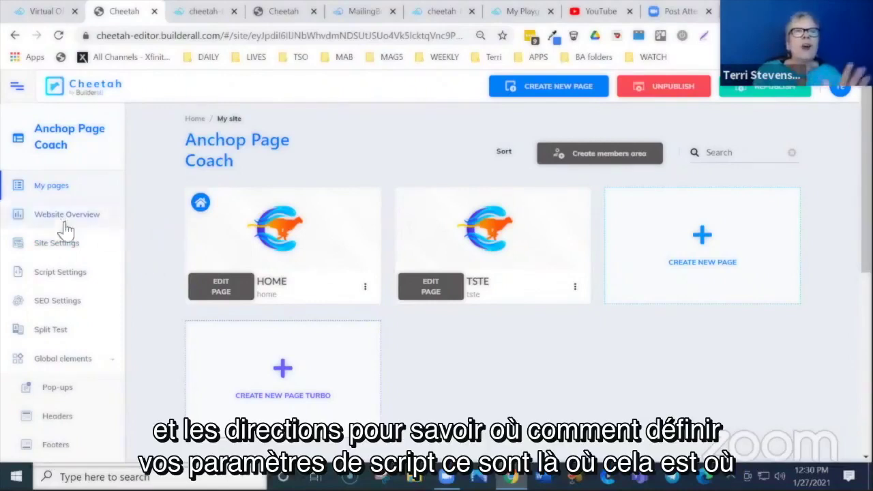
click(62, 274)
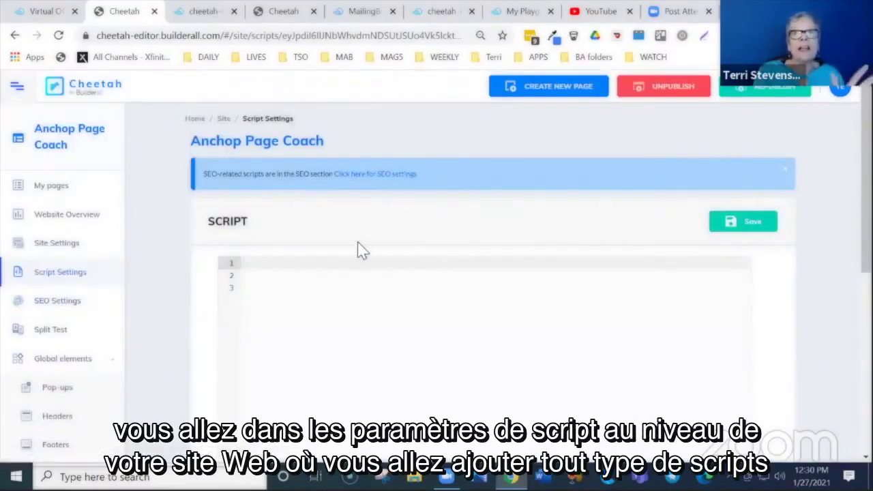
scroll(362, 250, down, 2)
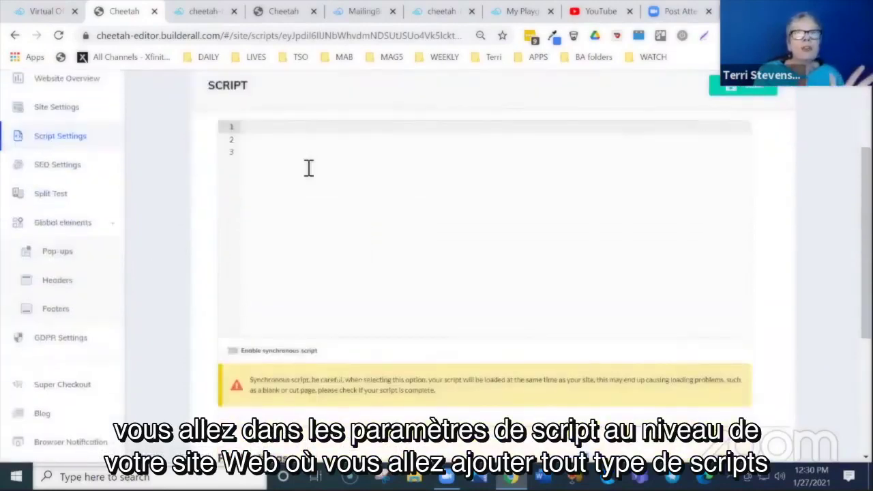
scroll(361, 189, down, 3)
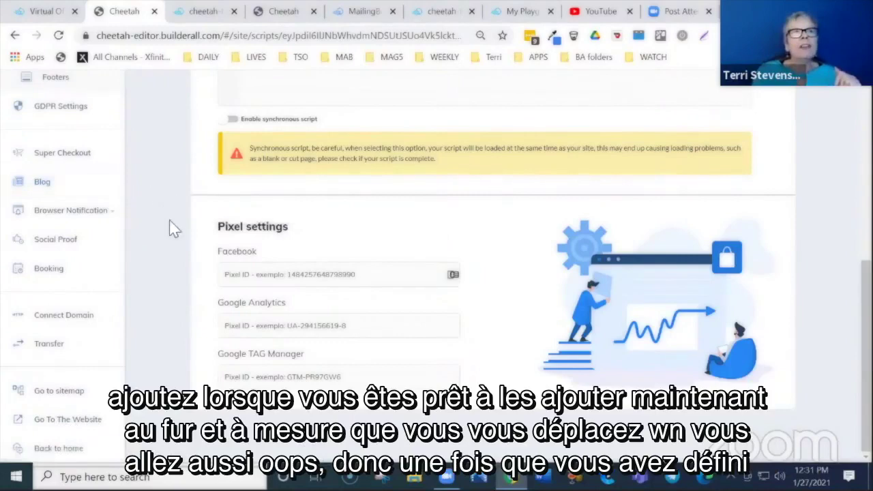
scroll(791, 236, up, 4)
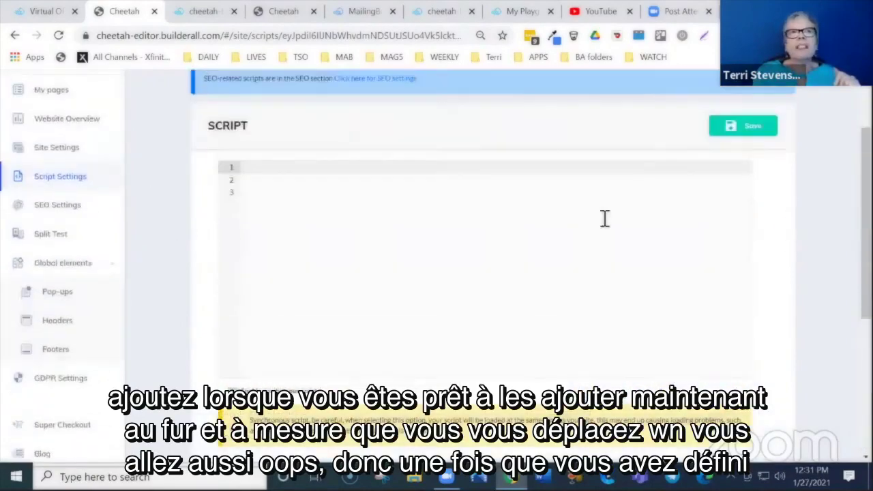
click(760, 133)
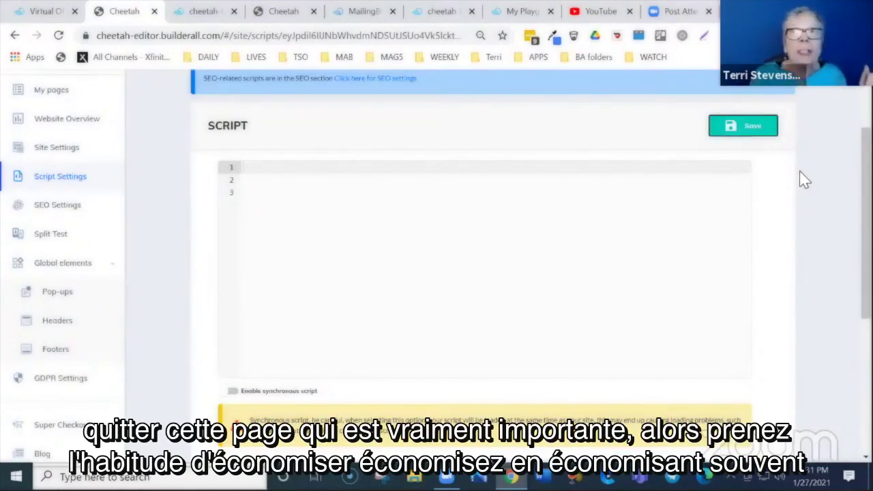
scroll(822, 198, up, 2)
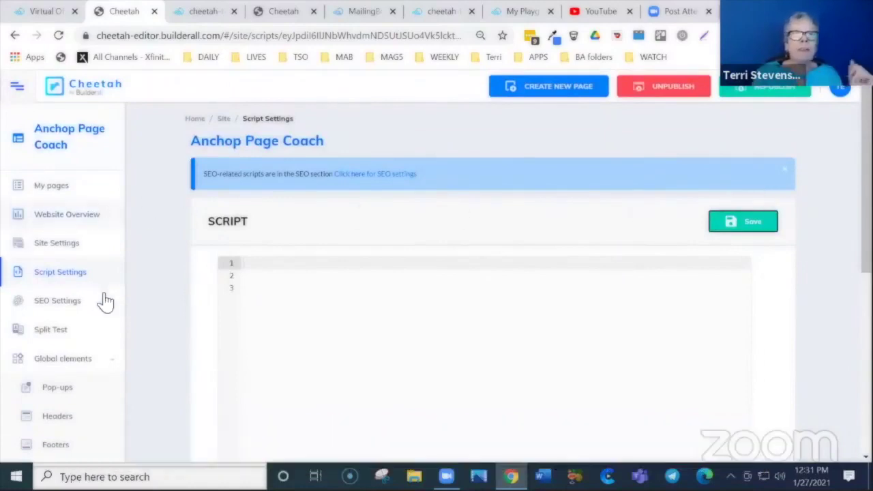
Step: Set the keyword in the site's SEO settings to "soundcoaching" and save the settings
click(74, 304)
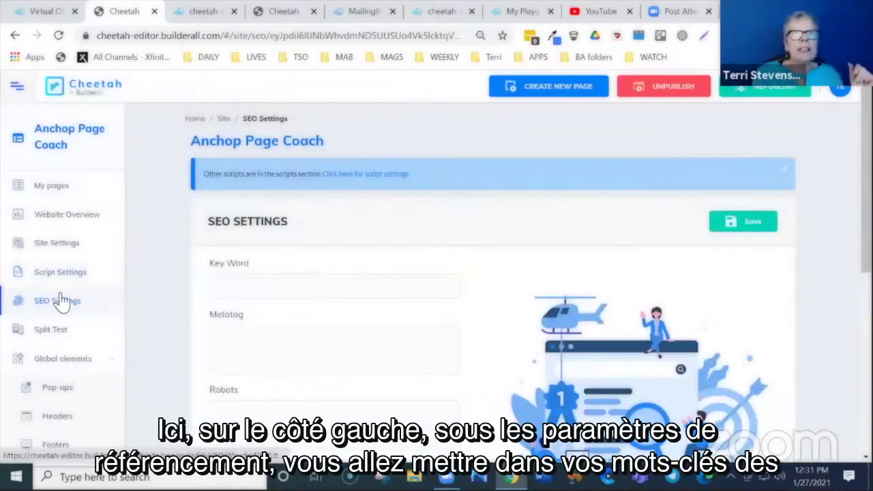
scroll(620, 187, down, 3)
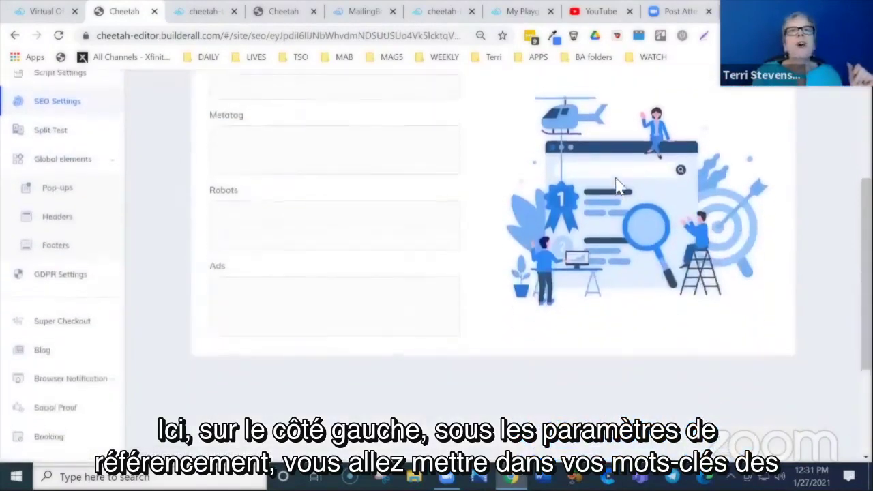
scroll(620, 187, up, 2)
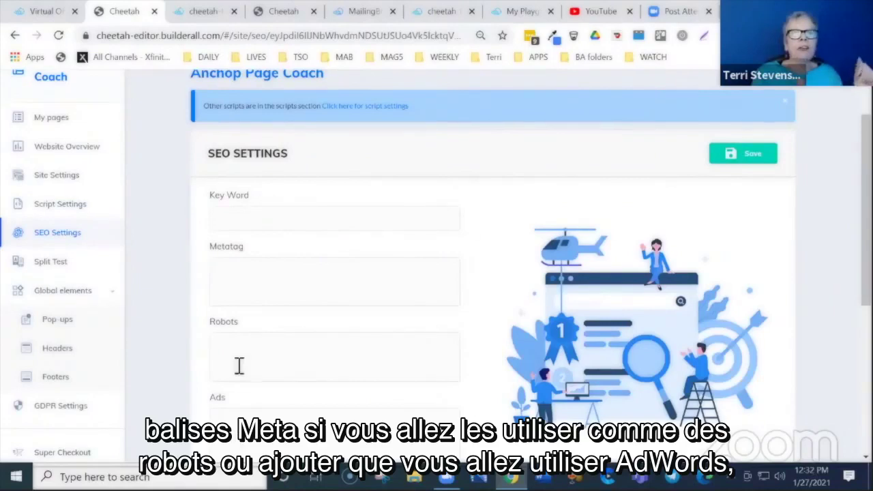
click(237, 218)
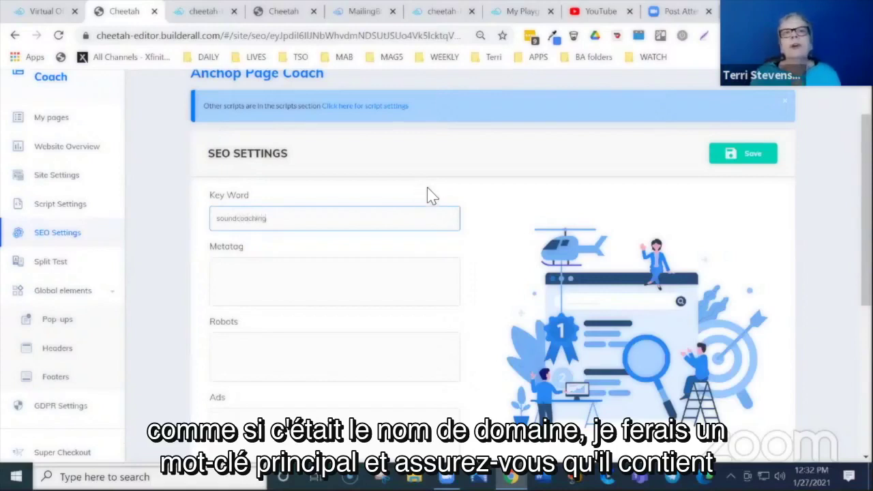
click(473, 209)
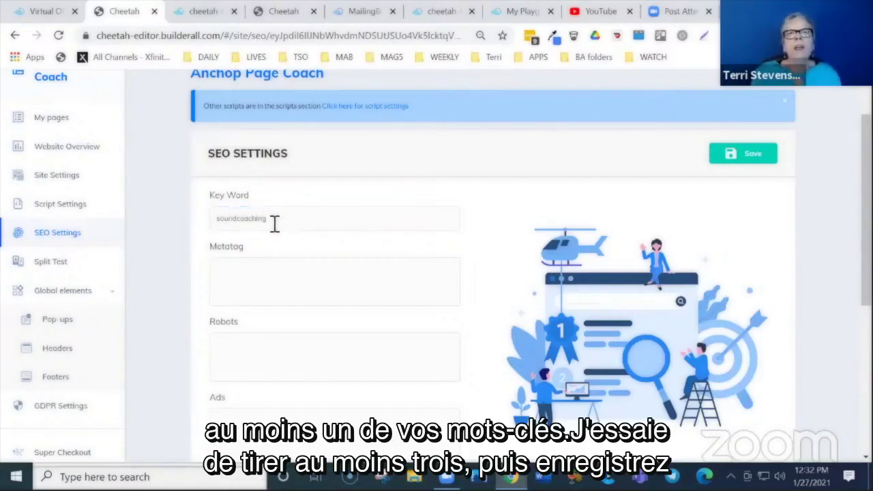
click(759, 153)
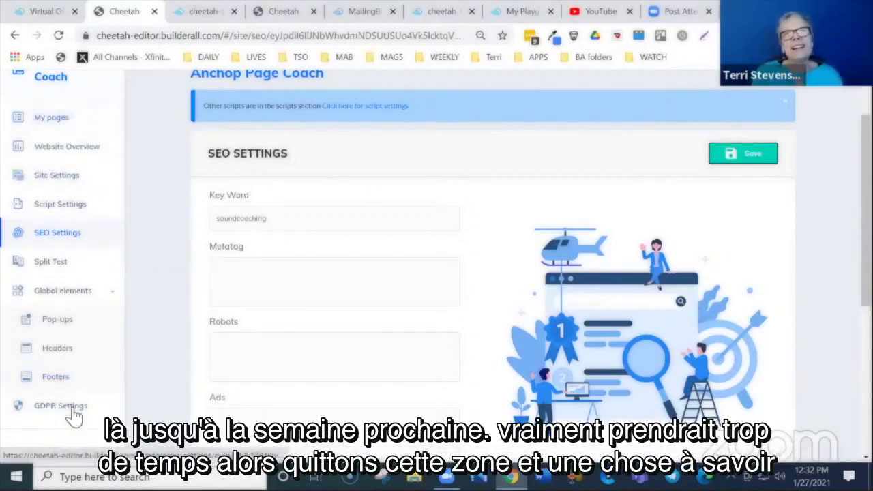
Step: Republish the Anchop Page Coach site and return to its list of pages
scroll(820, 154, up, 1)
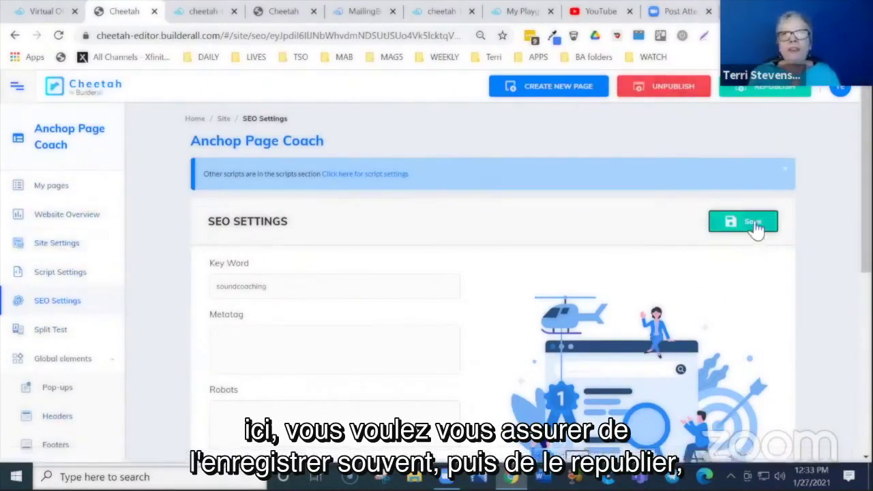
click(778, 91)
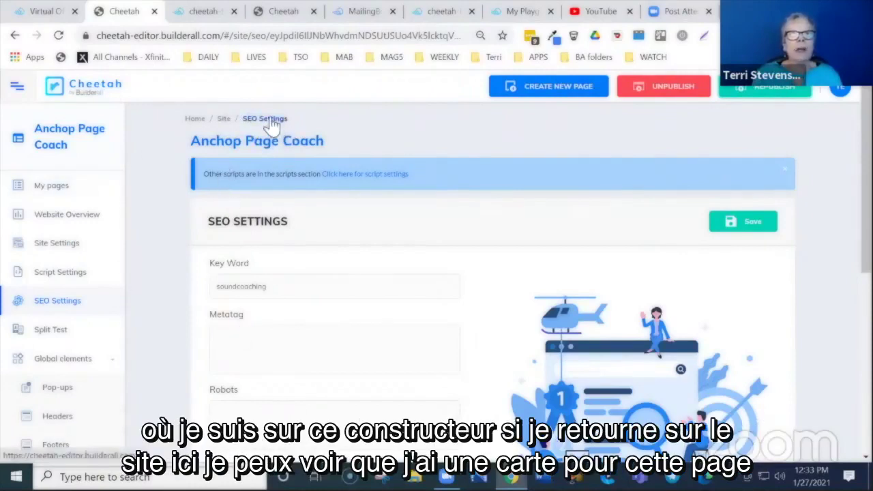
click(223, 120)
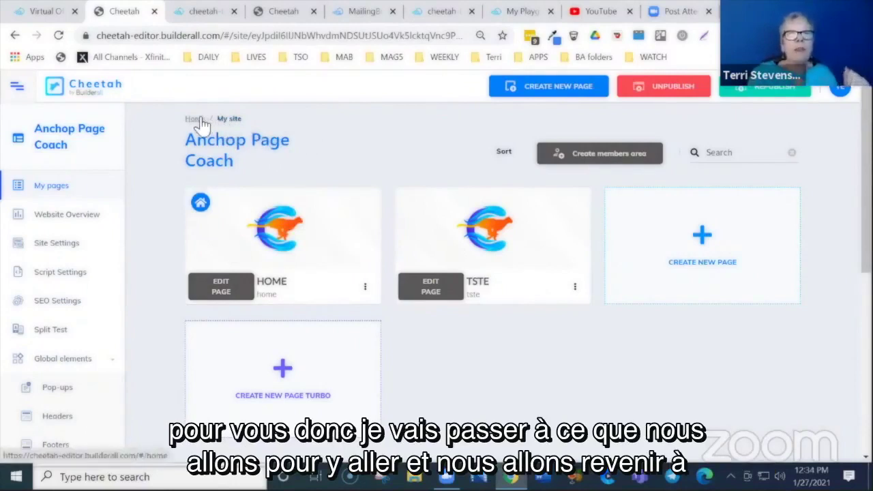
Step: Return to the list of published websites and open the Sound Financial Partners site for editing
click(98, 87)
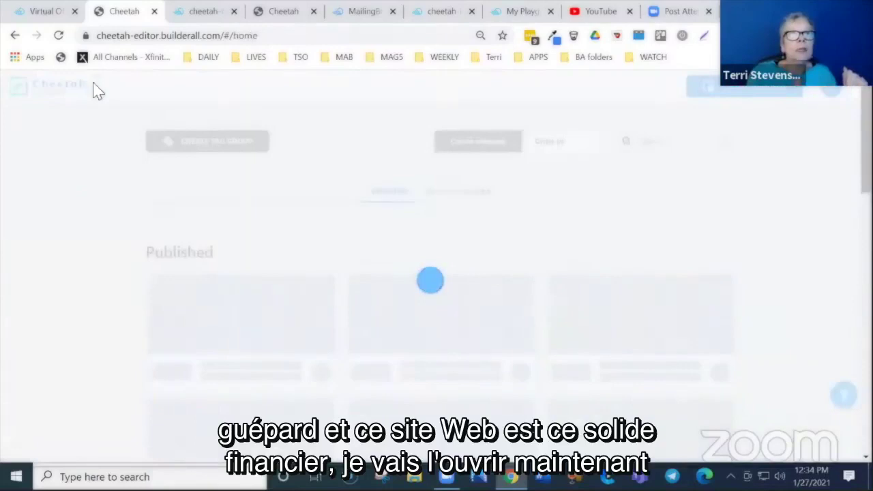
scroll(368, 148, down, 2)
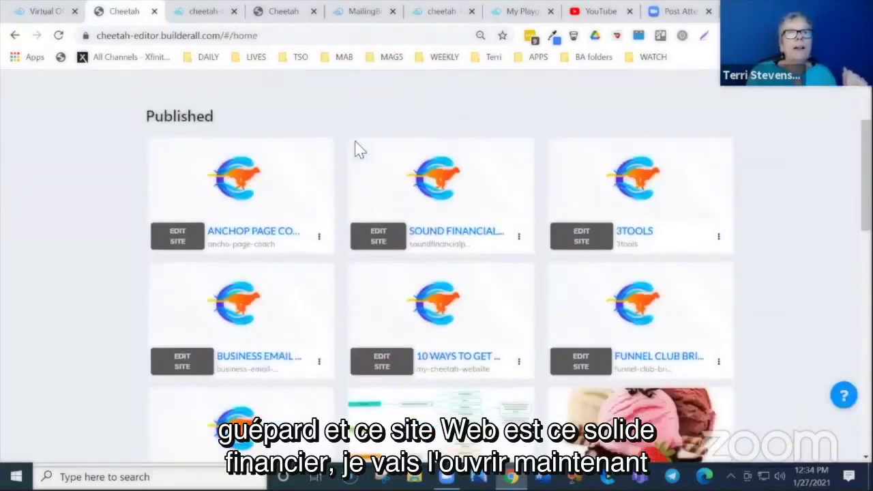
click(380, 238)
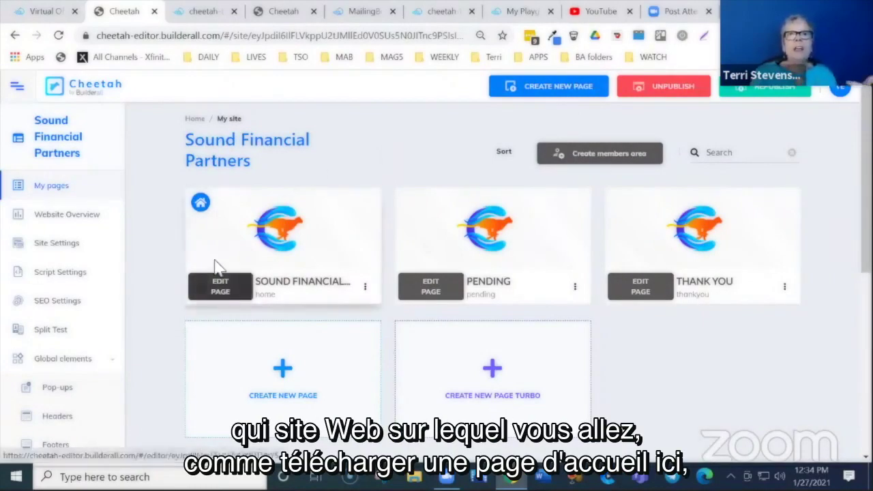
Step: View the general site settings of Sound Financial Partners and return to its list of pages
mouse_move(224, 238)
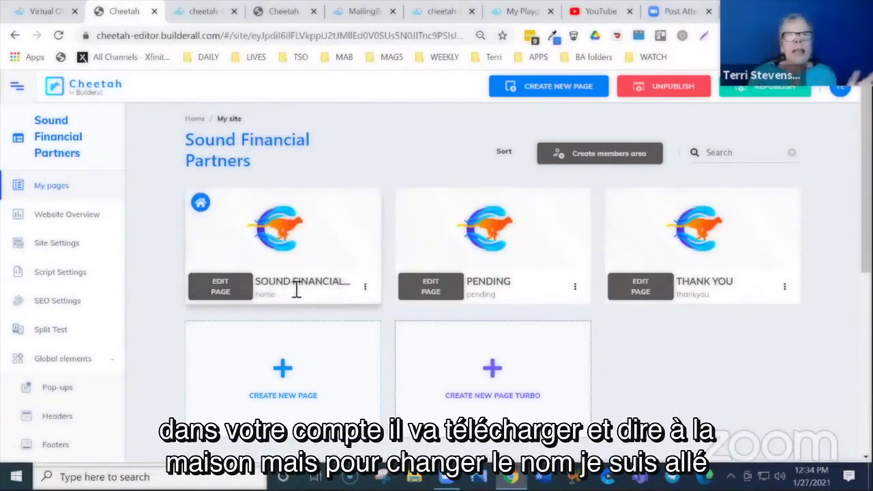
mouse_move(269, 179)
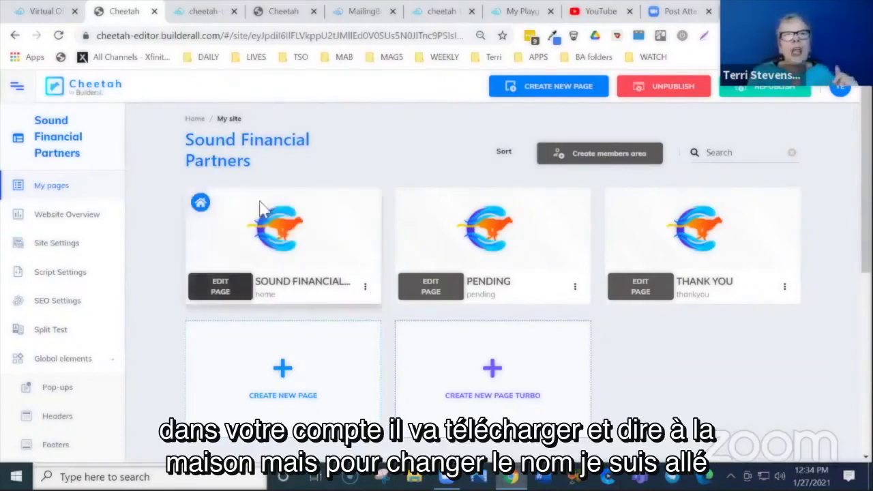
click(56, 244)
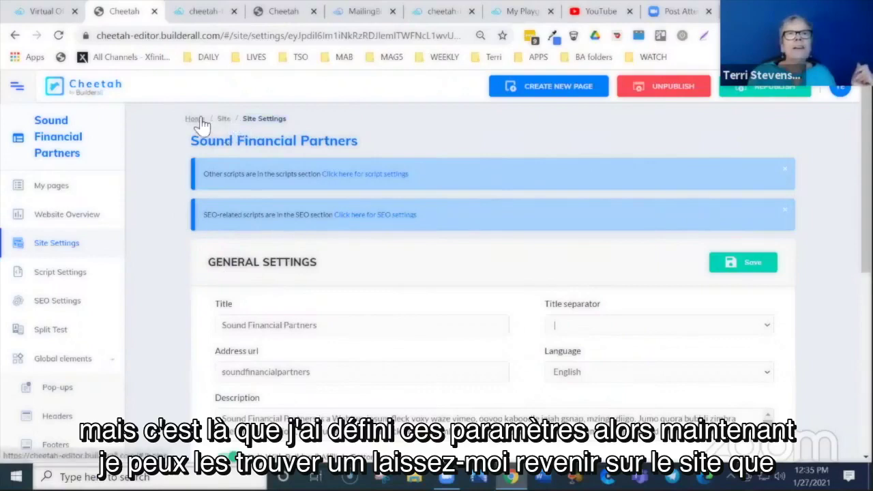
click(228, 121)
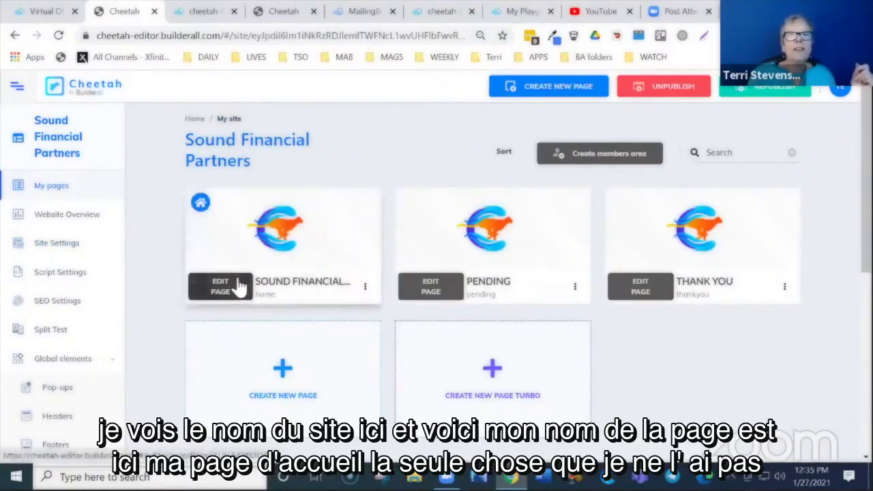
Step: Open the home page's own settings and examine its name, title, address URL, description, integration key and page script fields
click(366, 288)
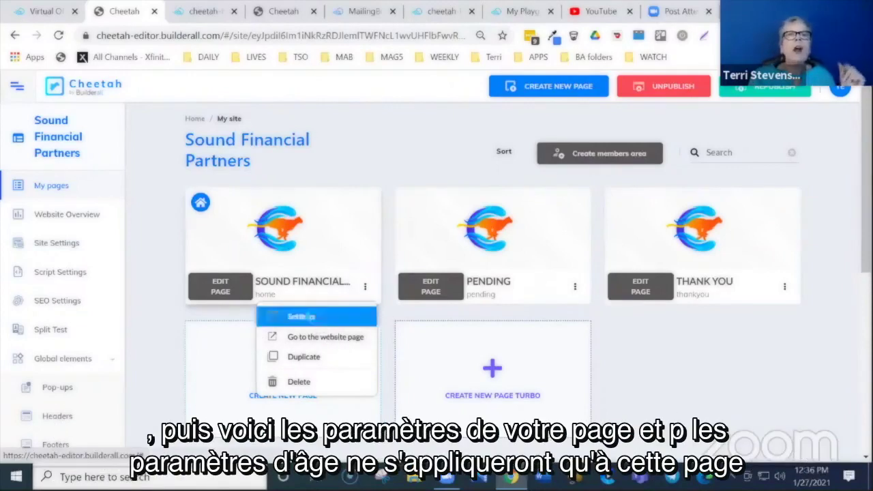
click(304, 316)
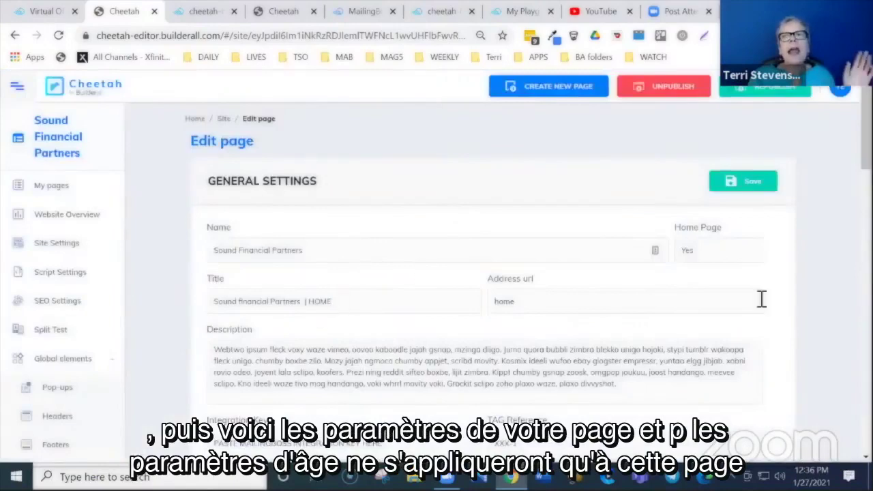
scroll(822, 312, down, 4)
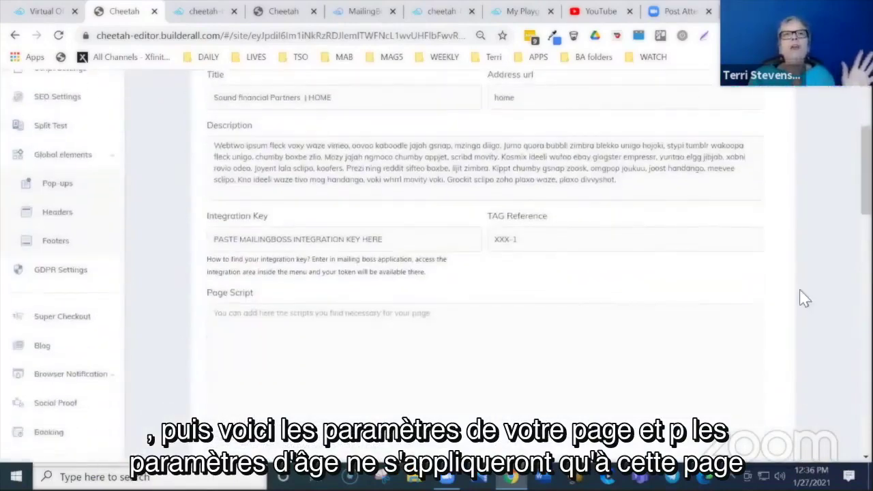
scroll(436, 286, down, 3)
scroll(439, 285, up, 7)
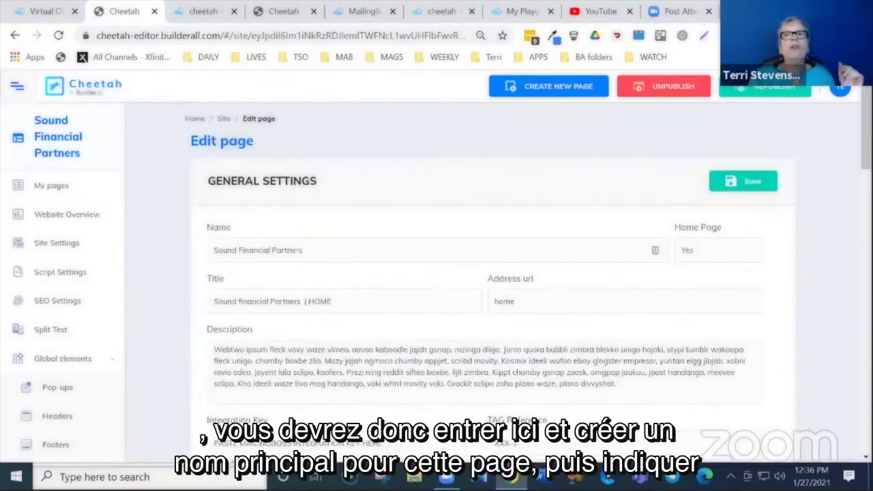
Step: Review the home page's general settings, keeping Home Page set to Yes, down to the integration key and tag reference
scroll(288, 116, down, 1)
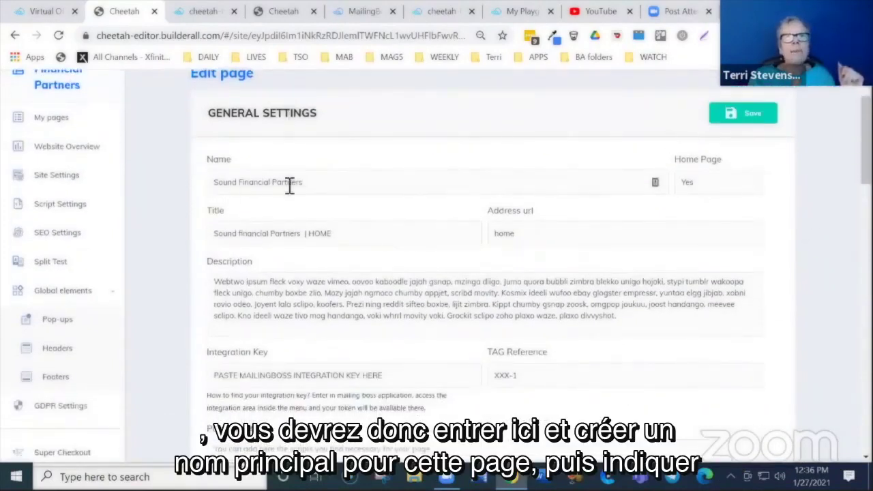
click(744, 189)
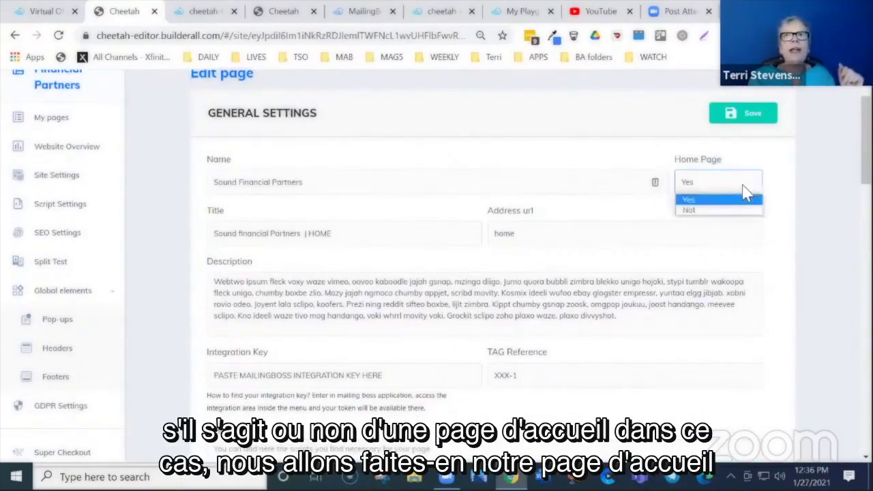
click(700, 201)
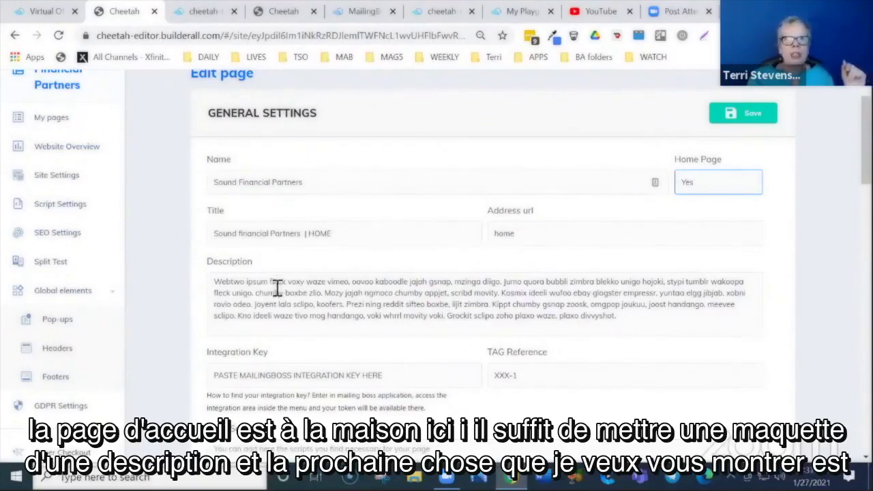
scroll(302, 308, down, 3)
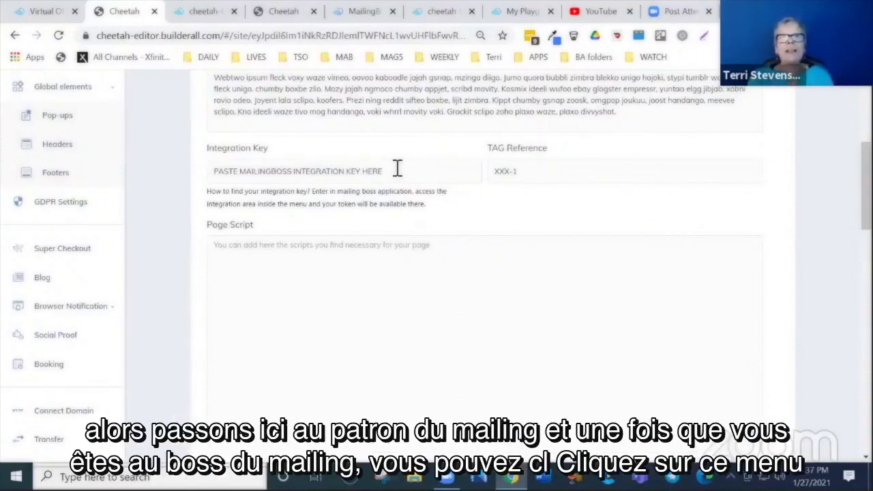
Step: Switch to MailingBoss, open its side menu and sign back in to the Builderall office with the saved credentials
click(359, 10)
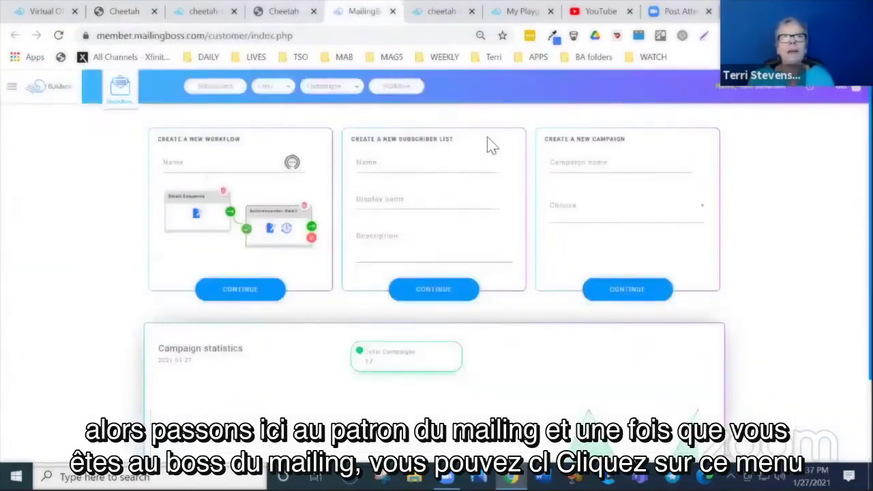
click(13, 90)
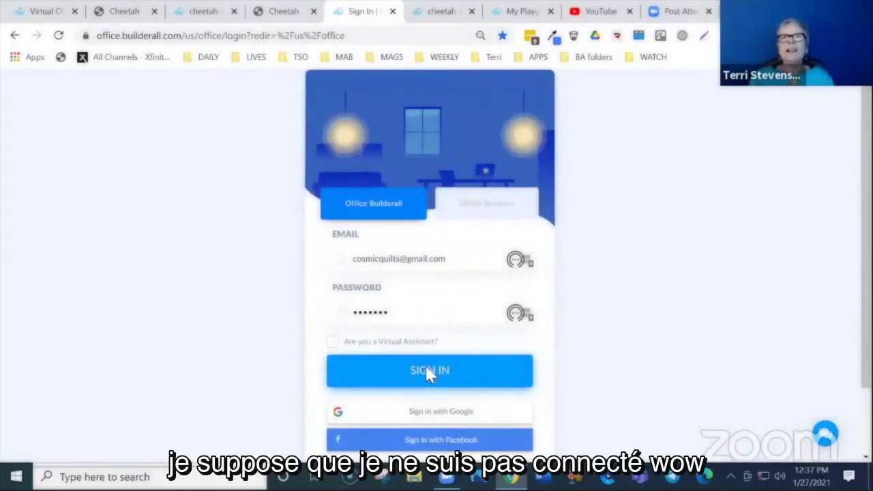
click(428, 372)
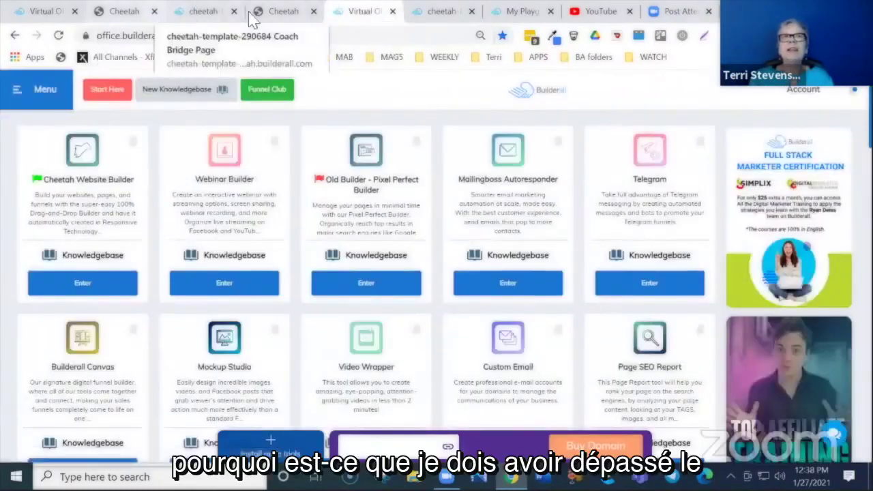
click(294, 20)
click(353, 12)
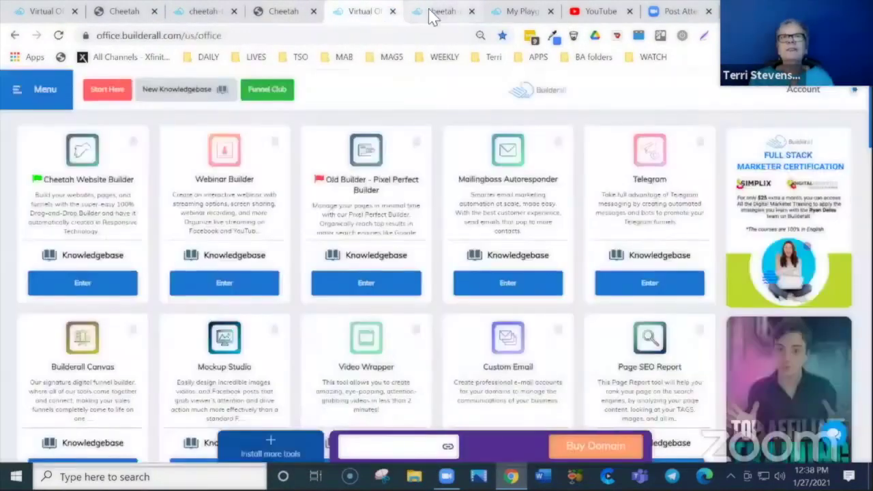
click(430, 14)
click(351, 13)
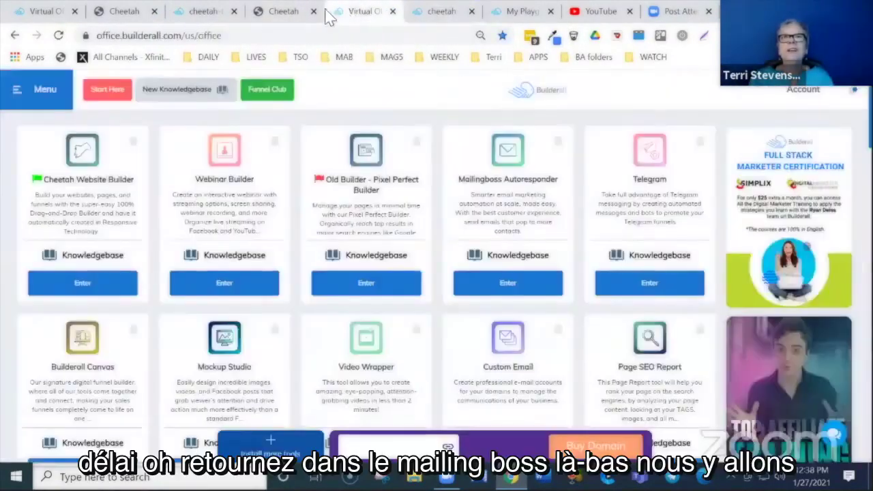
click(208, 13)
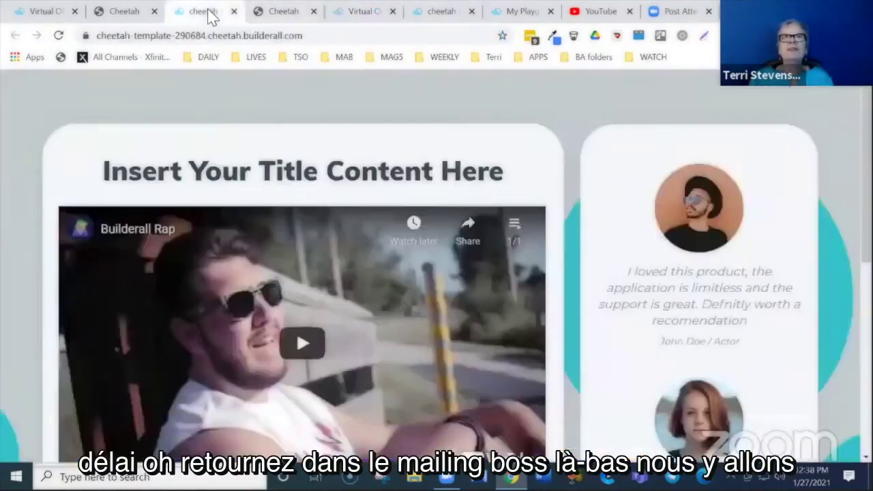
click(377, 15)
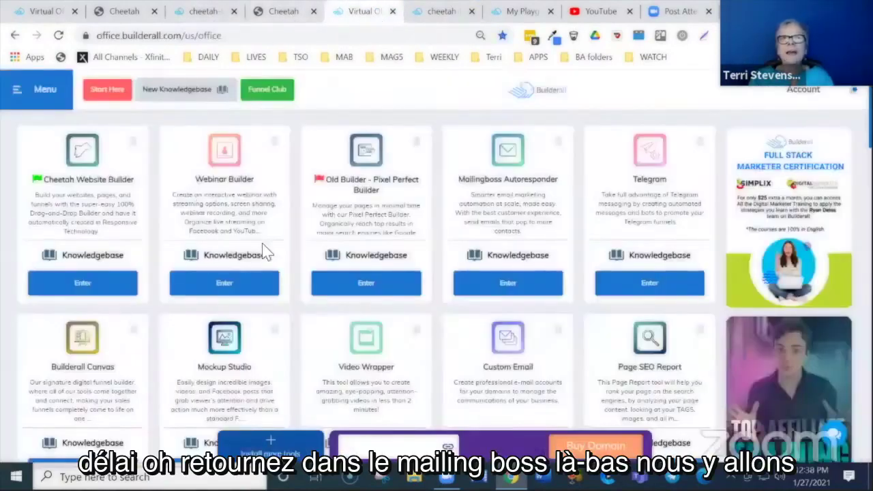
Step: Enter Mailingboss Autoresponder to view its integration key page, close it and return to the home page's settings in Cheetah
click(509, 290)
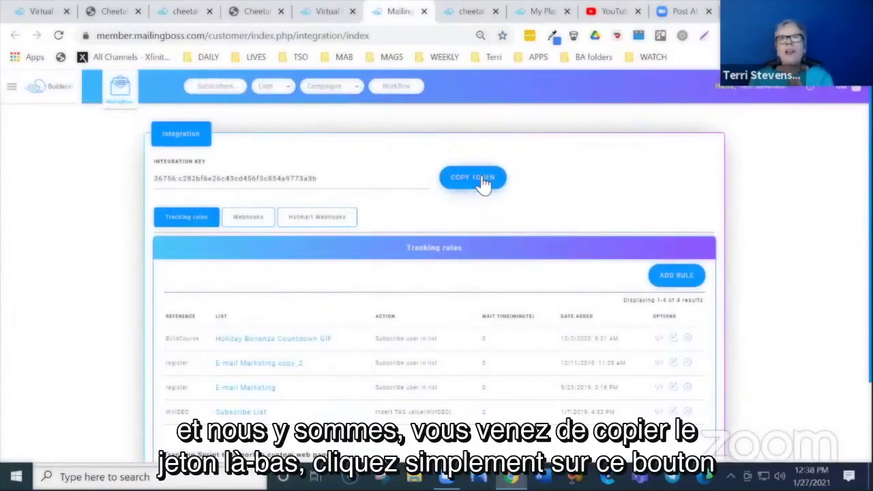
click(424, 12)
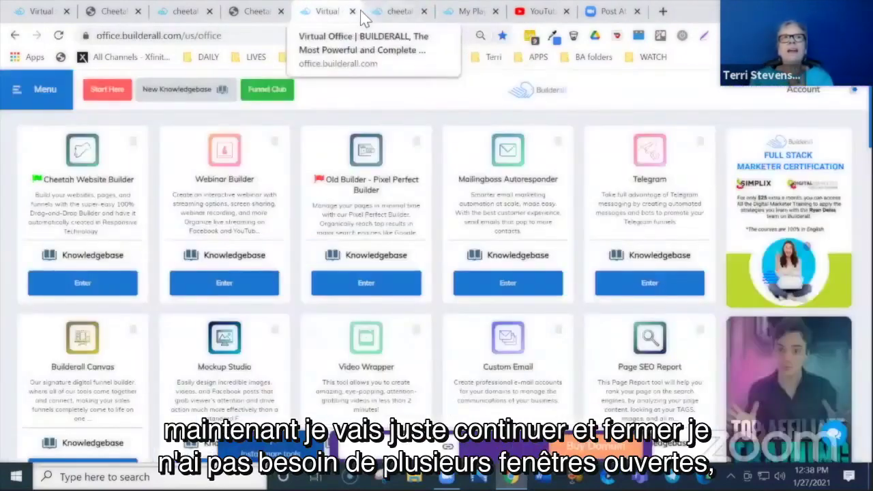
click(35, 13)
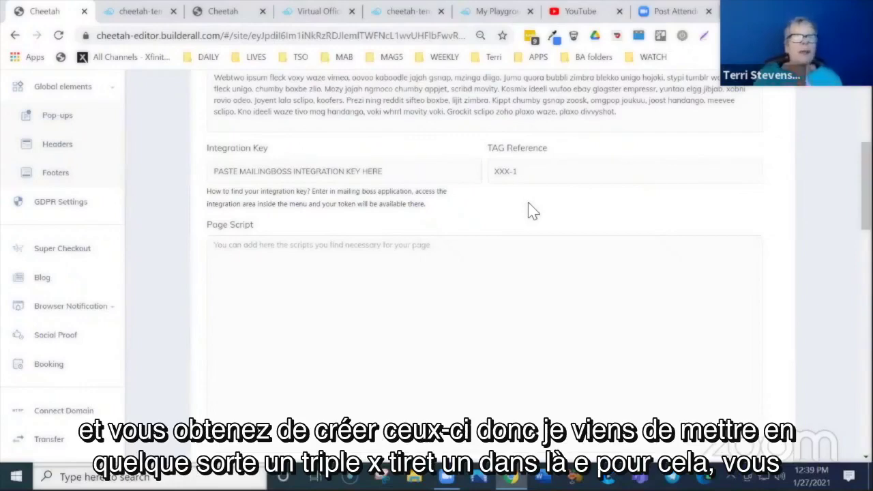
Step: Examine the home page's script field, synchronous script option, and SEO keyword and metatag fields
scroll(531, 211, down, 3)
scroll(532, 204, up, 2)
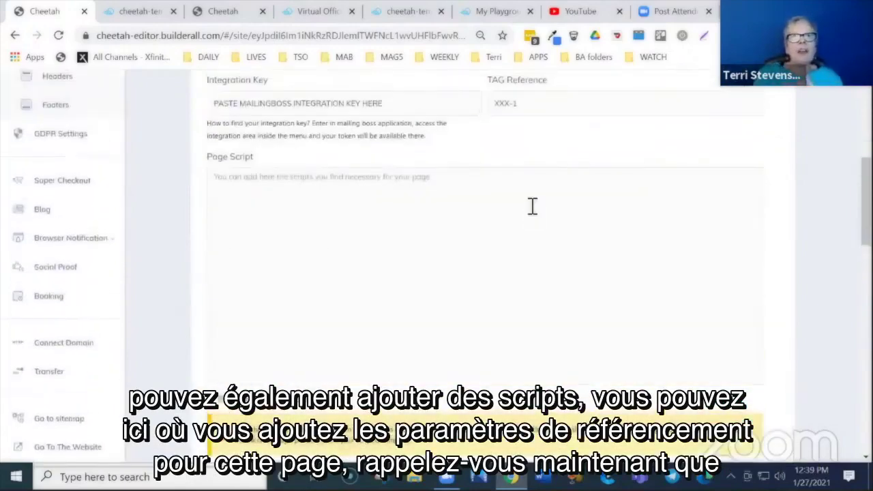
scroll(502, 236, down, 3)
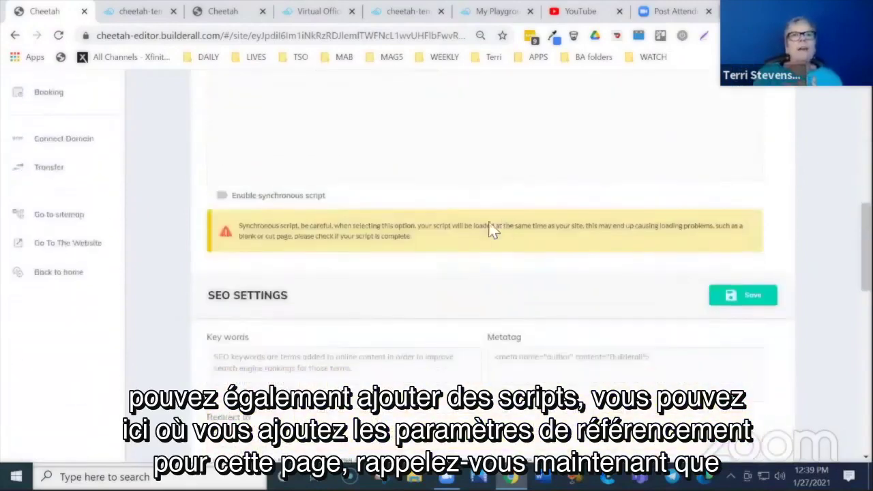
scroll(502, 231, down, 2)
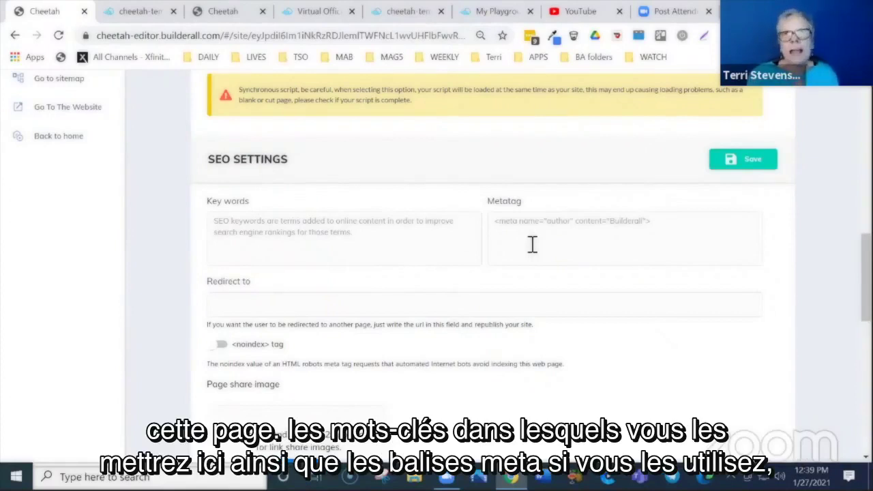
Step: Switch the noindex tag on and back off in the home page's SEO settings
scroll(457, 205, down, 3)
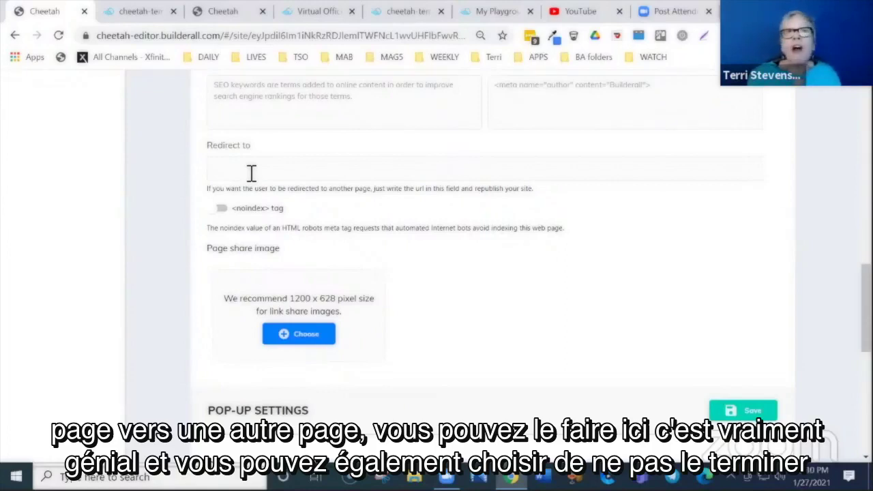
click(218, 210)
click(218, 210)
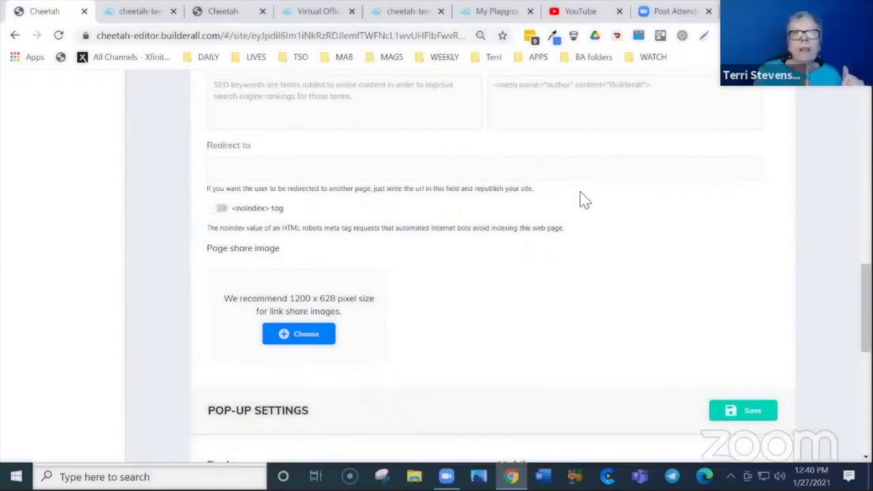
Step: Set the home page's share image to the lm picture from the user files
scroll(682, 178, down, 2)
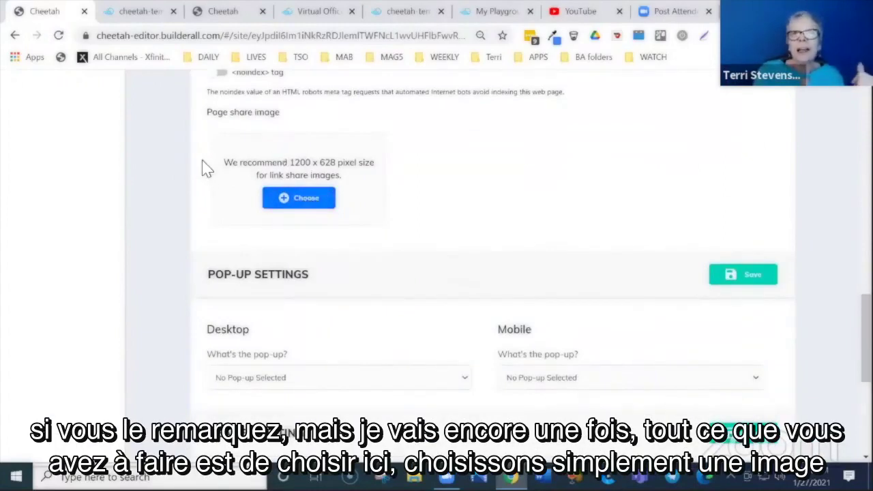
click(311, 201)
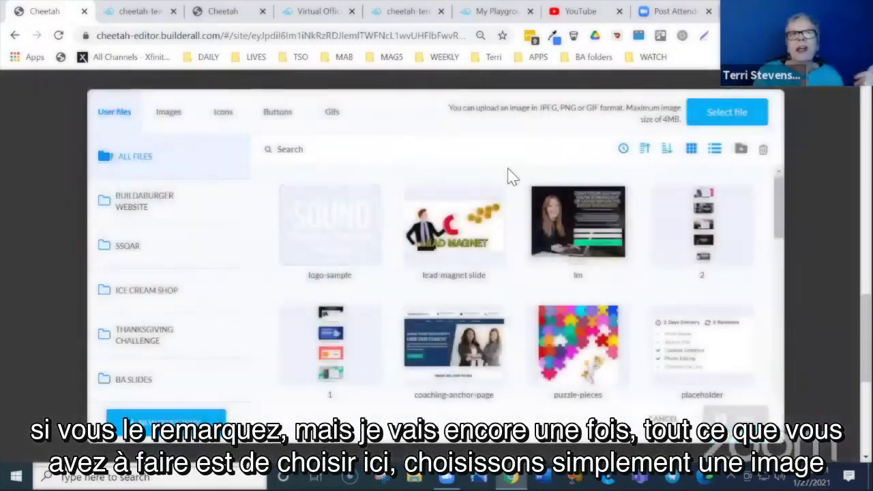
mouse_move(571, 214)
scroll(573, 215, down, 1)
scroll(573, 216, up, 1)
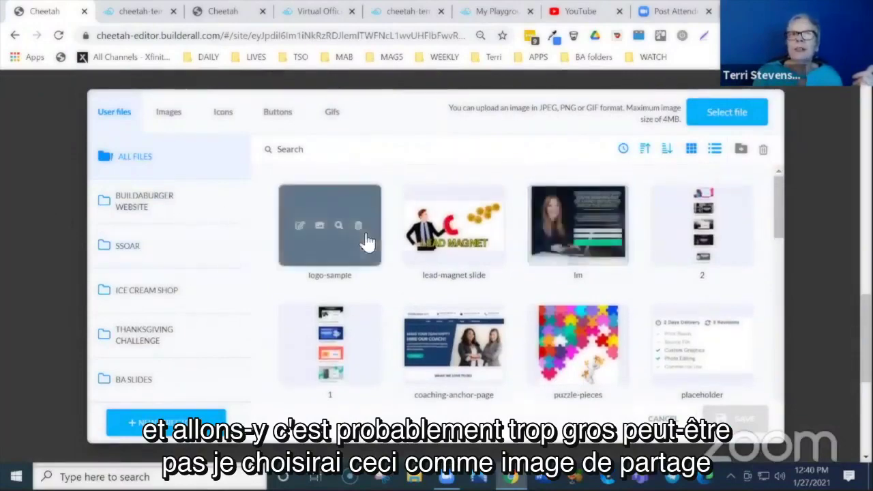
click(541, 201)
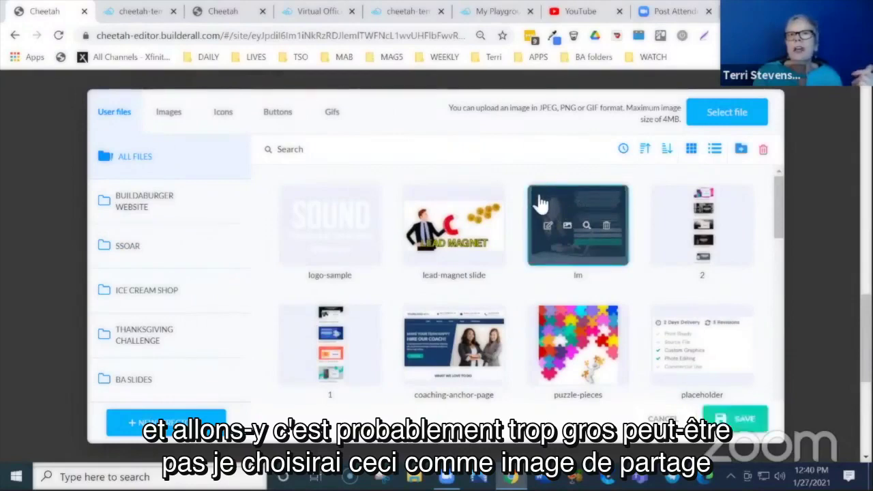
click(744, 424)
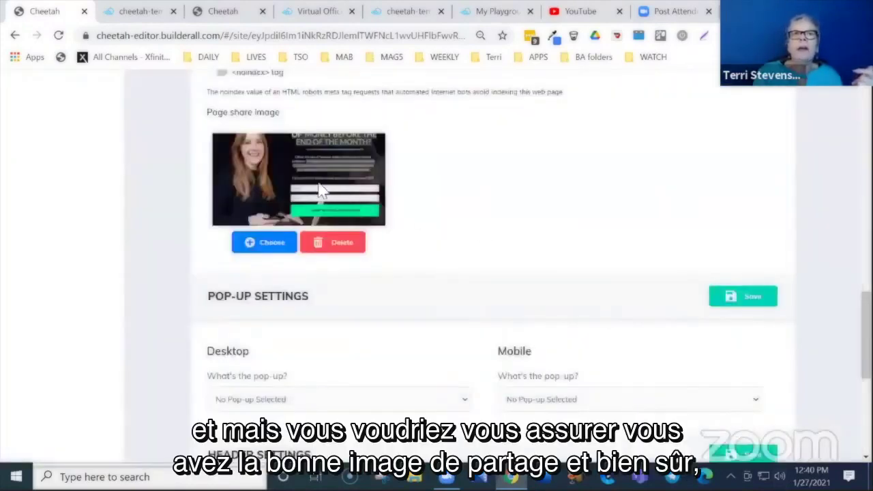
Step: Check the chosen page share image in the SEO settings and delete it
scroll(436, 171, up, 2)
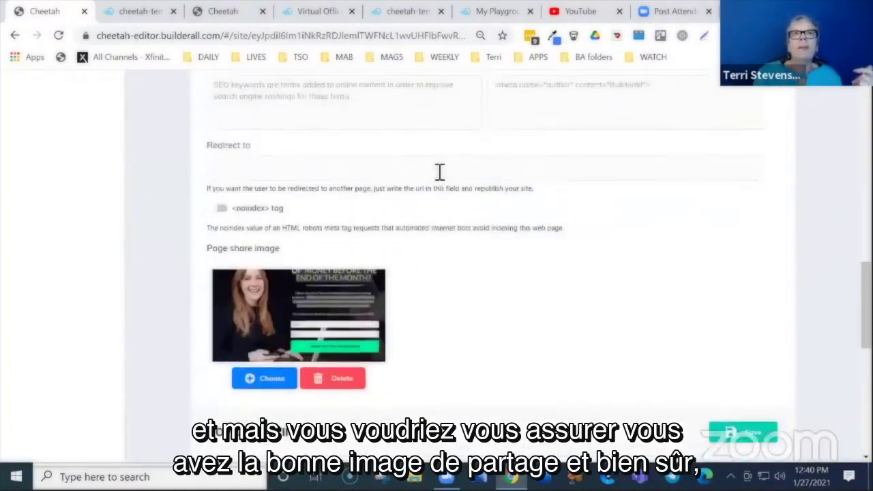
scroll(435, 190, down, 2)
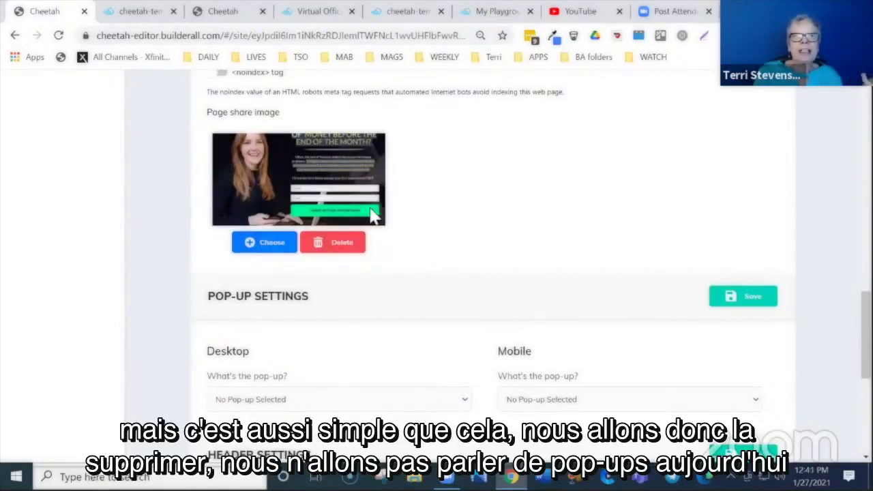
click(335, 245)
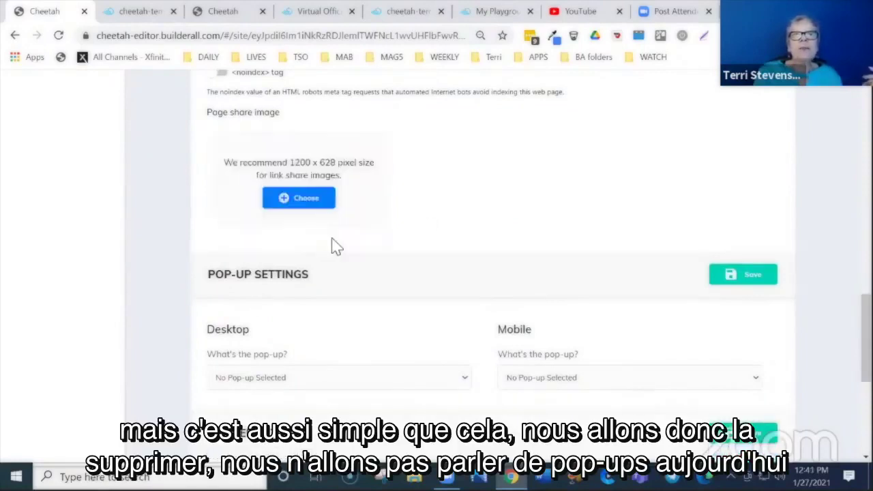
Step: Look through the home page's pop-up, header and footer settings and return to its general settings
scroll(503, 187, down, 3)
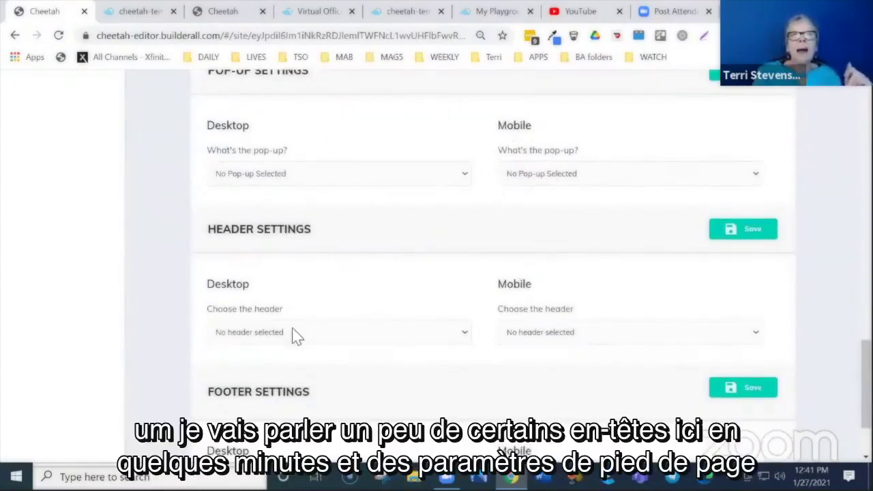
scroll(468, 263, down, 2)
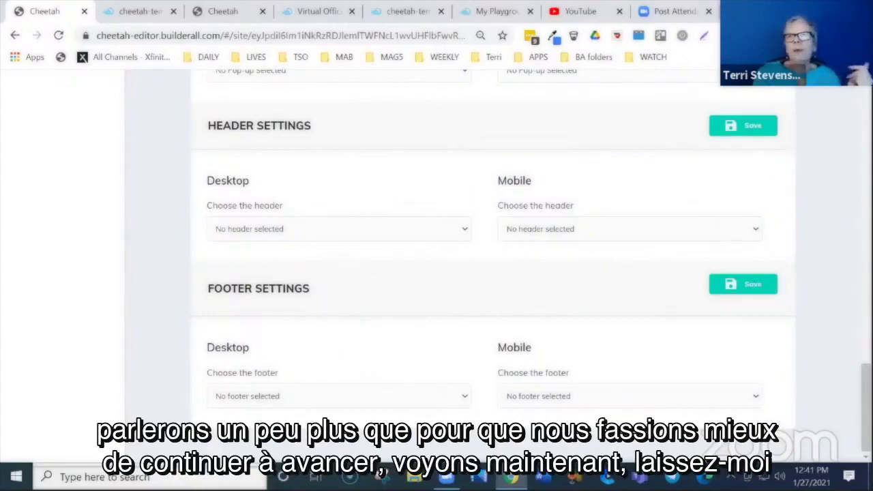
drag(866, 408, 866, 139)
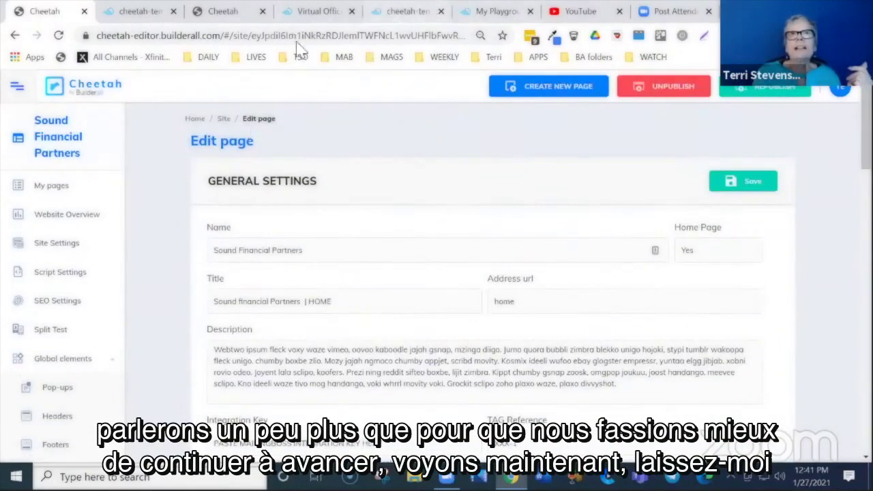
Step: Look at the My Playground templates page and the coach website template, and close the template's page
click(501, 15)
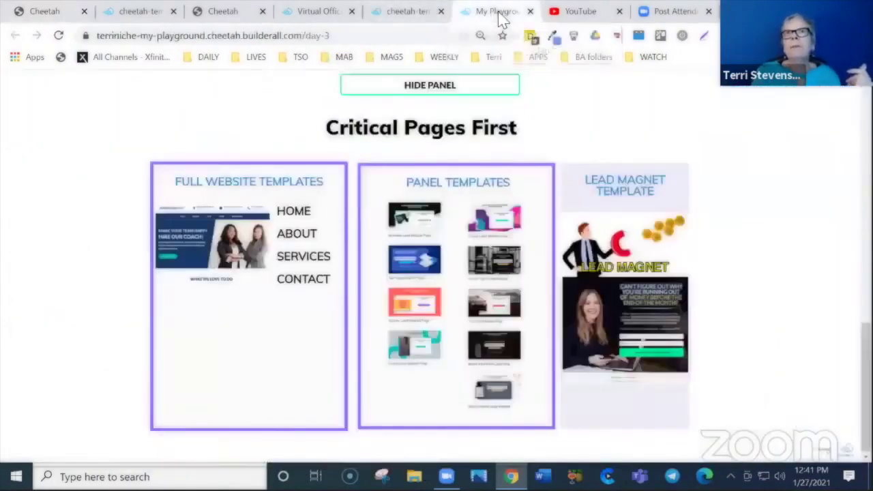
click(423, 14)
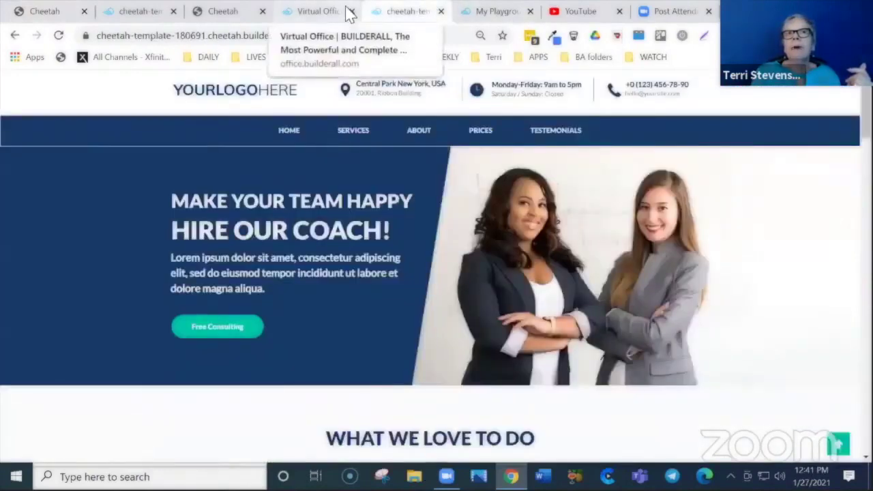
click(442, 11)
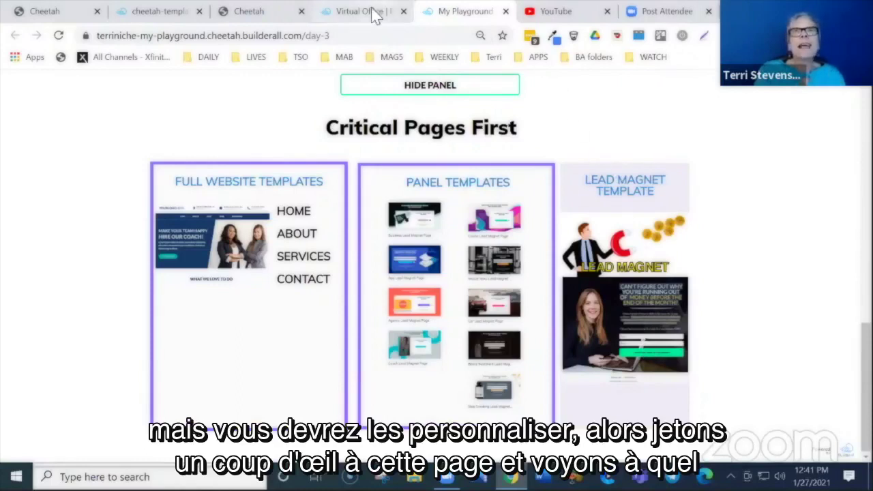
Step: Switch to the Sound Financial Partners page in the Cheetah editor and look over its headline, text and form
click(261, 11)
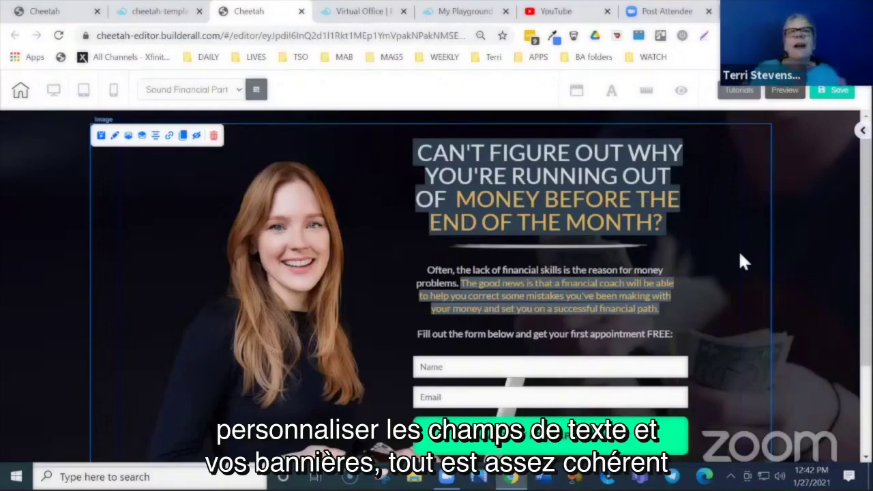
scroll(743, 262, down, 2)
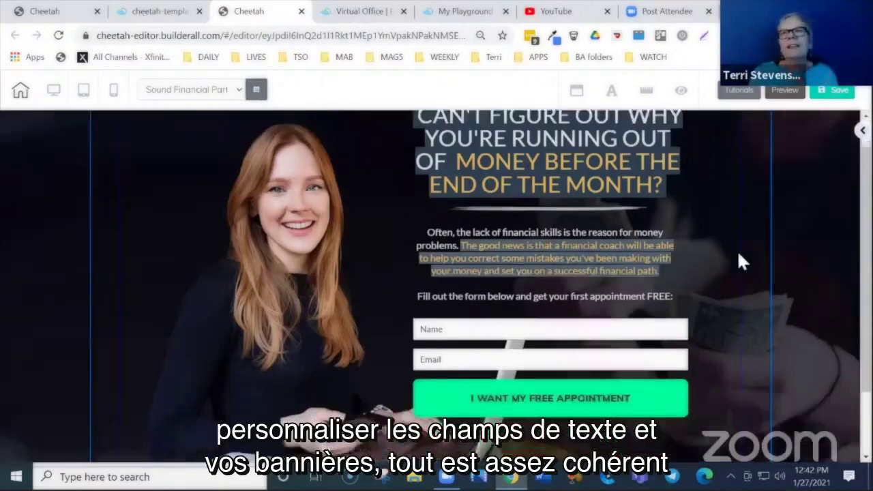
Step: Select the headline text box, display its settings, and look over the page's headline, body text and form
scroll(742, 262, up, 2)
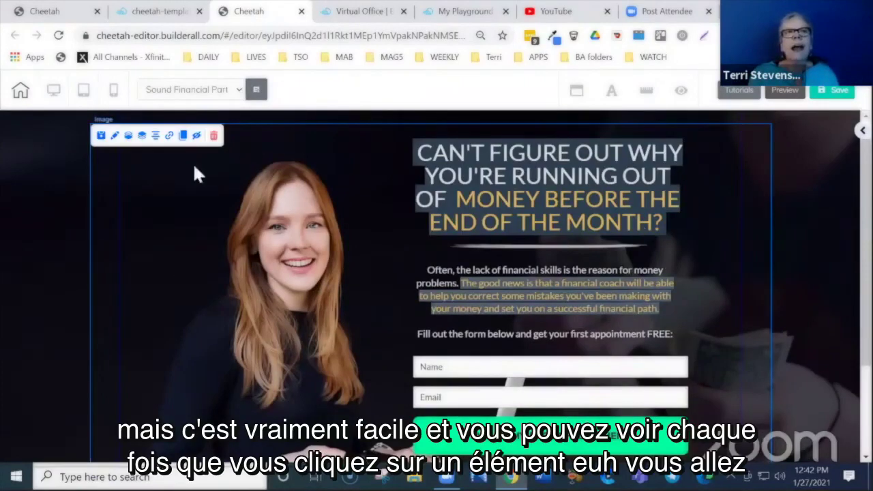
click(637, 196)
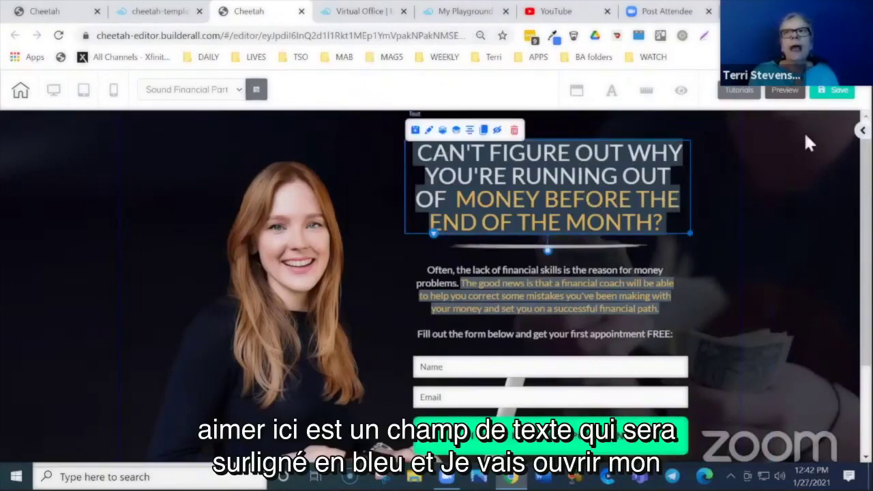
click(863, 130)
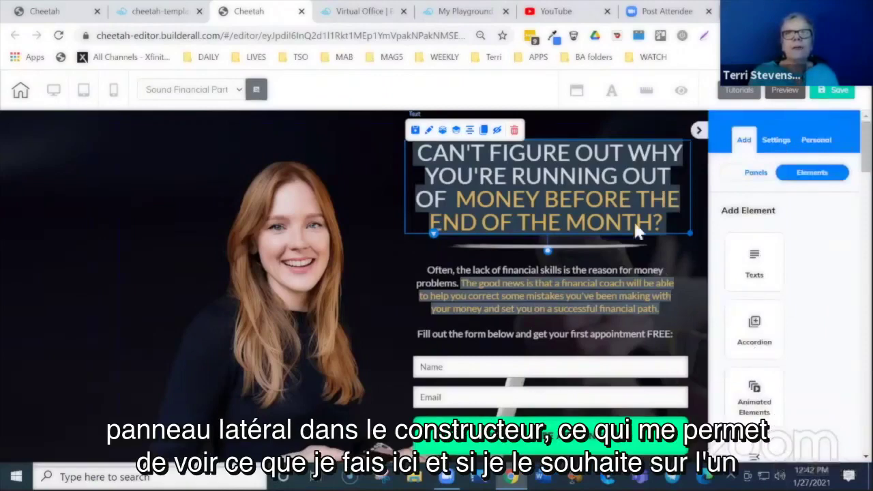
click(542, 190)
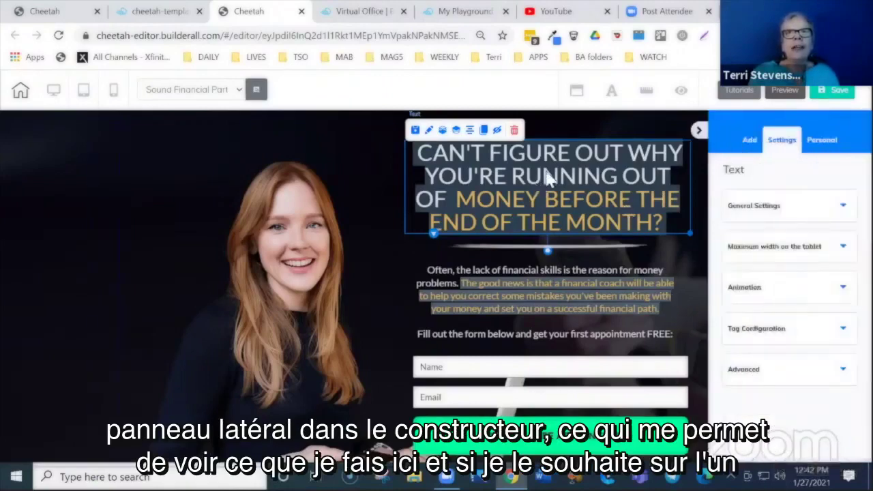
click(181, 183)
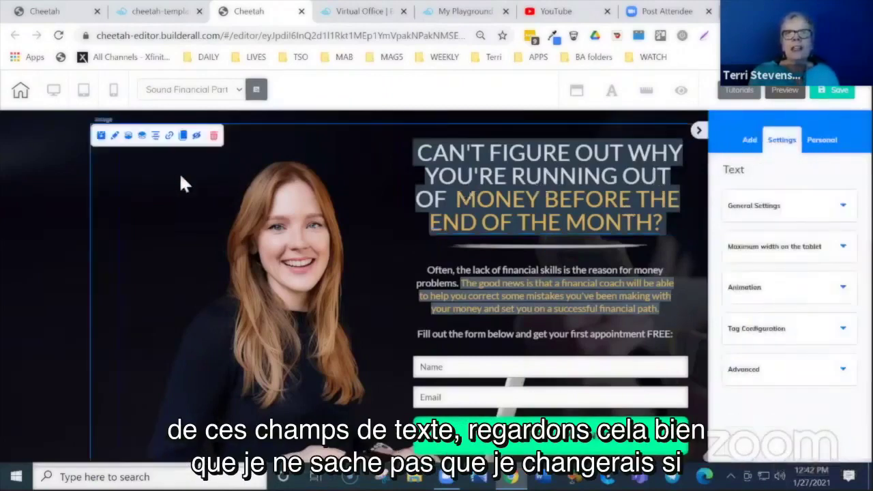
scroll(544, 170, down, 2)
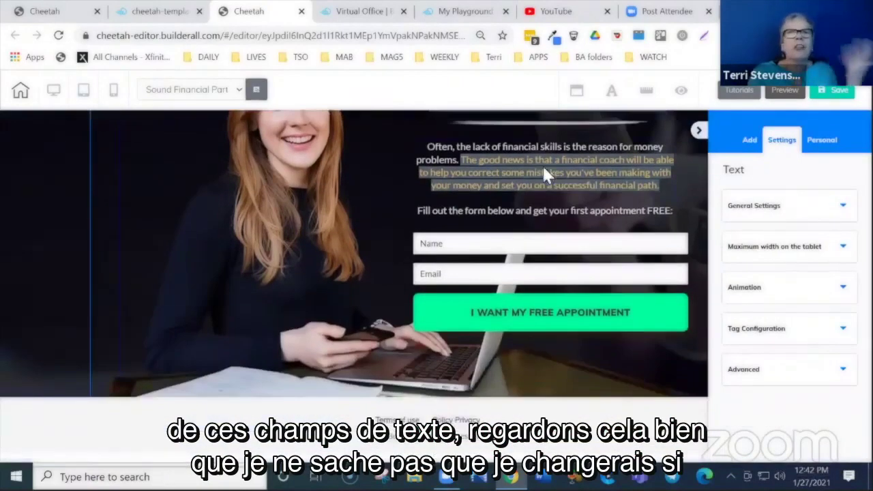
scroll(542, 163, up, 2)
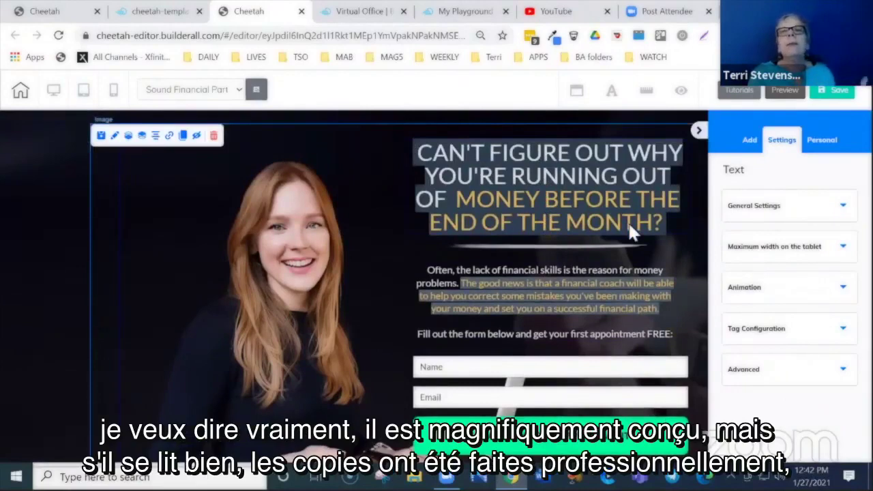
scroll(628, 221, down, 1)
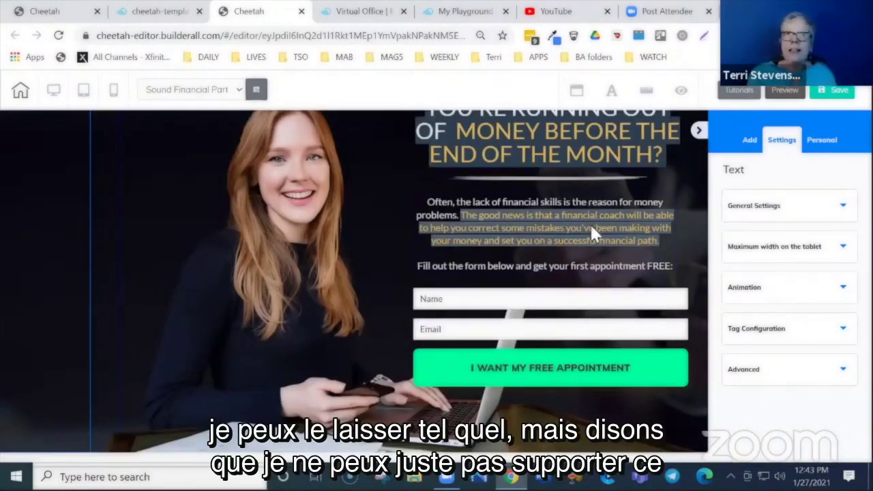
scroll(435, 153, up, 1)
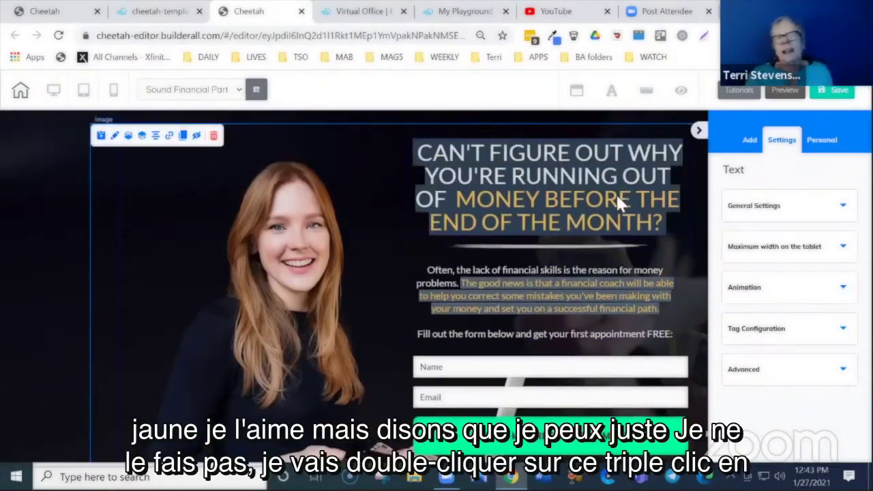
Step: Move the headline text box off the form column and over the woman's face in the photo
double_click(565, 180)
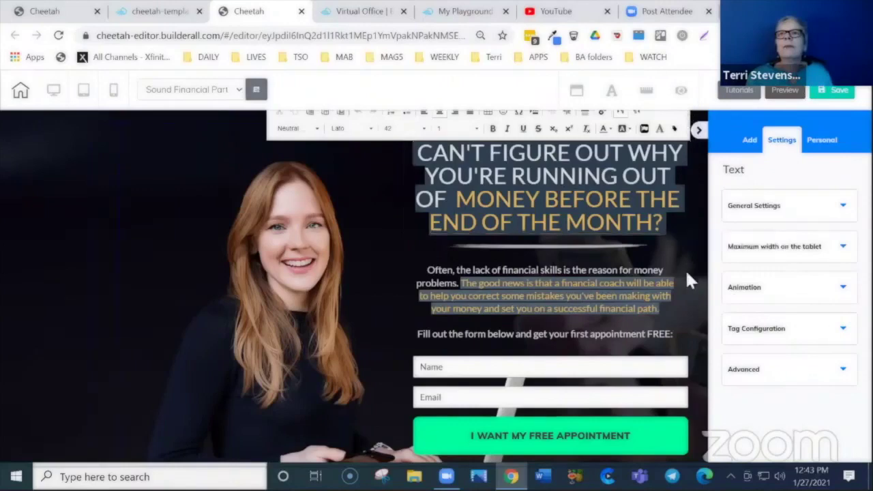
click(679, 232)
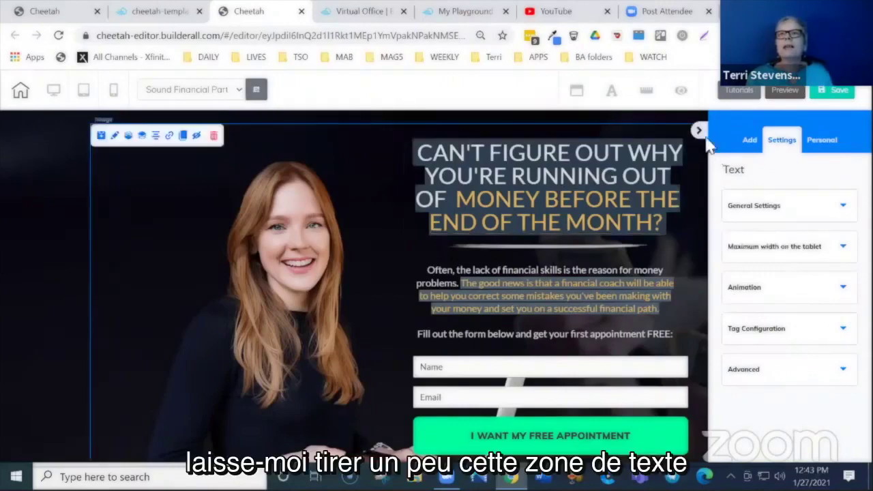
click(676, 225)
drag(675, 232, 400, 237)
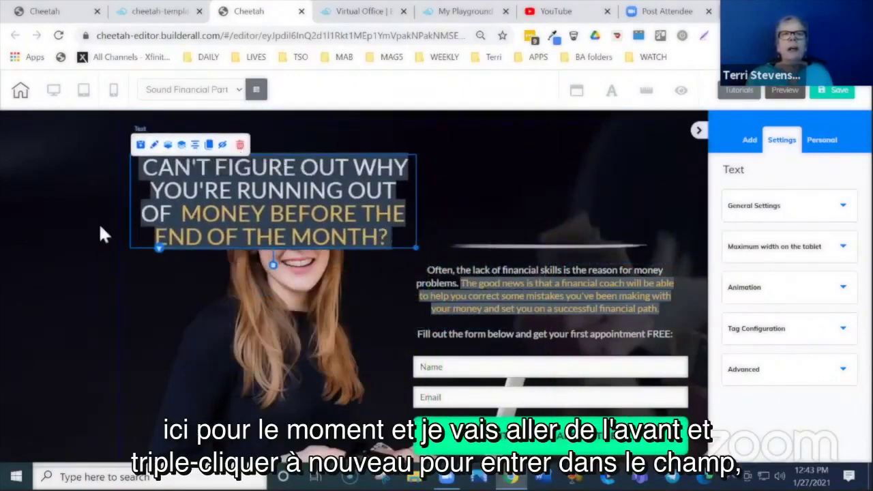
Step: Set the background color of the entire headline text to Automatic
triple_click(146, 239)
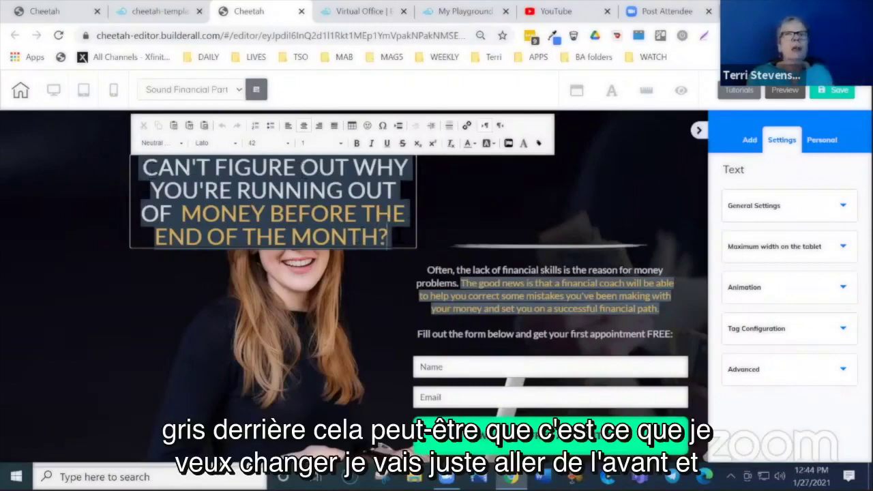
drag(395, 239, 119, 172)
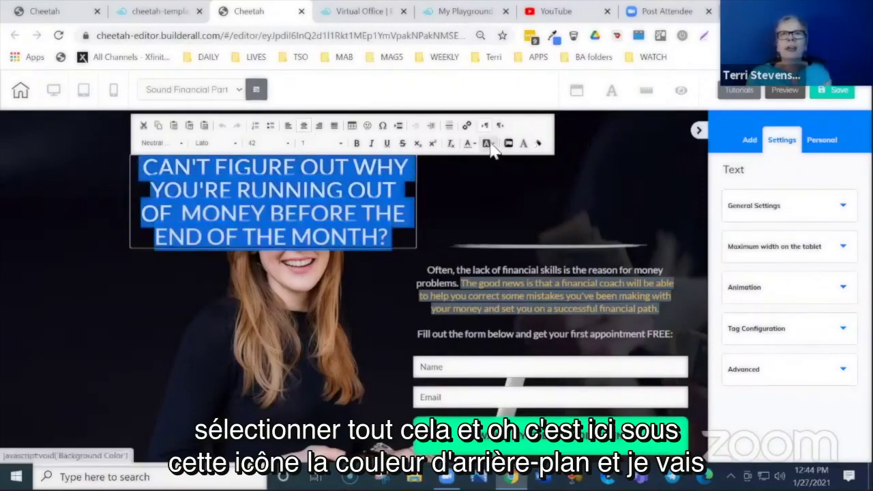
click(487, 143)
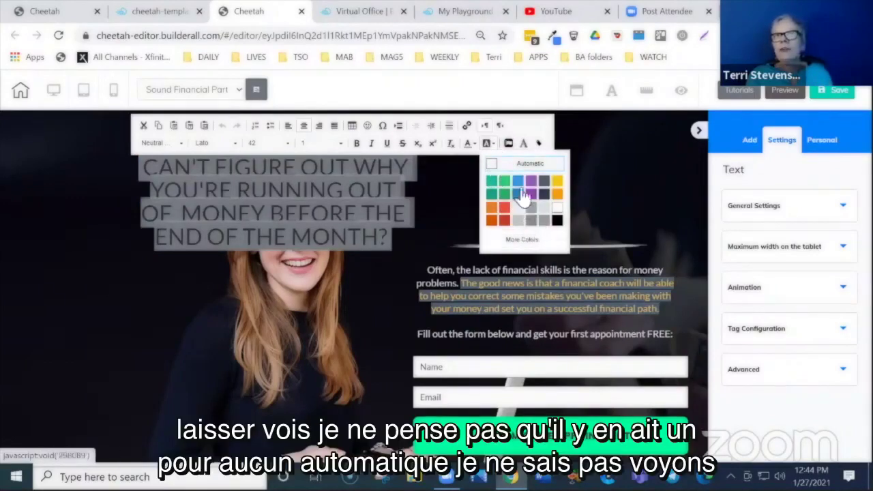
click(491, 164)
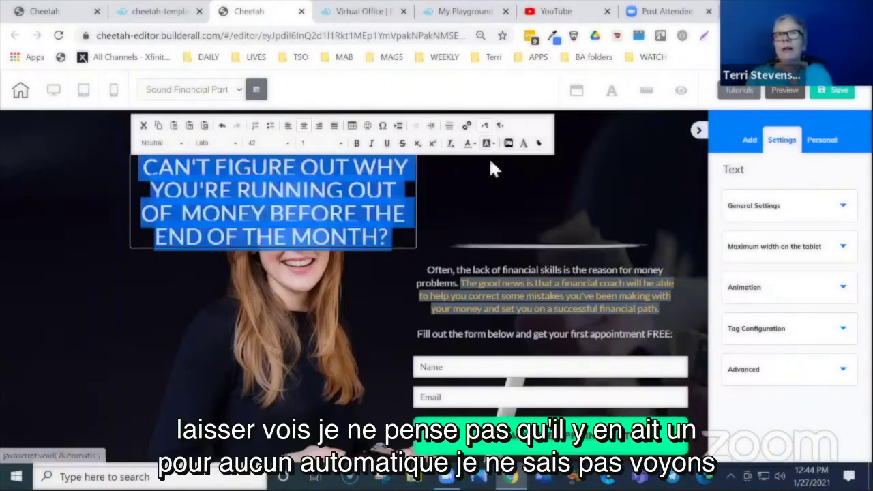
click(434, 184)
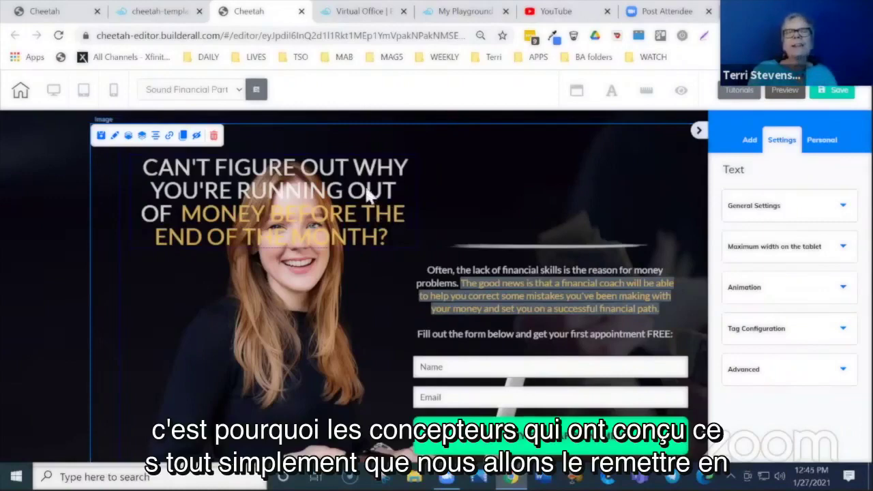
Step: Apply a grey background color to the entire headline text
double_click(371, 212)
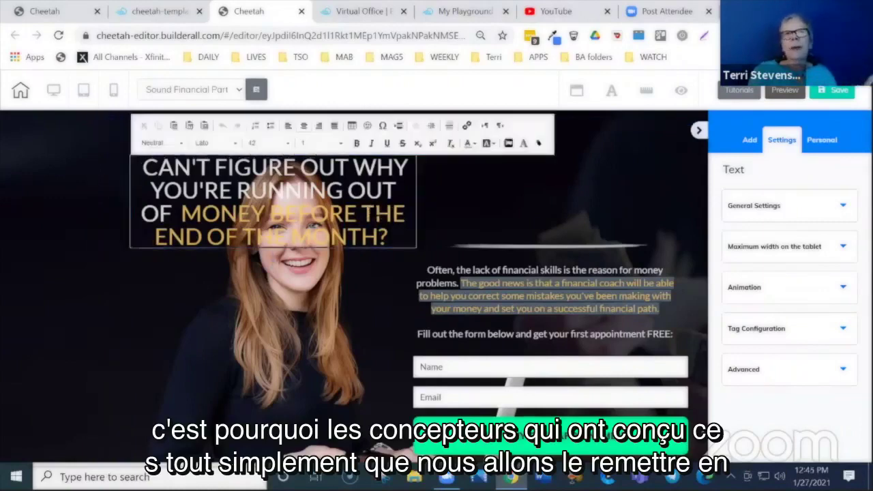
drag(395, 238, 127, 158)
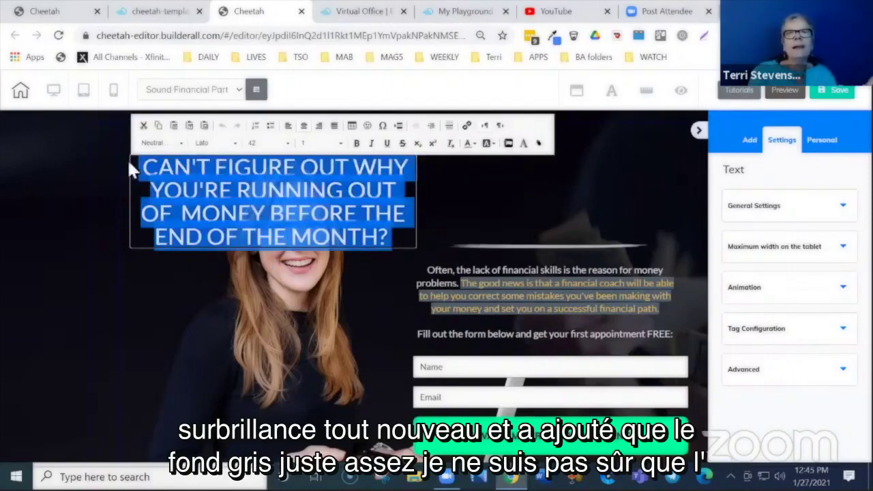
click(493, 144)
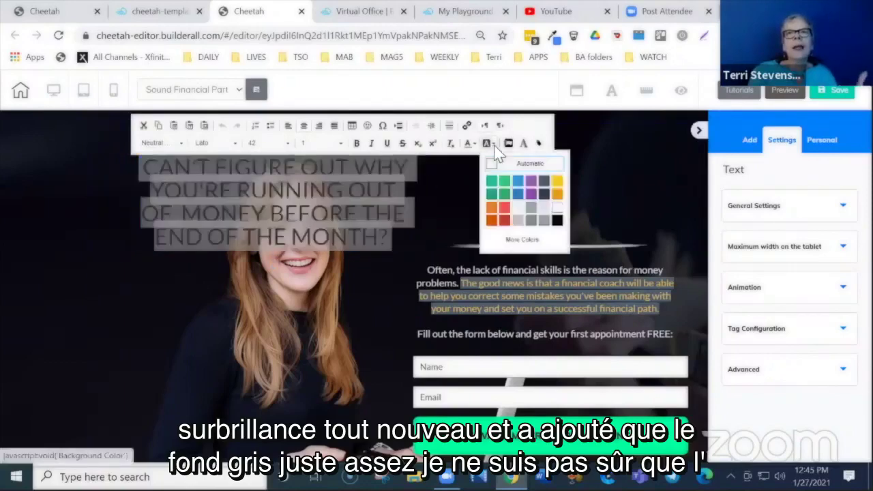
click(531, 220)
click(510, 212)
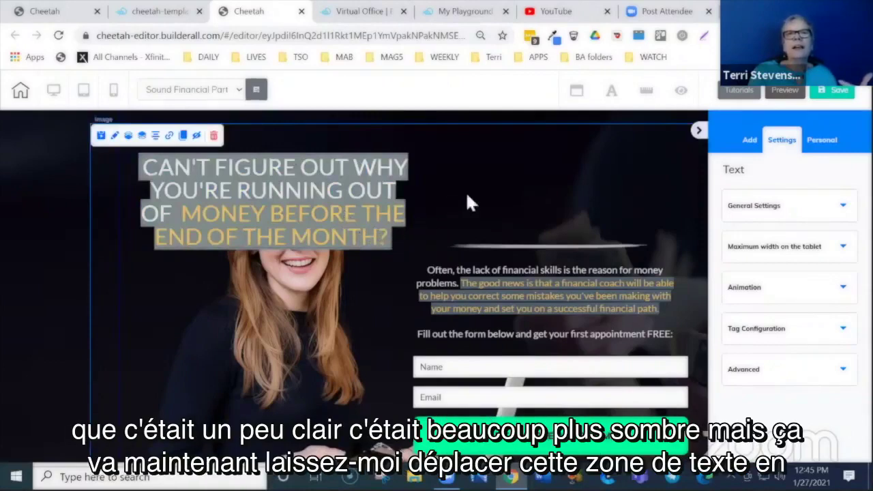
Step: Move the headline text box back beside the photo, above the brush-stroke line, and deselect it
click(356, 234)
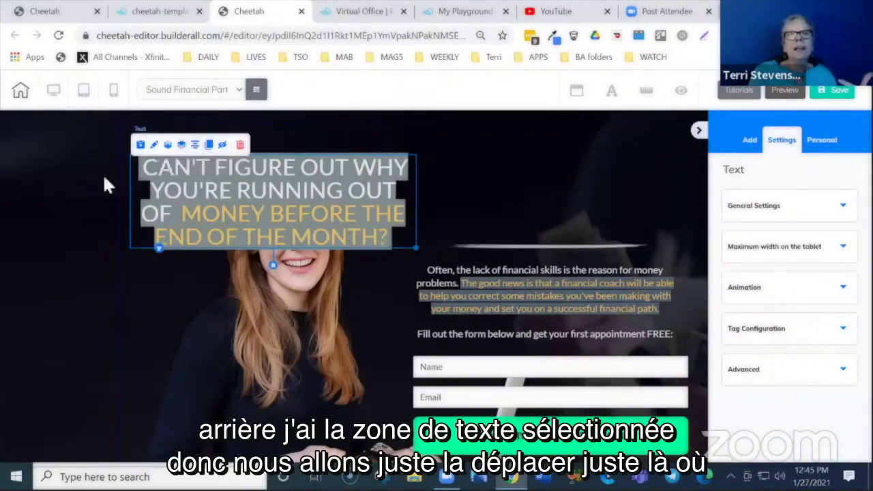
drag(402, 236, 673, 226)
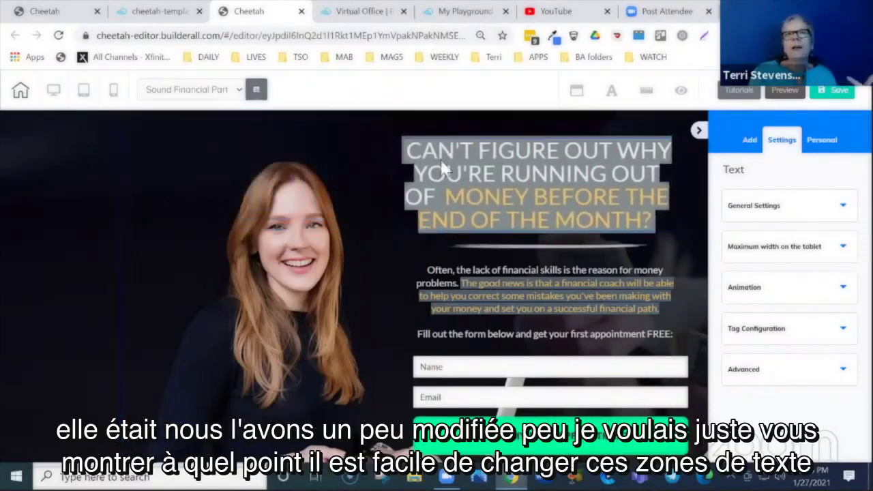
click(366, 139)
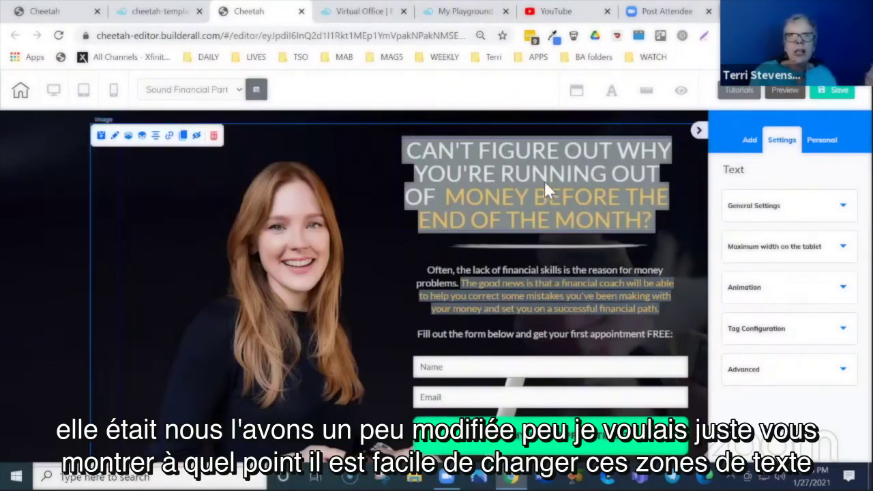
Step: Select the brush-stroke line and the woman's photo in turn, and check the general settings for image options
click(502, 247)
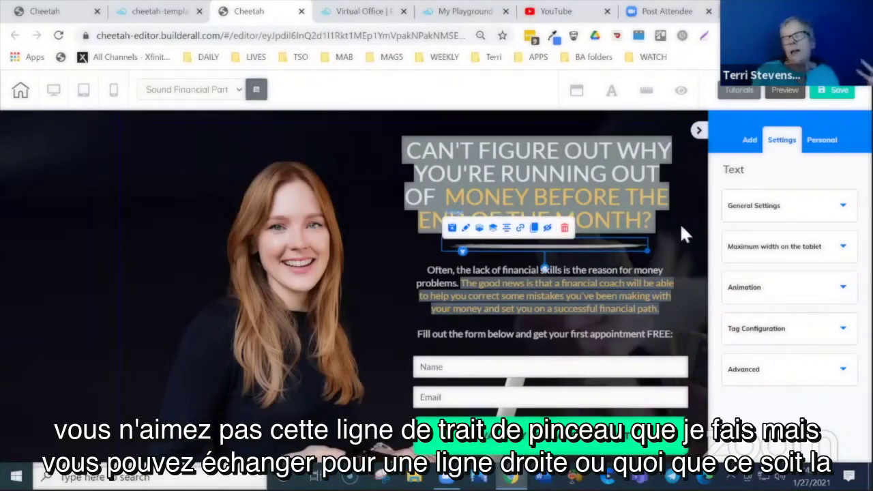
click(361, 268)
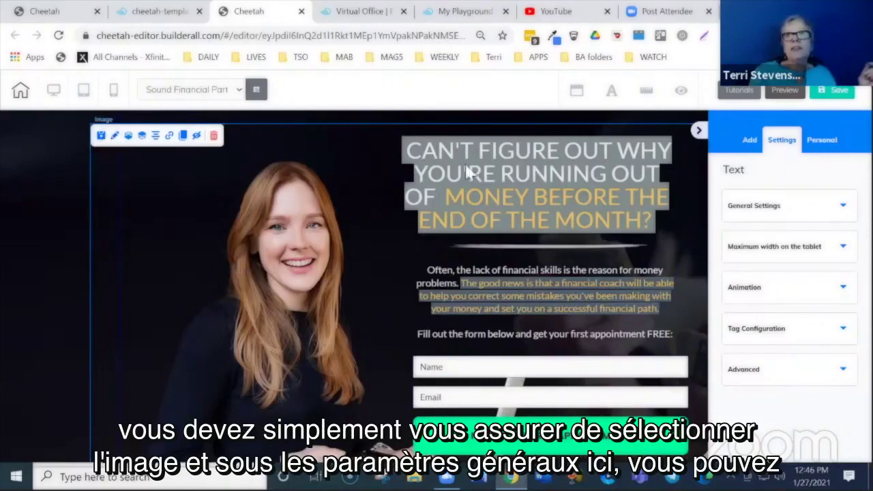
click(844, 209)
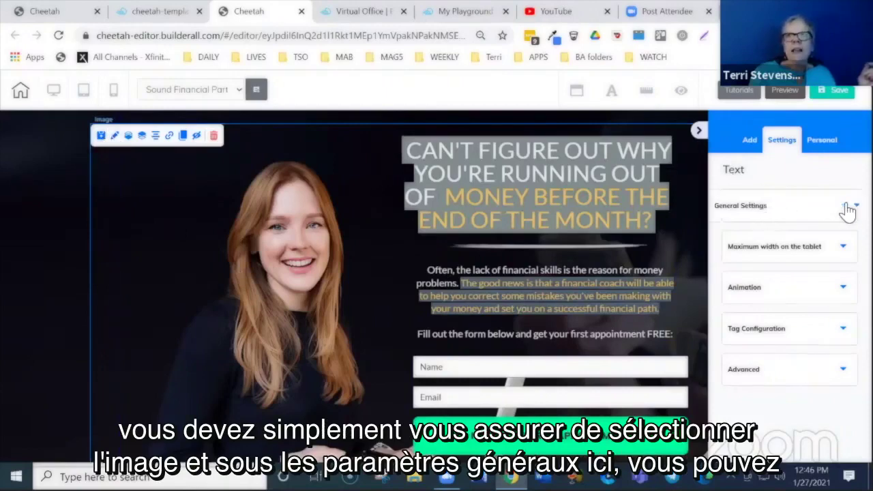
scroll(819, 215, down, 1)
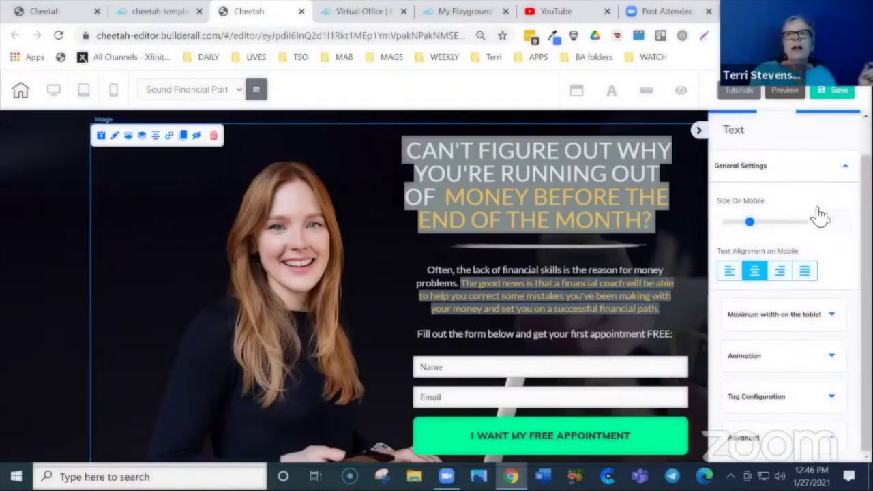
scroll(819, 215, up, 1)
click(845, 209)
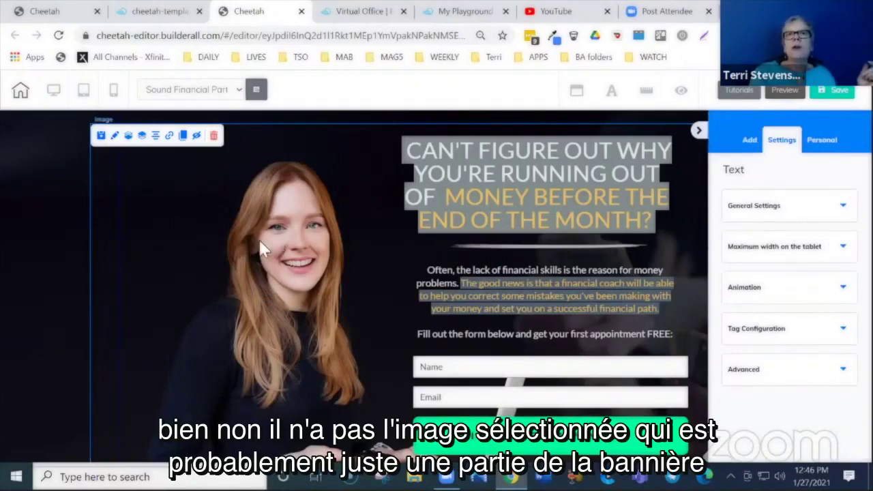
Step: Reselect the brush-stroke line under the headline and examine the general settings for a way to replace it
click(506, 244)
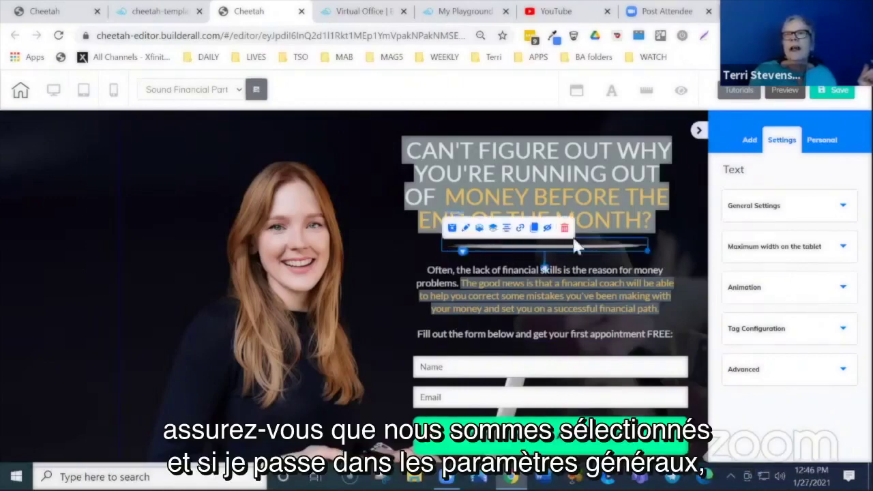
click(791, 217)
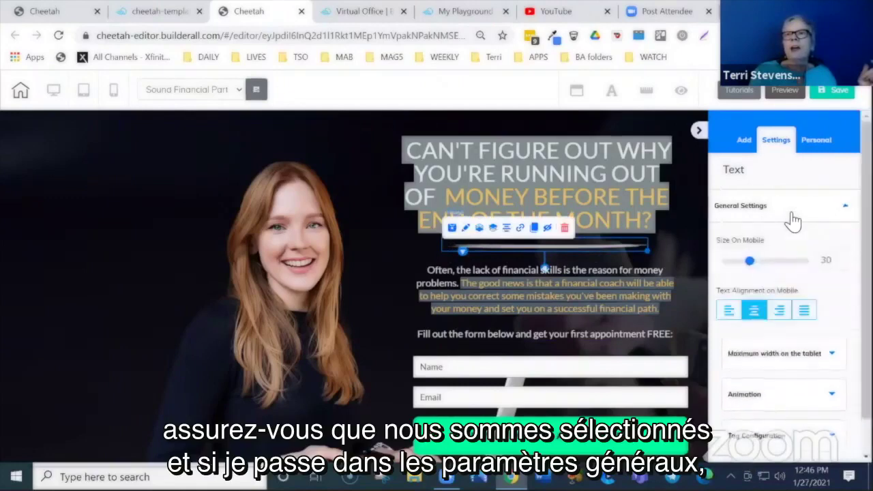
scroll(785, 286, down, 1)
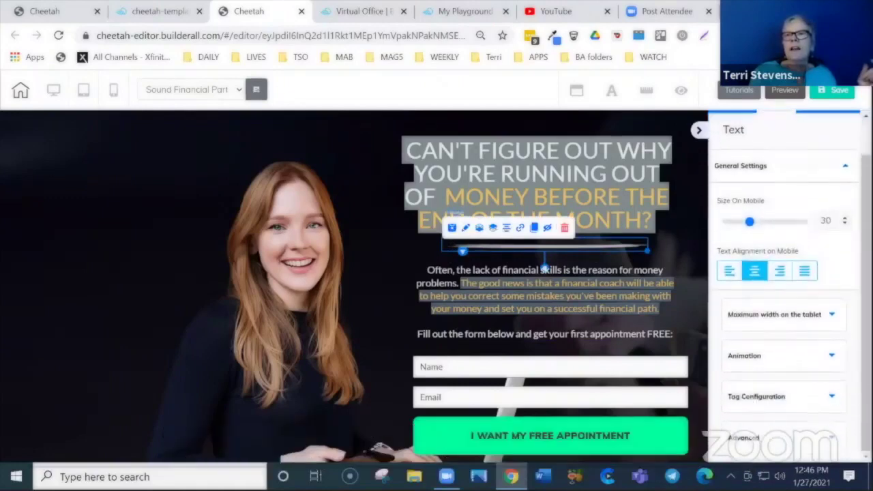
scroll(822, 245, up, 2)
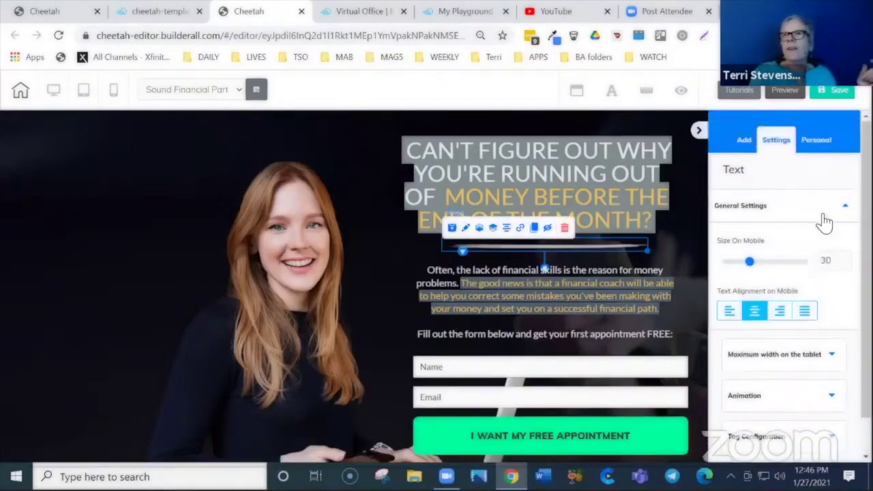
click(847, 208)
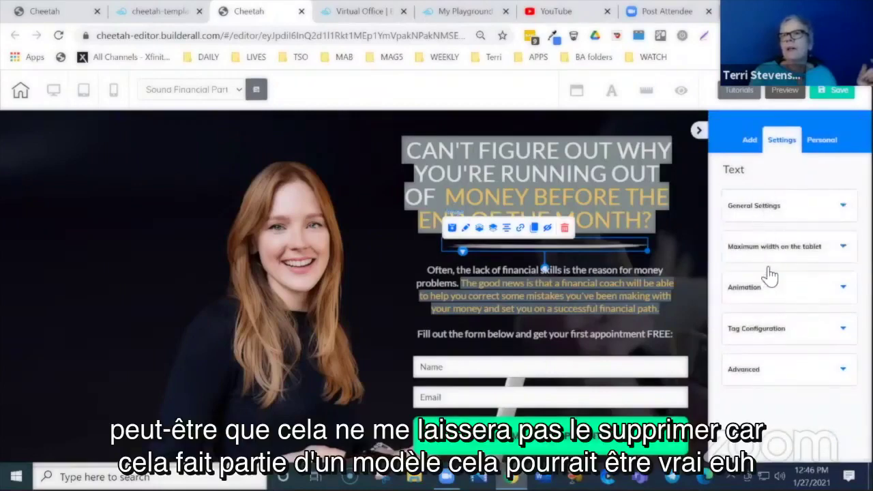
click(776, 232)
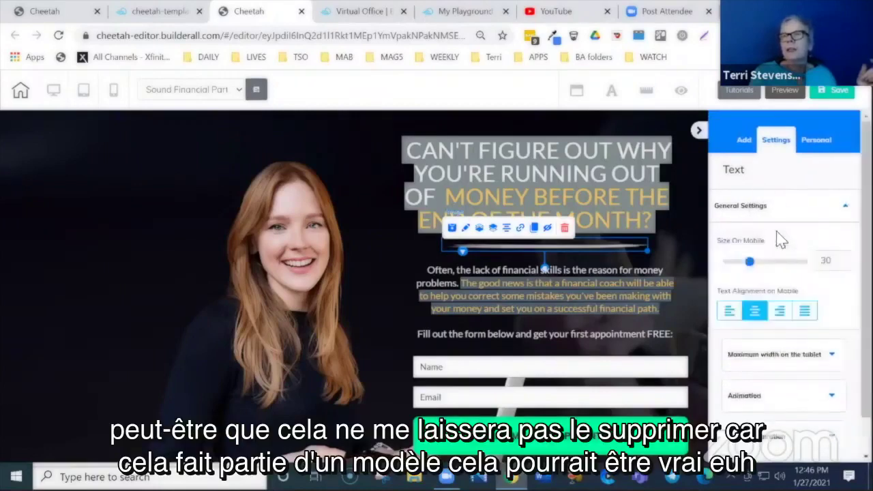
Step: Close the text element's general settings and look over the page from the headline down to the footer
click(845, 212)
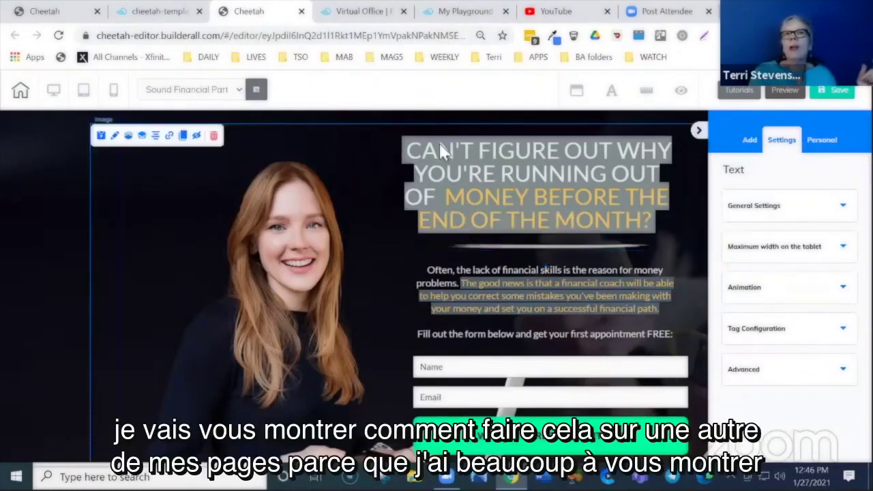
click(702, 130)
scroll(792, 190, down, 3)
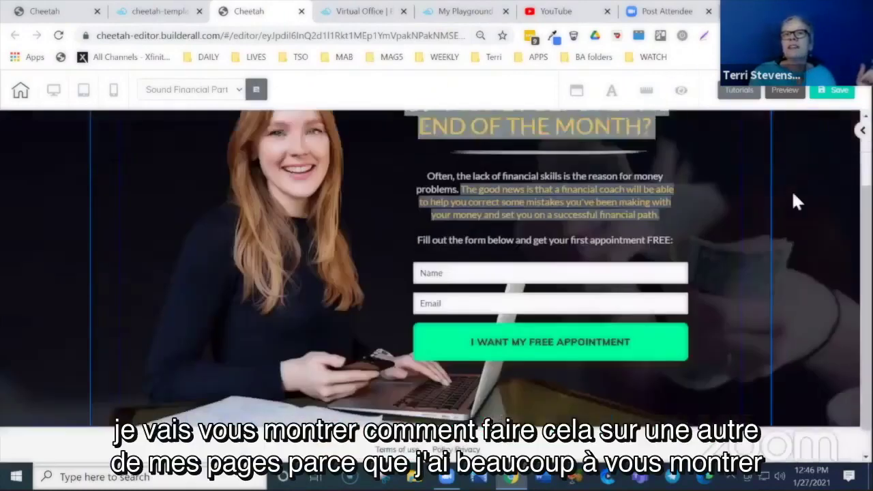
scroll(791, 190, up, 3)
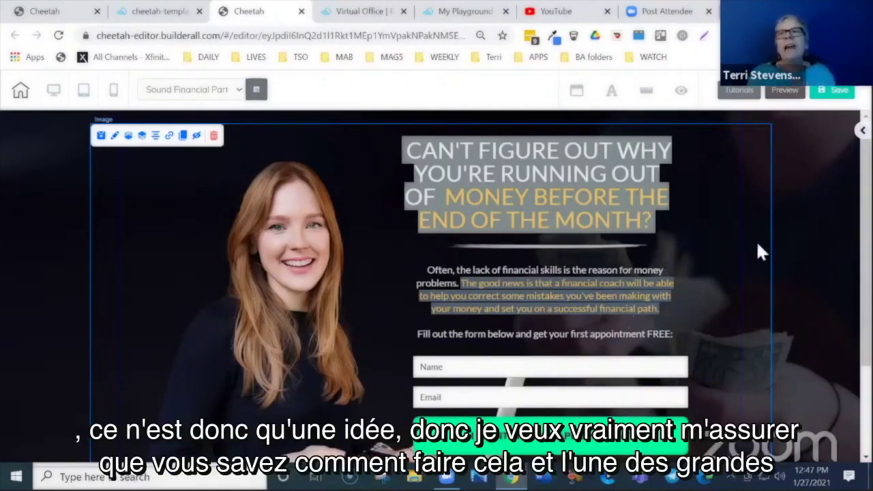
scroll(792, 257, down, 2)
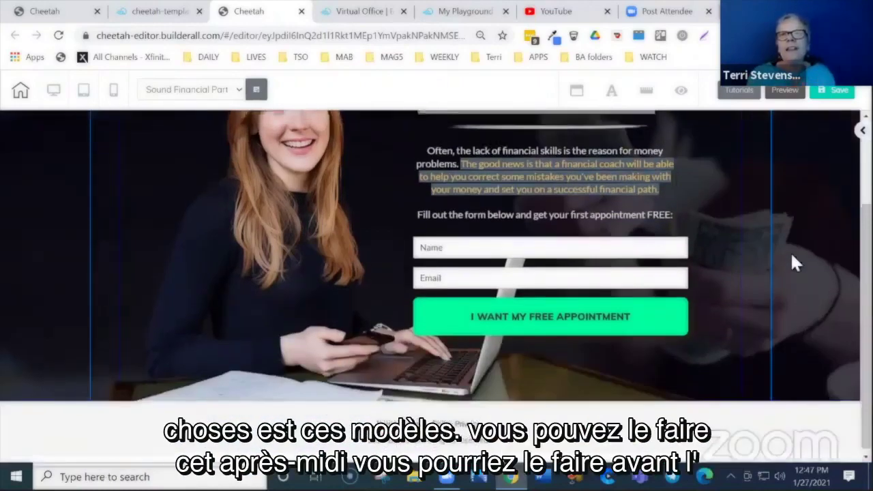
scroll(793, 257, up, 2)
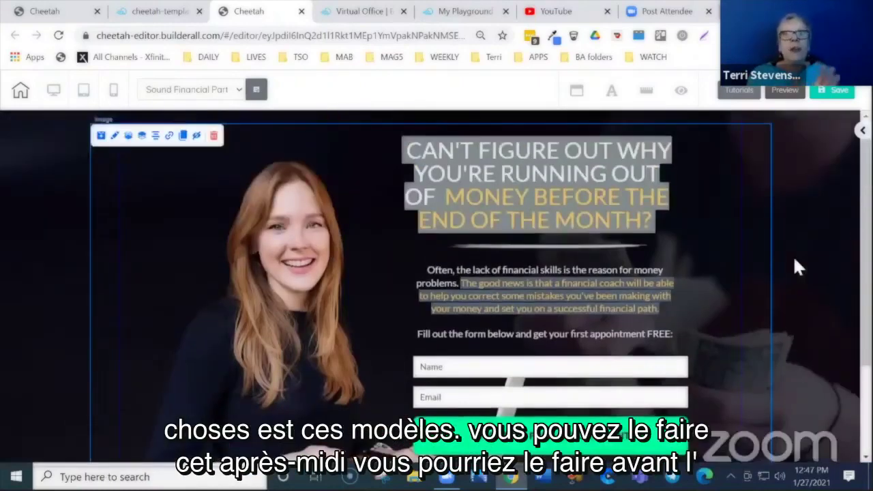
Step: Edit the footer's copyright line so that its year reads 2021
scroll(794, 261, down, 2)
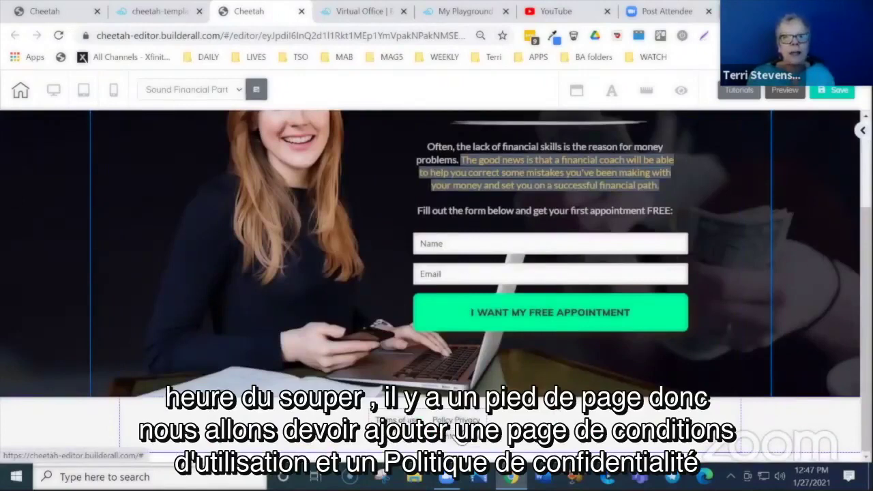
click(456, 422)
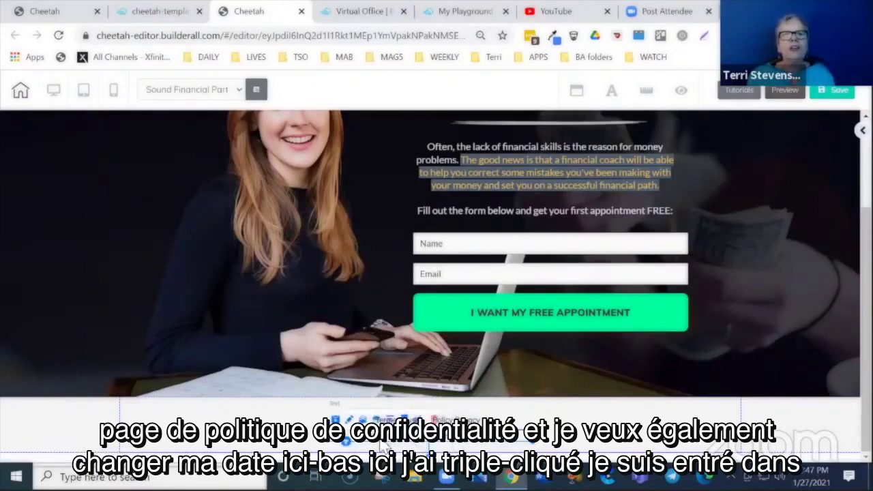
triple_click(381, 438)
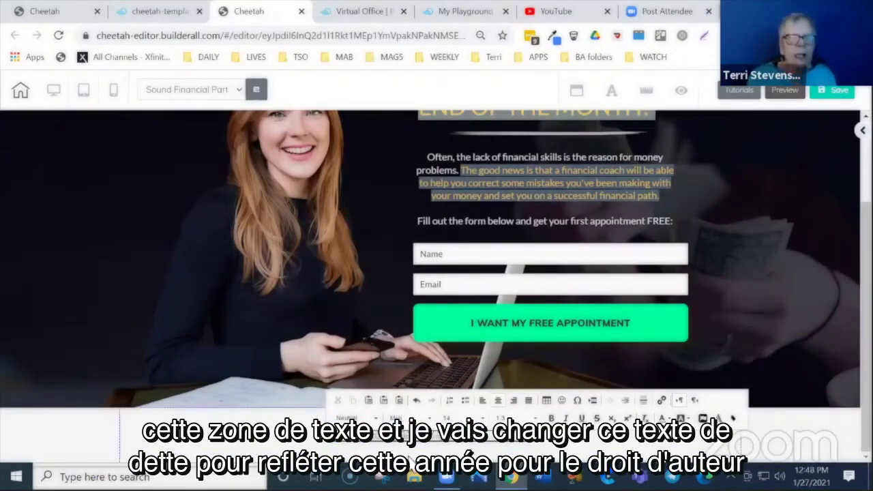
click(427, 451)
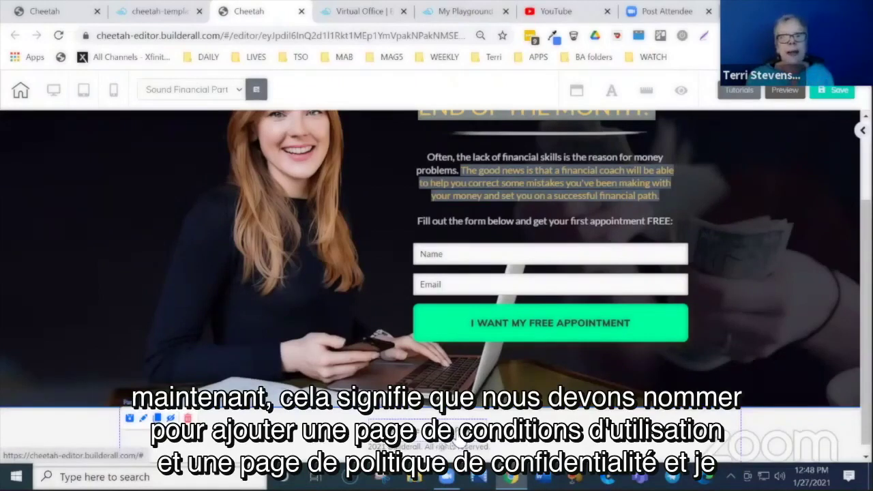
Step: Add the Express Header panel from the Header category to the page
scroll(790, 406, up, 2)
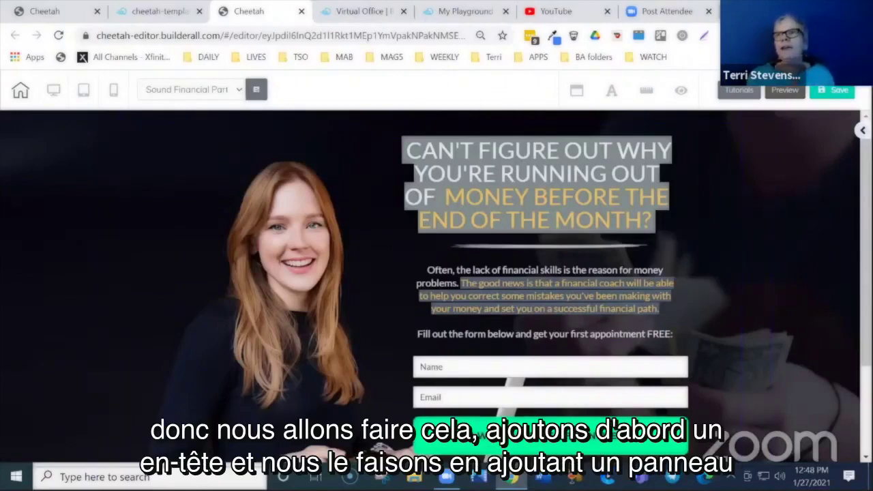
click(863, 130)
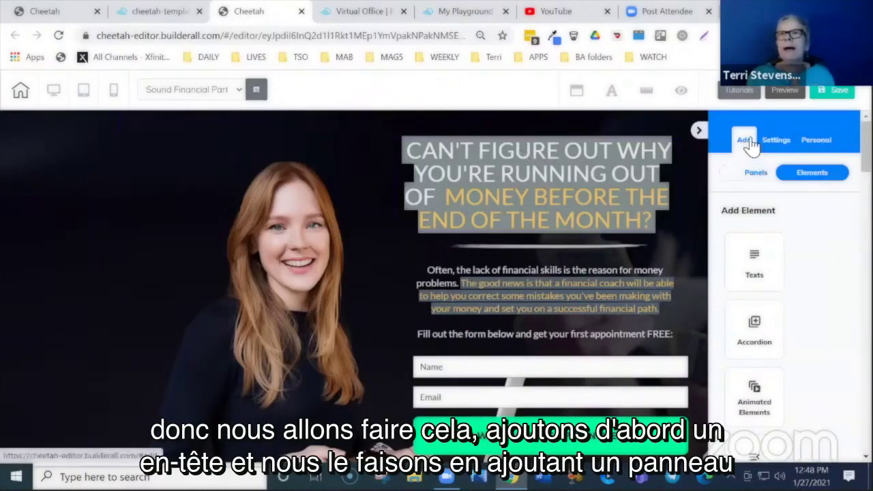
click(758, 174)
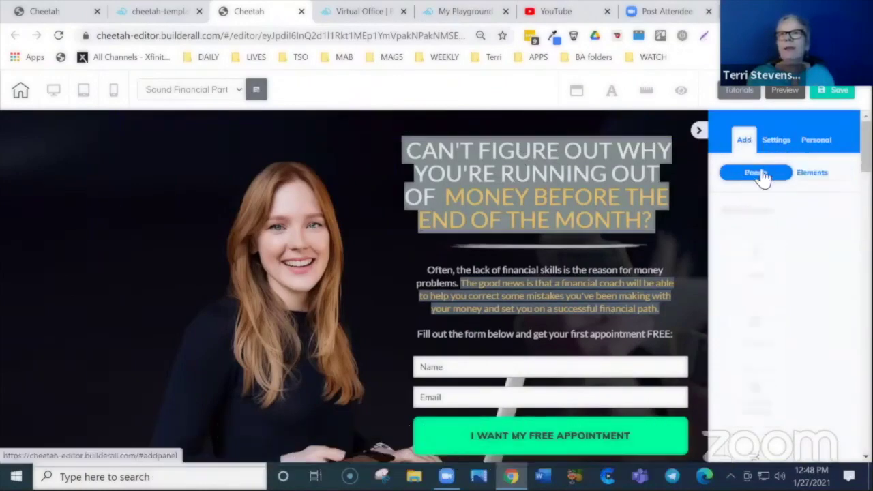
scroll(841, 233, down, 2)
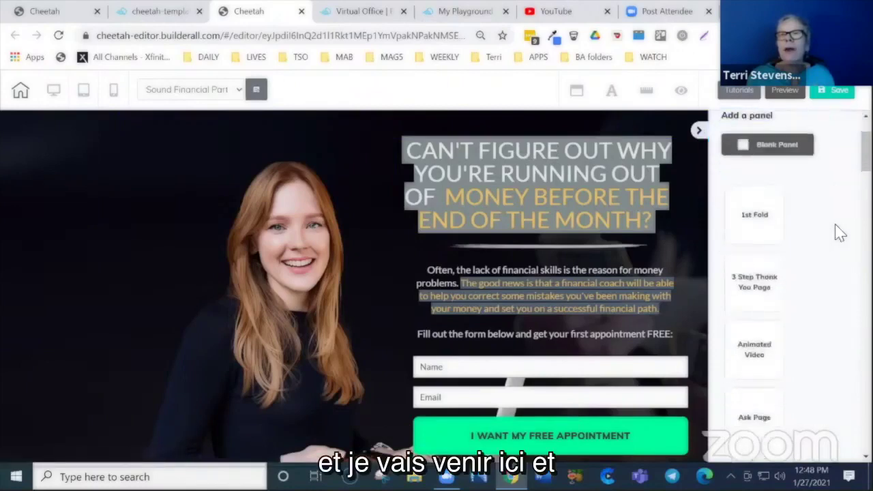
scroll(839, 233, down, 10)
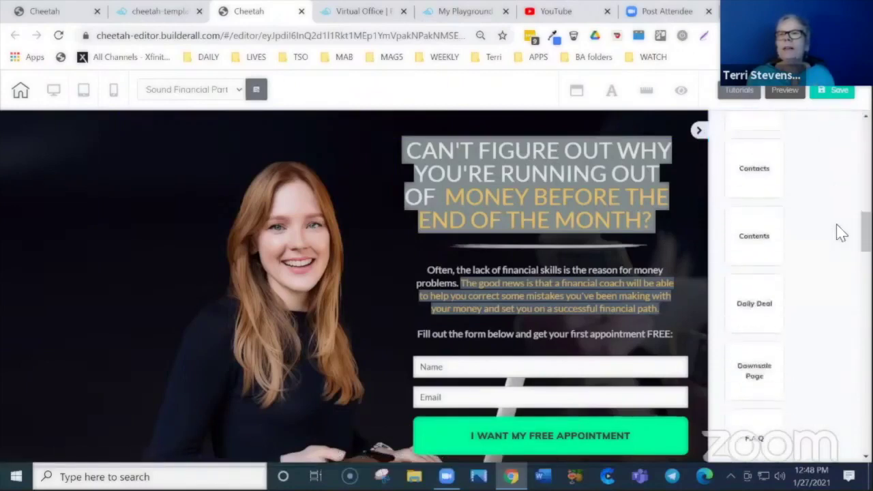
scroll(841, 233, down, 1)
scroll(841, 234, down, 4)
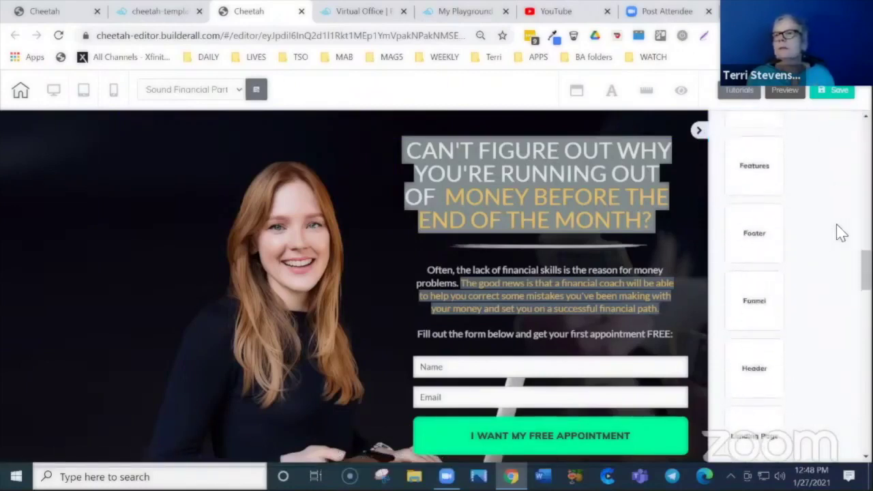
click(755, 368)
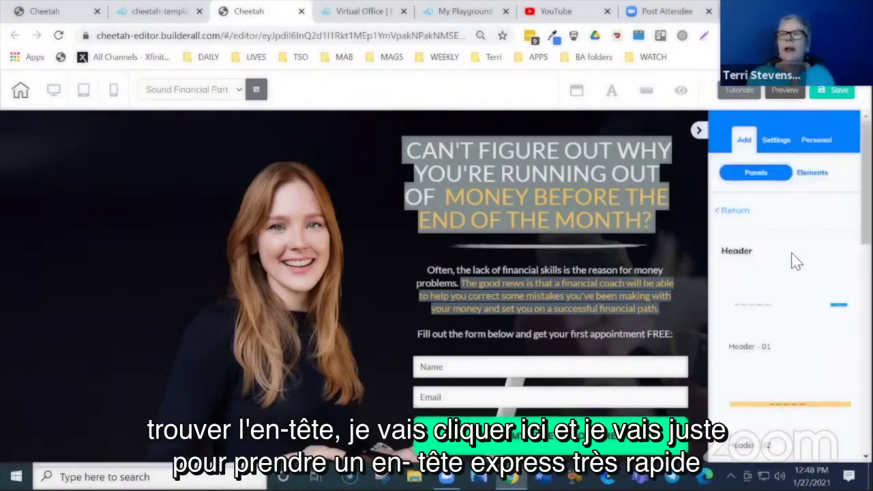
scroll(797, 262, down, 3)
scroll(797, 262, down, 4)
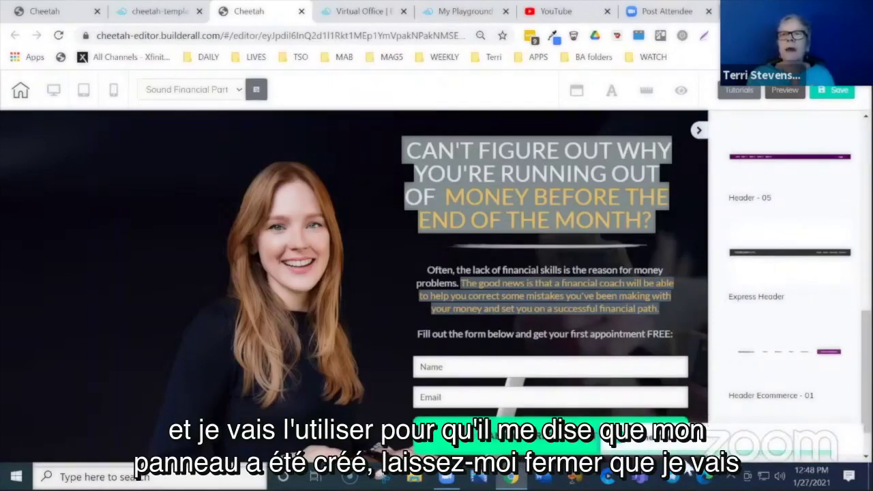
click(698, 131)
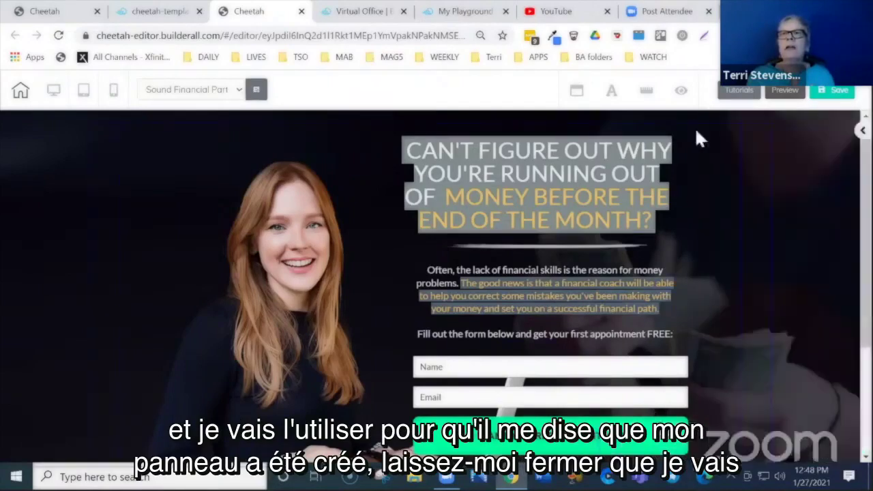
Step: Move the new header panel above the photo panel to the start of the page and check the layout down to the footer
scroll(741, 240, down, 5)
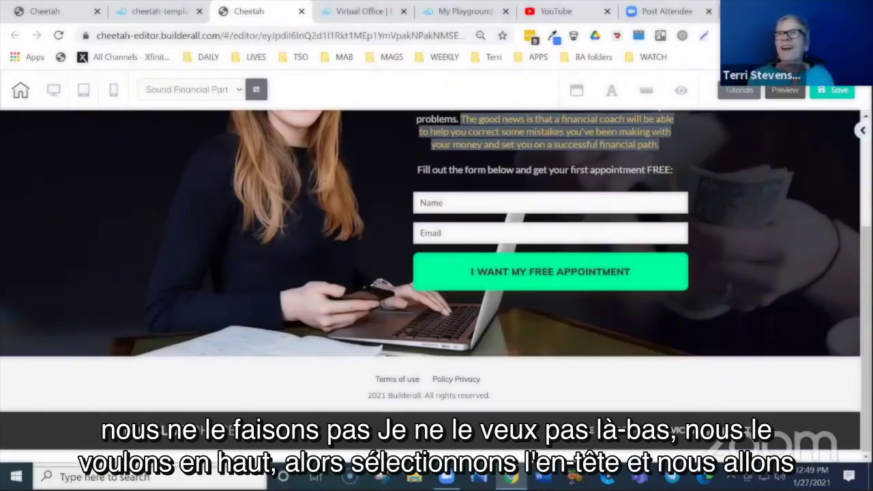
click(862, 130)
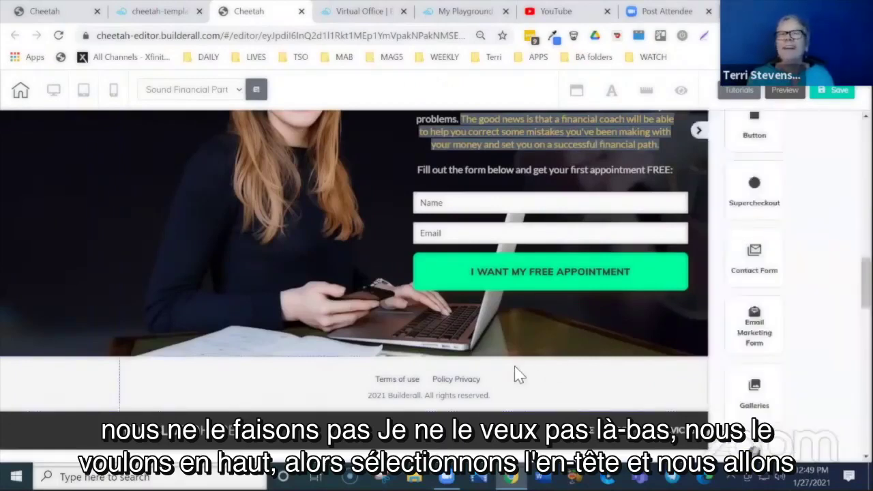
click(410, 426)
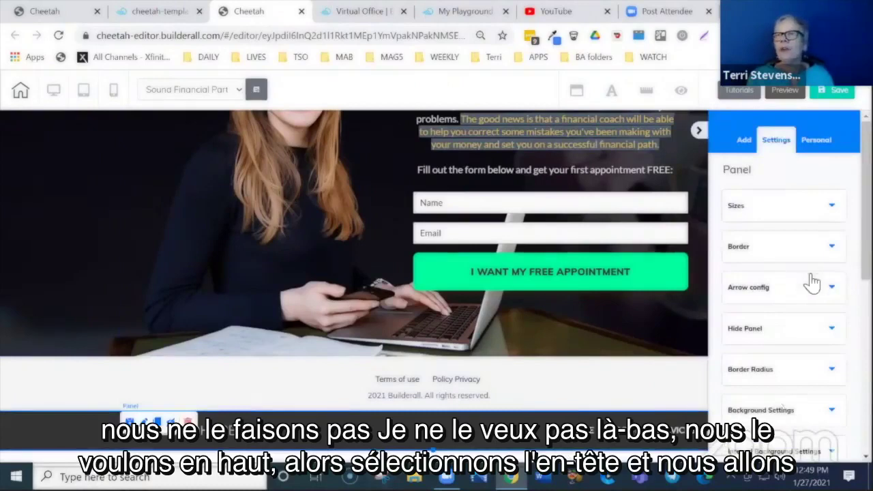
scroll(807, 312, down, 5)
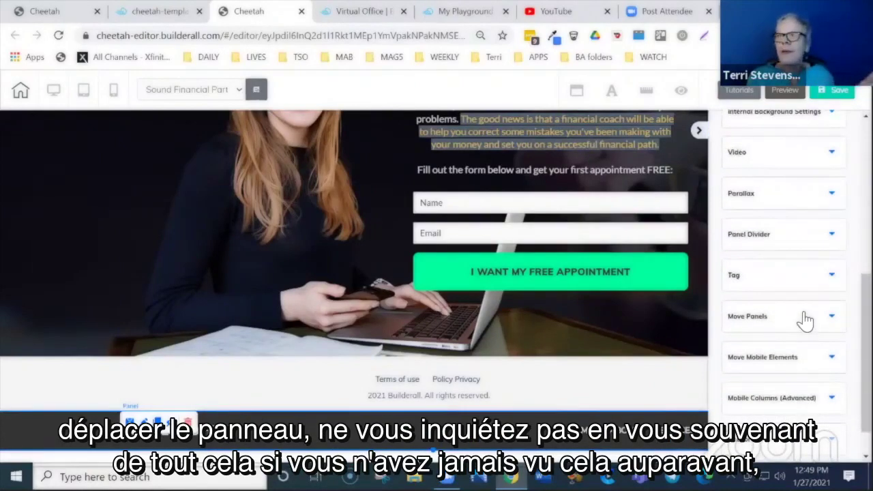
scroll(805, 281, down, 1)
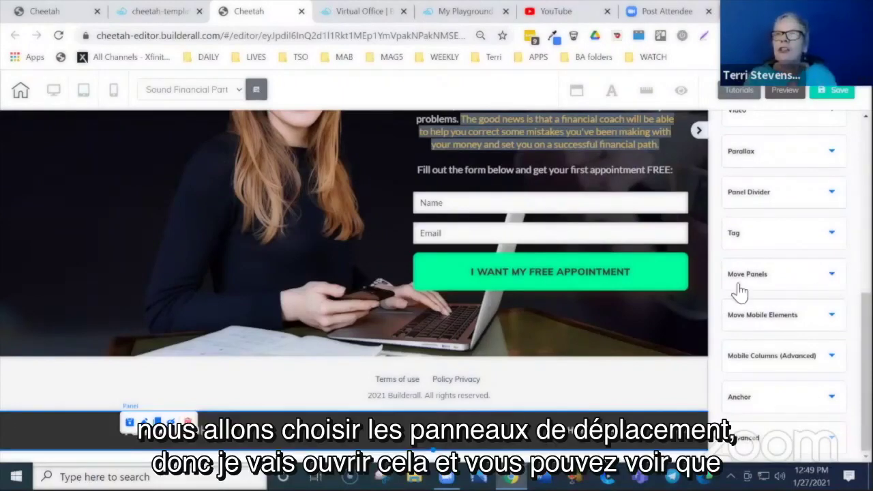
click(833, 276)
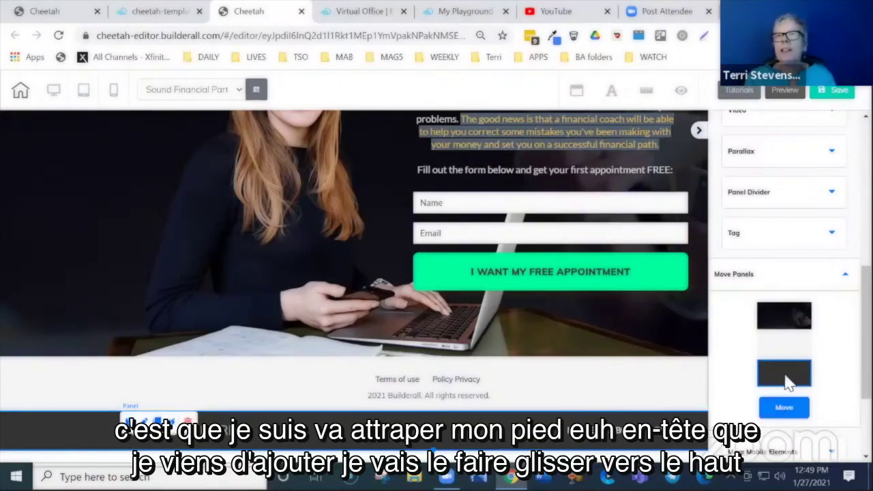
drag(788, 383, 780, 291)
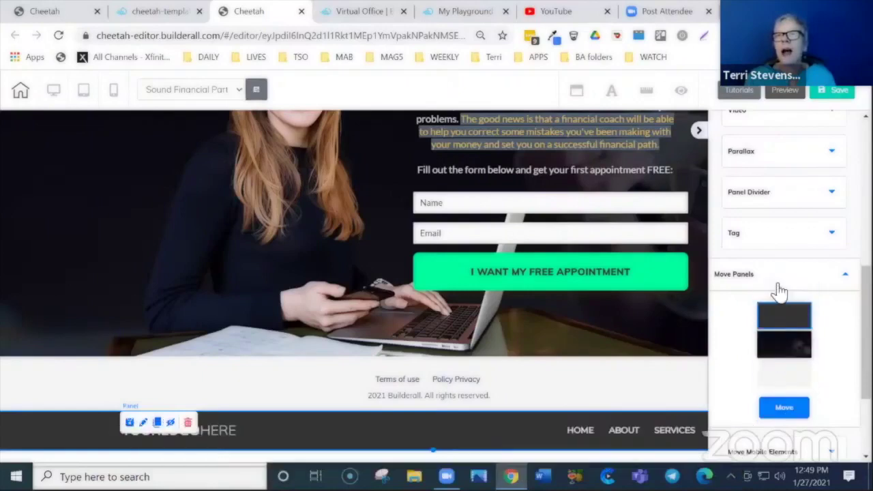
click(785, 409)
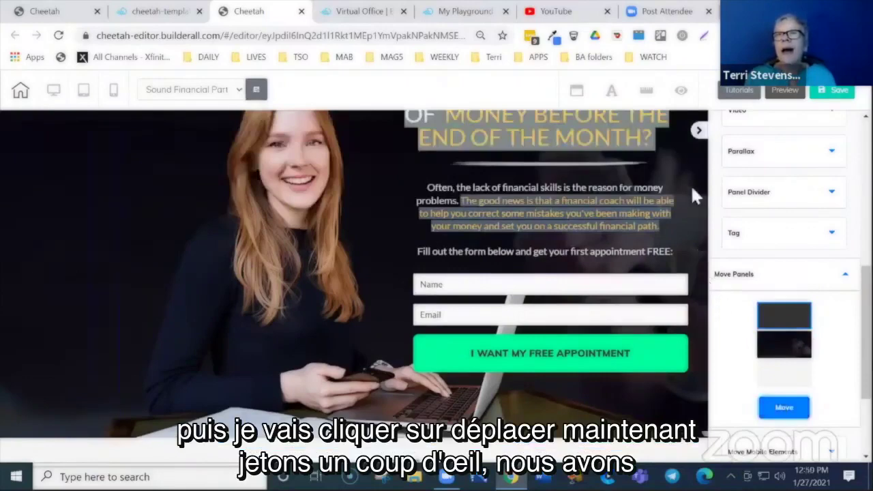
click(698, 132)
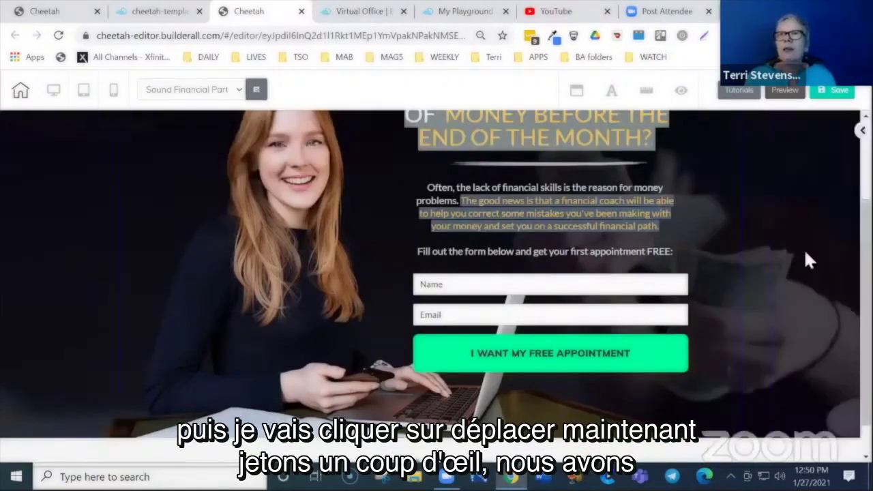
scroll(841, 164, up, 2)
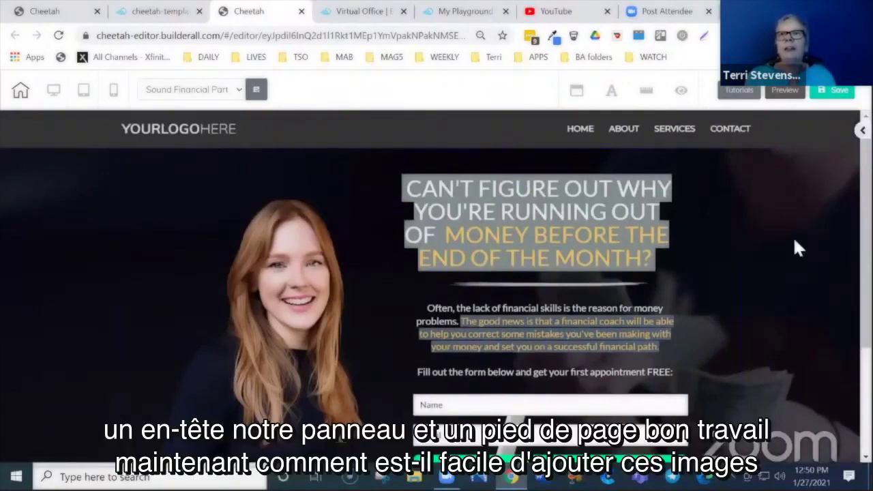
scroll(795, 243, down, 3)
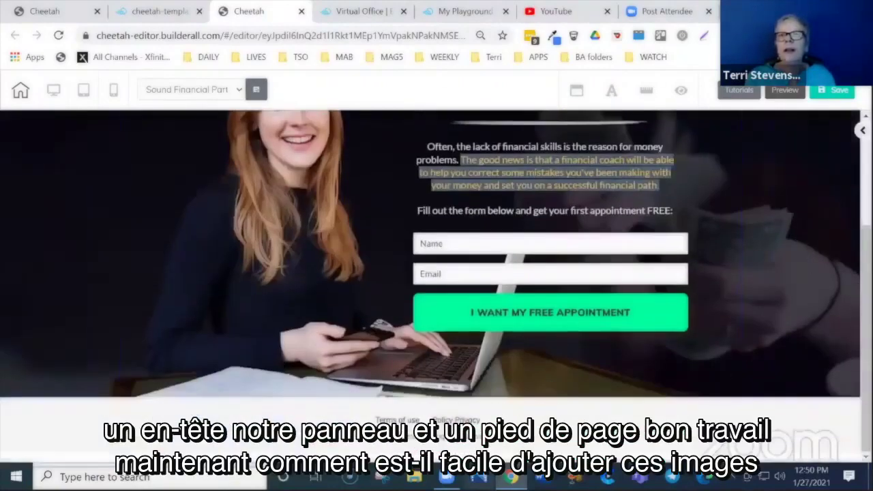
scroll(436, 287, up, 3)
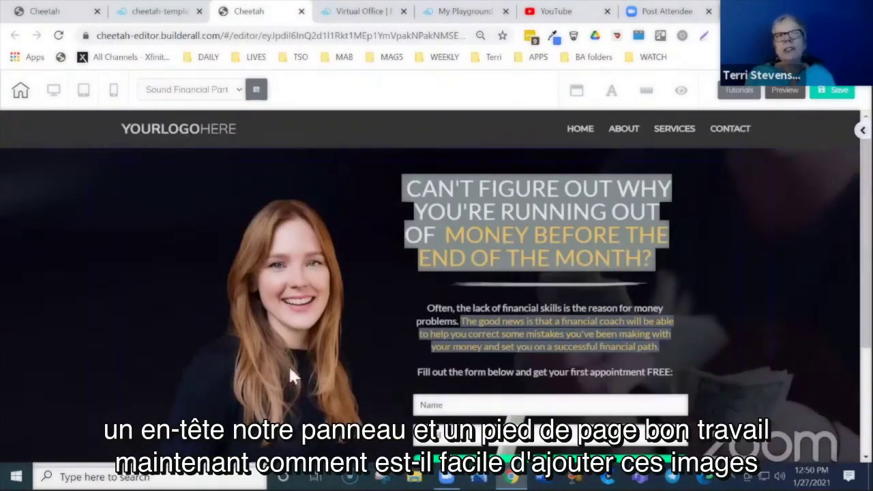
Step: Open the settings of the header's placeholder logo and move the logo back to the left end of the header
click(175, 133)
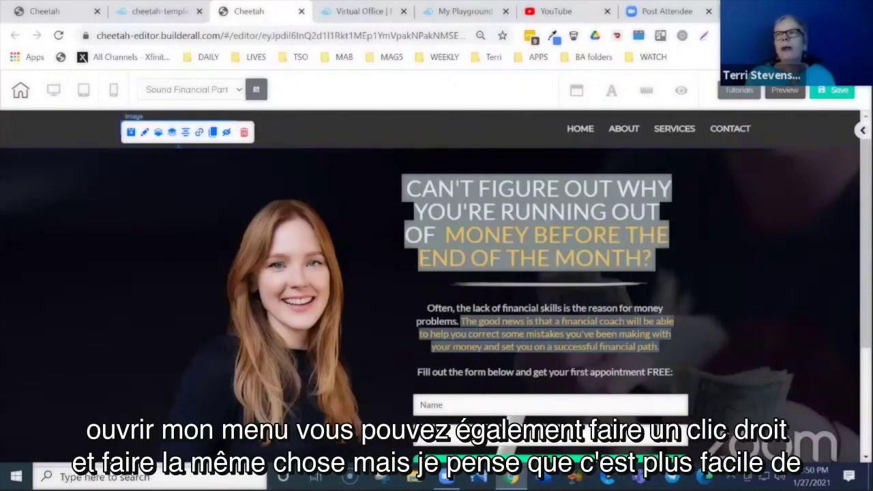
click(863, 131)
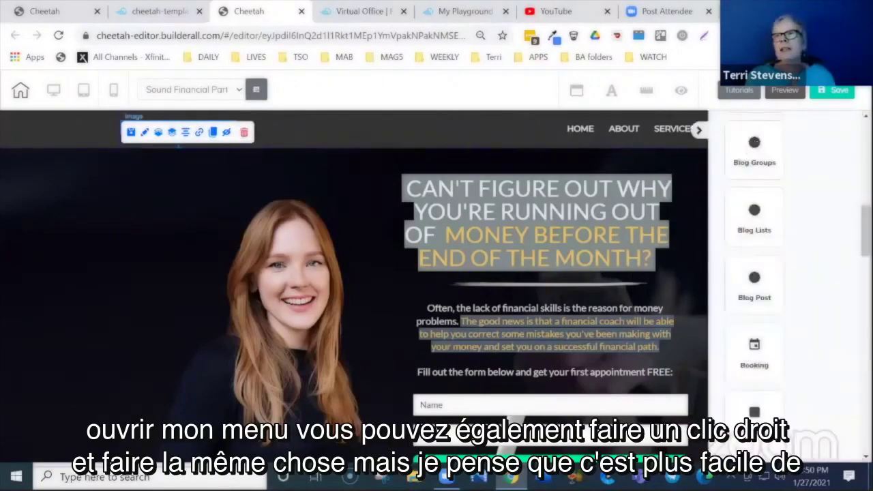
scroll(754, 273, up, 5)
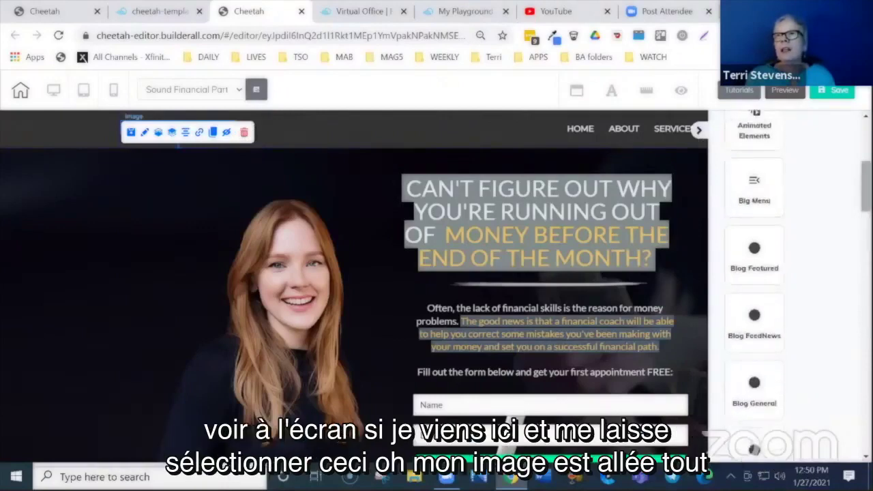
scroll(754, 273, up, 3)
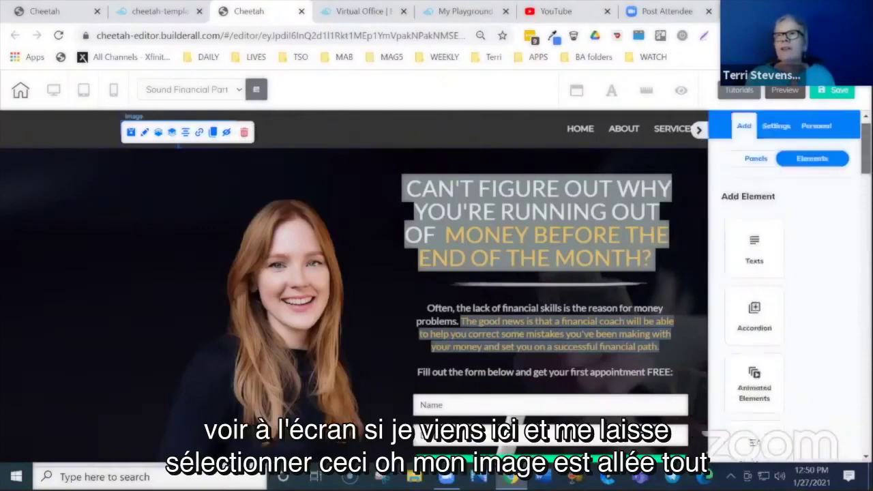
click(173, 133)
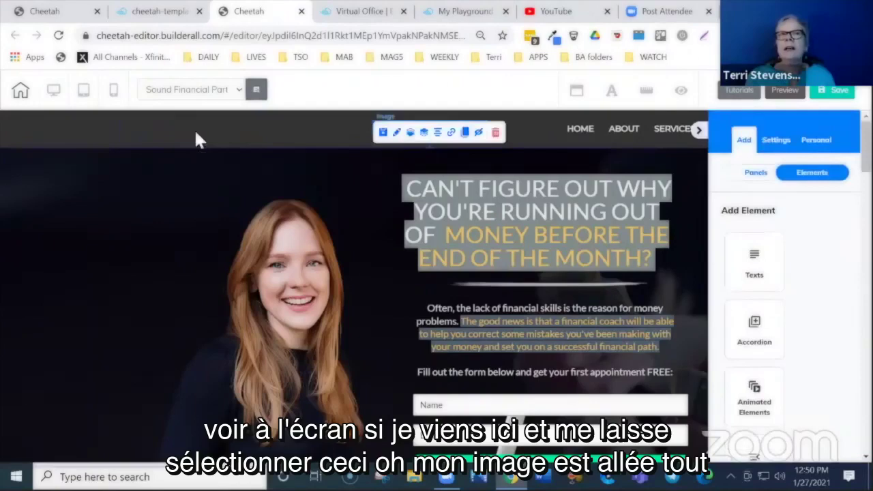
click(426, 132)
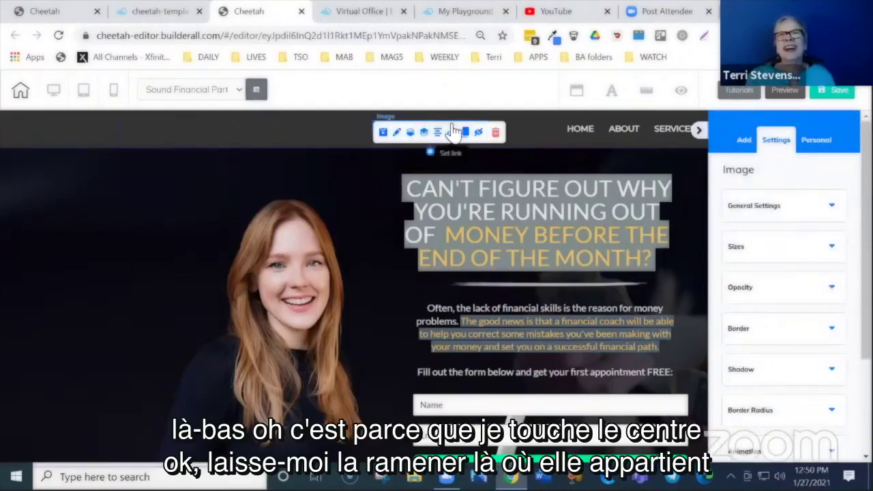
drag(453, 132, 205, 129)
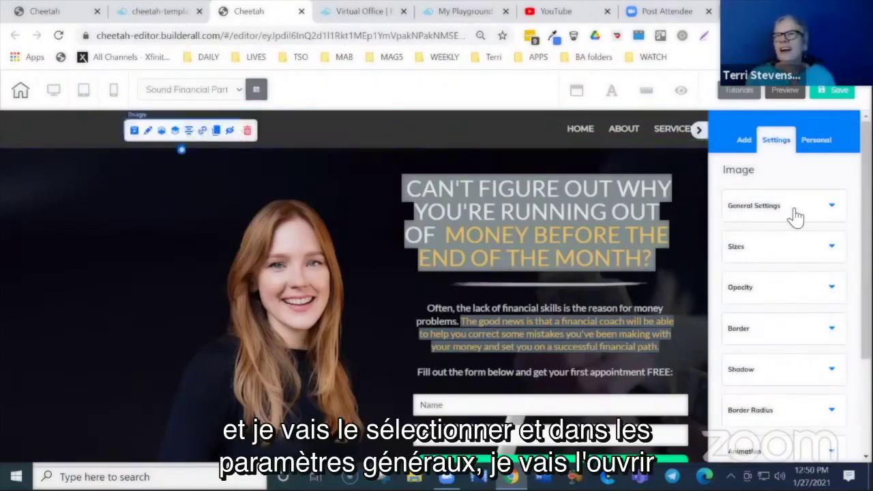
Step: Try to replace the header's placeholder logo with the logo-sample image from the user files
click(836, 208)
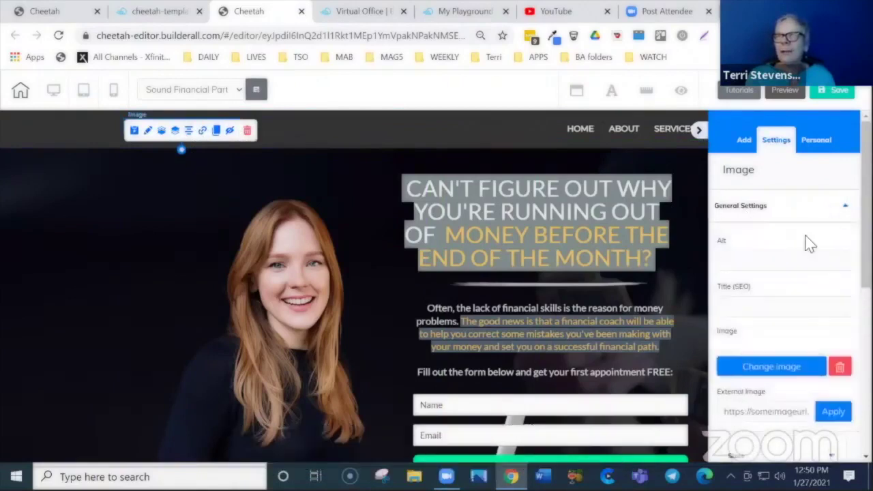
scroll(810, 244, down, 2)
click(780, 236)
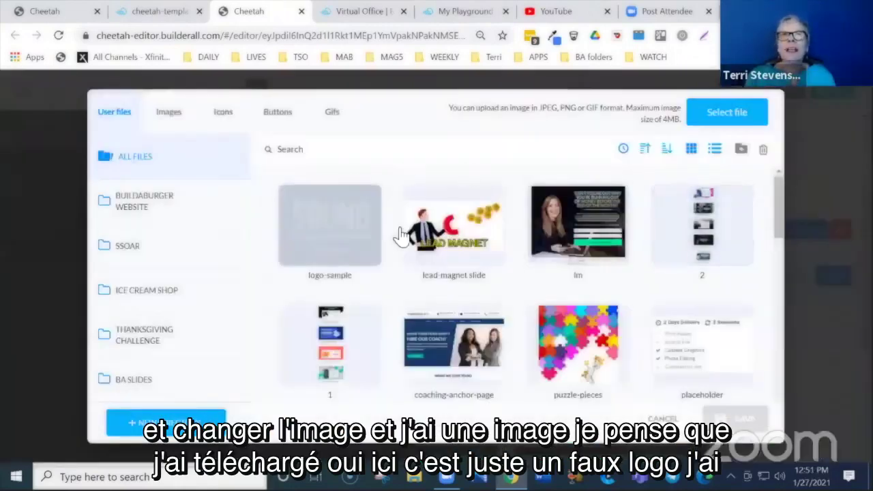
mouse_move(324, 237)
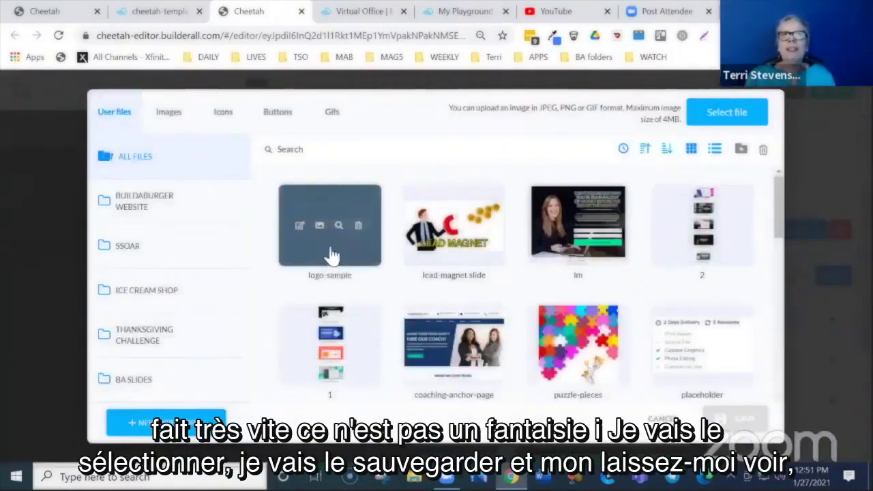
click(330, 255)
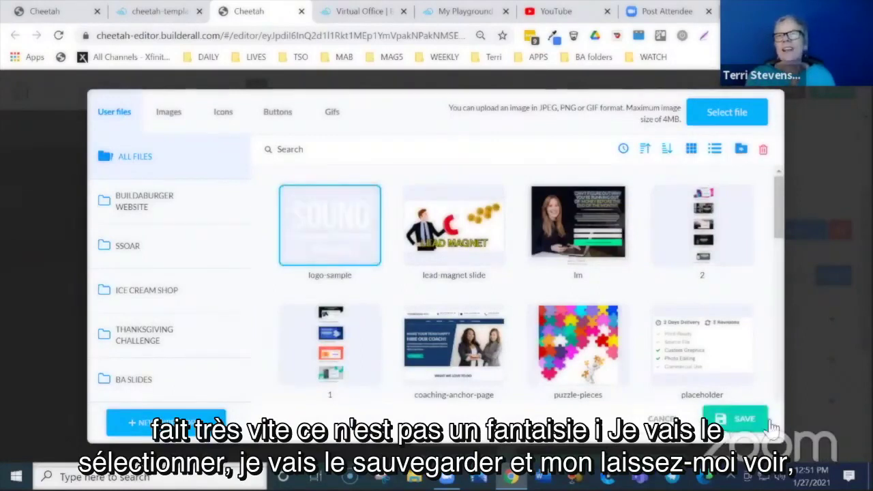
click(743, 419)
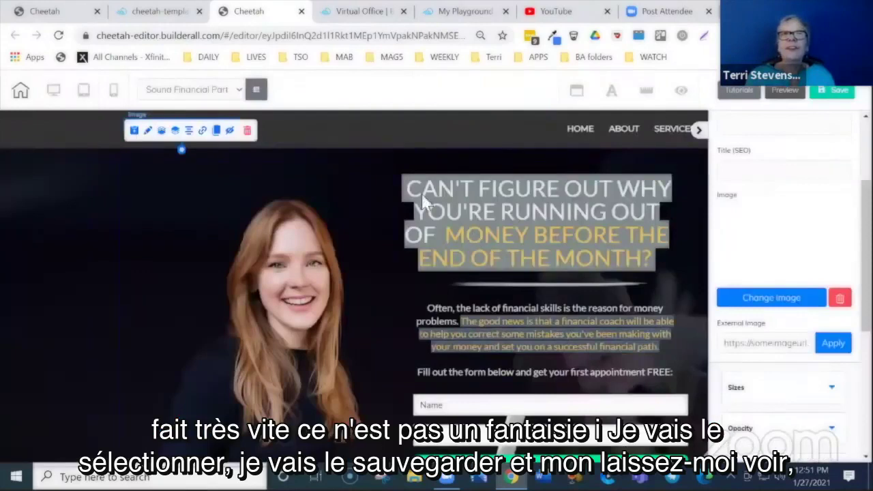
Step: Increase the height of the header panel and move the placeholder logo down inside it
click(361, 135)
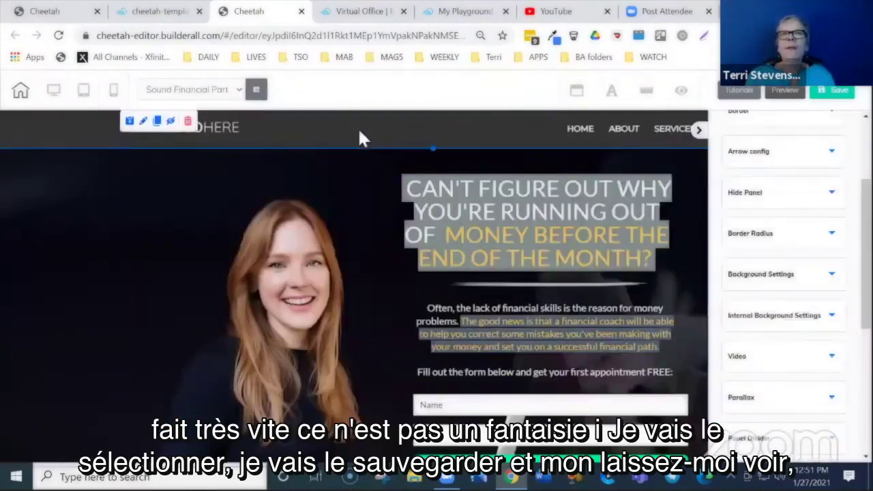
drag(432, 148, 433, 195)
click(223, 131)
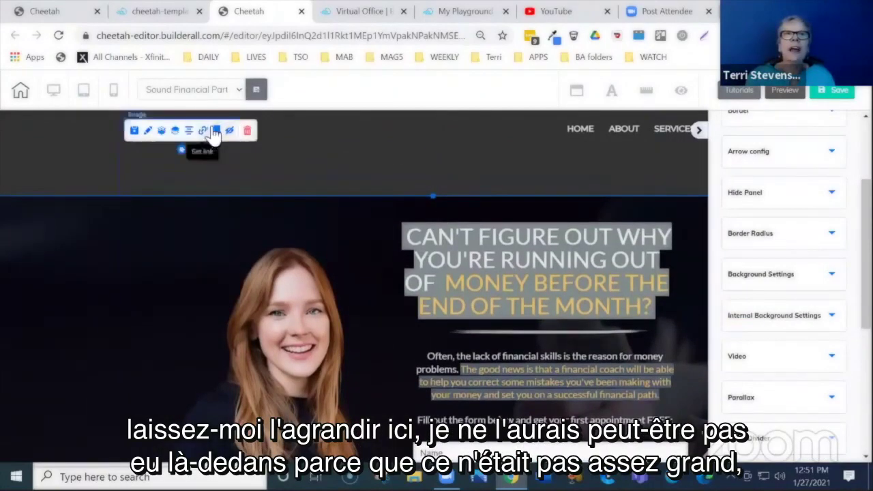
click(339, 157)
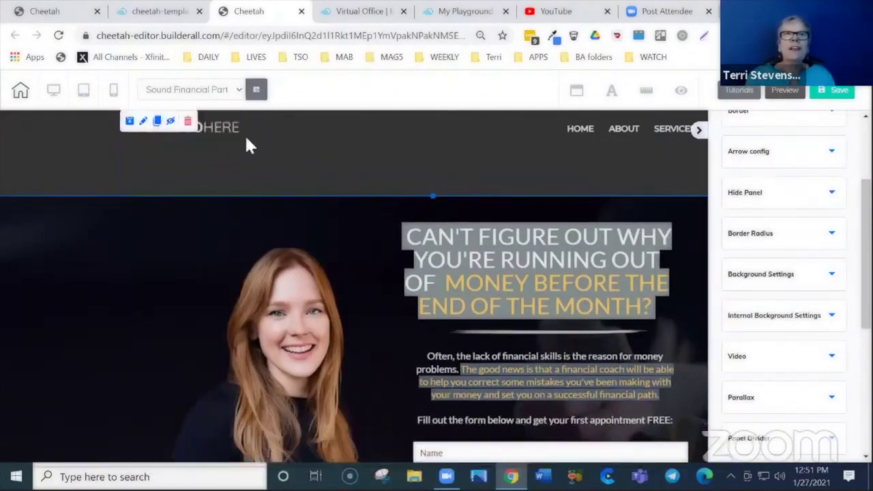
drag(218, 134, 232, 162)
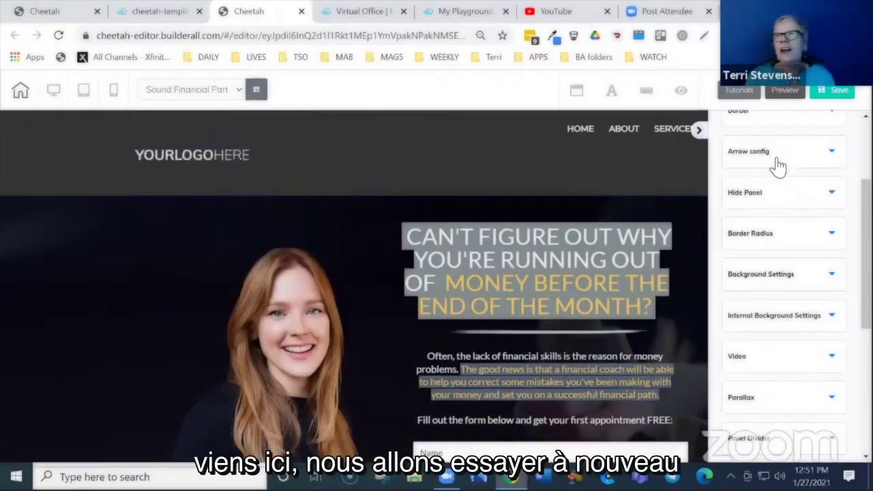
Step: Replace the YOURLOGOHERE placeholder in the header with the logo-sample image from the user files
scroll(785, 273, up, 3)
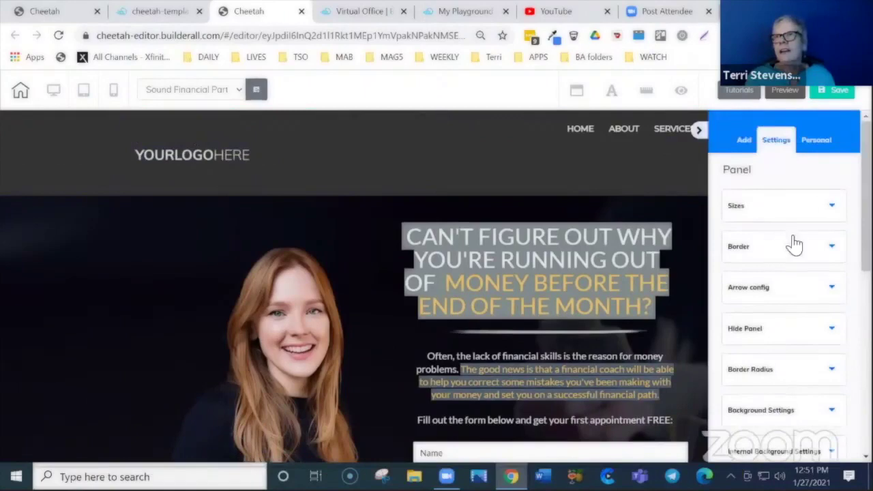
click(172, 167)
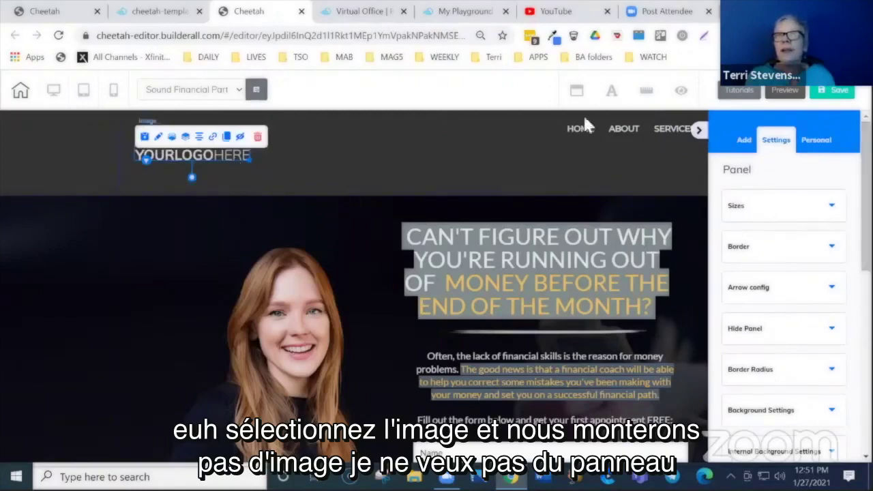
click(700, 133)
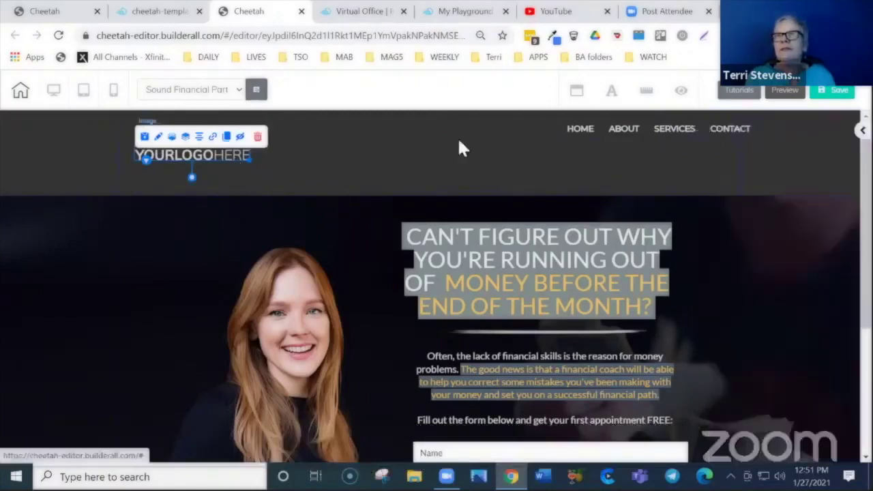
click(275, 164)
click(230, 161)
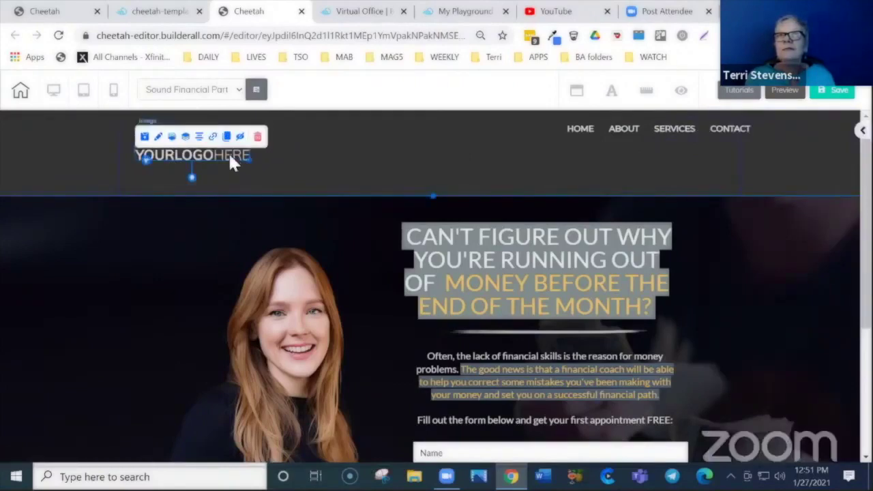
right_click(228, 155)
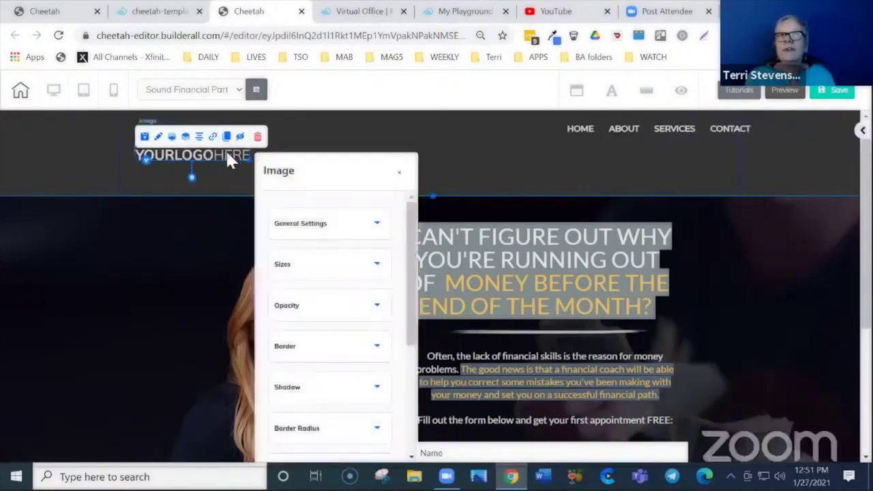
drag(374, 152, 437, 132)
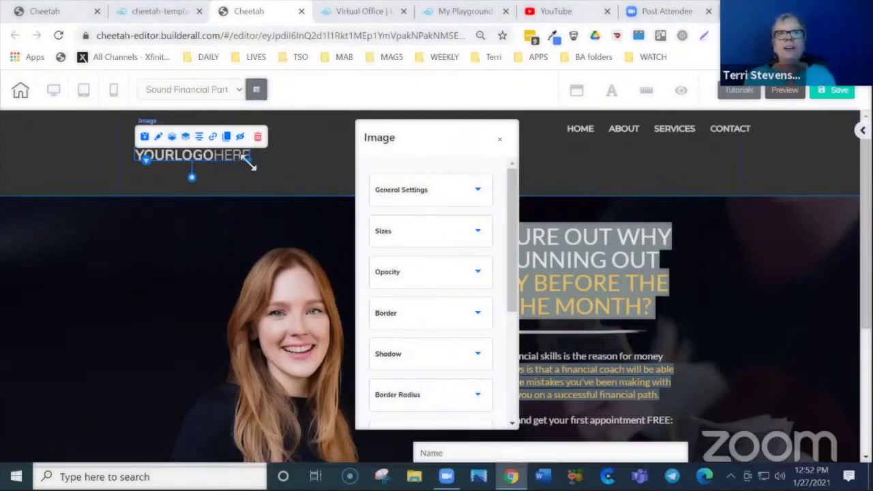
click(494, 192)
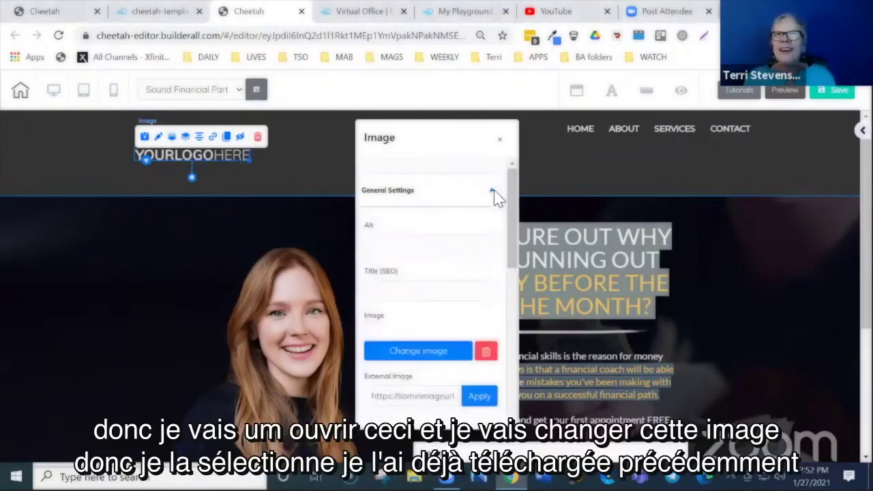
click(435, 351)
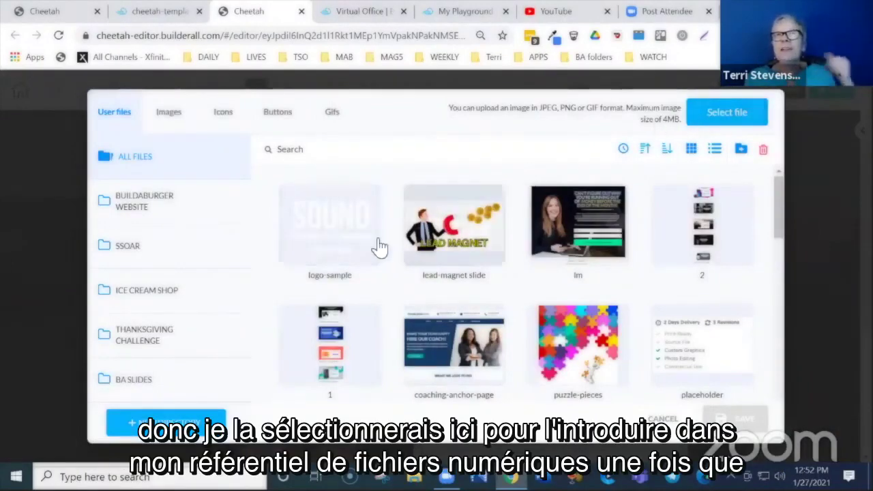
mouse_move(361, 253)
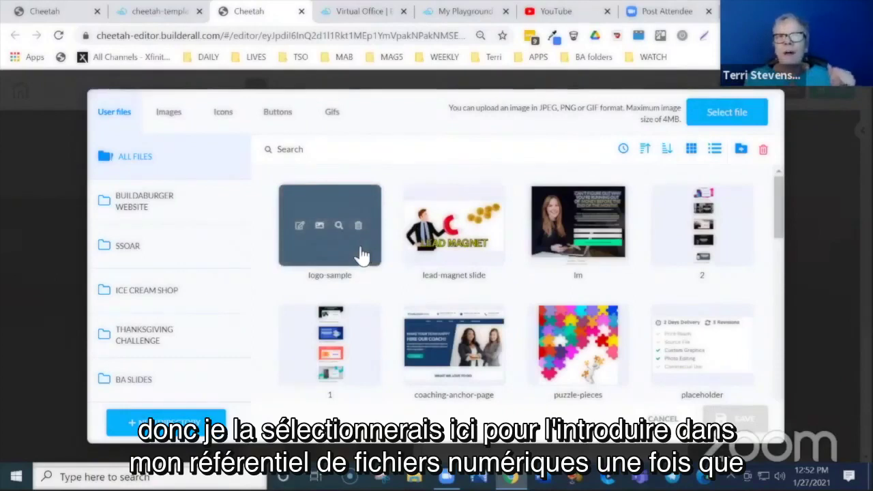
click(367, 255)
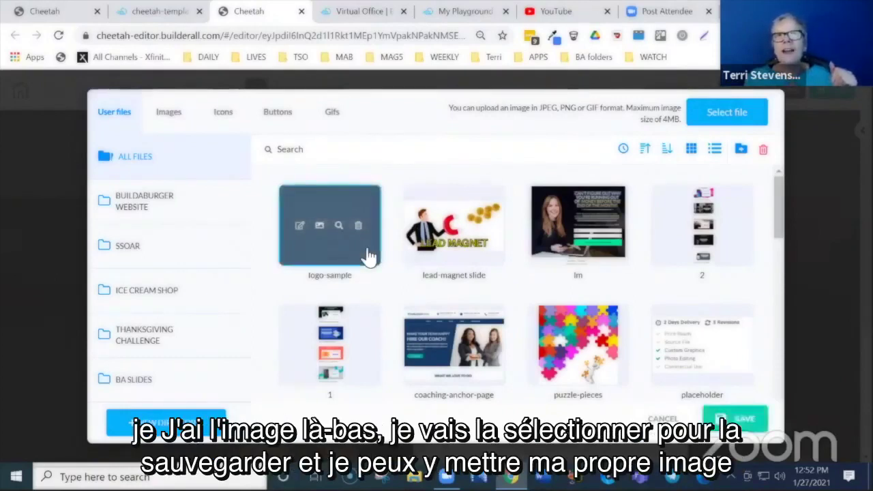
click(727, 418)
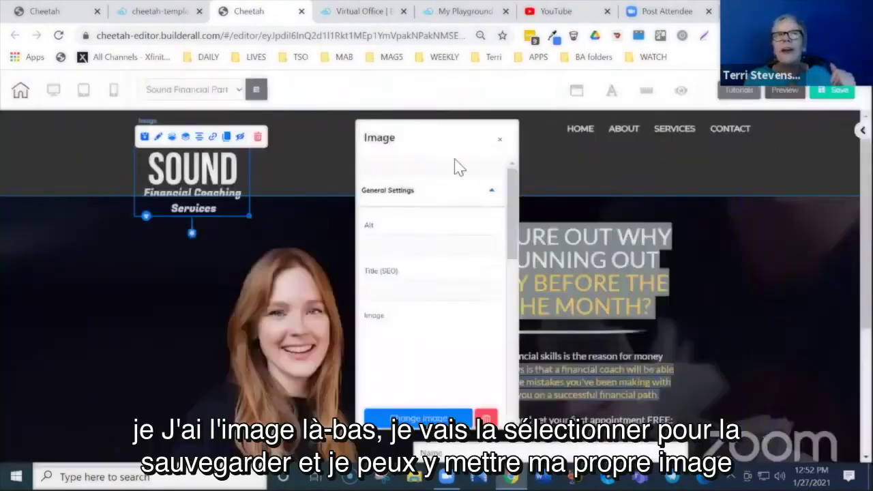
Step: Move the new logo up so it fits inside the header panel and shift the navigation menu towards the header's middle
drag(244, 217, 230, 193)
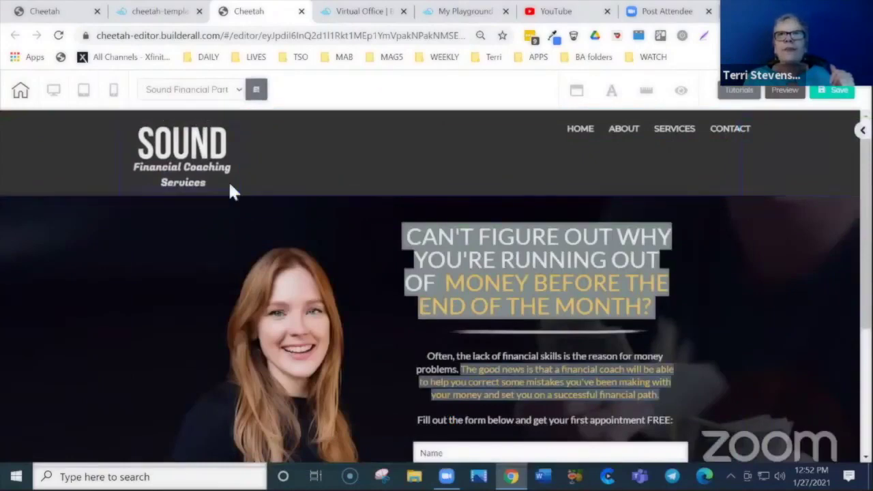
click(712, 136)
drag(712, 143, 470, 167)
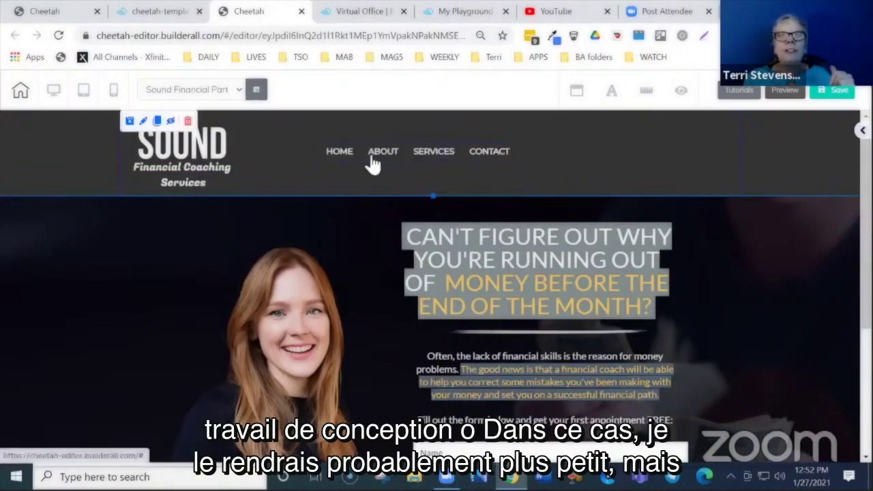
Step: Shrink the header logo proportionally and move it up to the upper edge of the header panel
click(196, 164)
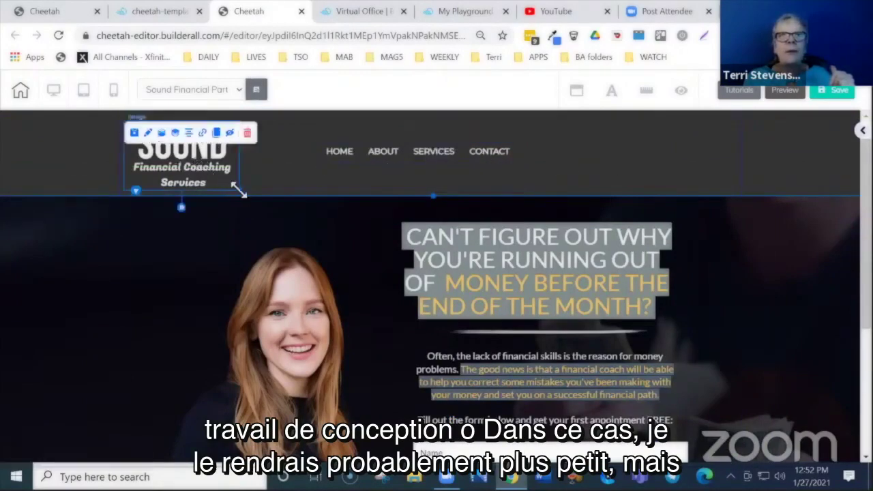
drag(237, 191, 200, 144)
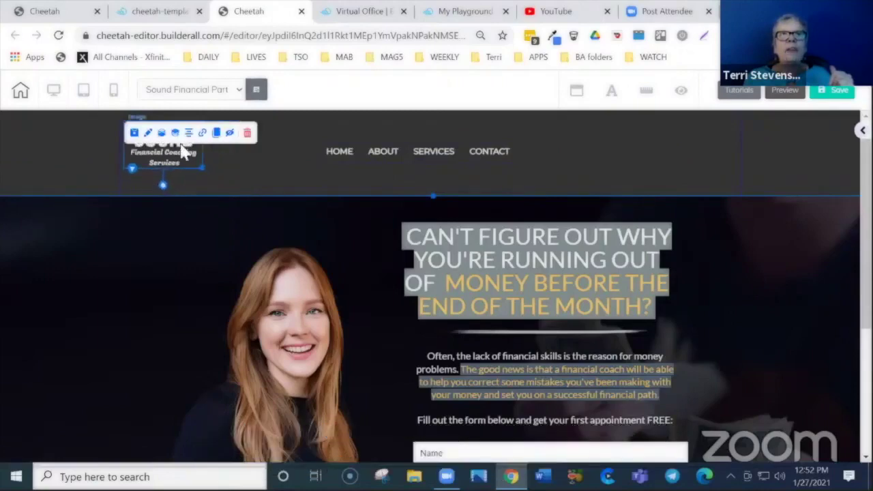
click(236, 163)
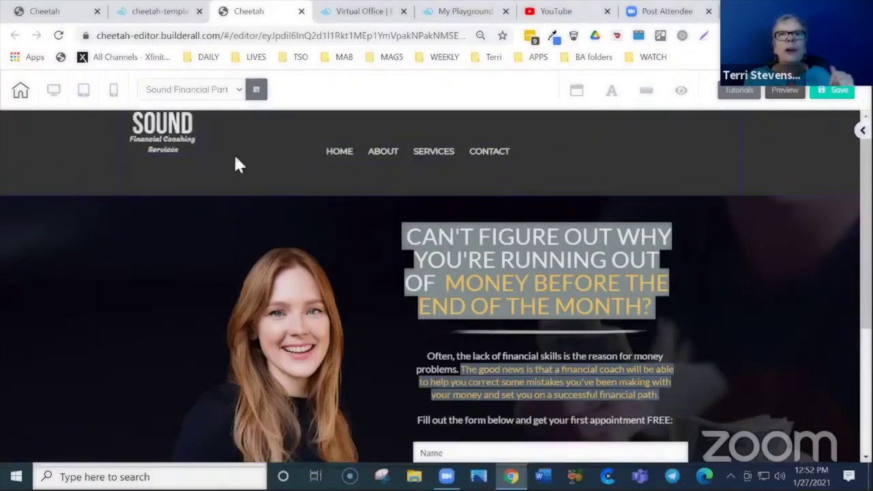
Step: Reduce the header panel's height to fit closely around the logo and reposition the navigation menu near the middle of the panel
drag(433, 196, 445, 135)
click(429, 160)
click(445, 135)
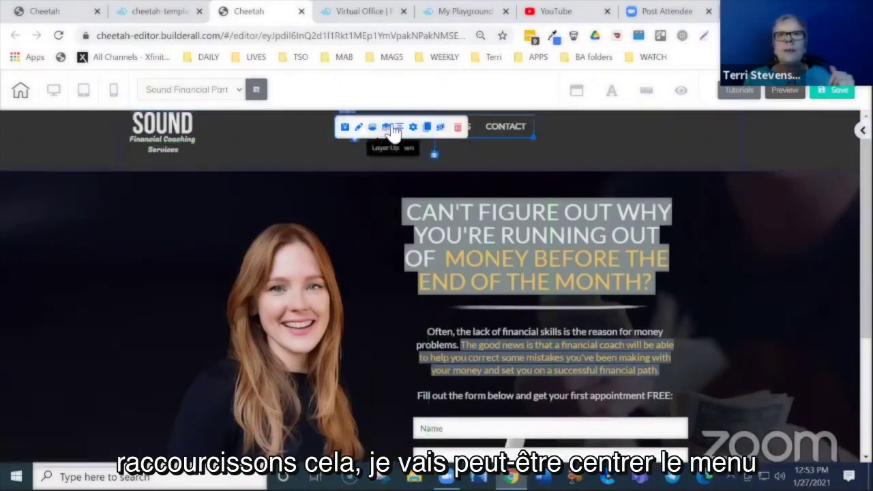
click(393, 171)
drag(433, 173, 434, 159)
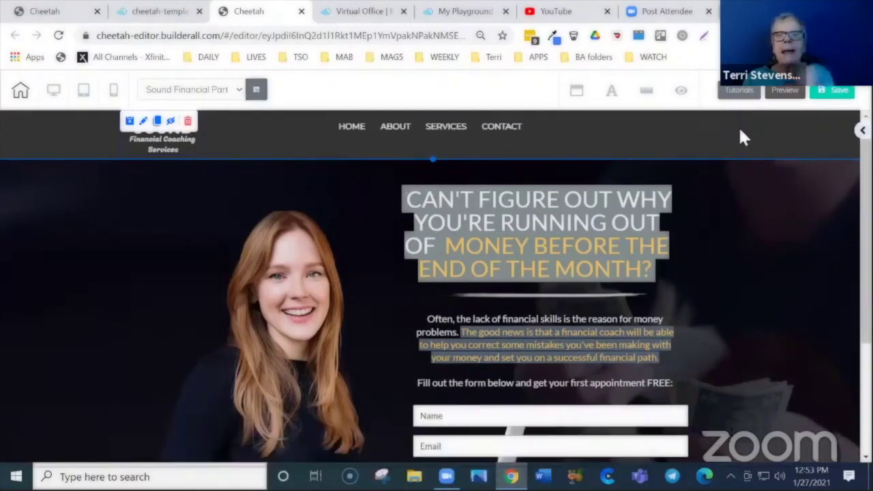
click(513, 133)
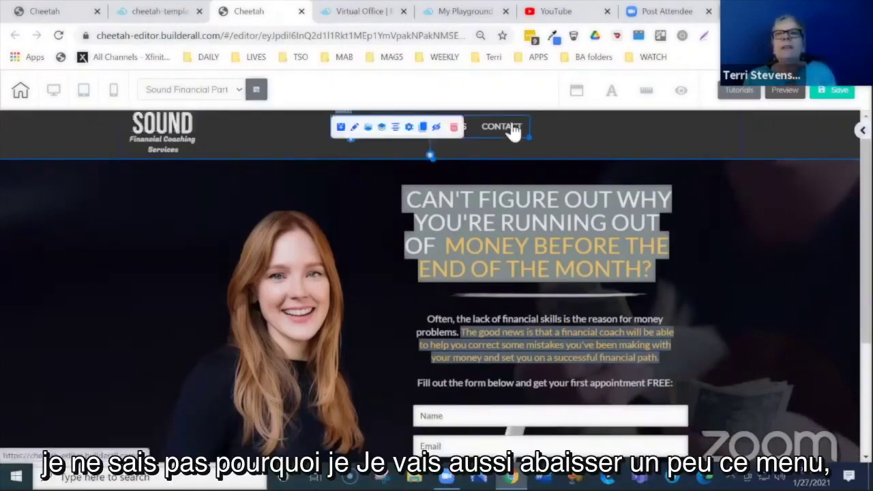
click(567, 137)
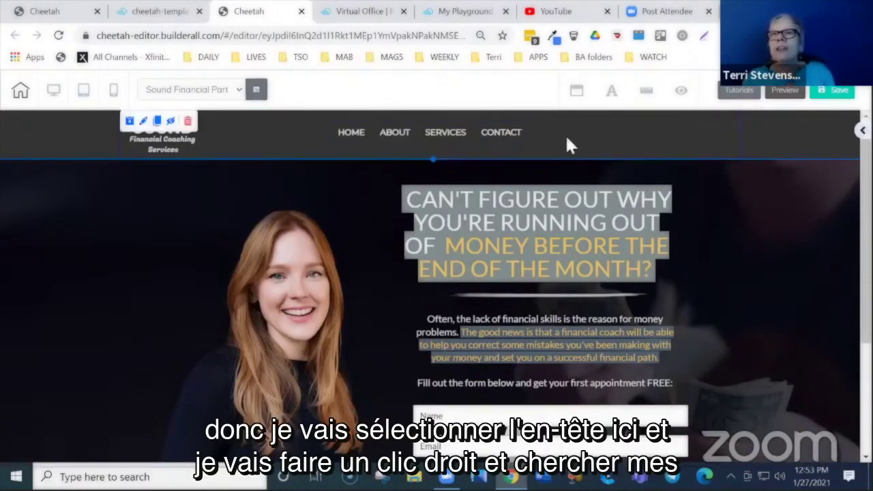
Step: Set the header panel's solid background color to hex 000000 and move the navigation menu down slightly
right_click(775, 130)
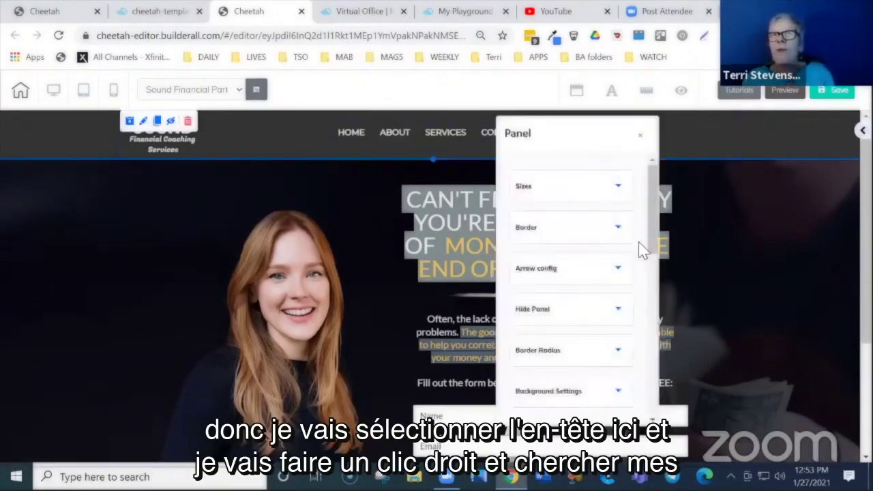
scroll(654, 249, down, 3)
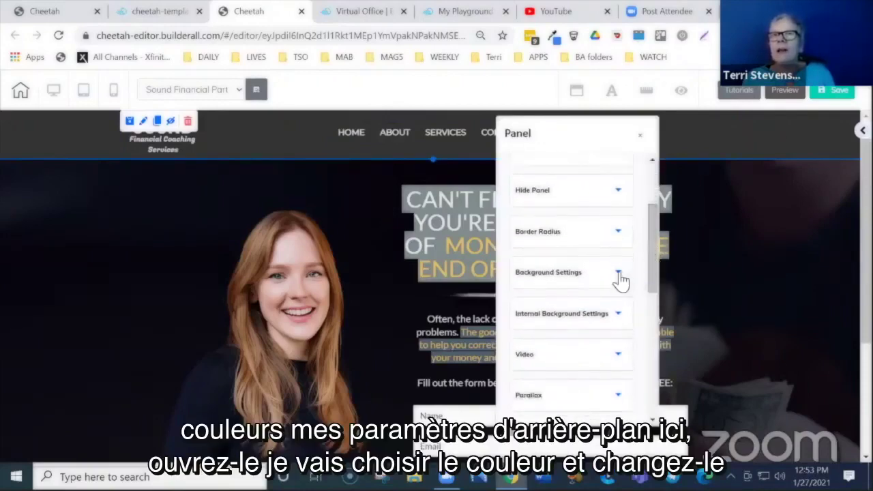
click(619, 276)
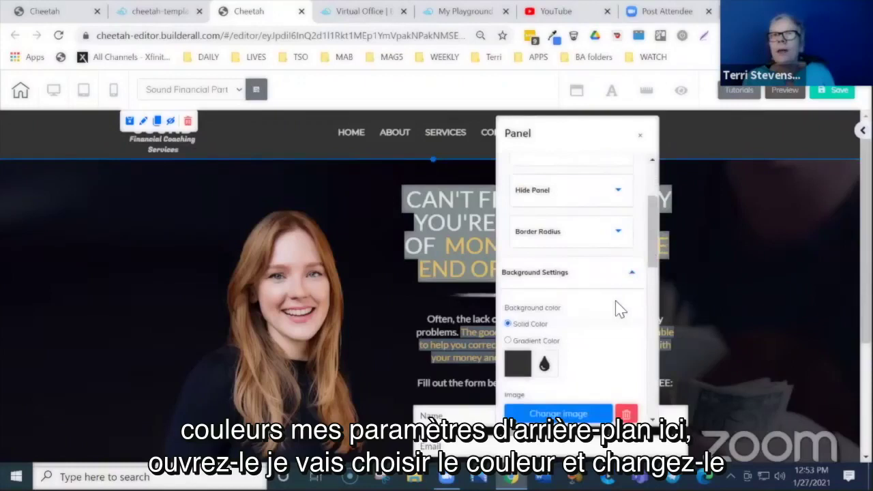
click(519, 368)
scroll(649, 292, down, 3)
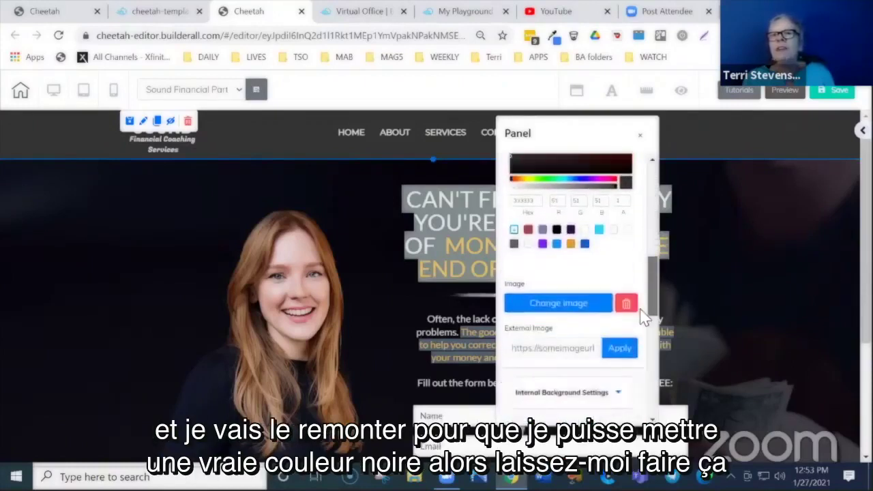
drag(544, 203, 496, 211)
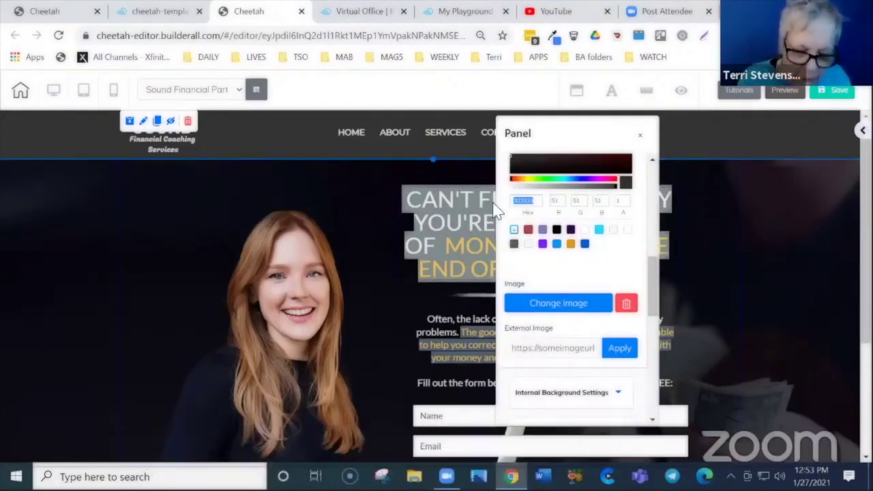
text(33)
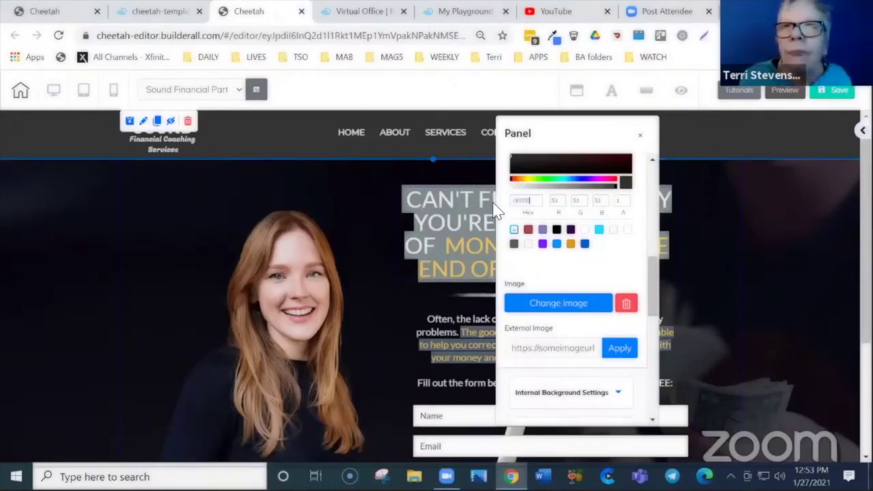
text(000000)
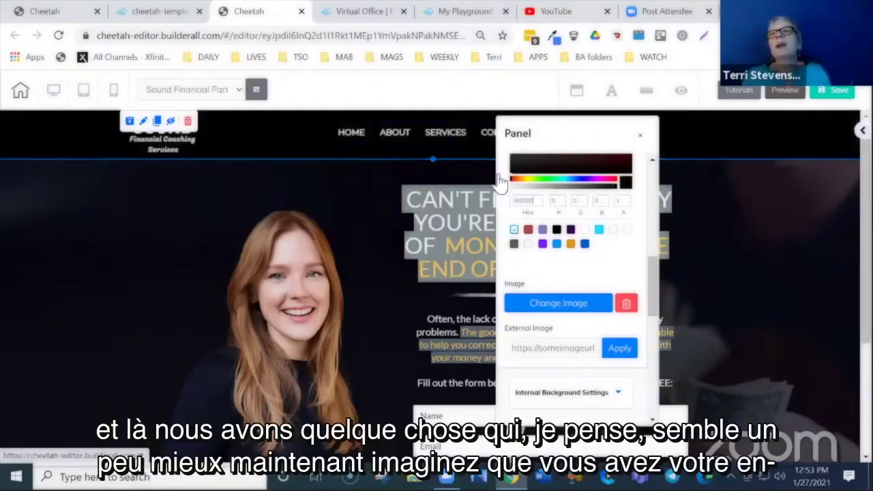
click(820, 215)
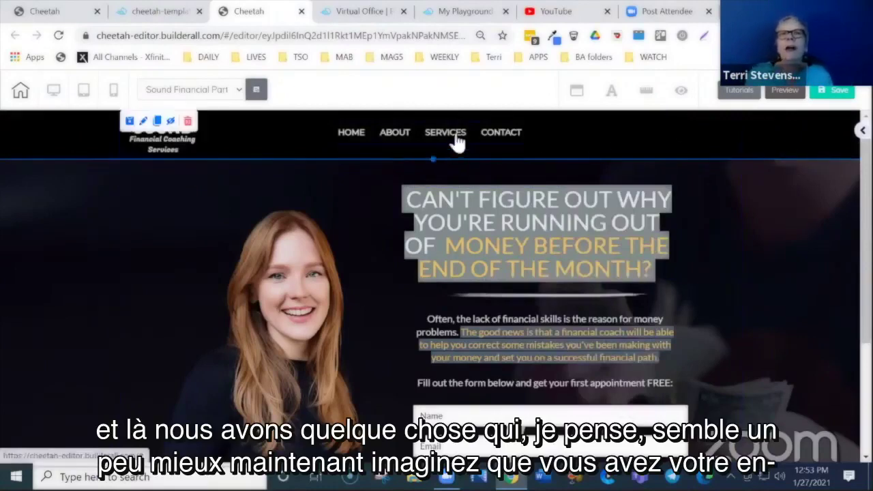
drag(456, 143, 488, 136)
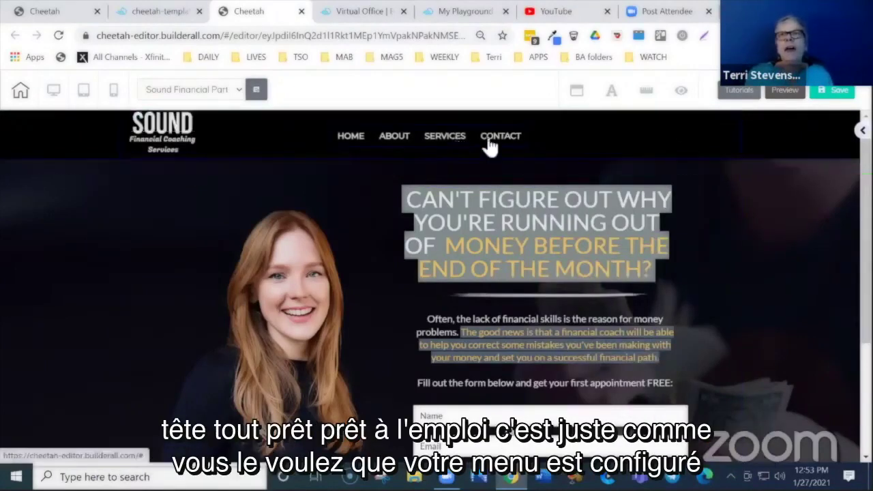
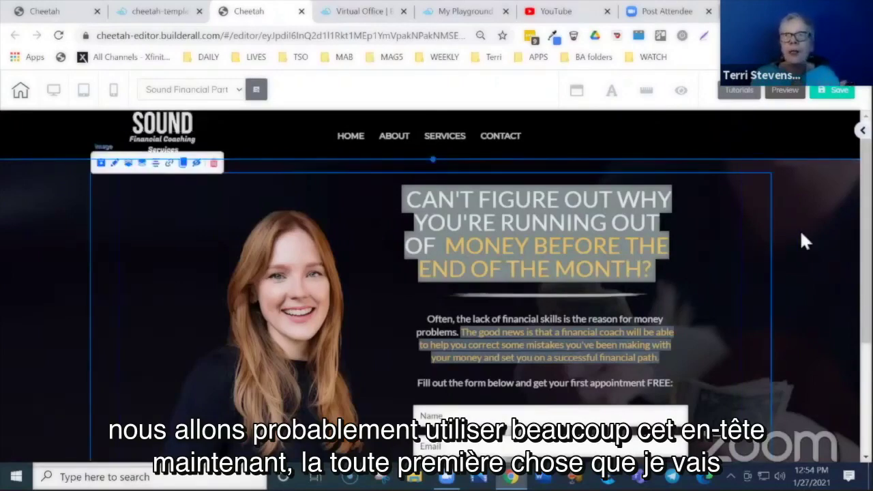
Step: Save the page with the black header and publish the site
click(838, 95)
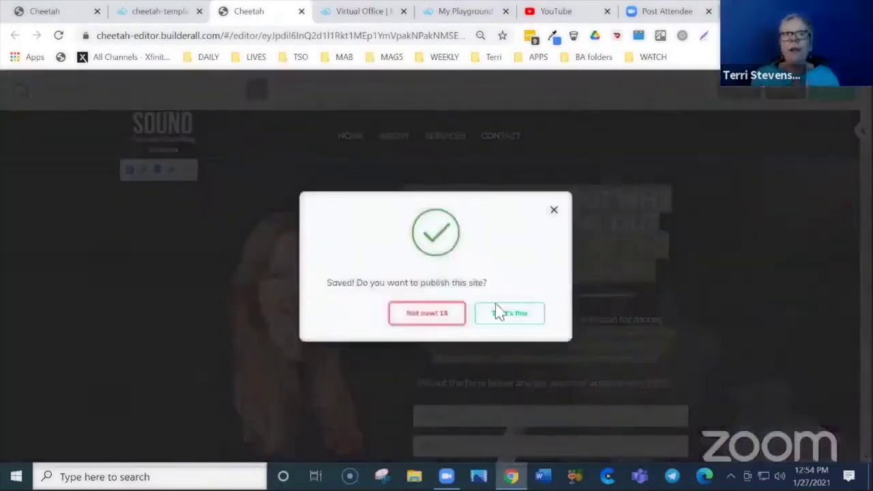
click(502, 313)
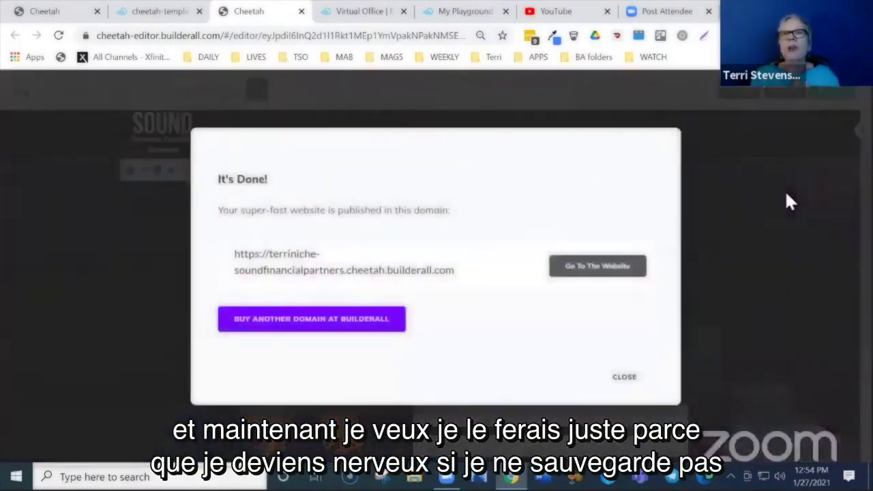
click(615, 378)
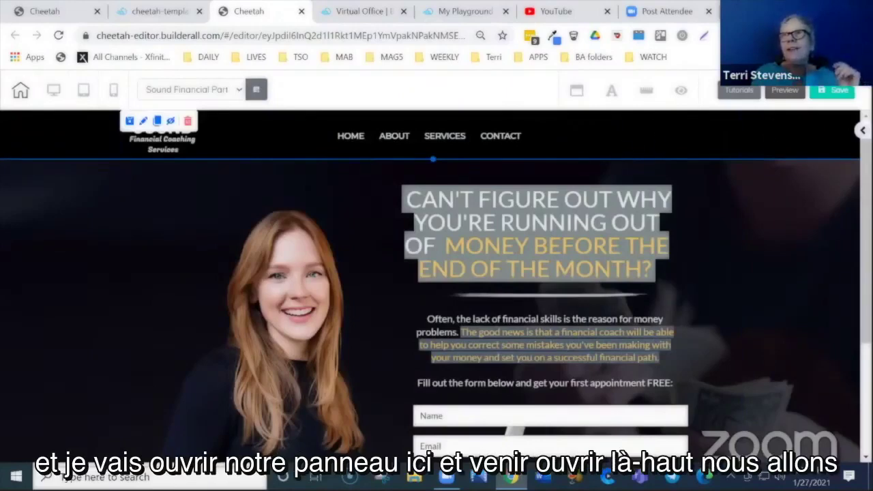
Step: Save the header panel as a personal element with the description "Coaching Header 1" through its advanced settings
click(862, 130)
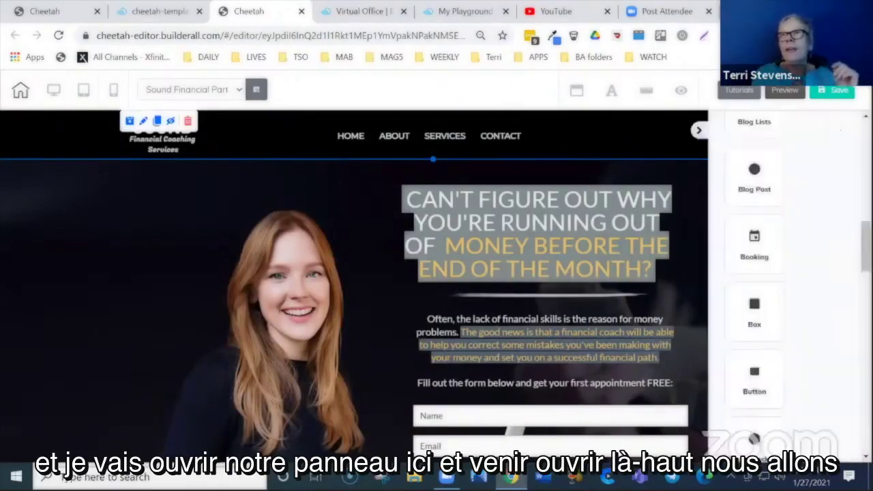
click(677, 127)
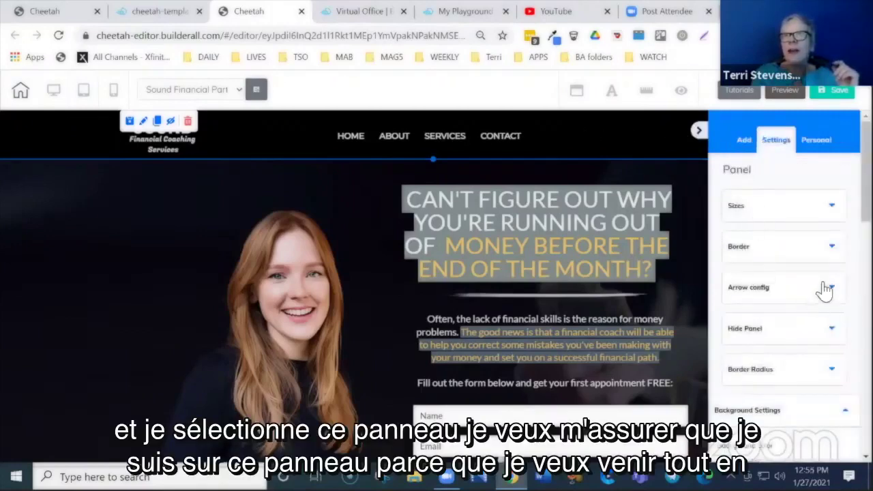
scroll(785, 286, down, 3)
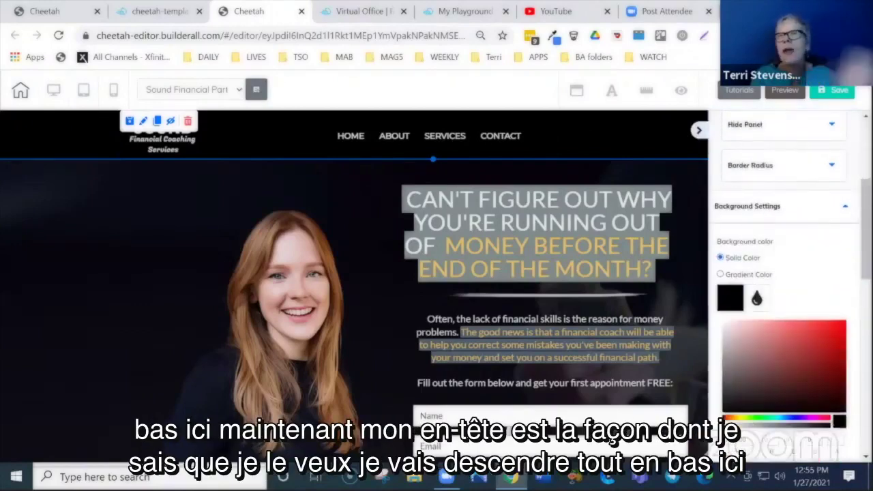
scroll(785, 287, down, 4)
scroll(811, 274, down, 5)
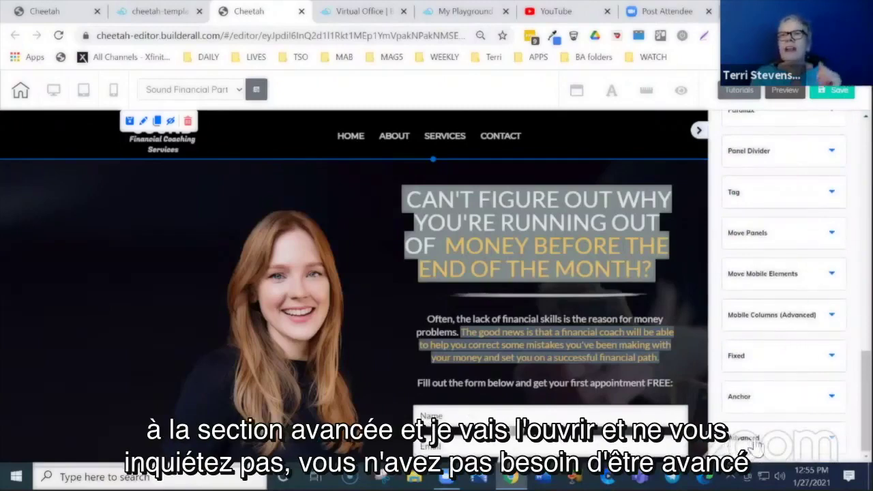
click(839, 444)
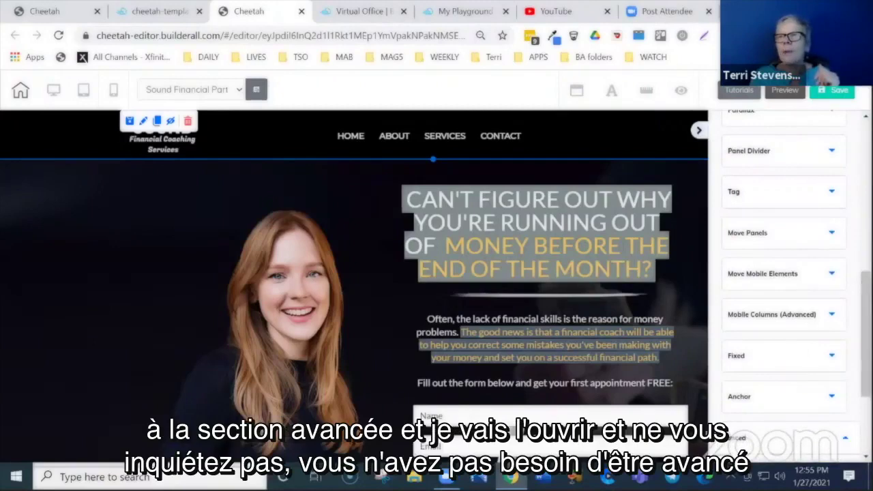
scroll(839, 420, down, 3)
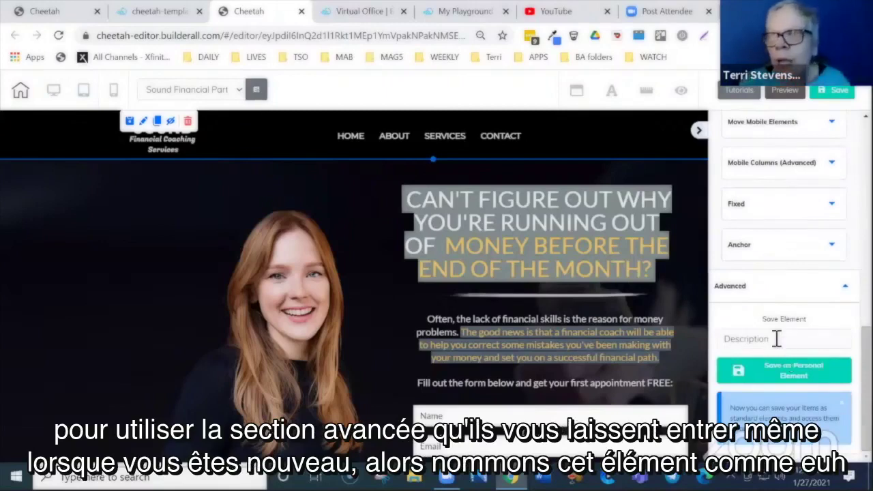
click(776, 339)
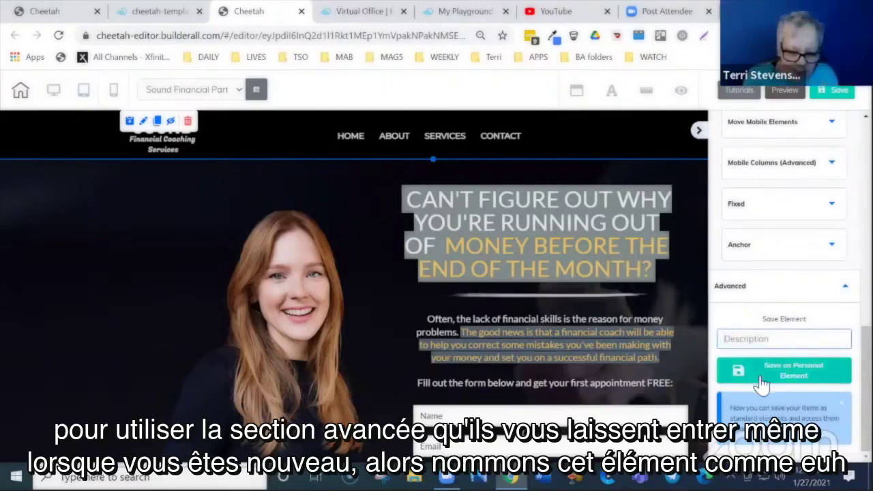
text(Coach)
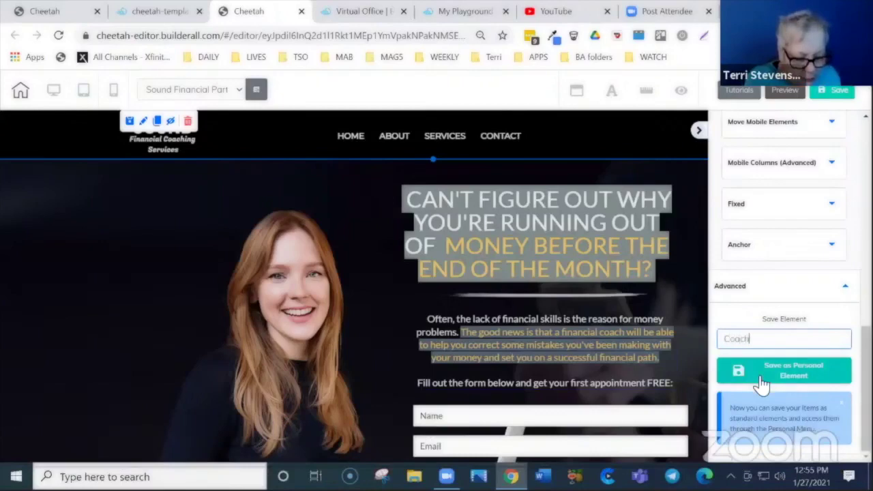
text(ing)
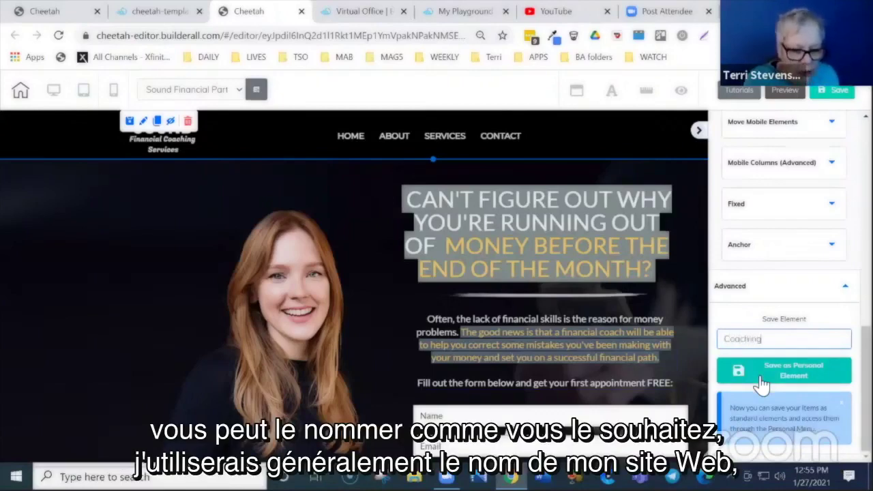
text( Header 1)
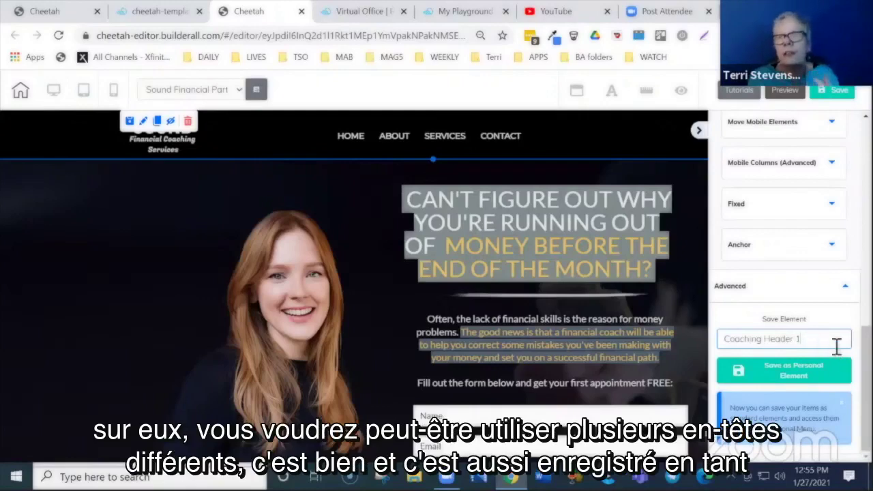
click(794, 373)
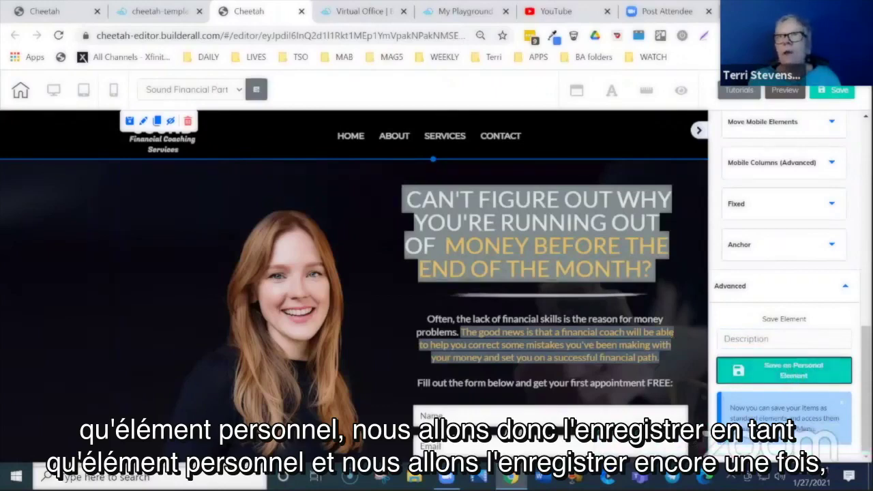
Step: Save and publish the site again, then collapse the element settings sidebar
click(834, 92)
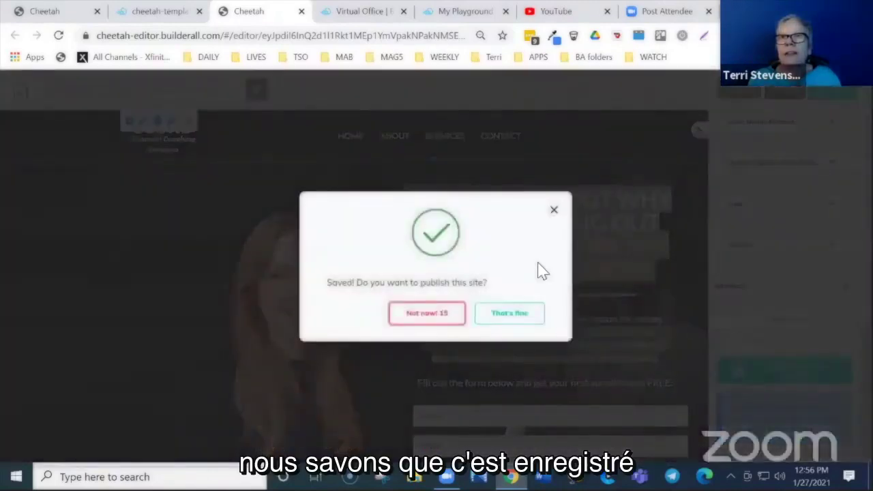
click(526, 322)
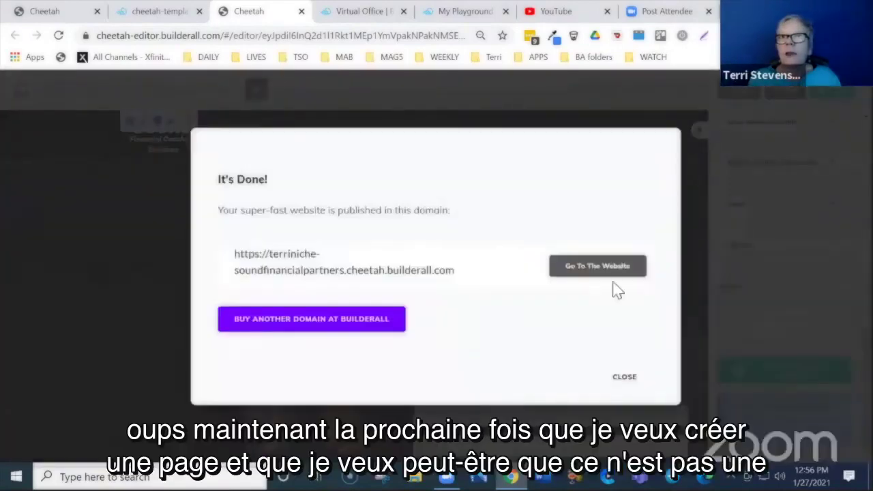
click(622, 377)
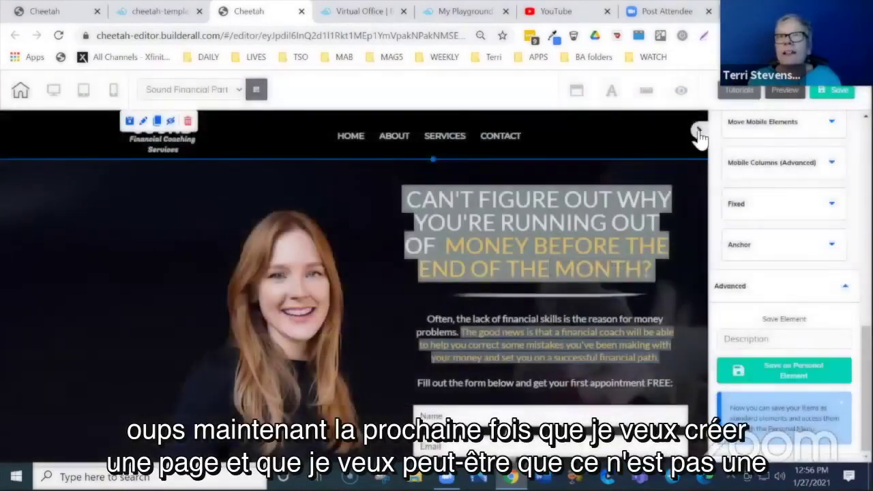
click(698, 131)
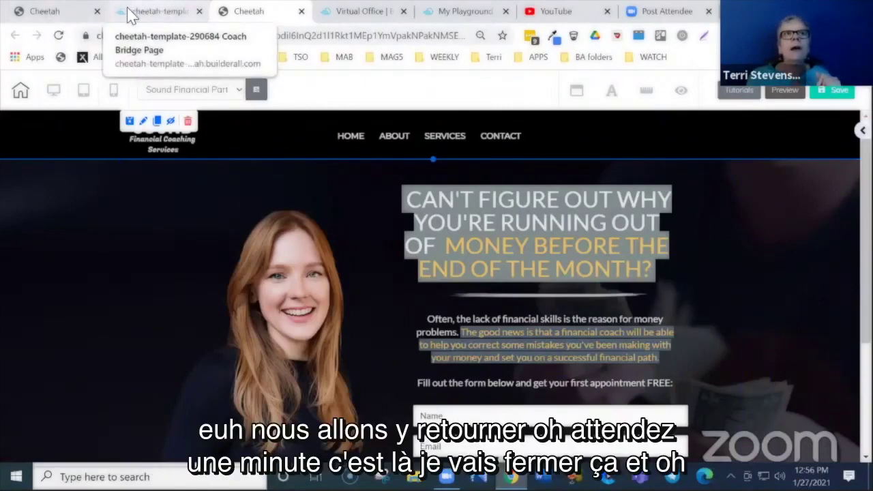
Step: Find the open Coach Bridge Page template preview among the browser pages and close it
click(345, 17)
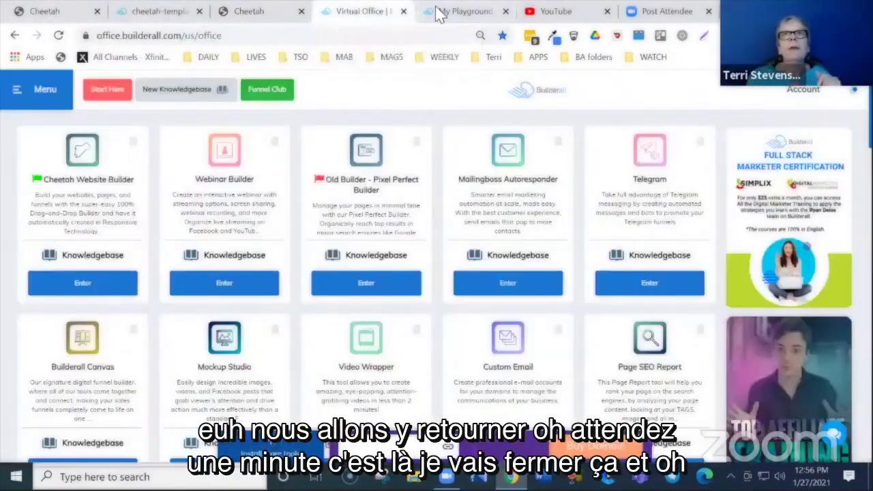
click(443, 12)
click(170, 19)
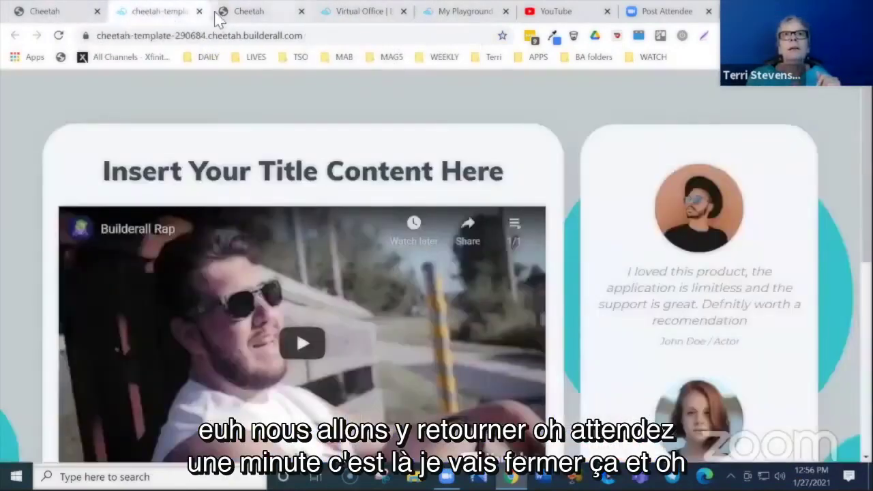
click(199, 12)
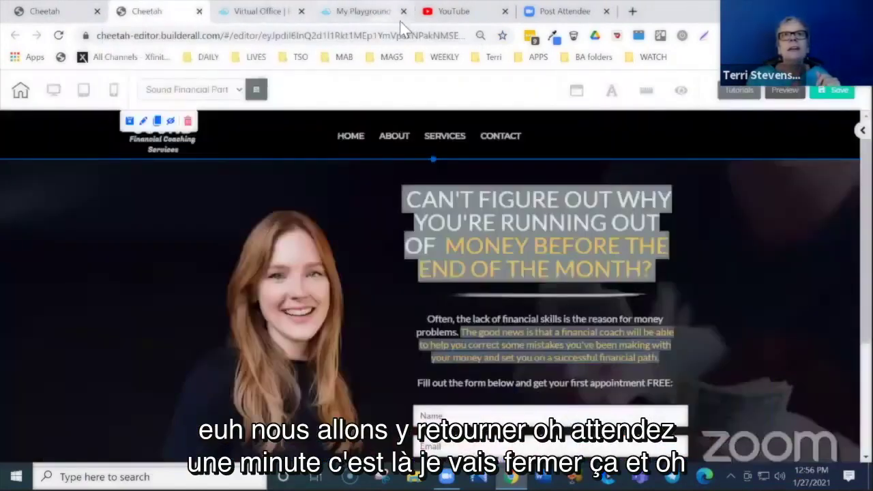
Step: Close the YouTube page, return to the site management page and save the home page's general settings
click(344, 15)
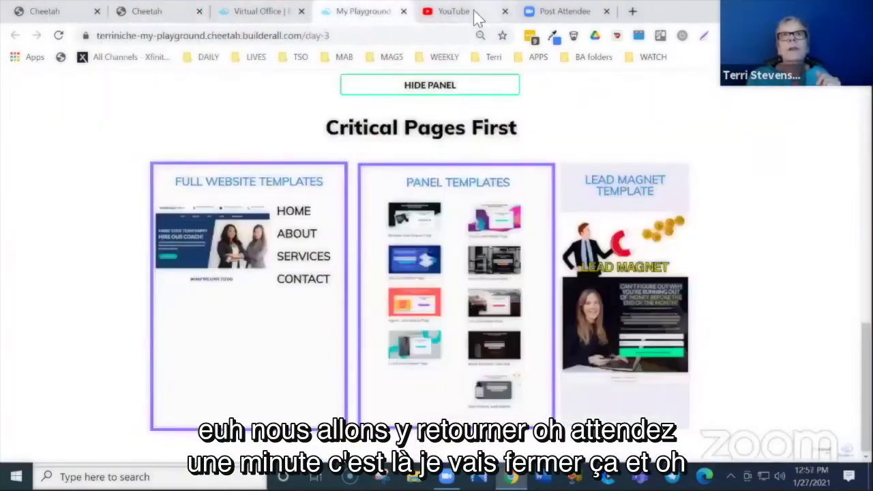
click(470, 11)
click(506, 11)
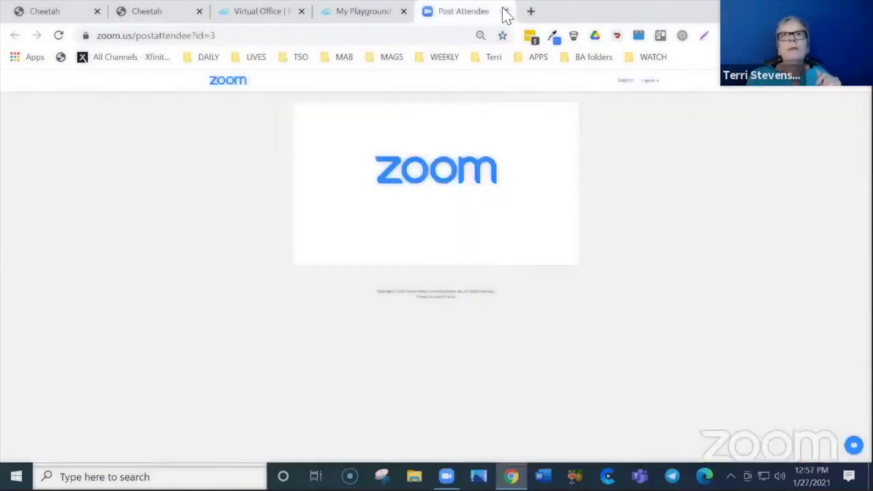
click(162, 12)
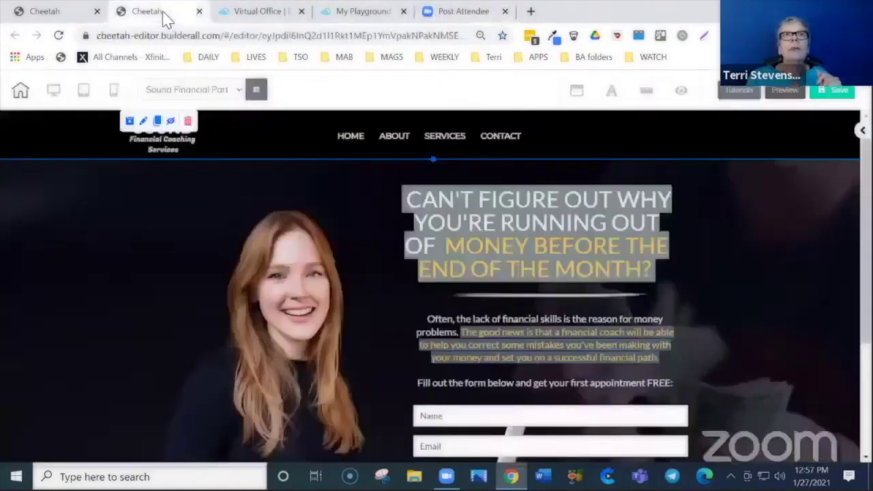
click(51, 13)
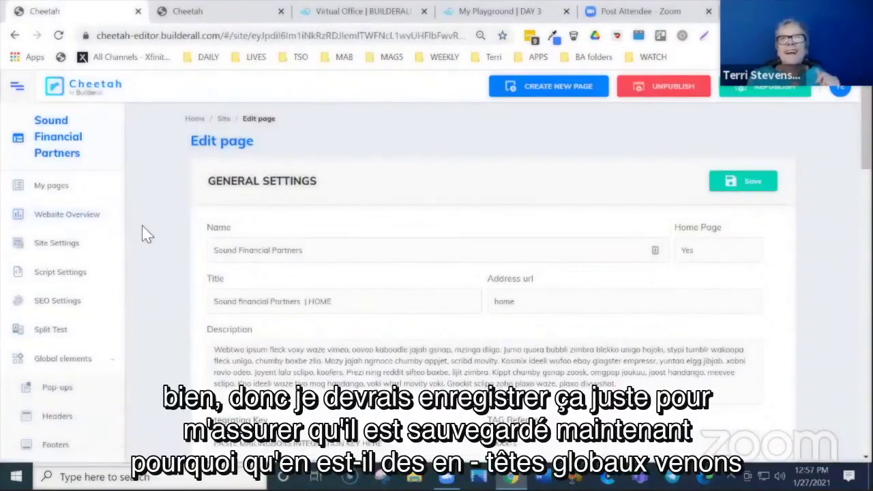
click(756, 188)
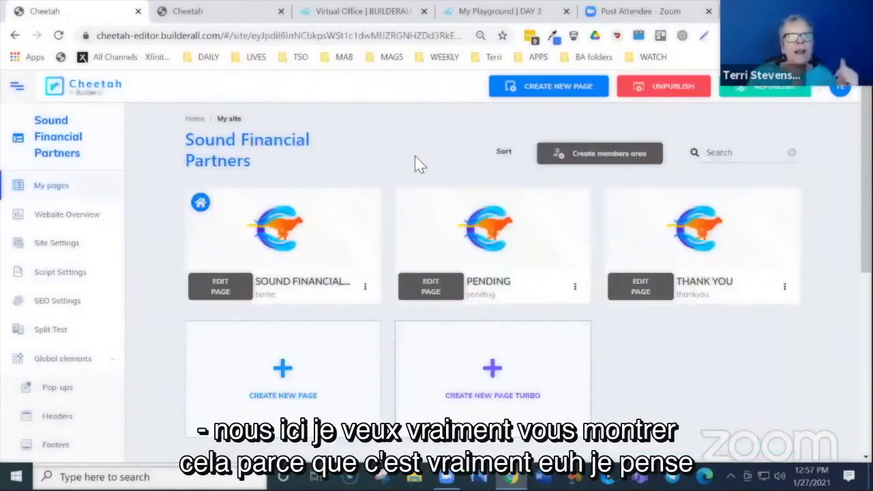
Step: Create a new global header for the site named "Coaching Global Header"
scroll(418, 163, down, 3)
scroll(418, 166, up, 1)
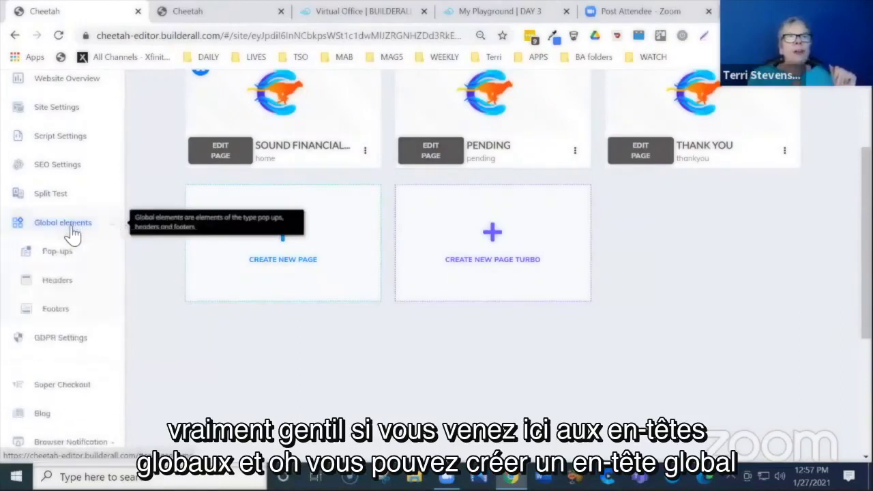
click(57, 282)
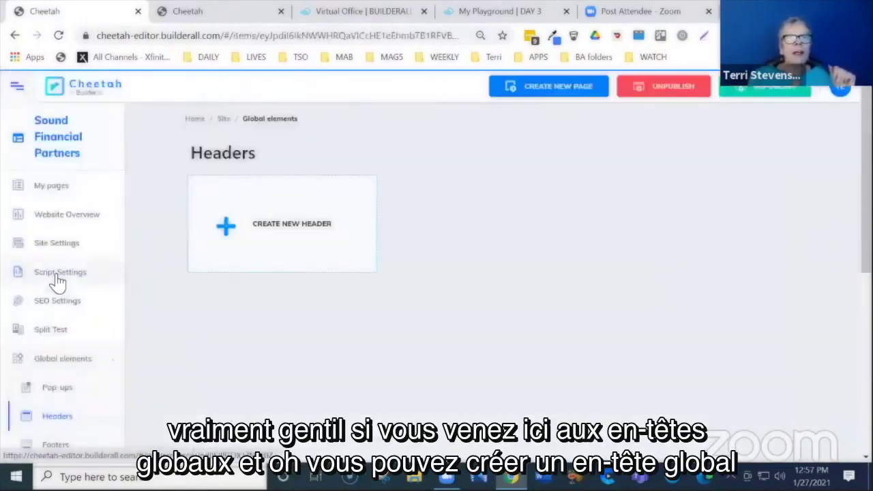
click(285, 229)
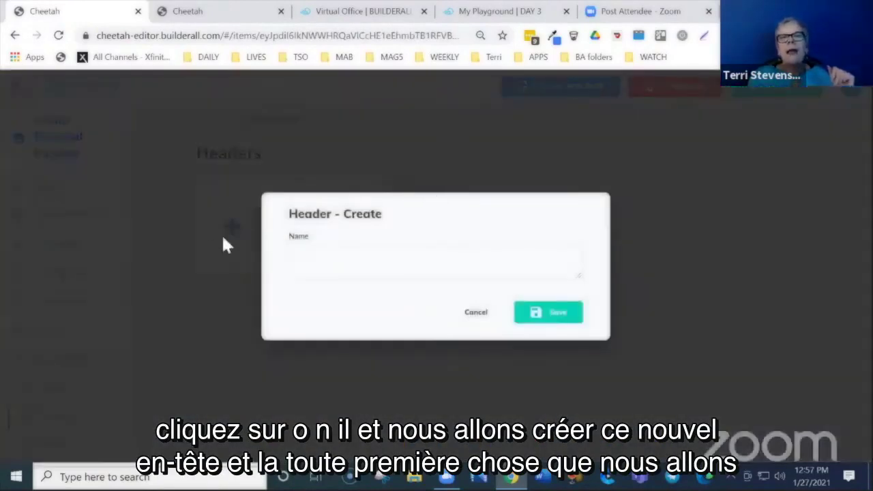
click(361, 264)
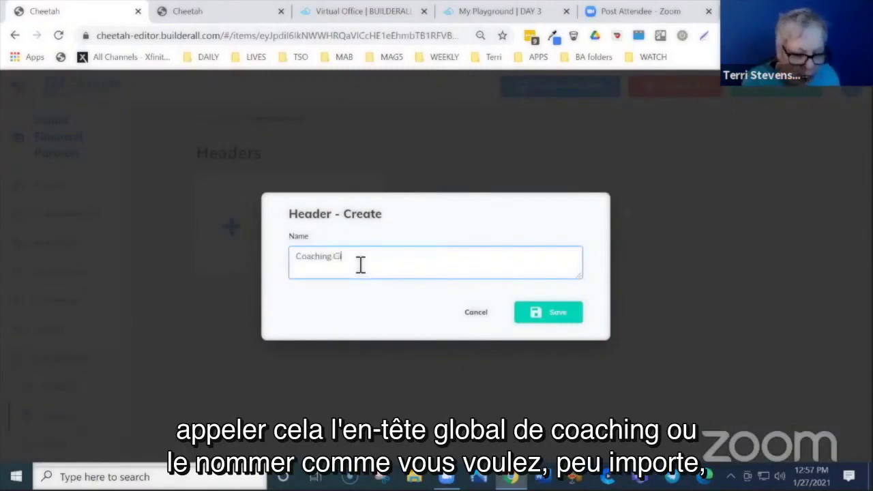
text(Coaching Global He)
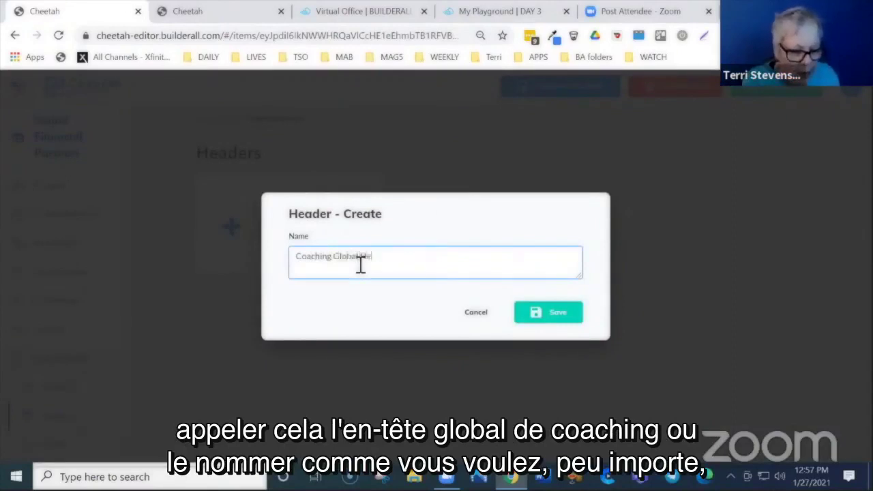
text(ader)
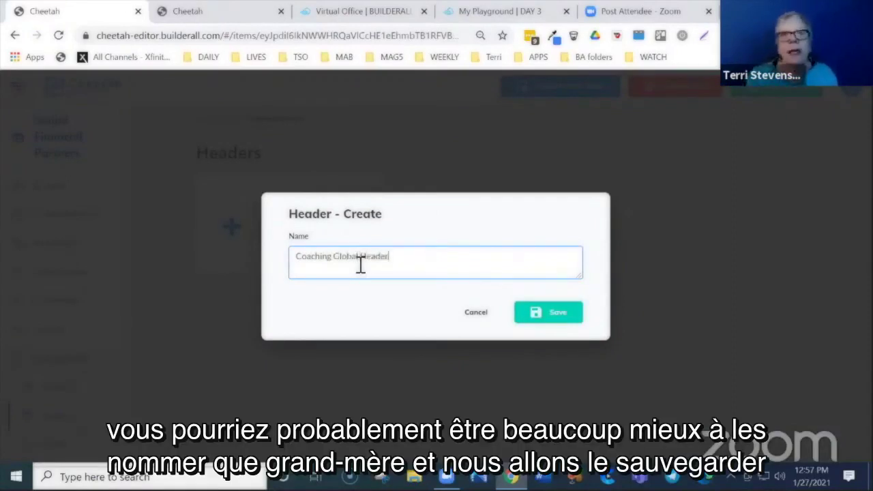
click(553, 318)
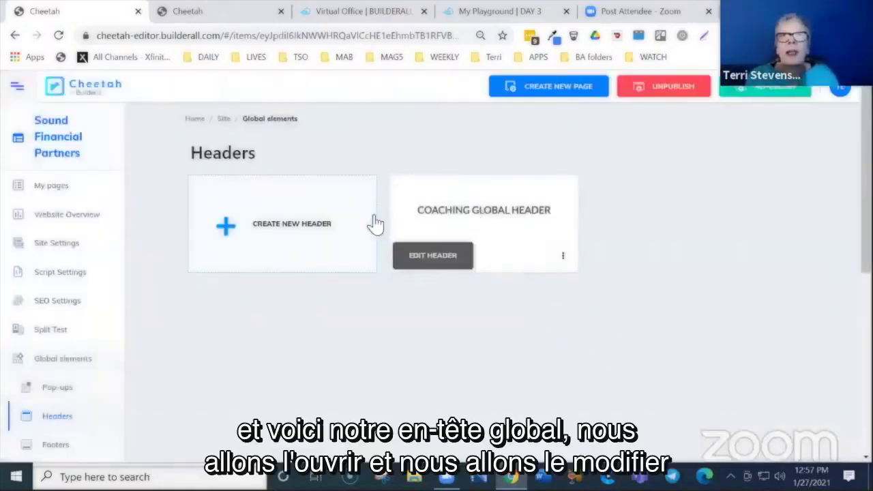
Step: Open Coaching Global Header for editing, insert the personal panel "Coaching Header 1" into it and collapse the sidebar
click(447, 254)
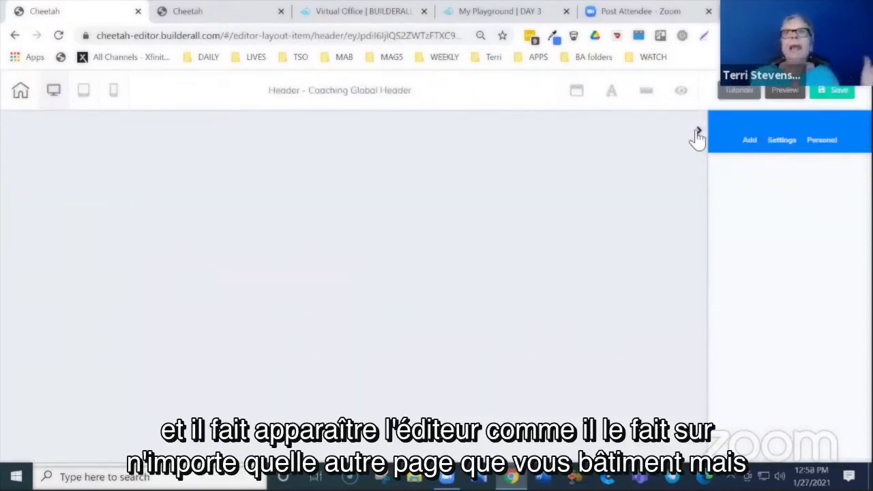
click(750, 142)
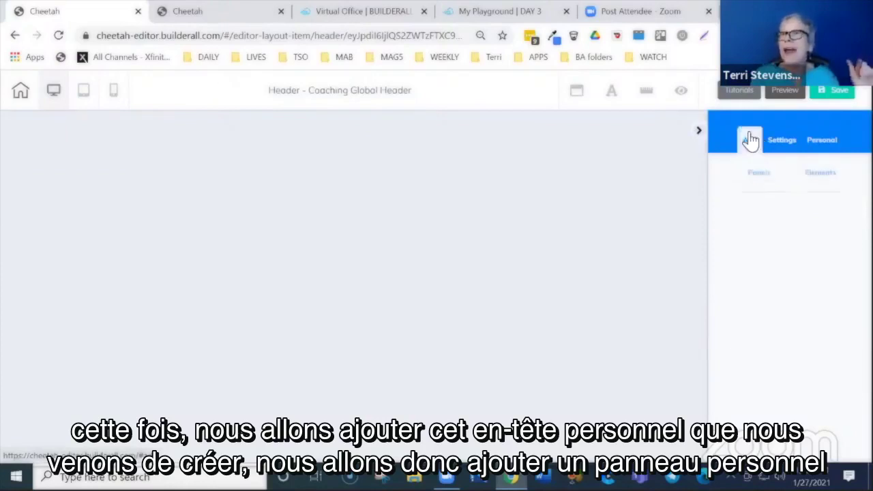
click(817, 148)
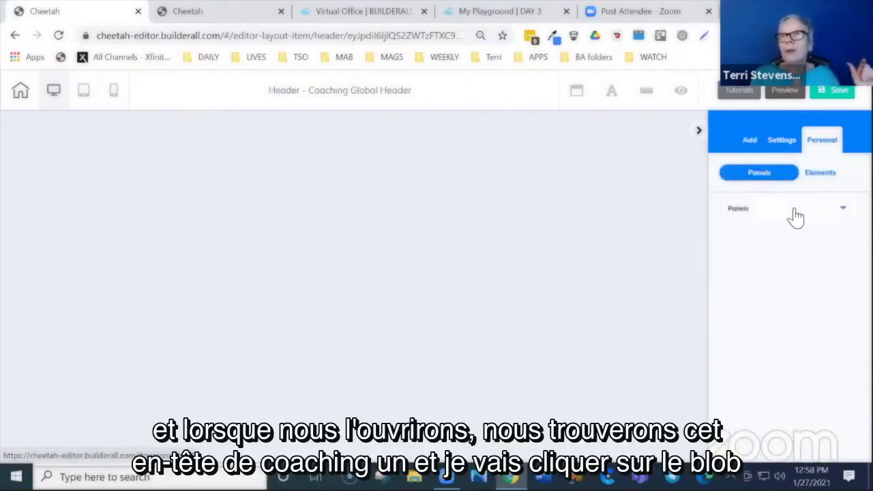
click(844, 216)
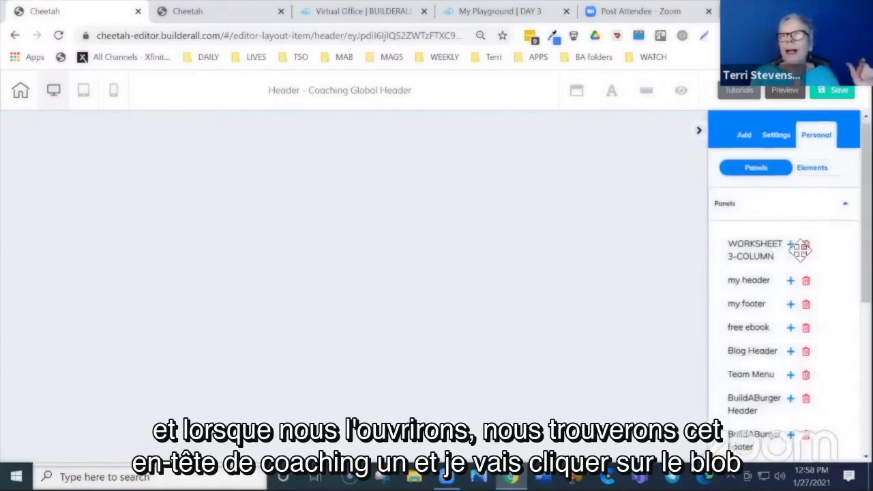
scroll(799, 249, down, 5)
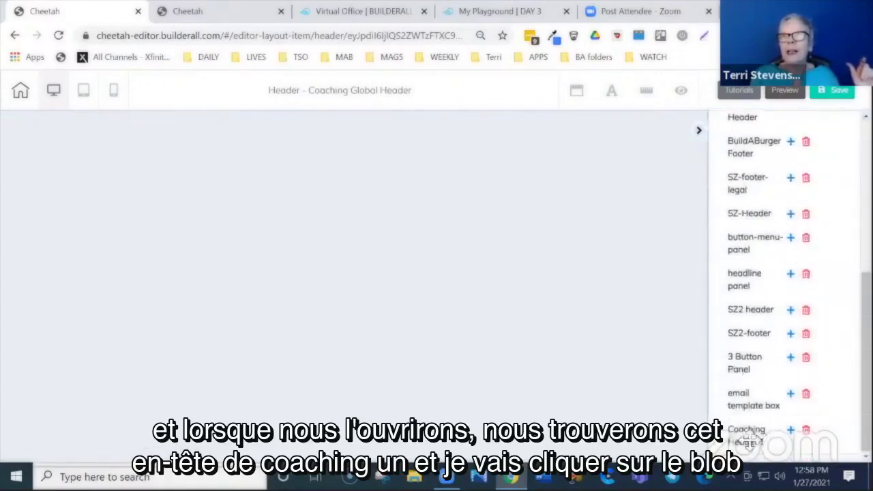
click(791, 432)
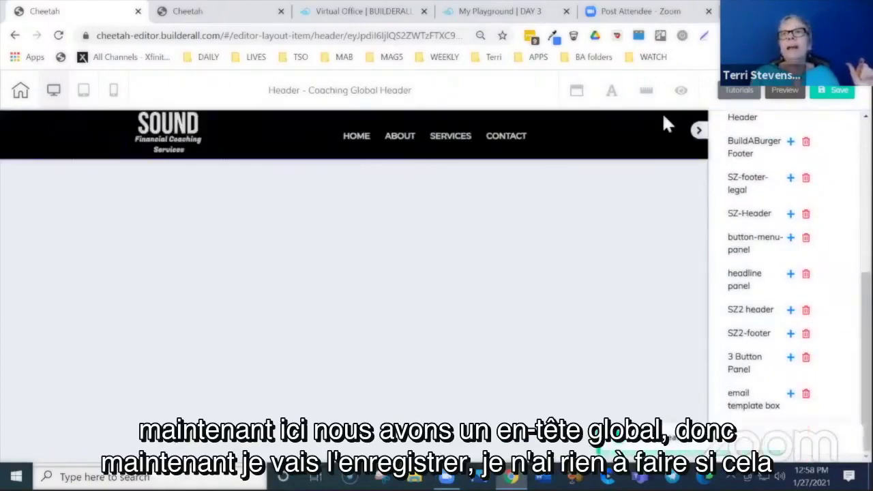
click(698, 130)
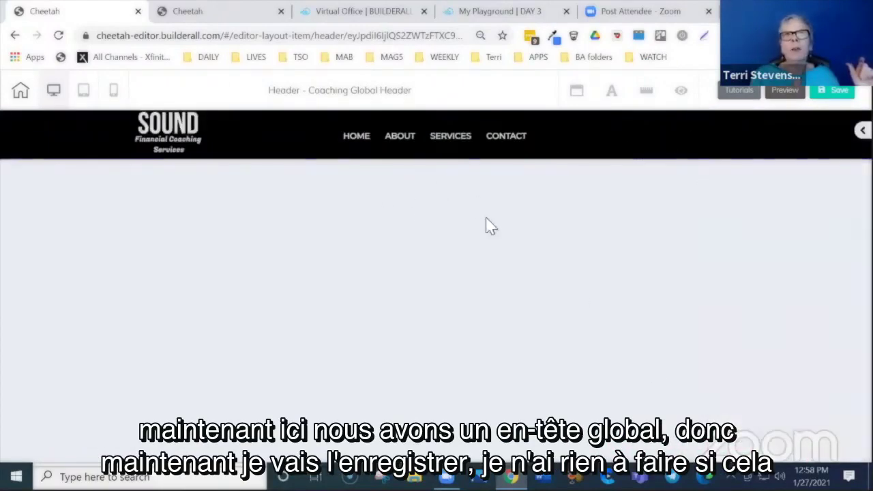
Step: Save the global header and leave its editor for the site's page overview
click(839, 91)
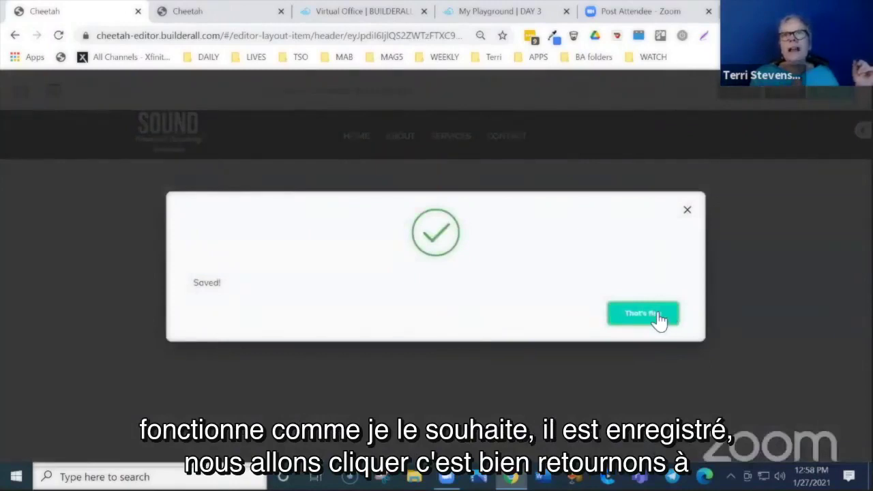
click(658, 317)
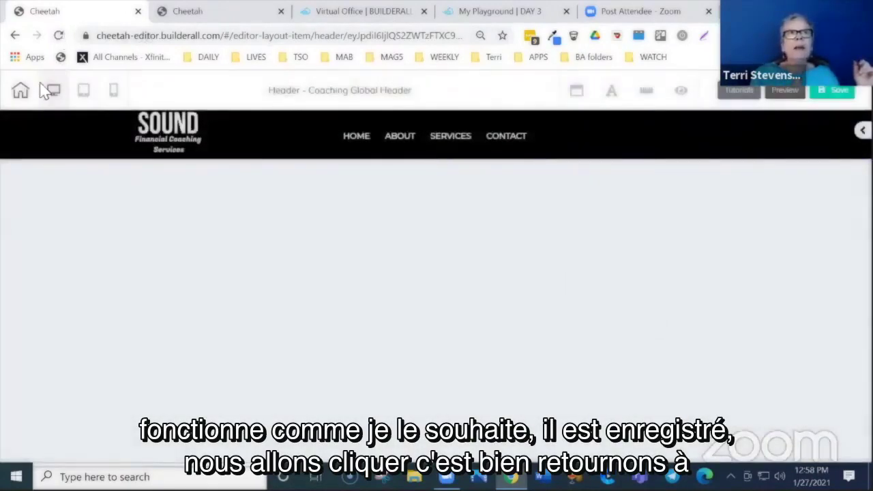
click(18, 92)
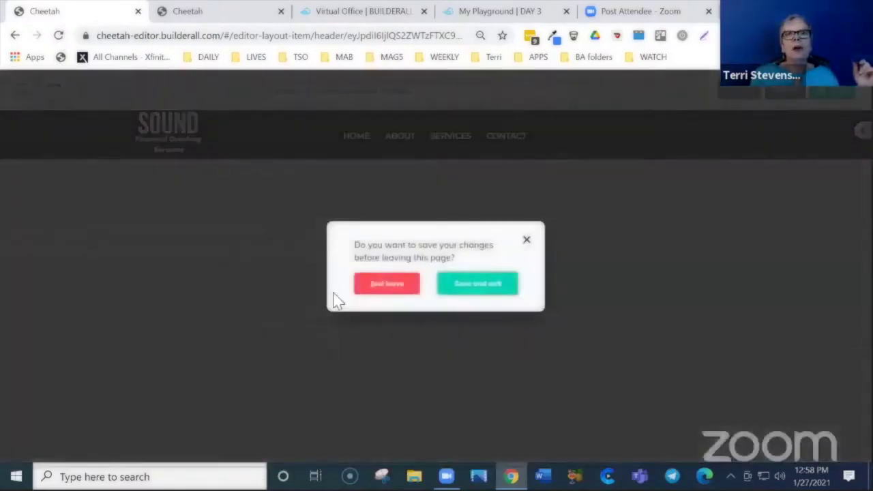
click(372, 288)
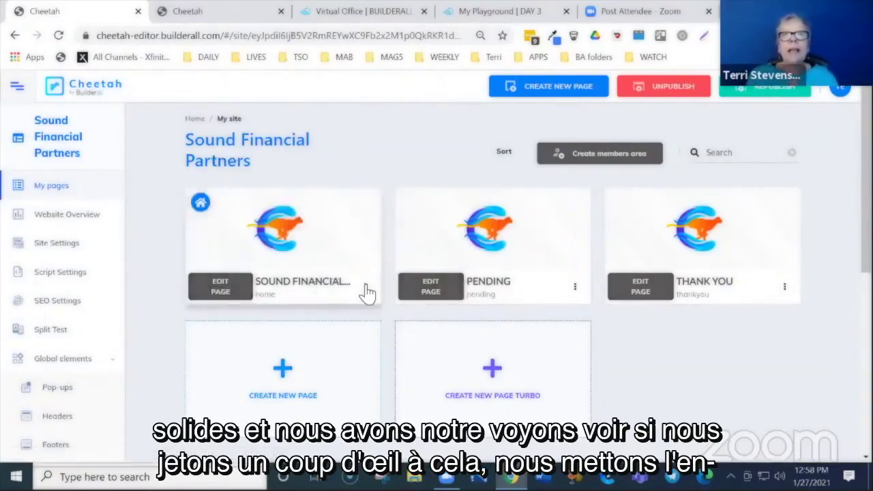
Step: Open the Pending page in the editor, examine its header and footer areas, and close it again
mouse_move(234, 197)
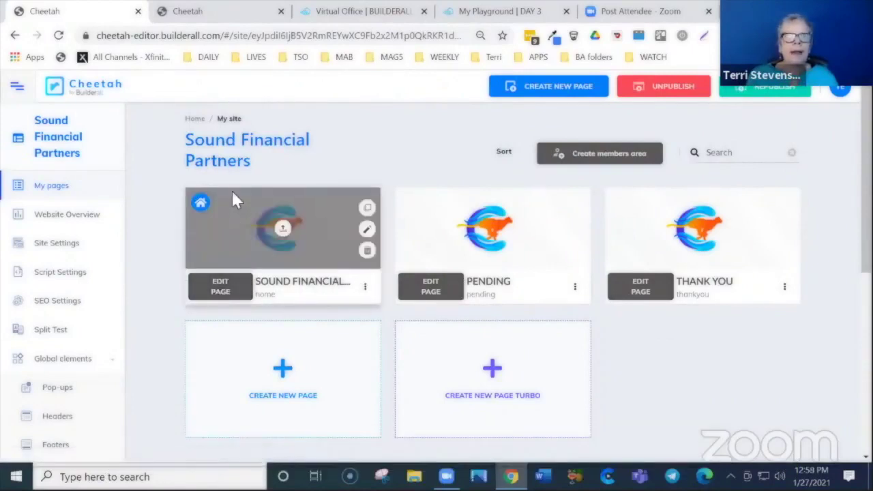
click(435, 289)
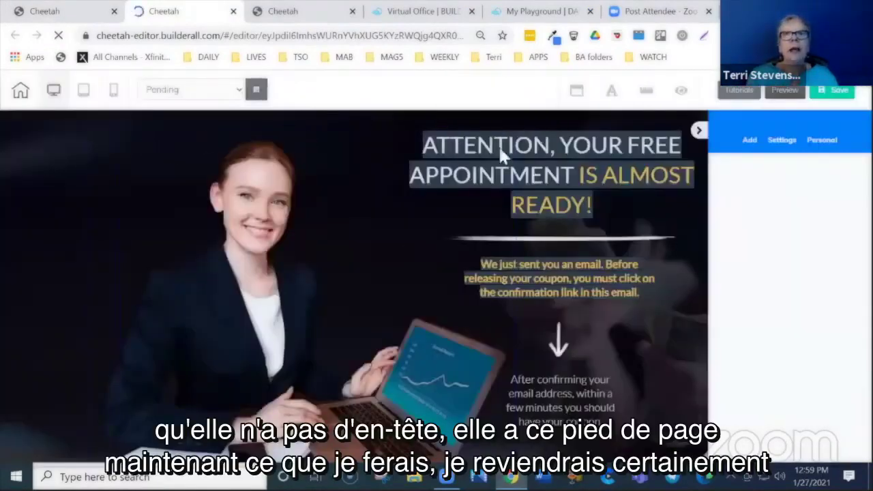
scroll(448, 274, down, 3)
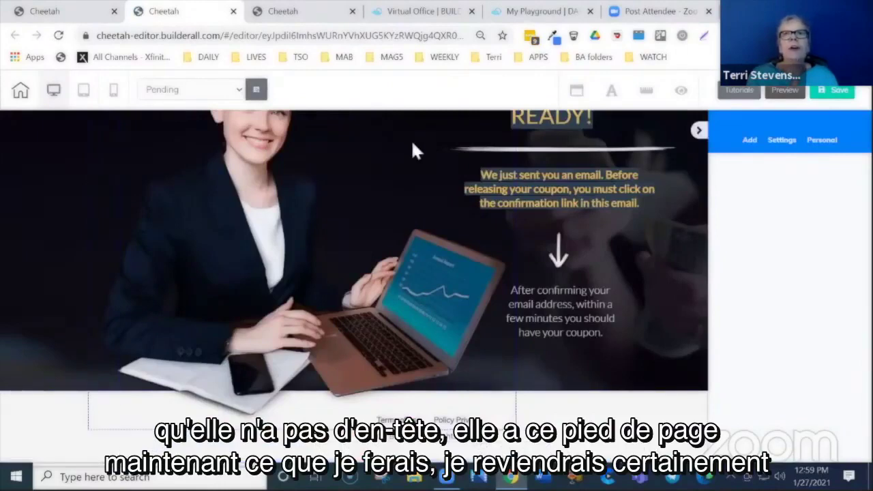
scroll(414, 150, up, 3)
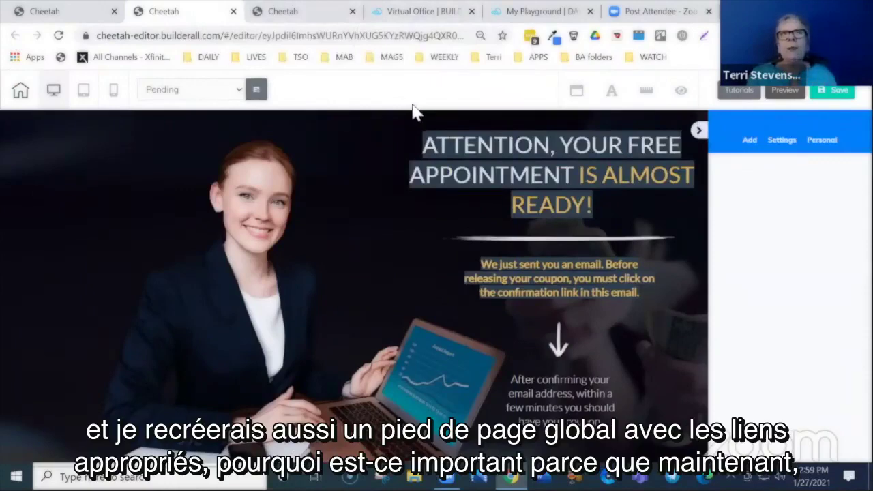
click(233, 12)
click(489, 113)
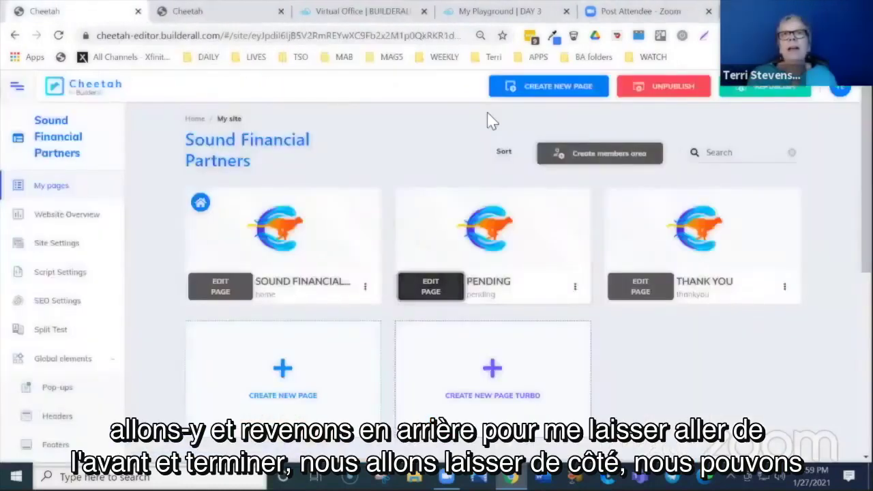
Step: In the Pending page's settings, choose Coaching Global Header as the desktop header
click(576, 288)
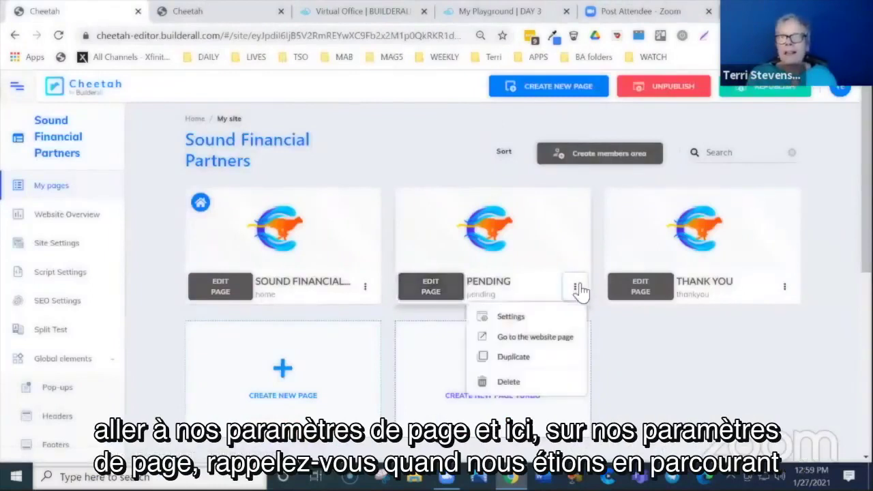
click(505, 318)
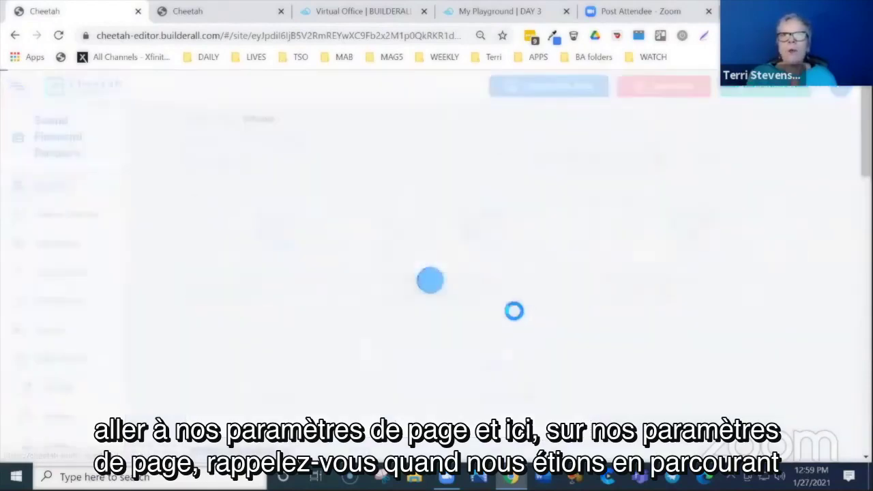
scroll(503, 218, down, 8)
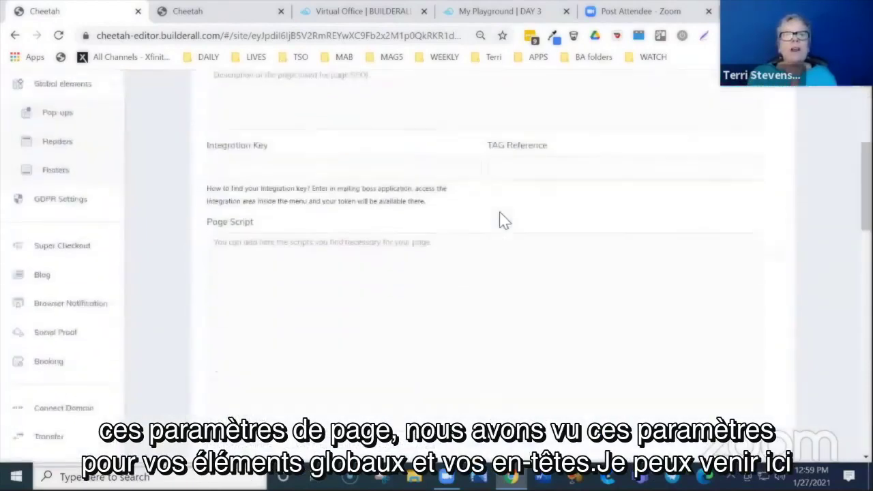
scroll(504, 216, down, 6)
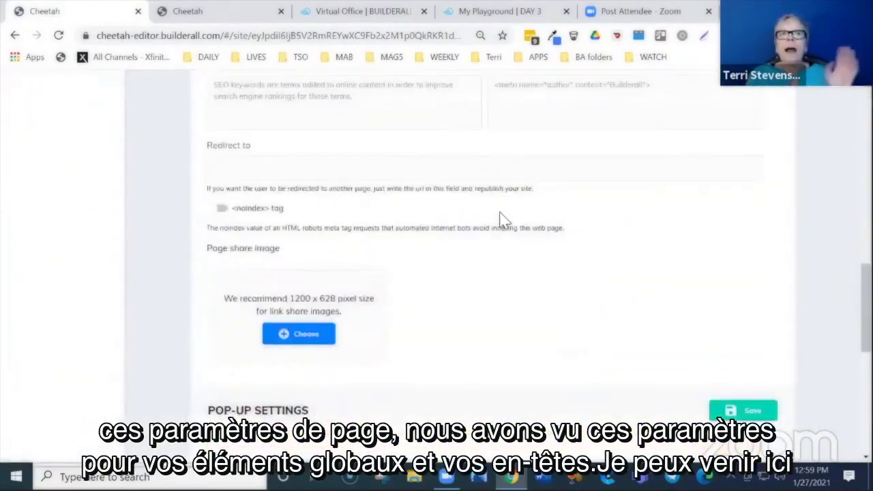
scroll(504, 220, down, 3)
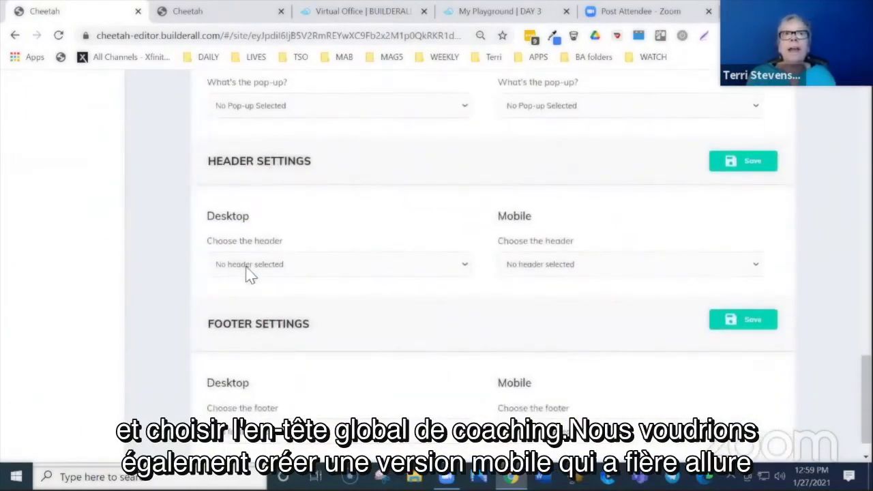
click(466, 268)
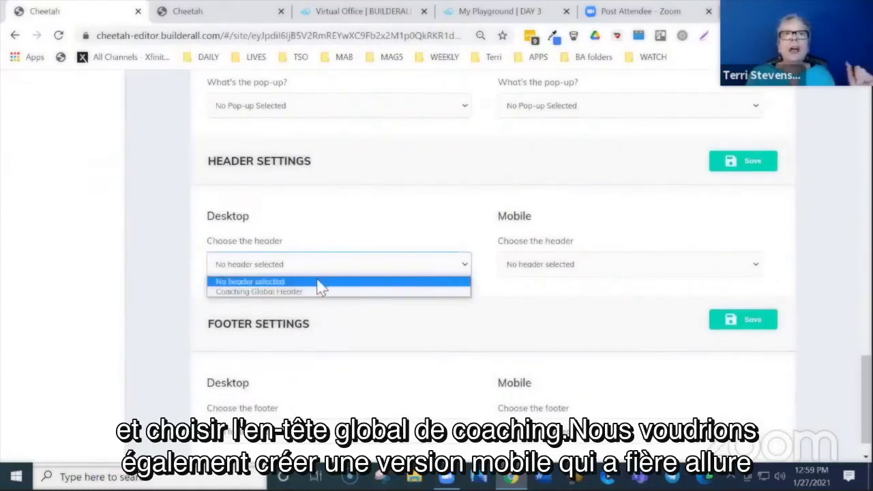
click(275, 292)
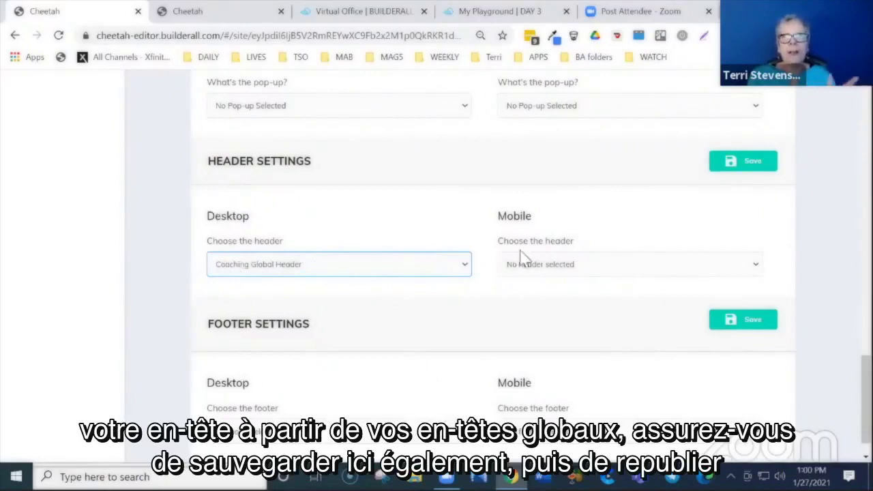
Step: Save the Pending page's header settings and republish the site
click(768, 160)
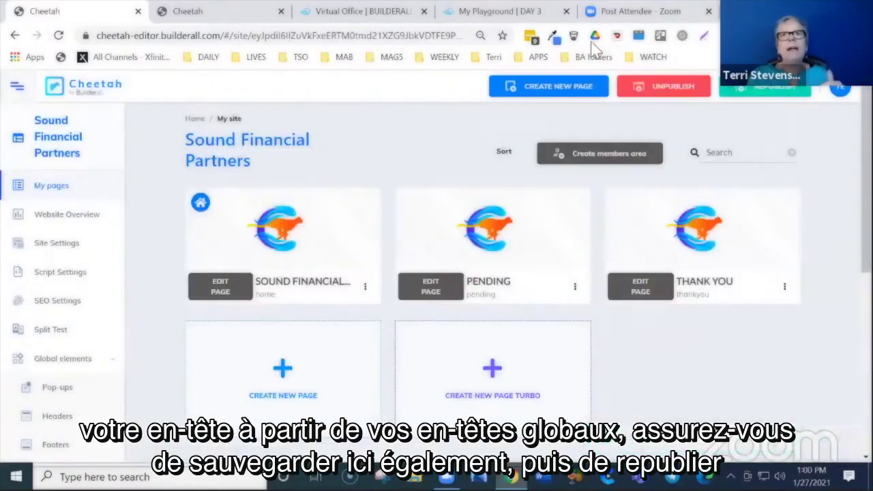
click(780, 92)
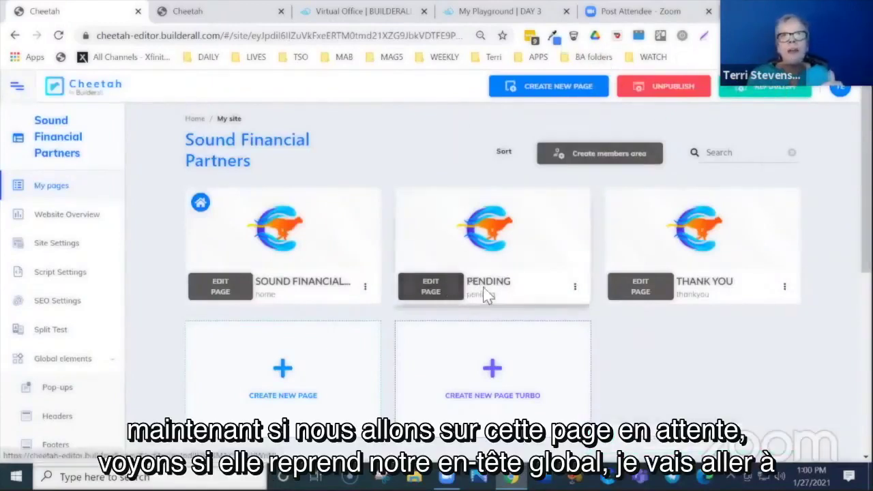
Step: Open the live version of the Pending page from the site's page overview
click(575, 289)
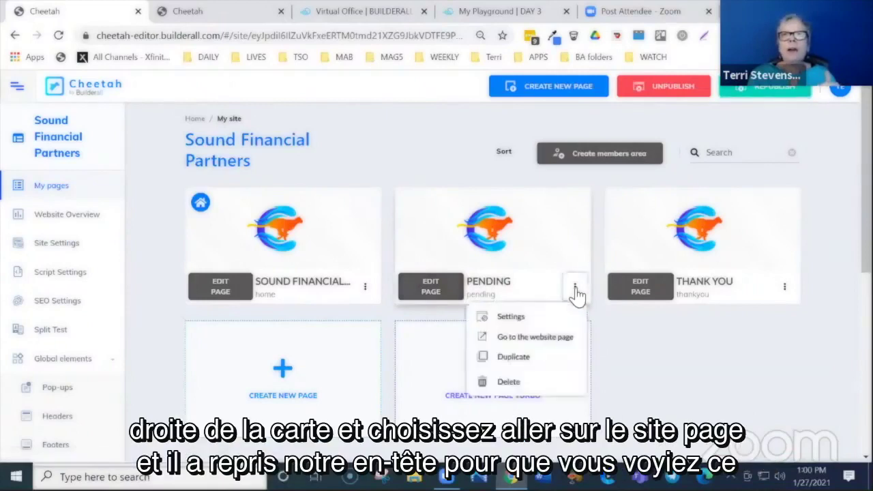
click(526, 337)
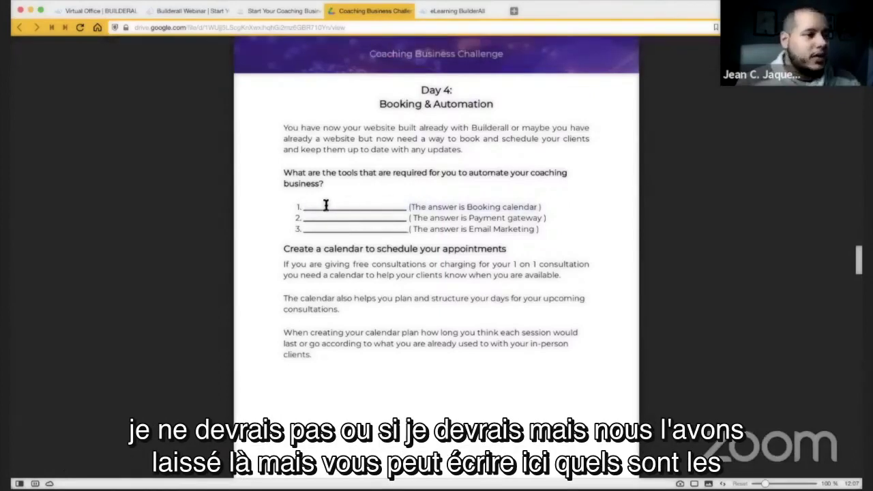
Step: Examine the Day 4 workbook list of tools required to automate a coaching business
double_click(361, 204)
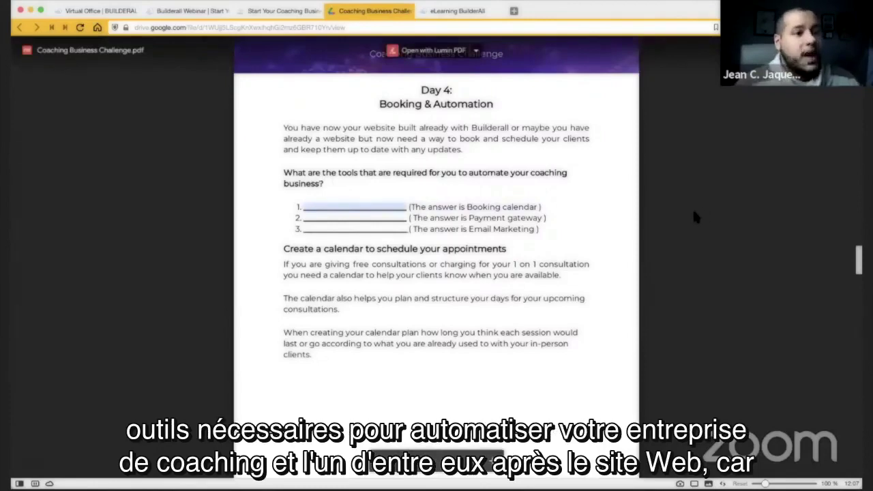
scroll(585, 213, up, 3)
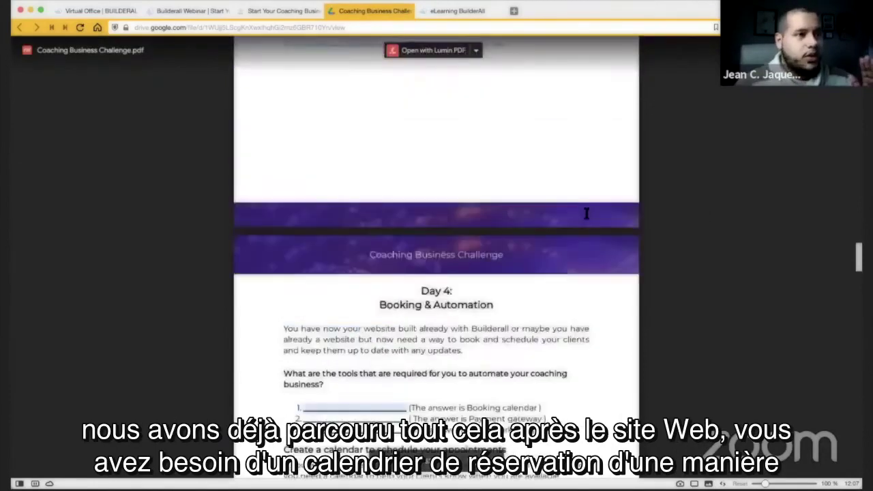
scroll(552, 211, down, 3)
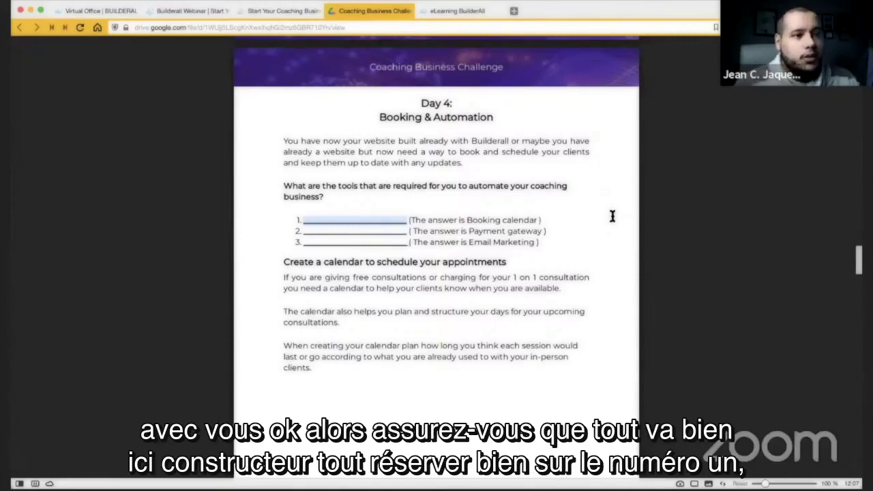
click(335, 223)
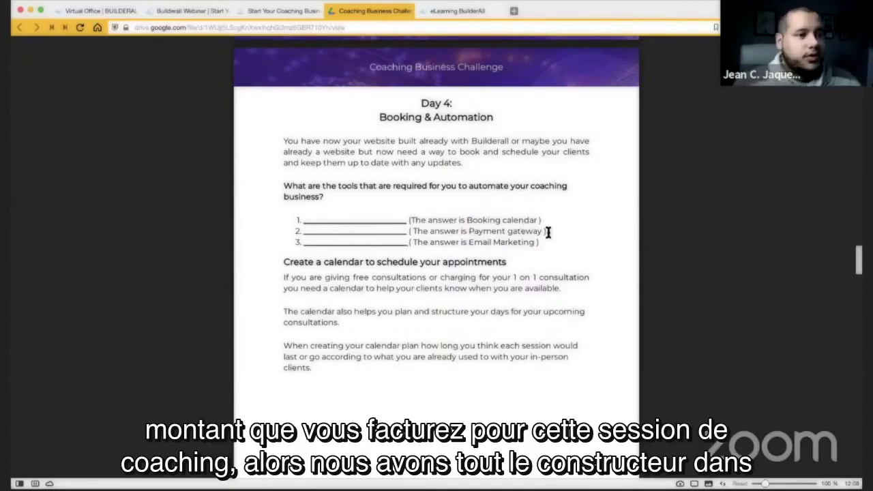
drag(516, 231, 405, 225)
click(408, 232)
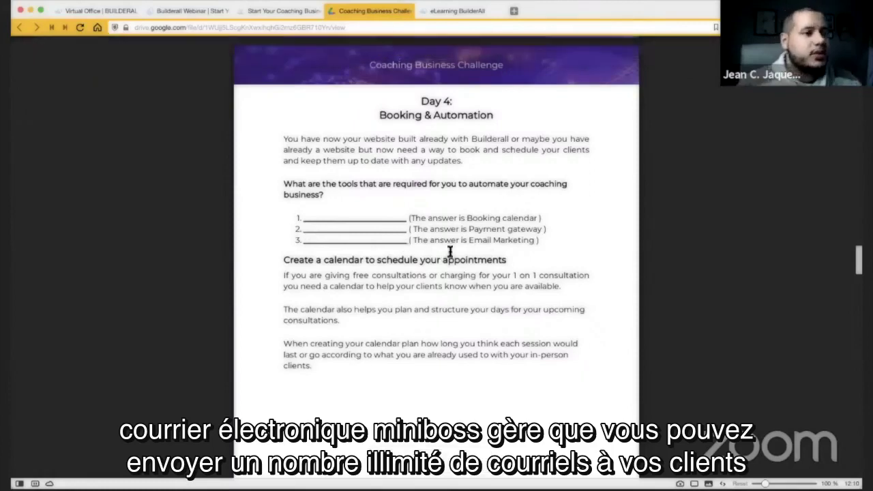
Step: Look through the workbook's pages on creating a calendar with Booking Builder, and close the workbook
scroll(594, 270, down, 1)
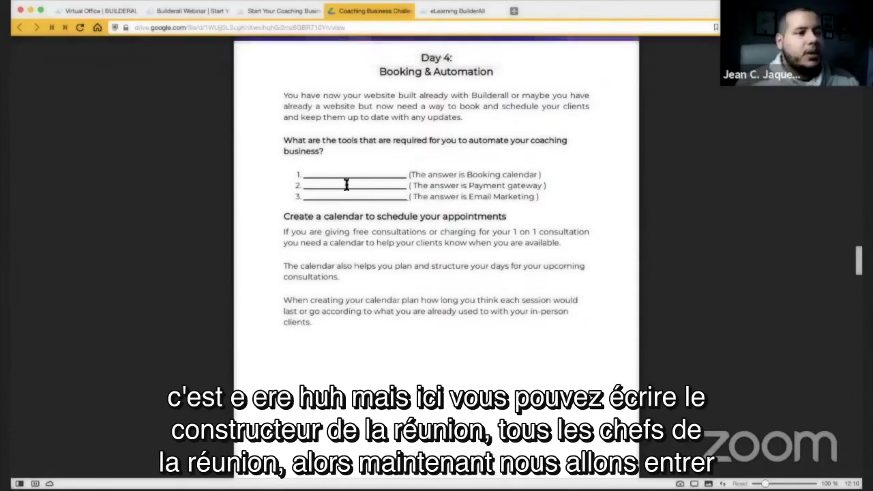
scroll(731, 242, down, 2)
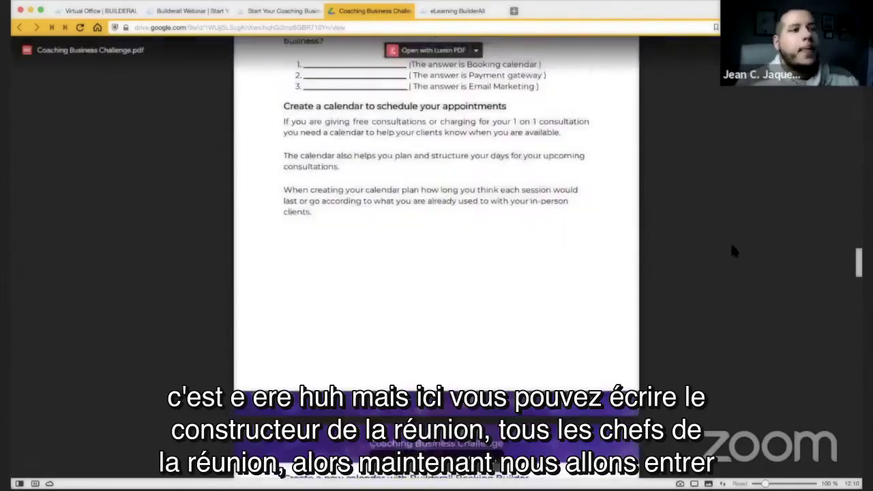
scroll(451, 266, down, 5)
scroll(449, 257, down, 5)
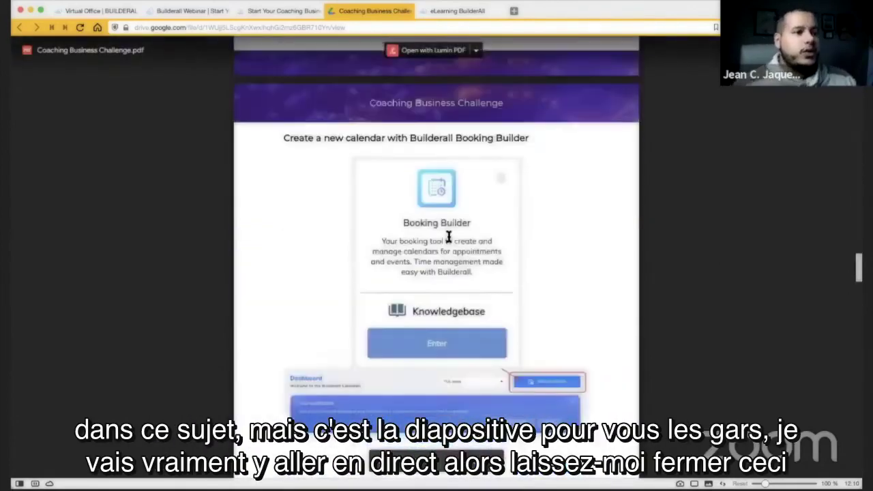
scroll(421, 222, down, 6)
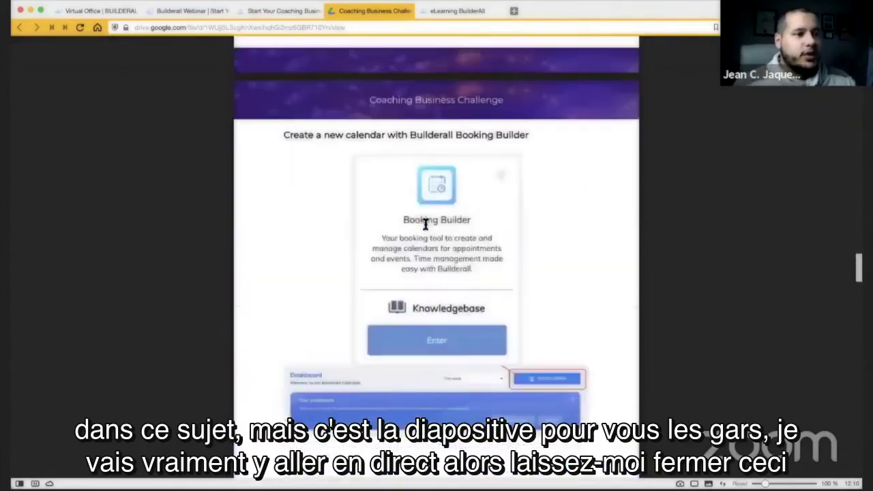
scroll(423, 224, up, 10)
scroll(429, 225, up, 5)
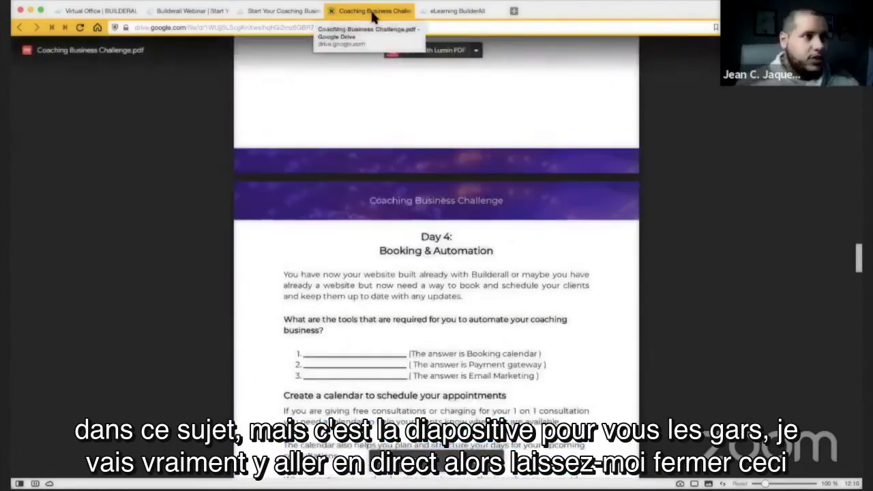
key(super+w)
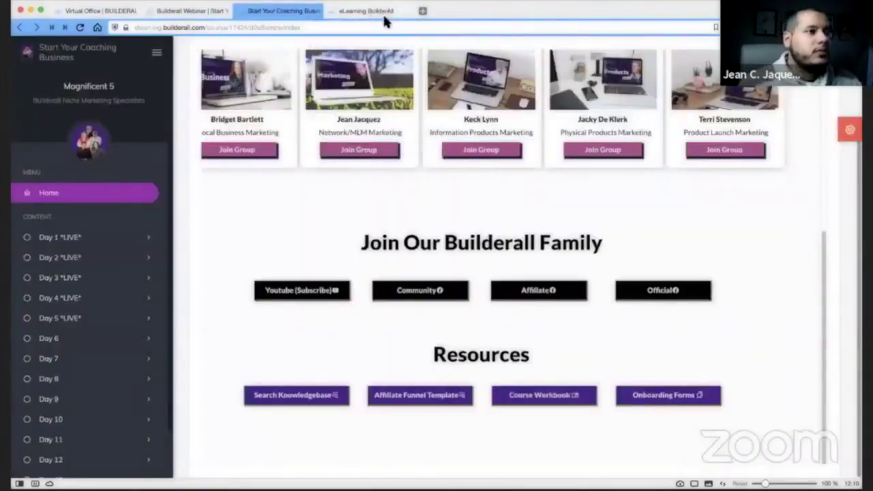
Step: Switch to the Builderall Virtual Office and move the Video Hosting tool card behind eLearning
click(104, 14)
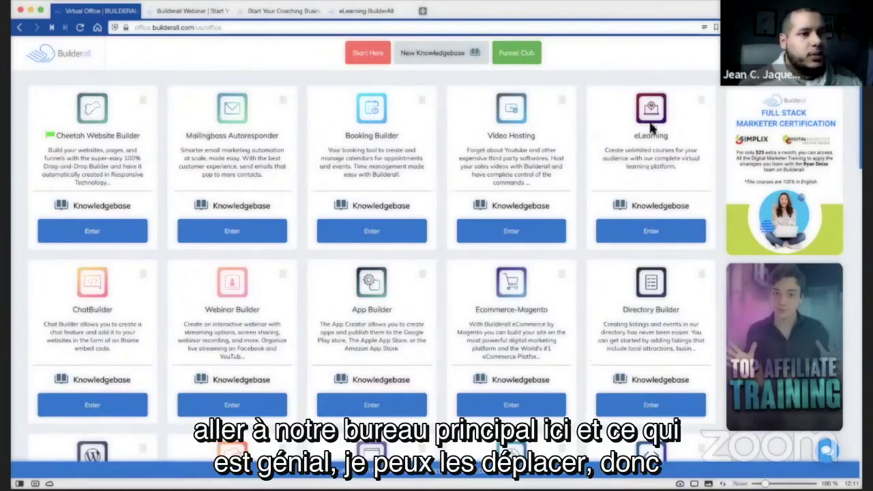
drag(513, 111, 660, 97)
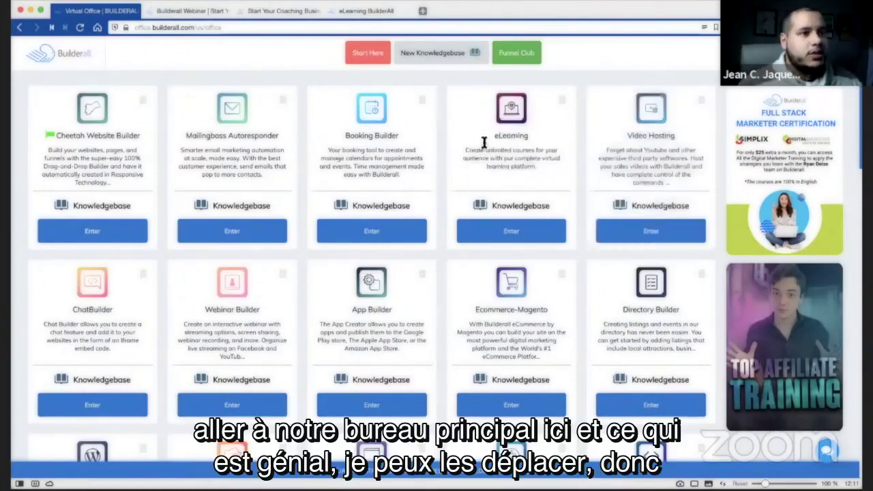
drag(362, 113, 370, 113)
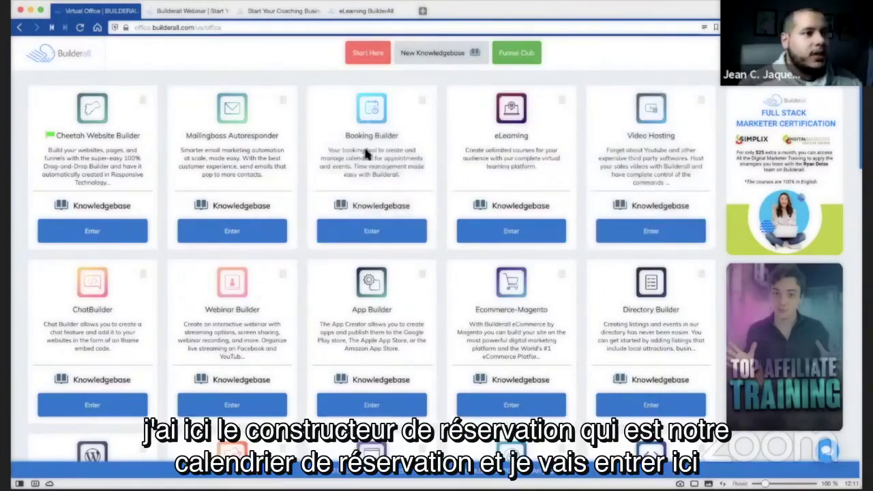
Step: Enter Booking Builder and look over its dashboard, including the next events section
click(376, 235)
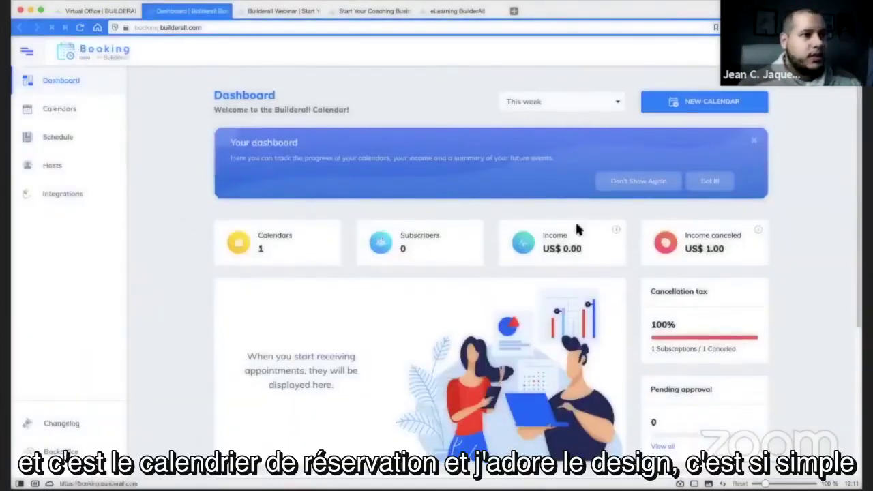
scroll(763, 260, down, 3)
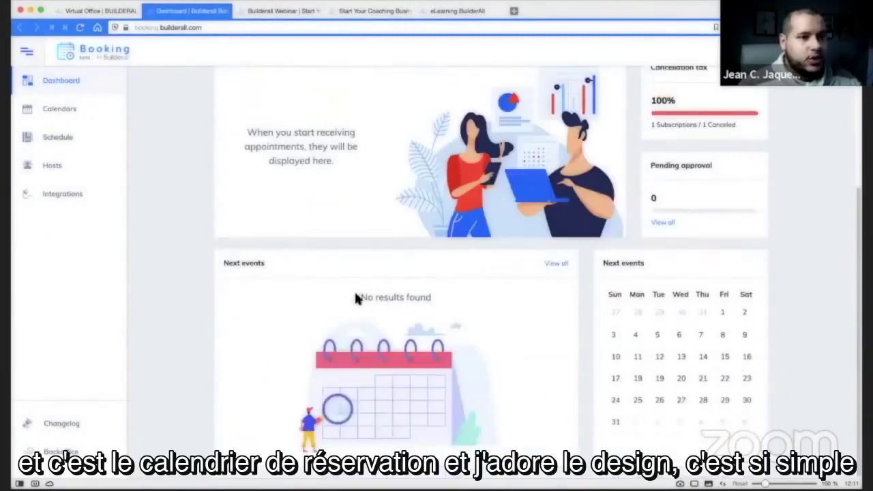
scroll(357, 296, up, 3)
scroll(338, 295, up, 1)
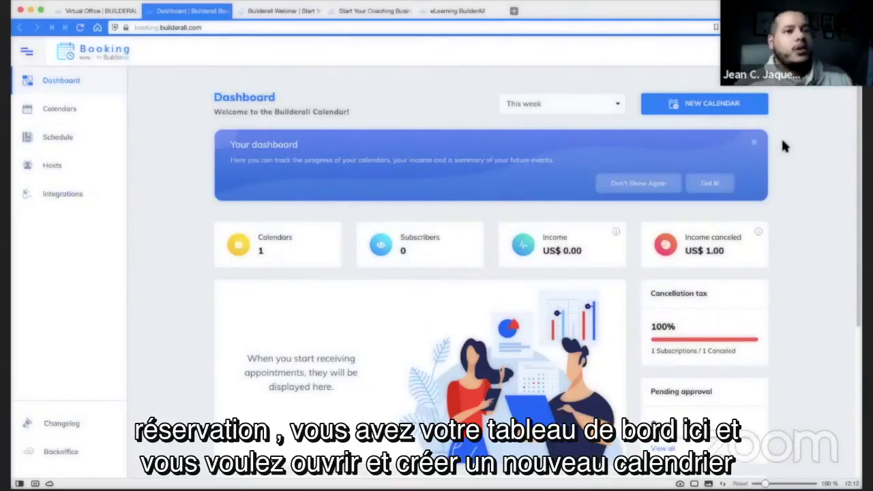
Step: Start a new calendar and review the Consultation, Event, Classroom and Recurring calendar types
click(706, 109)
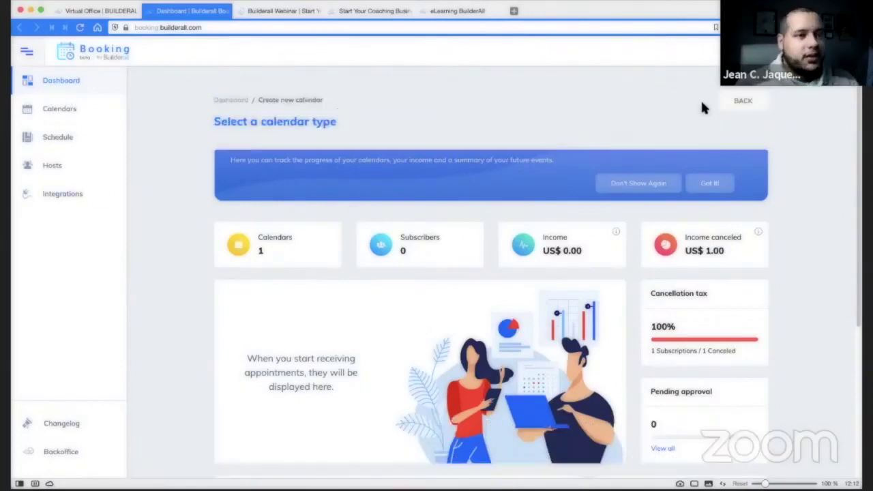
scroll(838, 167, down, 3)
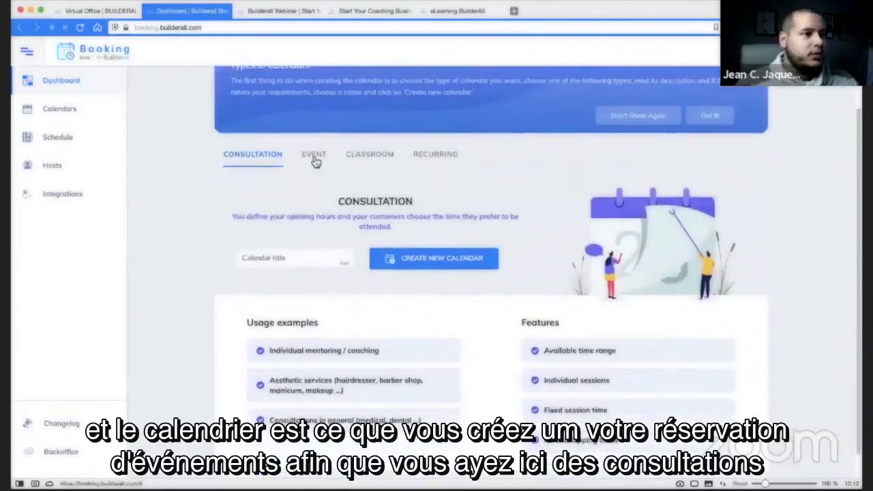
click(313, 158)
click(241, 157)
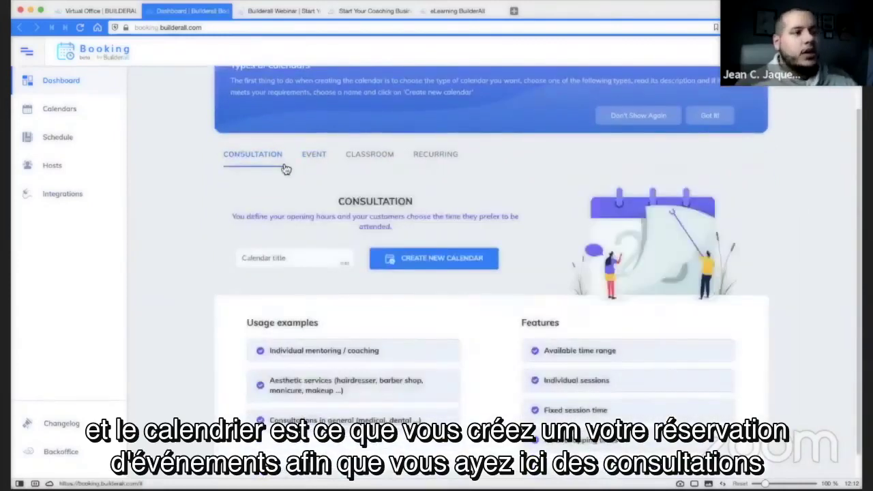
click(309, 162)
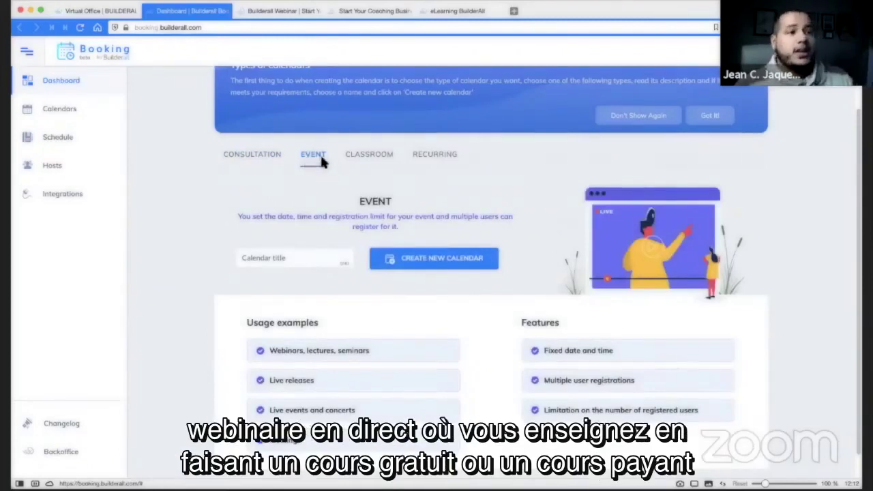
click(376, 166)
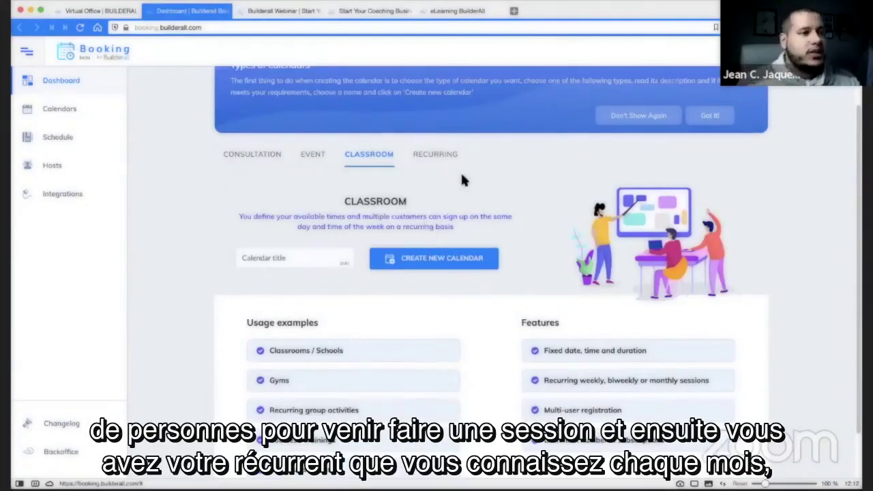
click(437, 157)
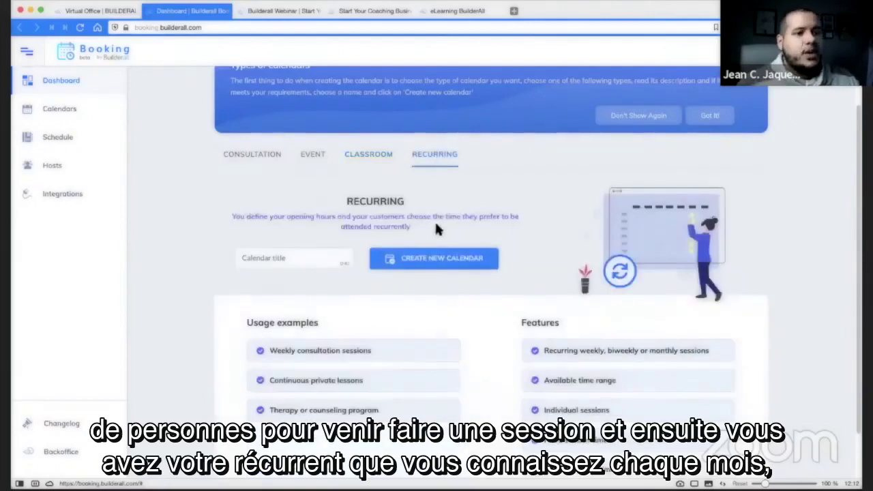
drag(408, 202, 343, 200)
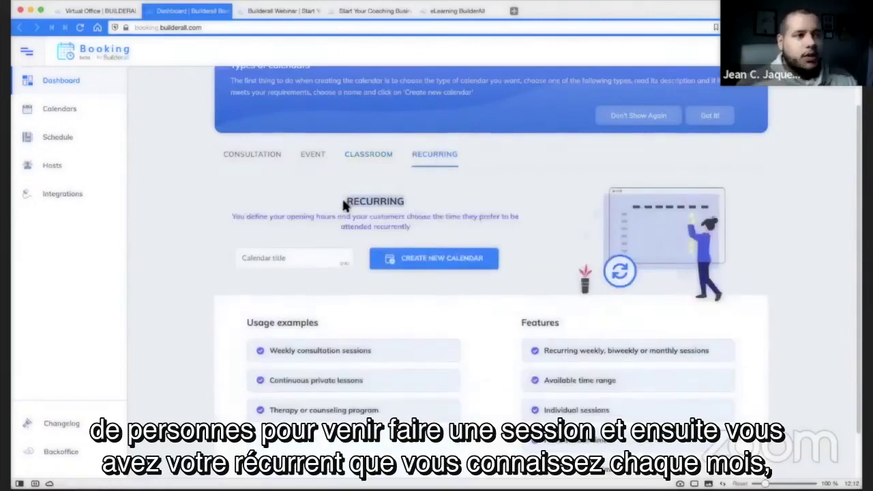
click(361, 215)
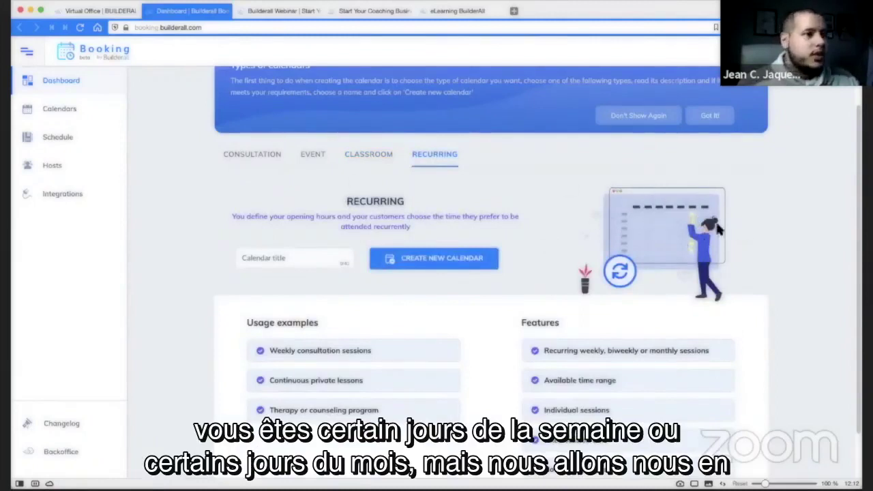
Step: Choose the Consultation calendar type and enter "Health Coach2" as the calendar title
click(262, 156)
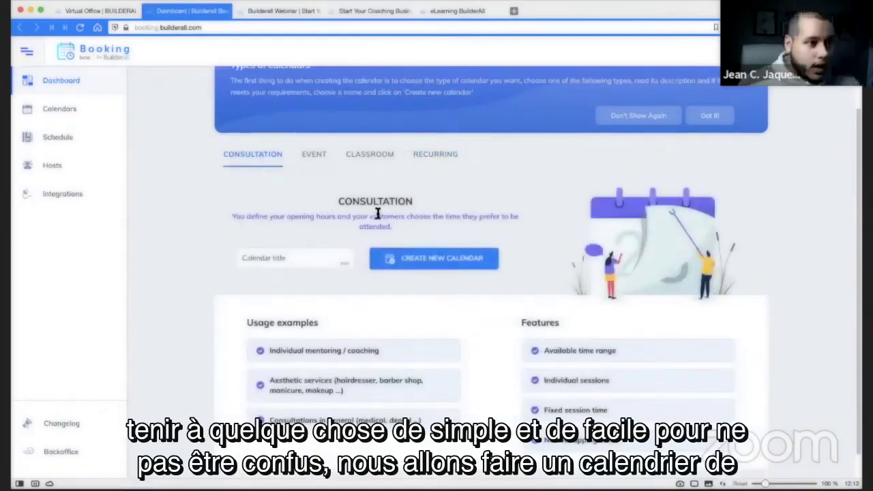
click(290, 260)
click(280, 259)
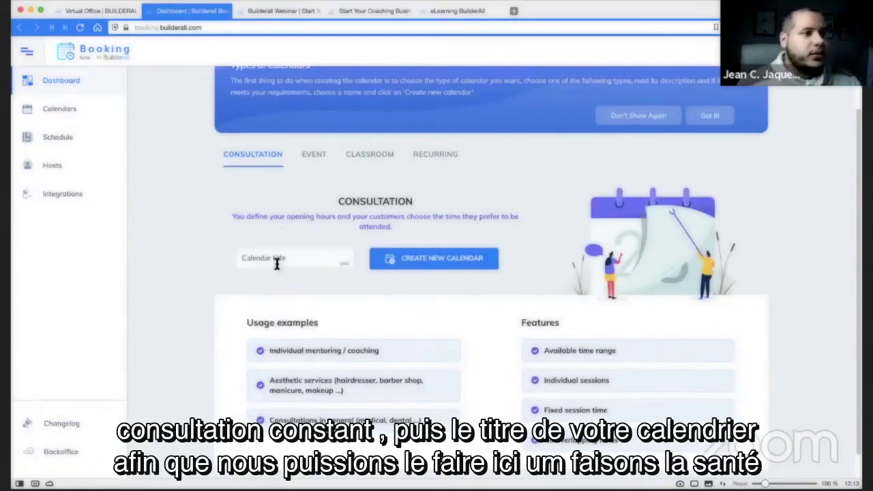
click(287, 260)
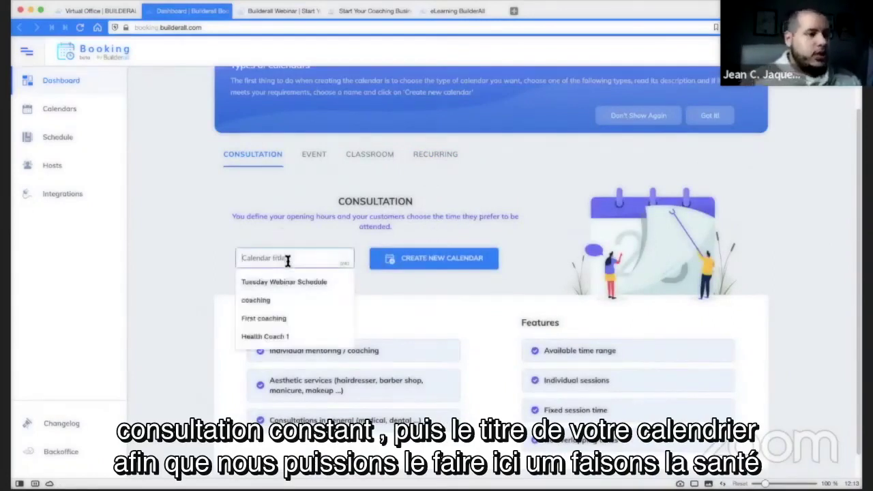
text(Health)
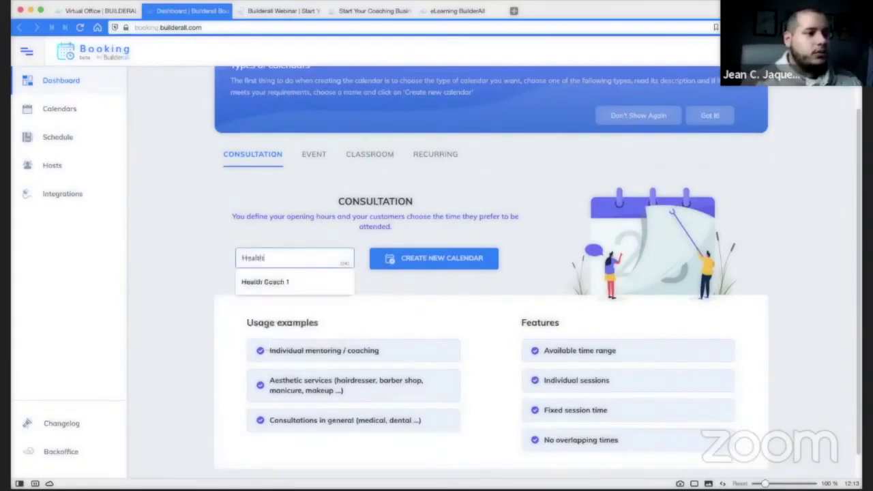
text( Coa)
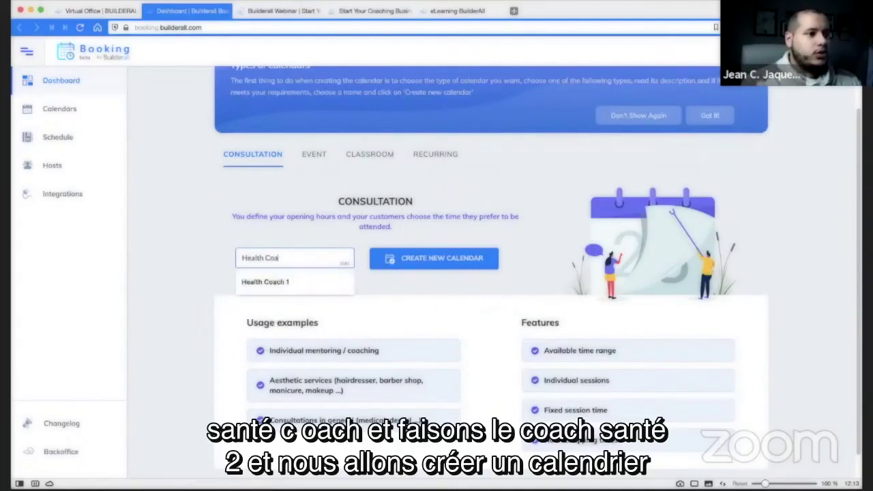
text(ch2)
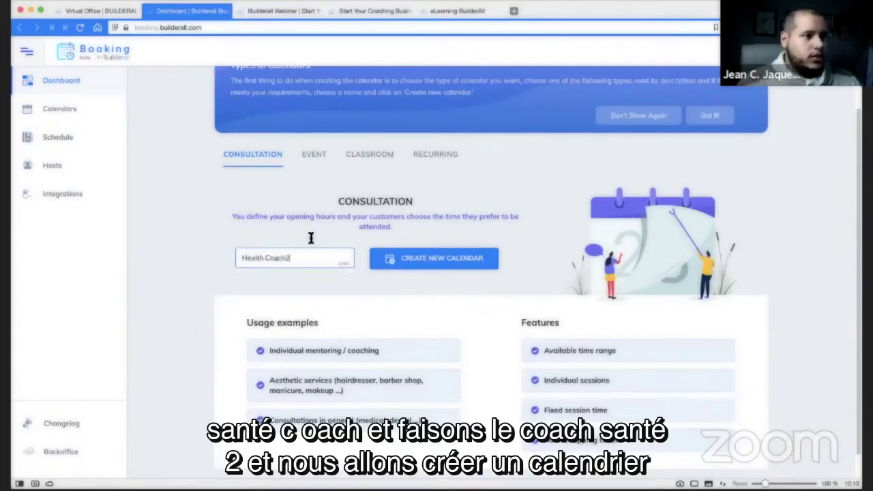
Step: Create the Health Coach2 consultation calendar and check the title in its basic settings
click(452, 266)
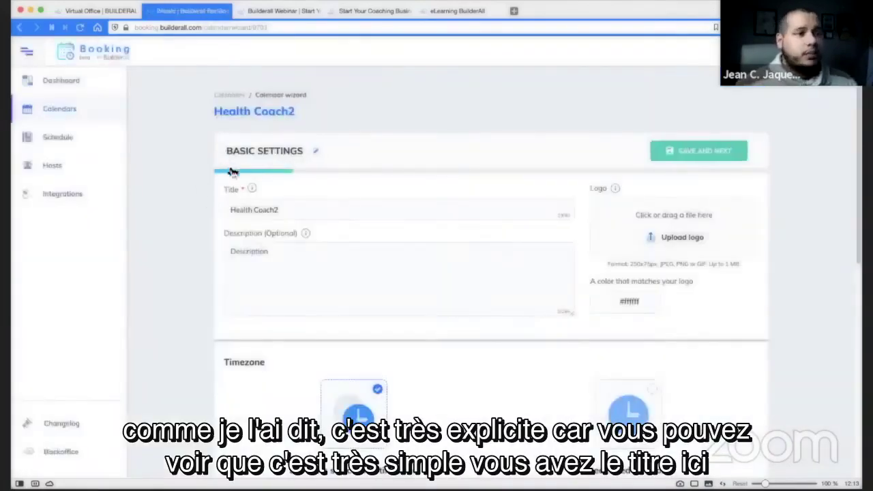
scroll(197, 171, down, 2)
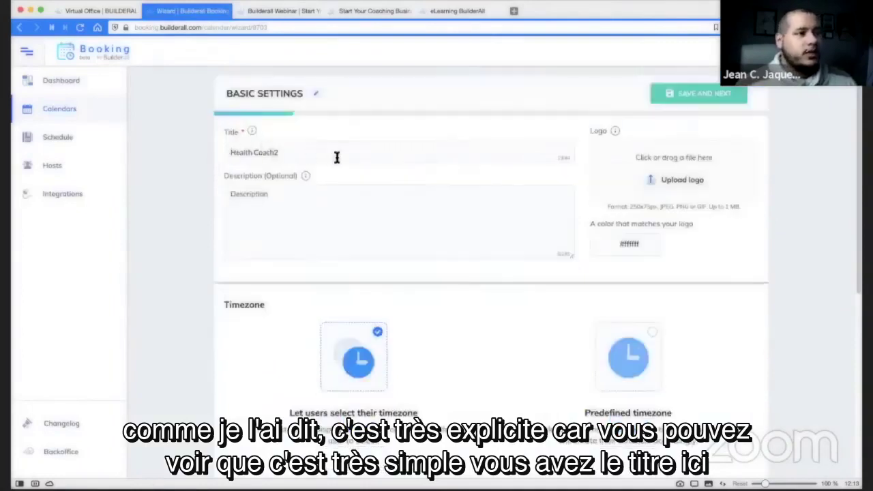
click(296, 150)
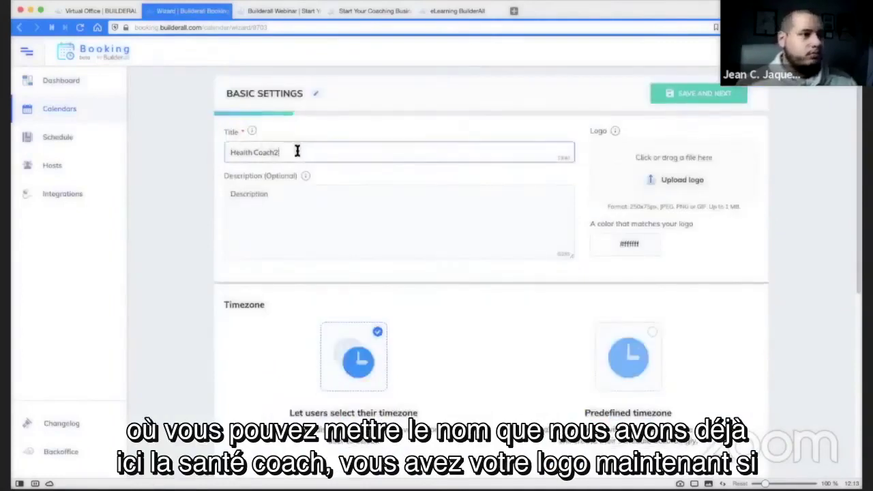
drag(288, 155, 202, 155)
click(258, 155)
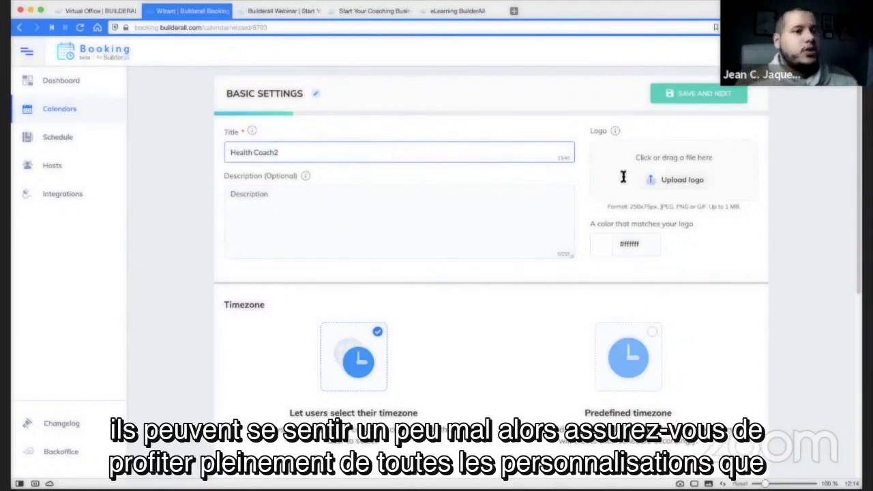
Step: Enter "Your health Coach" as the calendar's description in the basic settings
click(327, 226)
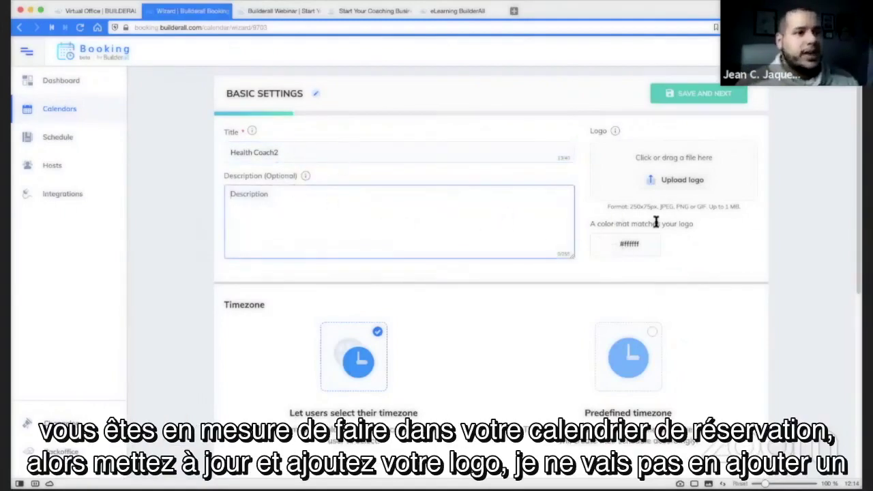
click(677, 185)
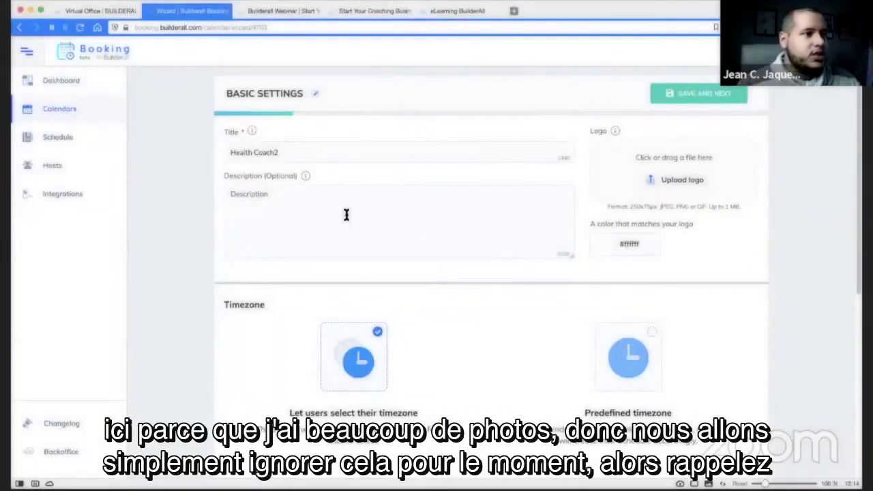
click(348, 214)
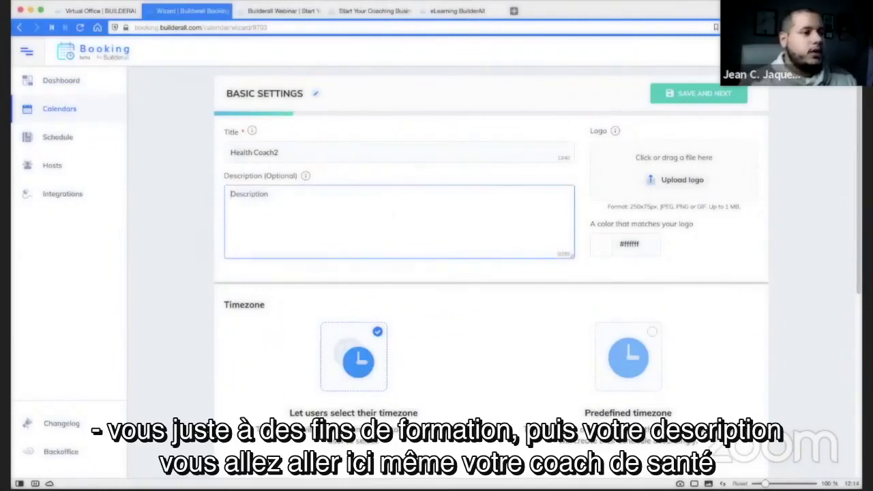
text(Your health Coach)
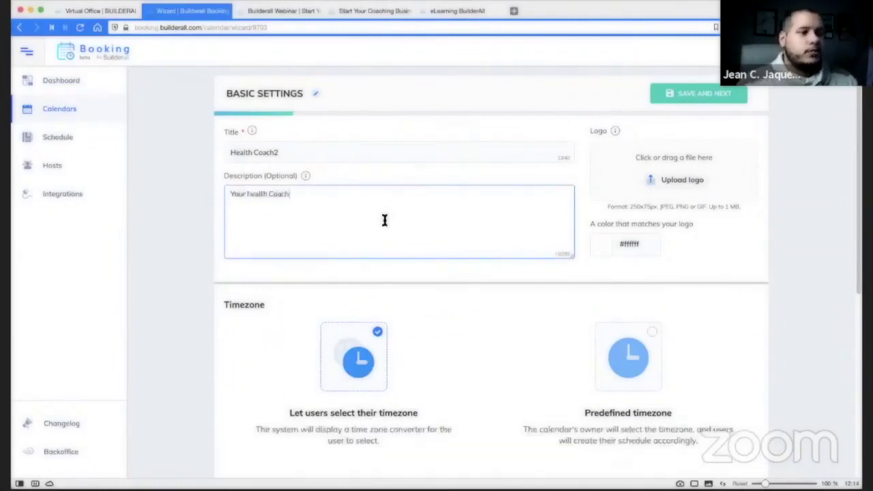
Step: Review the calendar's timezone choices and the options for the action after subscription
scroll(390, 214, down, 5)
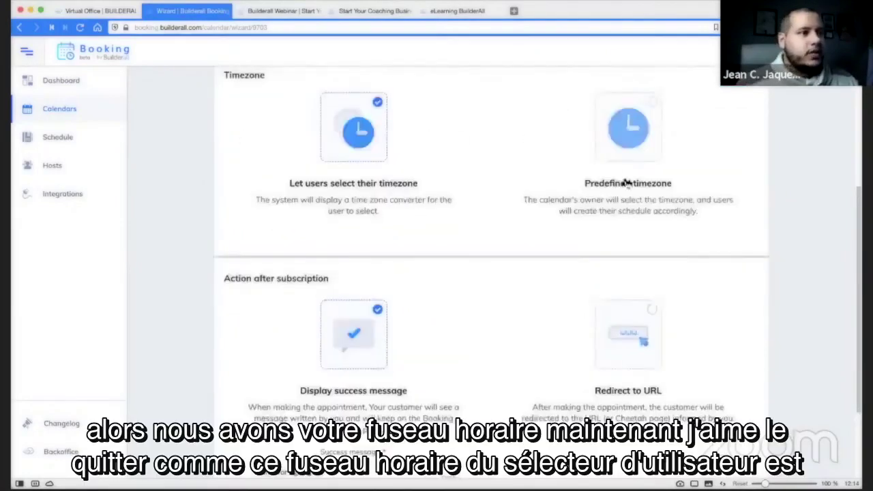
scroll(627, 185, up, 4)
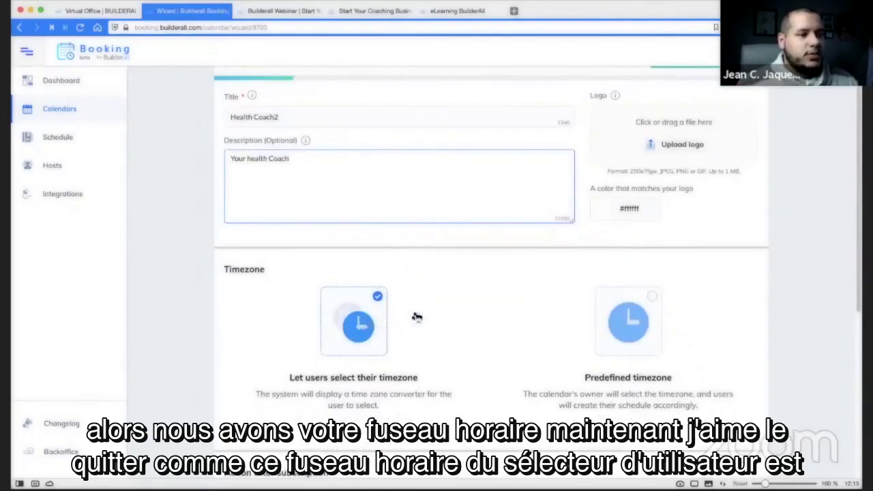
scroll(419, 316, down, 1)
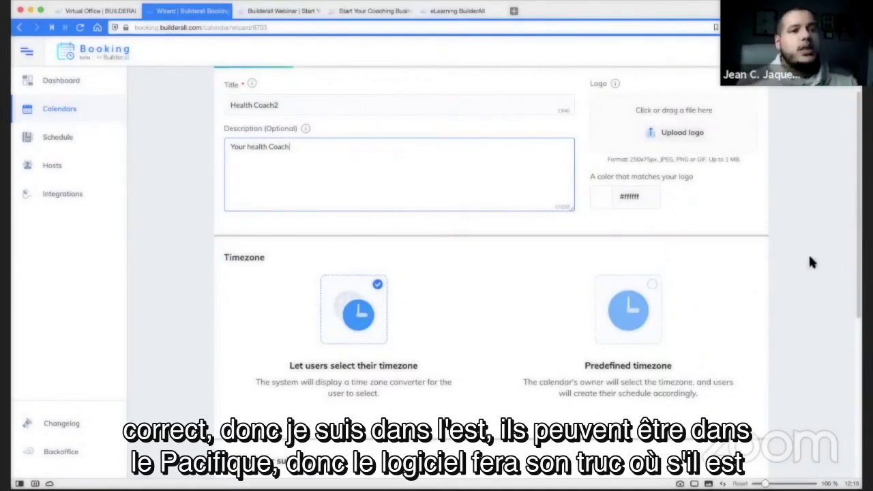
scroll(861, 258, down, 3)
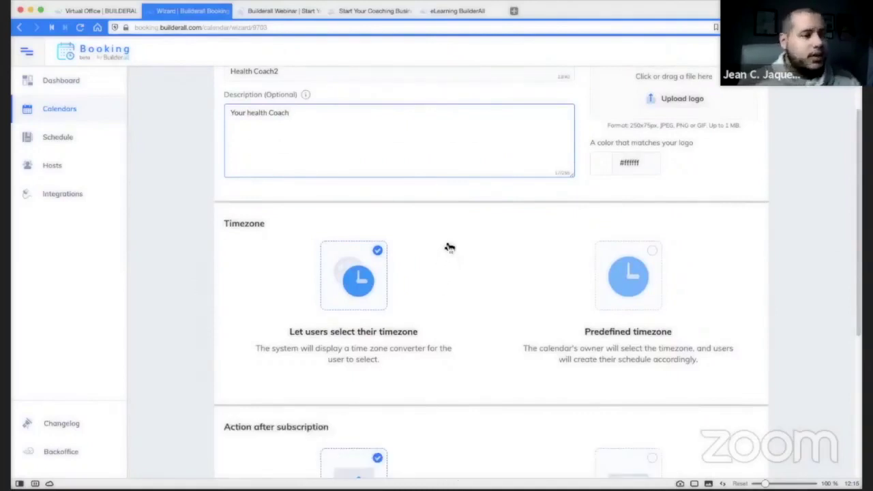
scroll(453, 242, down, 2)
scroll(463, 220, down, 2)
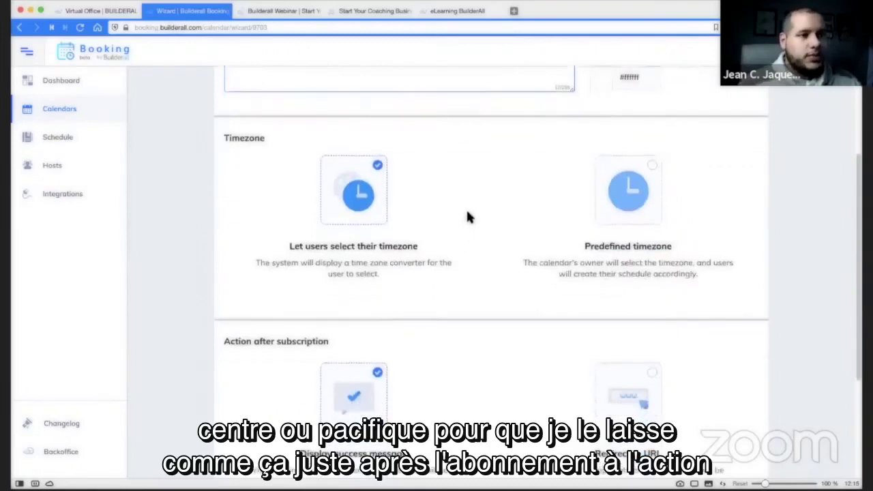
scroll(437, 198, down, 3)
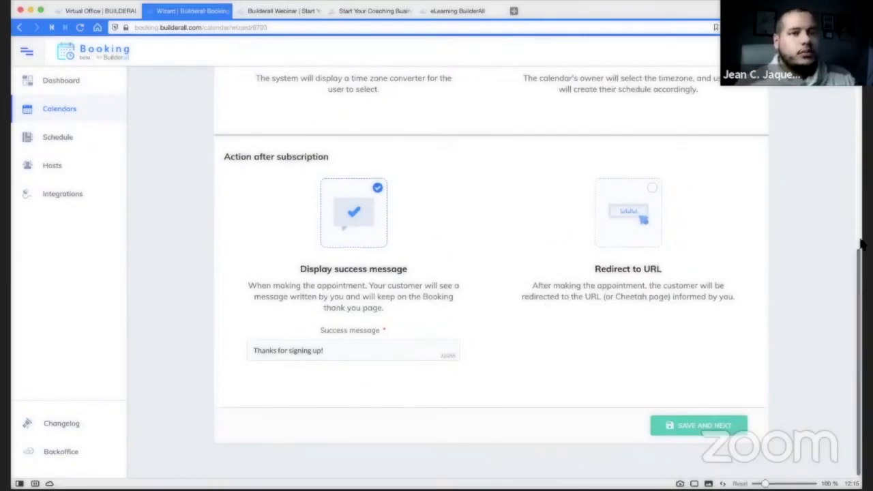
scroll(862, 245, up, 3)
scroll(498, 279, down, 3)
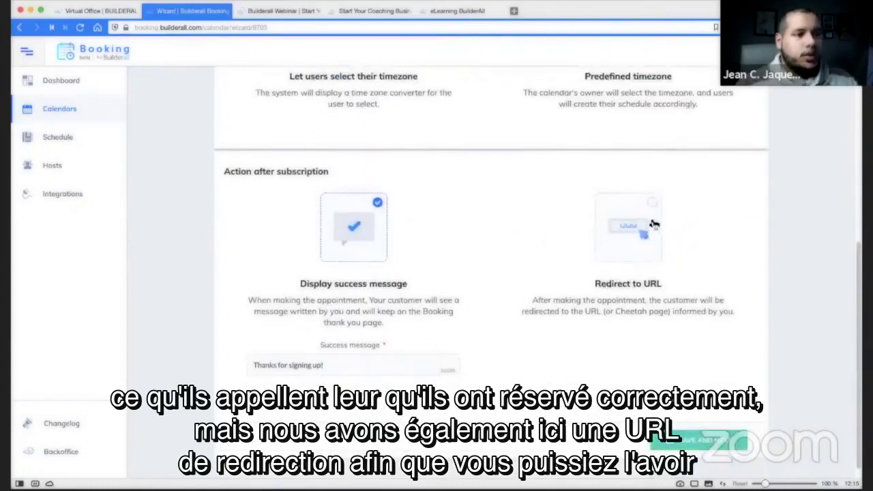
Step: Set the action after subscription to redirect to a Cheetah page on the Hair Cut Coupon website
click(248, 367)
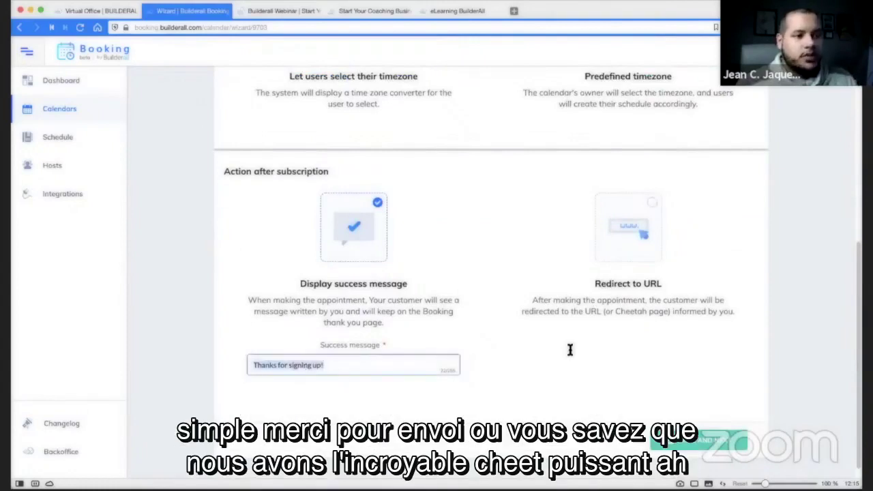
click(653, 207)
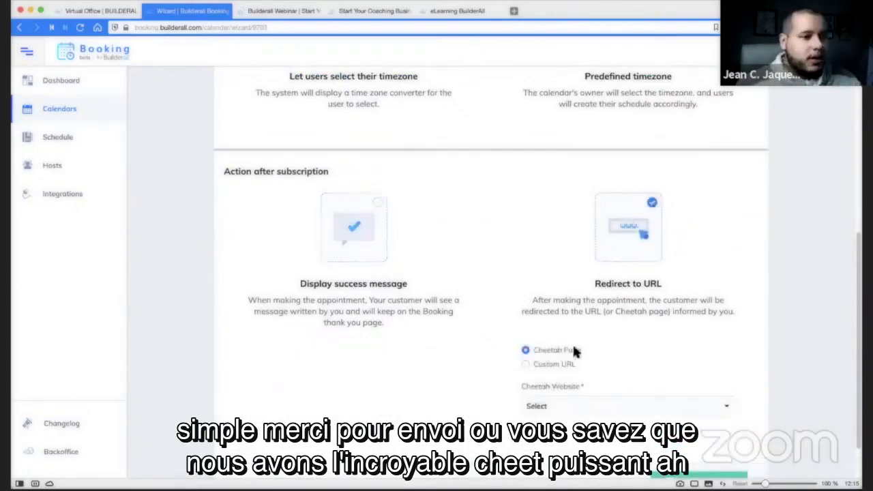
scroll(822, 232, down, 2)
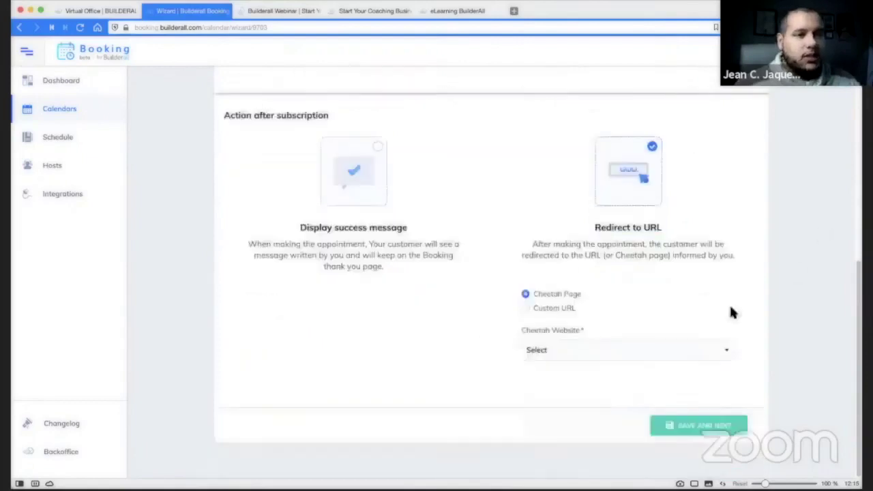
click(614, 350)
scroll(836, 303, down, 1)
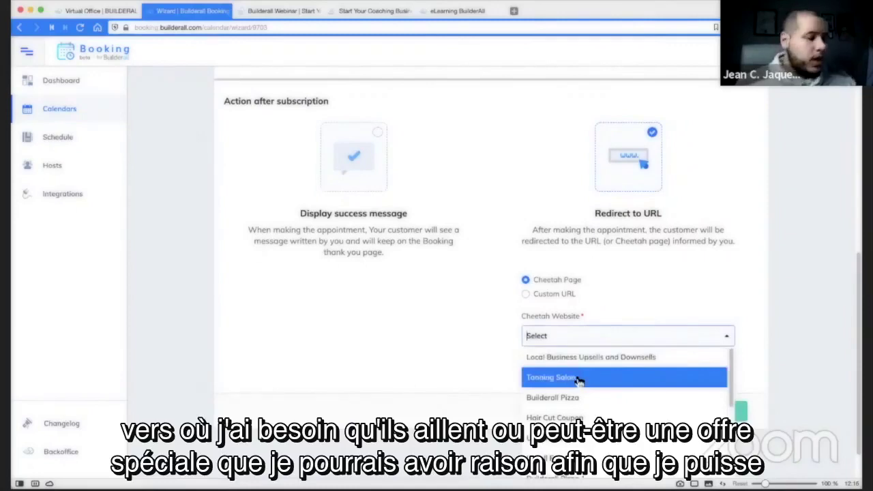
scroll(581, 306, up, 1)
click(573, 350)
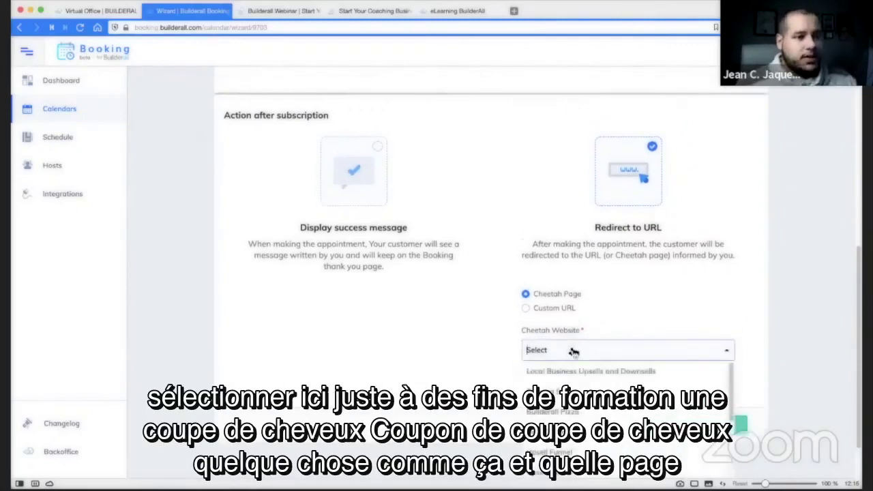
scroll(791, 301, down, 1)
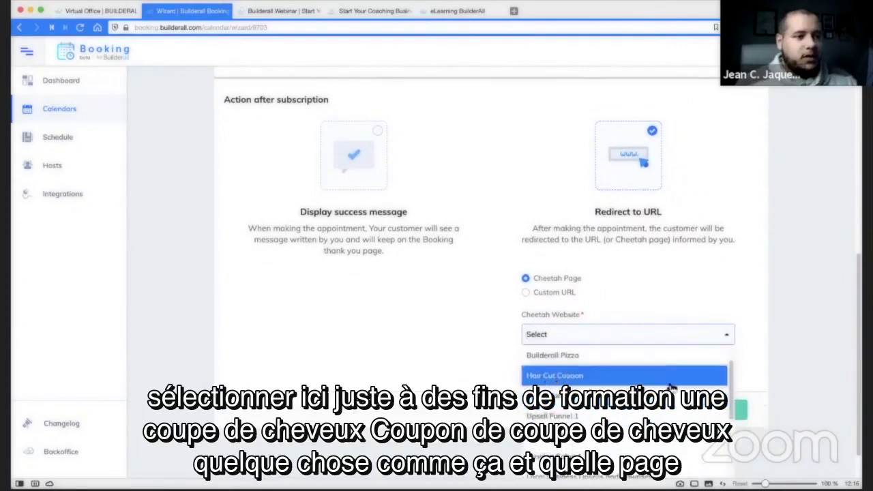
click(556, 376)
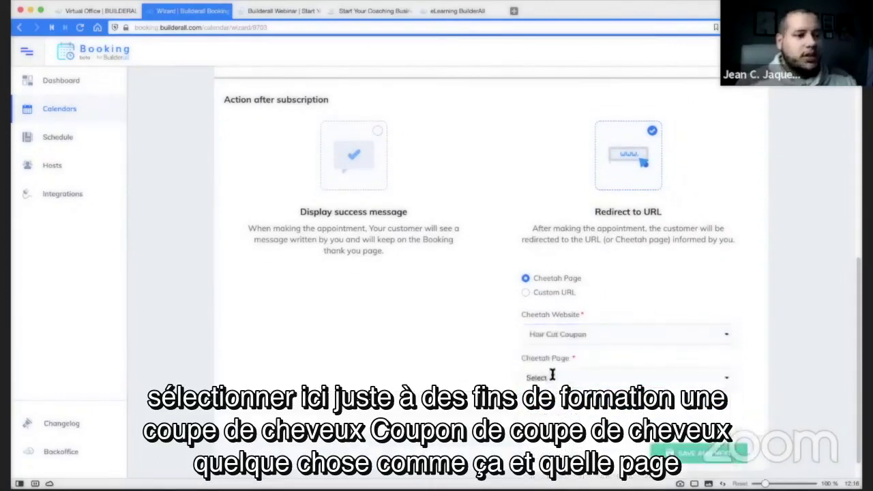
Step: Choose Download Coupon as the redirect's Cheetah page and save the basic settings to continue to scheduling
click(660, 379)
scroll(630, 402, down, 1)
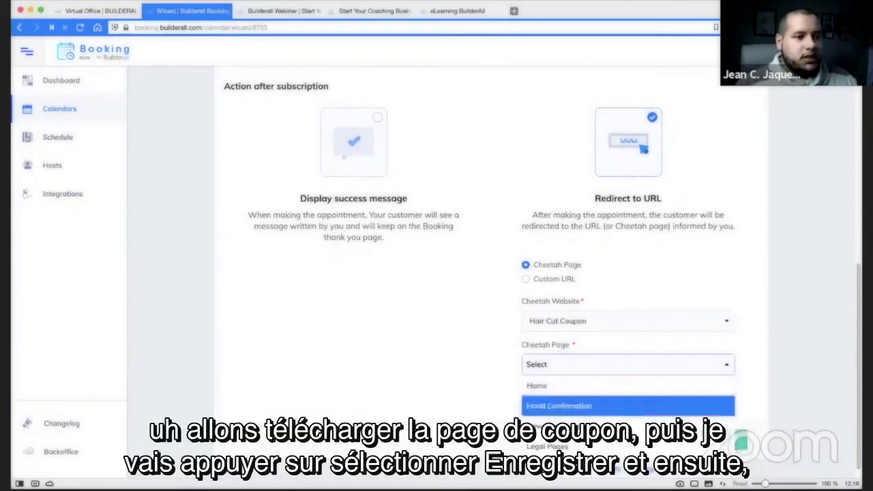
click(614, 426)
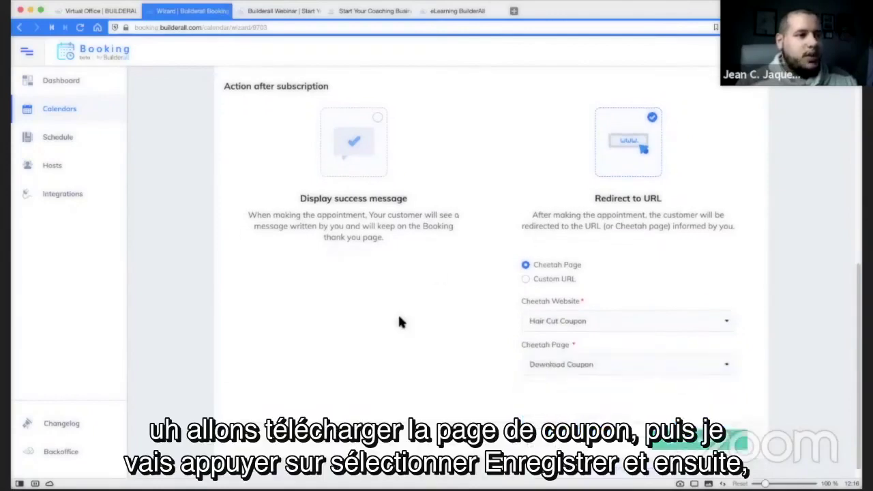
click(685, 445)
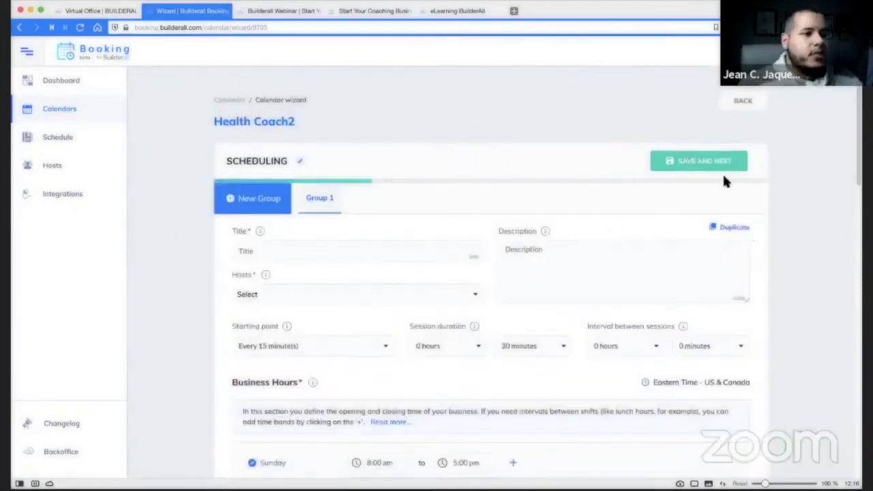
Step: Look over the scheduling settings, including the group's title and description, business hours and available dates
scroll(840, 255, down, 3)
scroll(839, 255, down, 8)
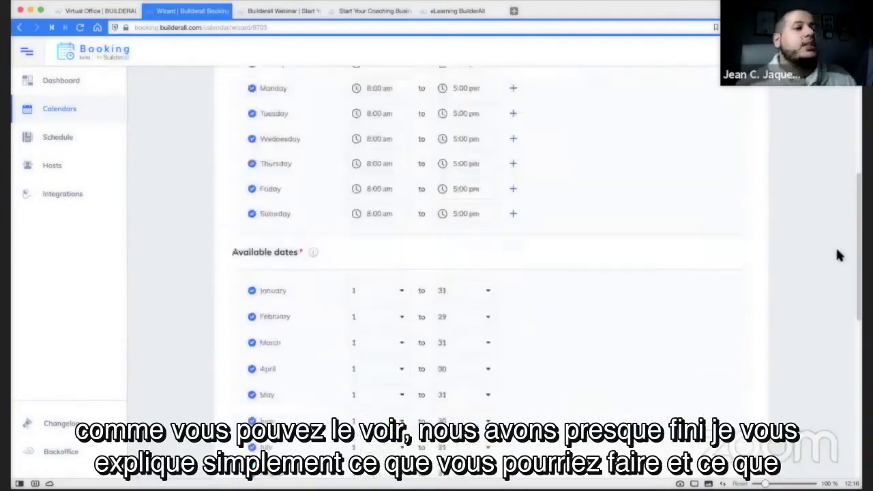
scroll(839, 256, up, 10)
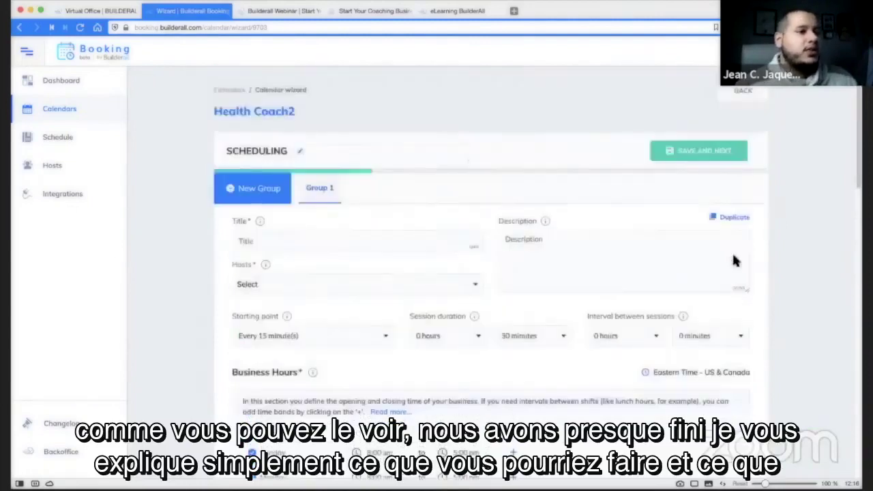
click(328, 246)
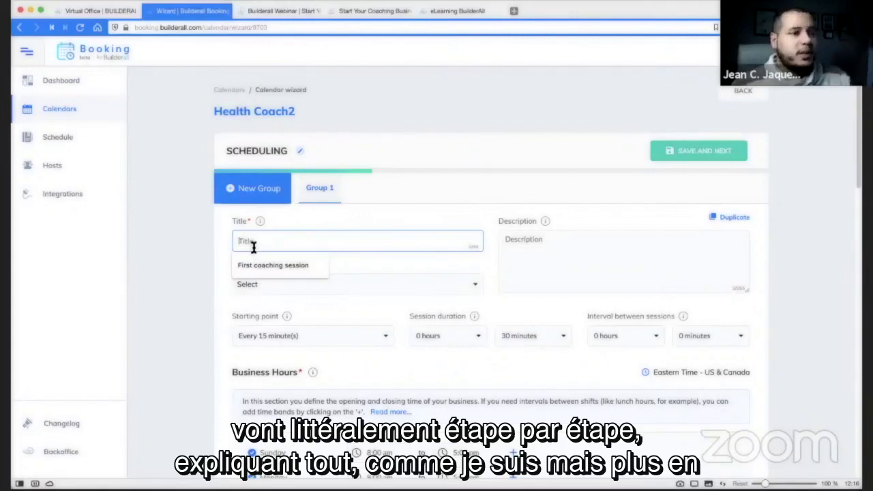
click(751, 239)
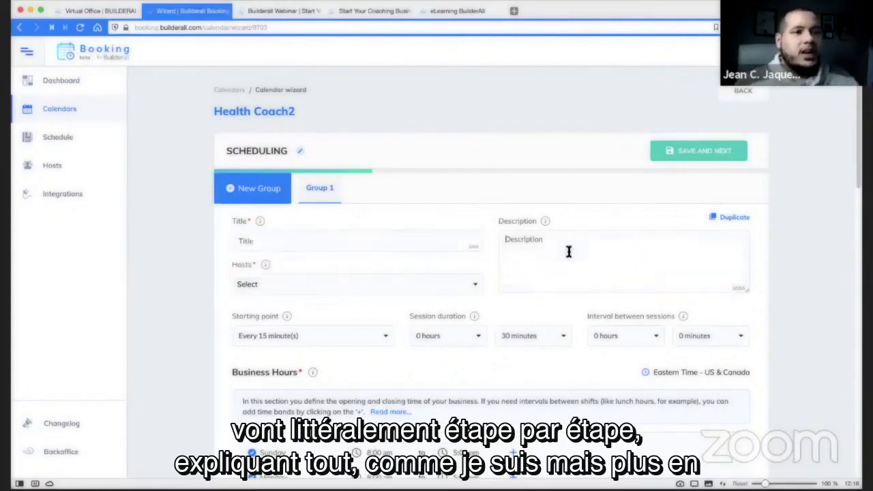
click(568, 252)
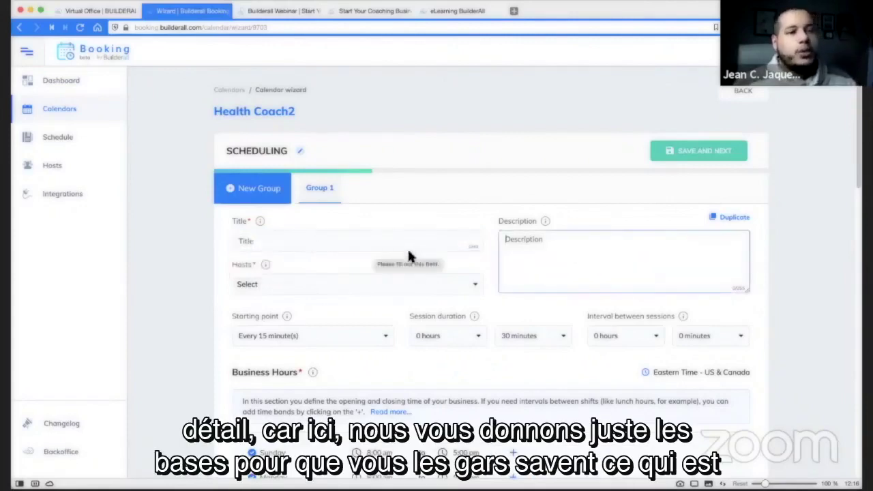
click(364, 239)
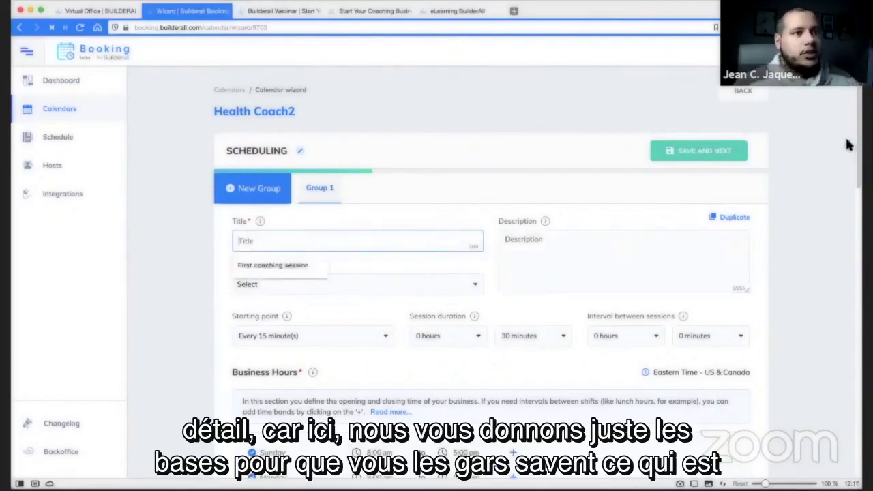
drag(859, 159, 861, 192)
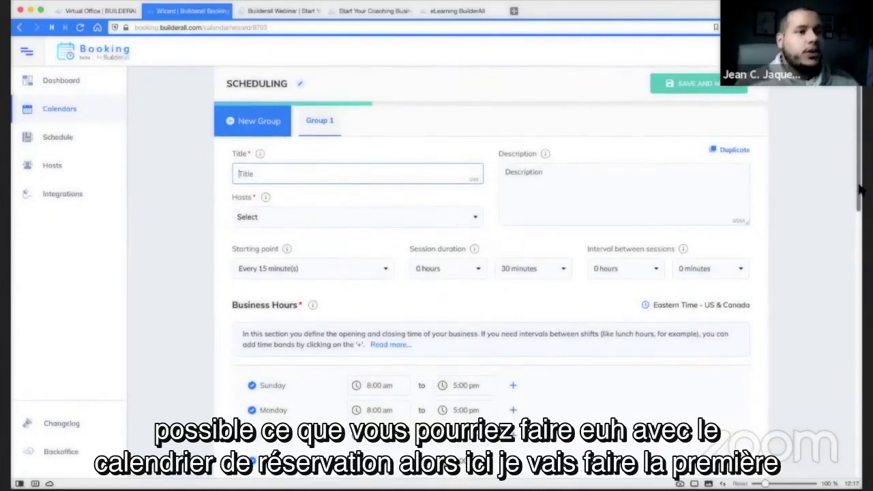
Step: Title the first scheduling group "First coaching session" and assign Trainings Builderall as its host
click(351, 181)
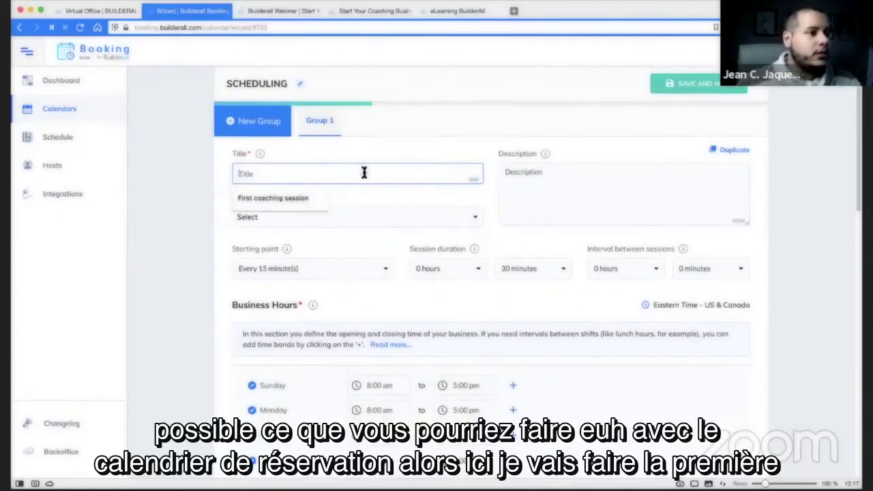
click(328, 198)
click(285, 219)
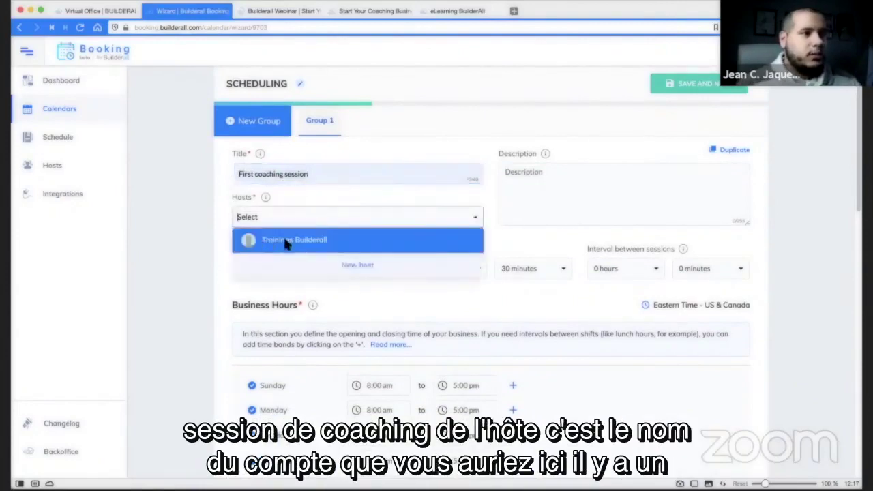
click(285, 243)
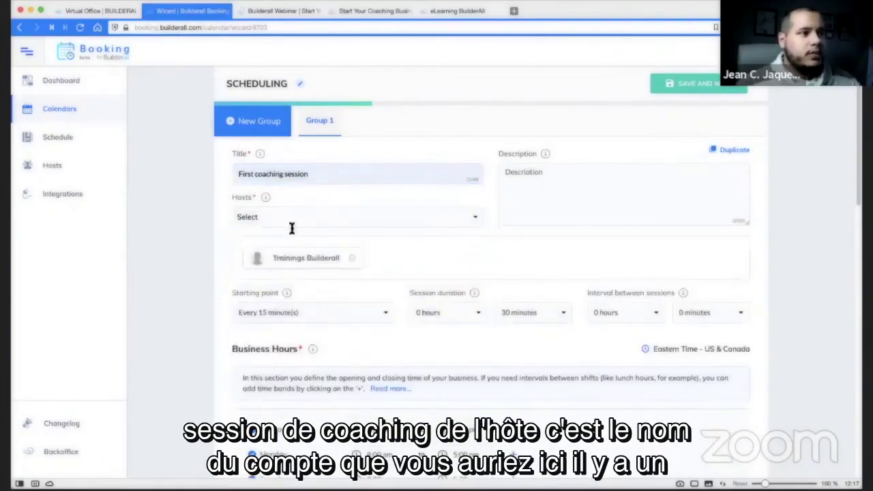
Step: Enter "Your first app." as the description of the First coaching session group
click(590, 178)
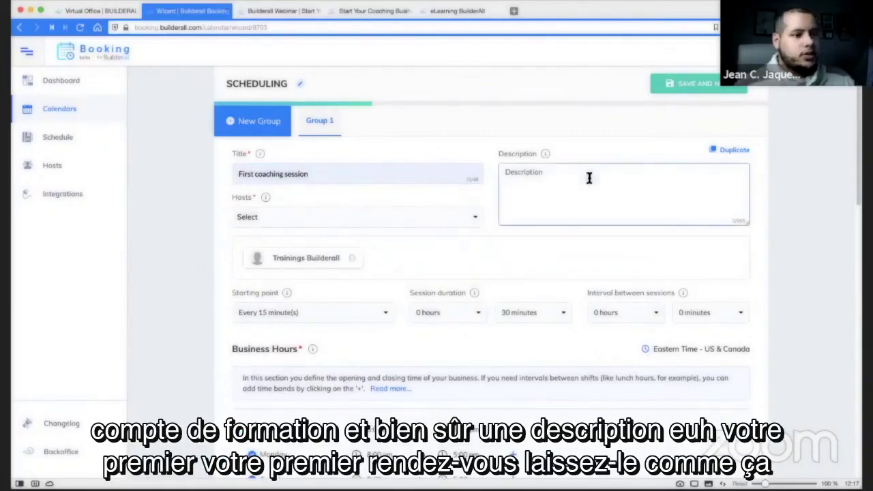
text(Your)
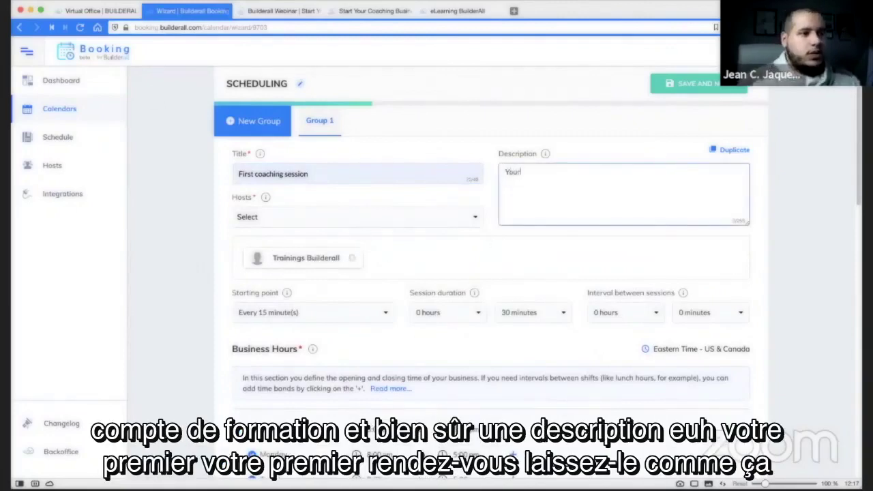
text( first )
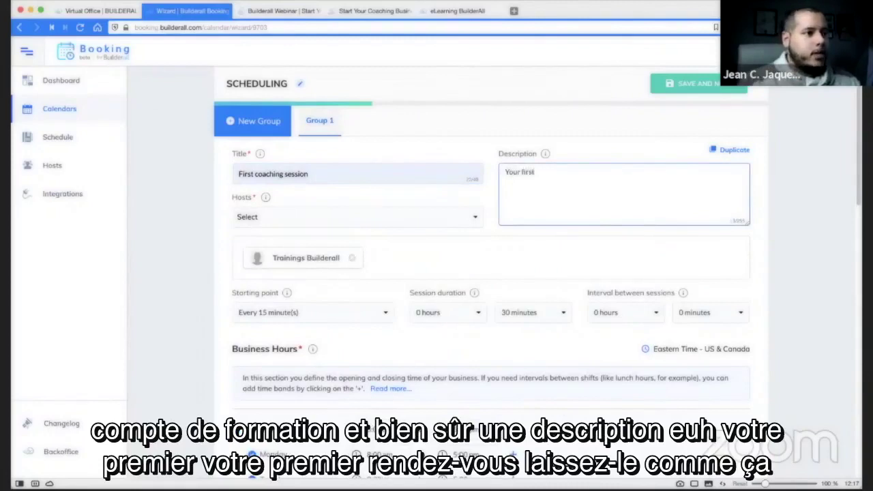
text(app.)
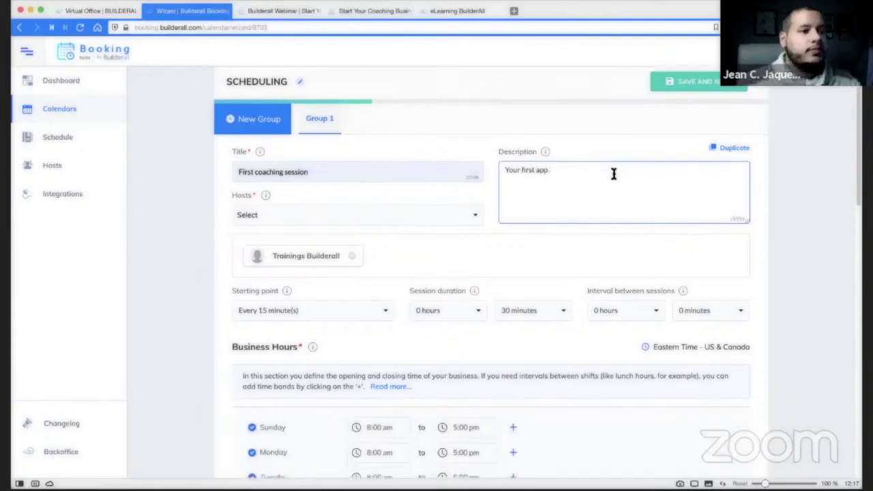
Step: Set the group's starting point to every 30 minutes
scroll(604, 176, down, 2)
scroll(209, 227, down, 2)
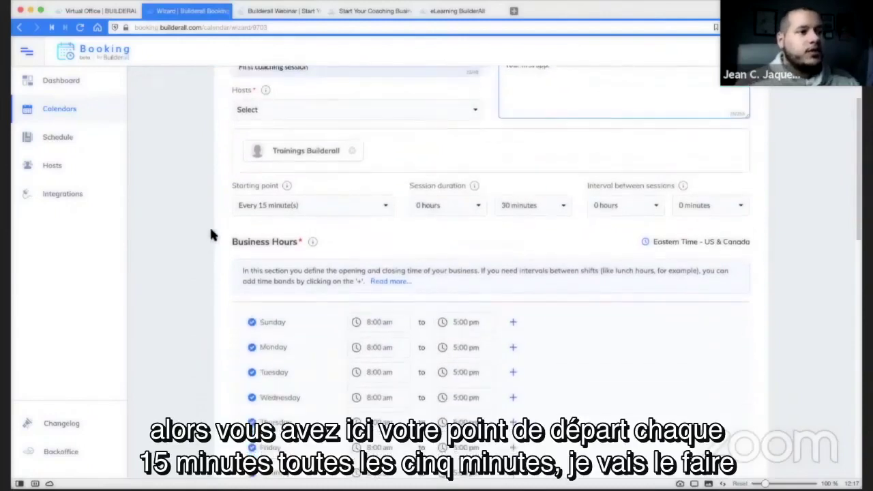
click(306, 179)
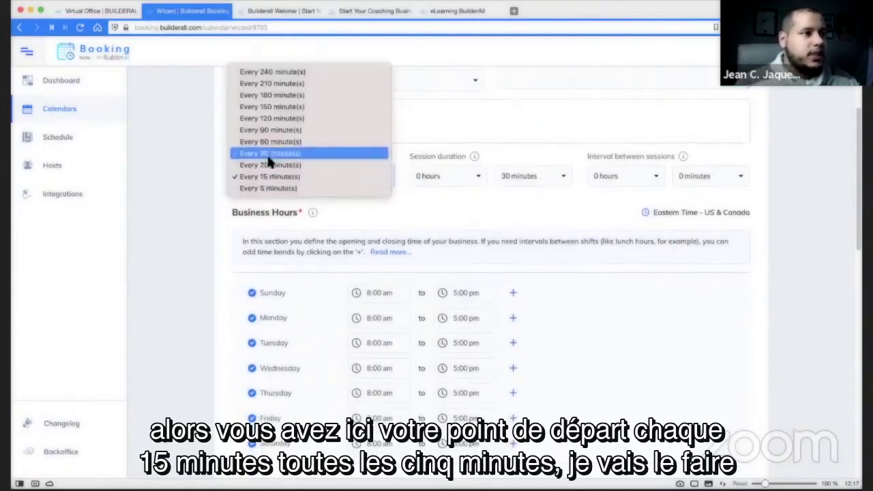
click(285, 177)
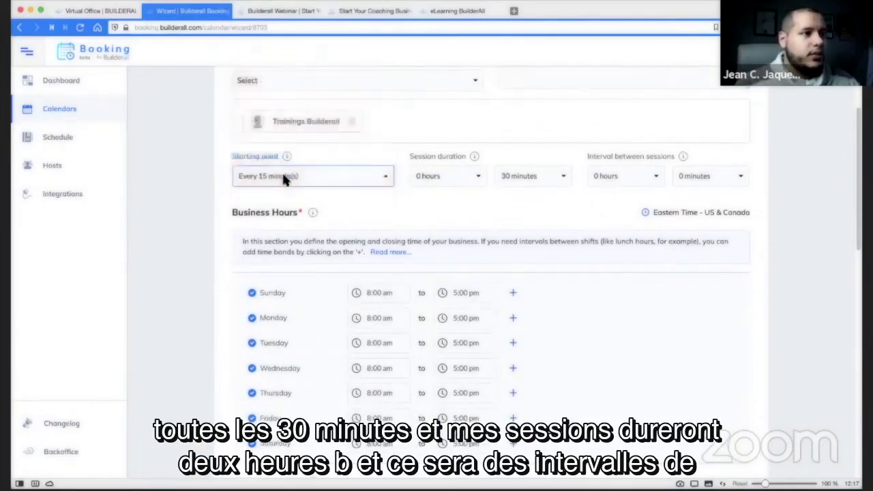
Step: Set the session duration to 2 hours 0 minutes and the interval between sessions to 30 minutes
click(465, 176)
click(451, 201)
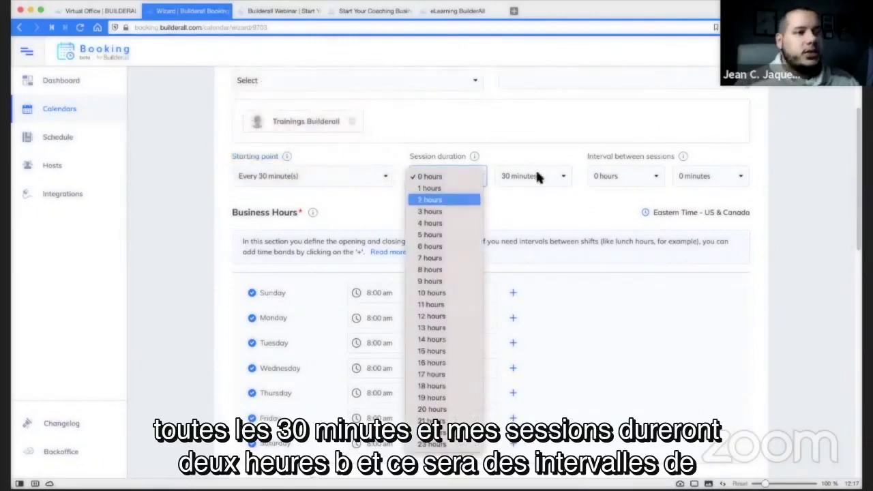
click(539, 177)
click(629, 186)
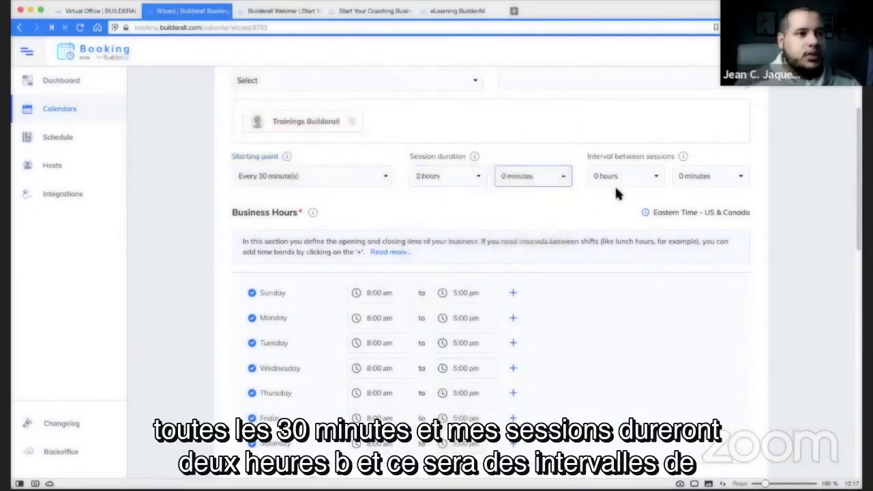
click(703, 176)
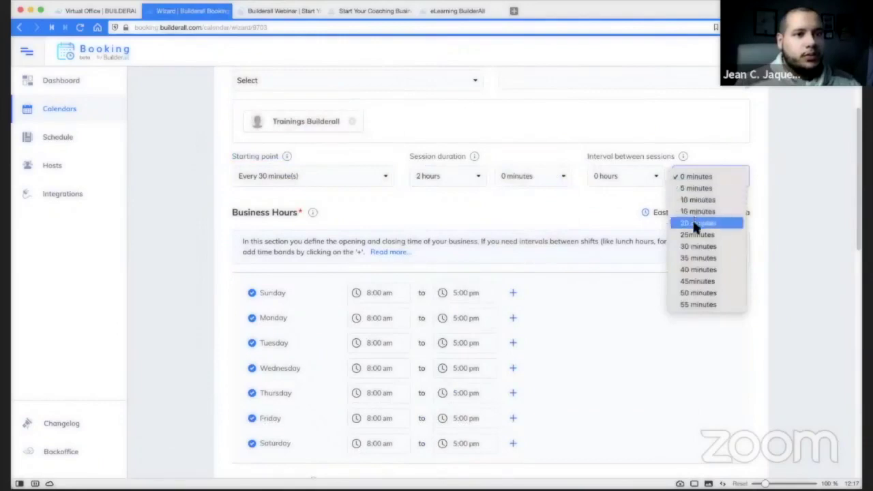
click(697, 246)
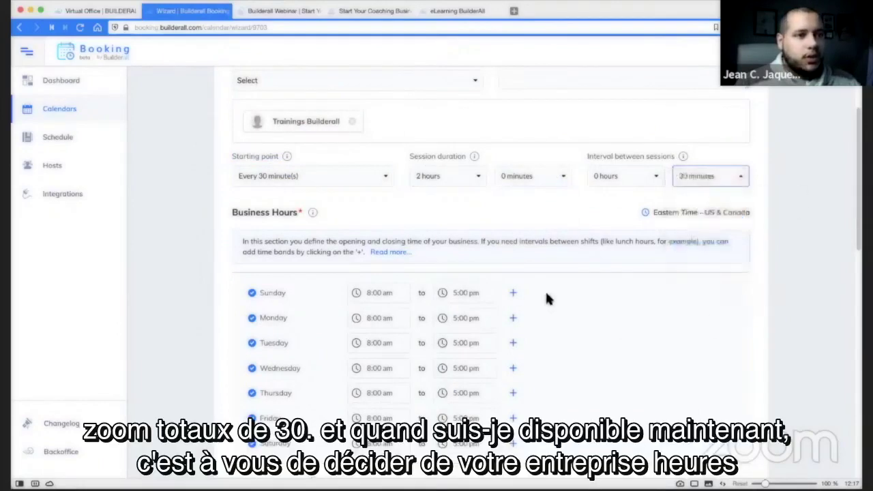
Step: Exclude Sunday and Saturday from the group's business hours
scroll(219, 240, down, 1)
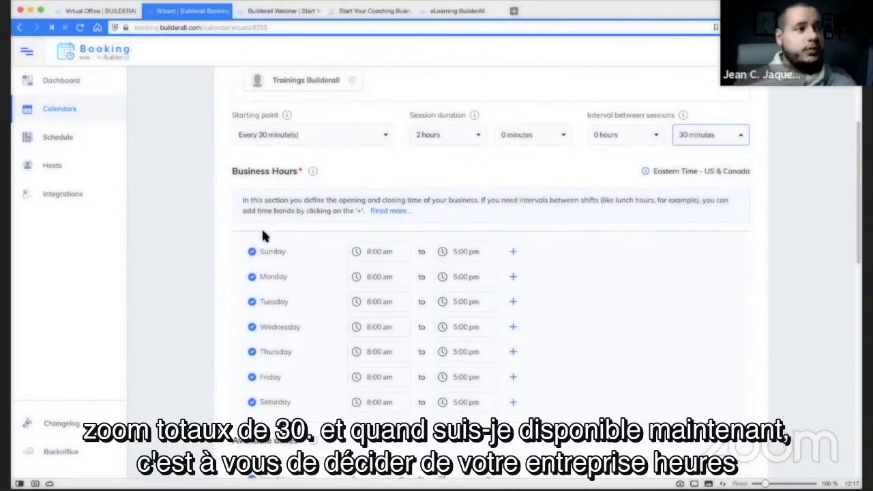
click(252, 252)
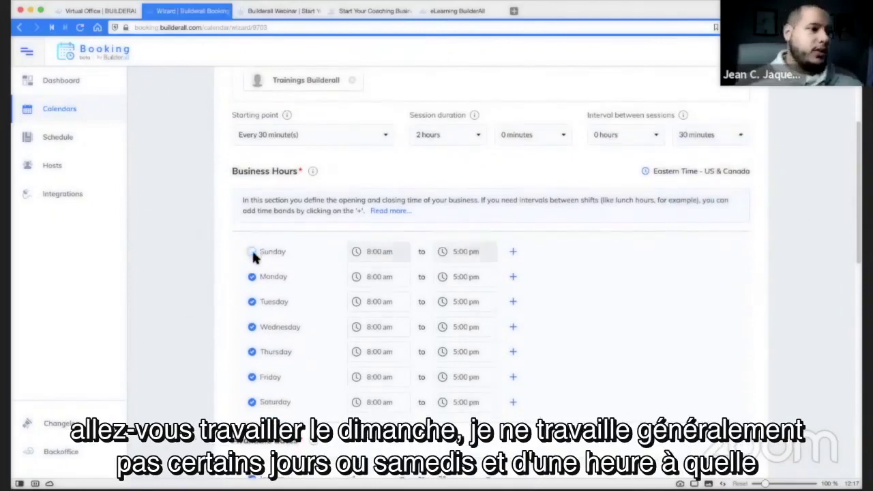
scroll(246, 353, down, 2)
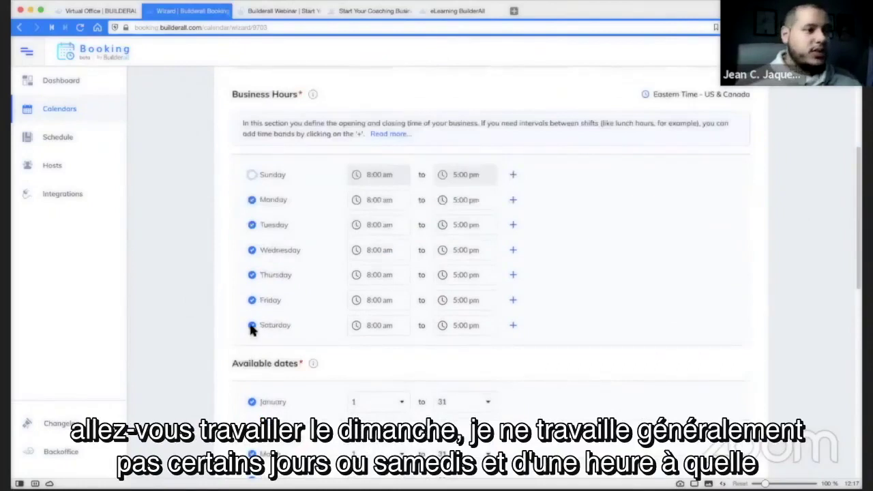
click(252, 326)
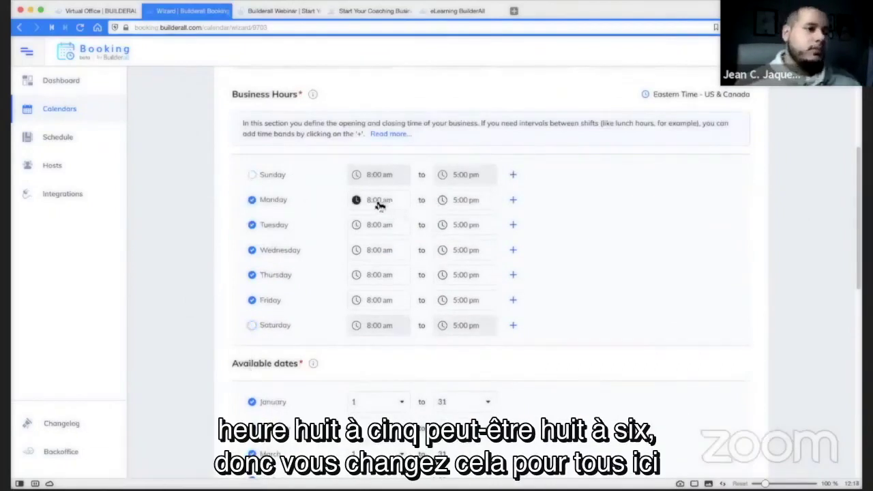
Step: Set the business hours' closing time to 6:00 pm for each day from Monday to Friday
click(458, 205)
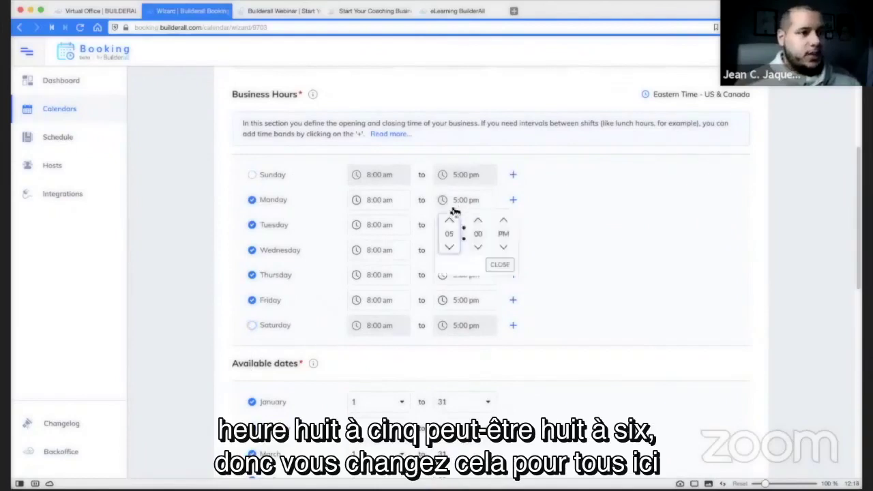
click(449, 221)
click(600, 240)
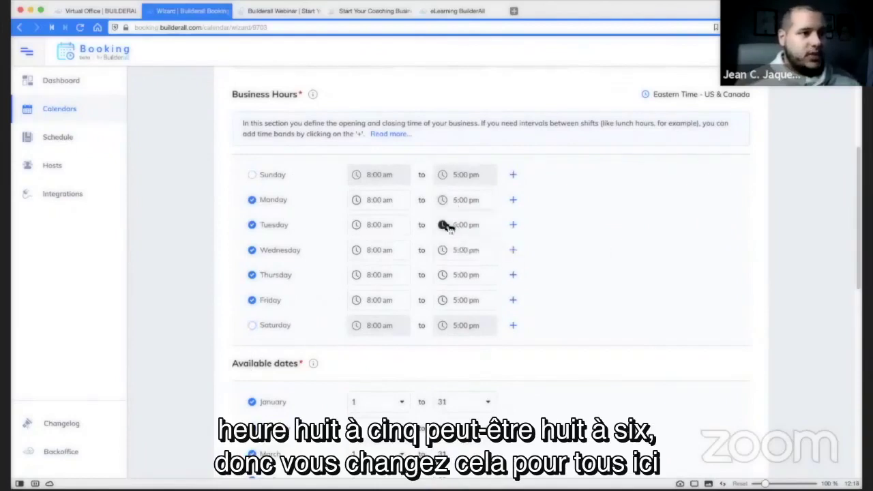
click(450, 225)
click(450, 246)
click(604, 255)
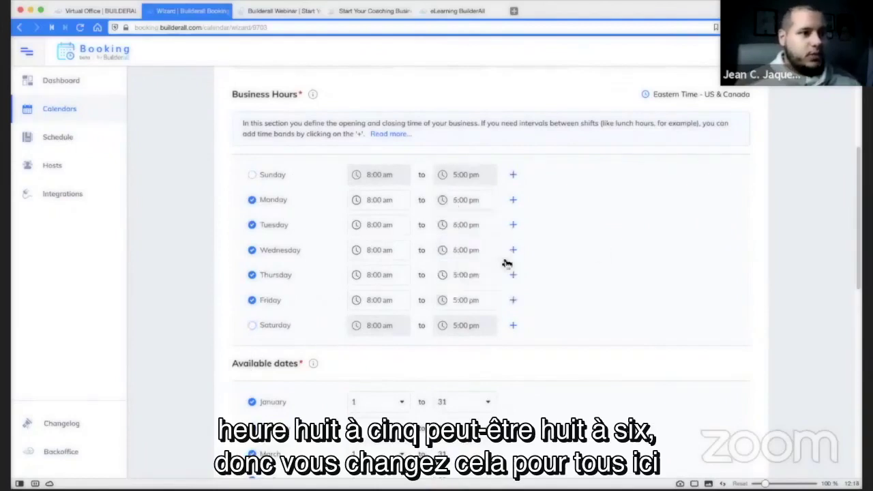
click(445, 250)
click(449, 272)
click(590, 281)
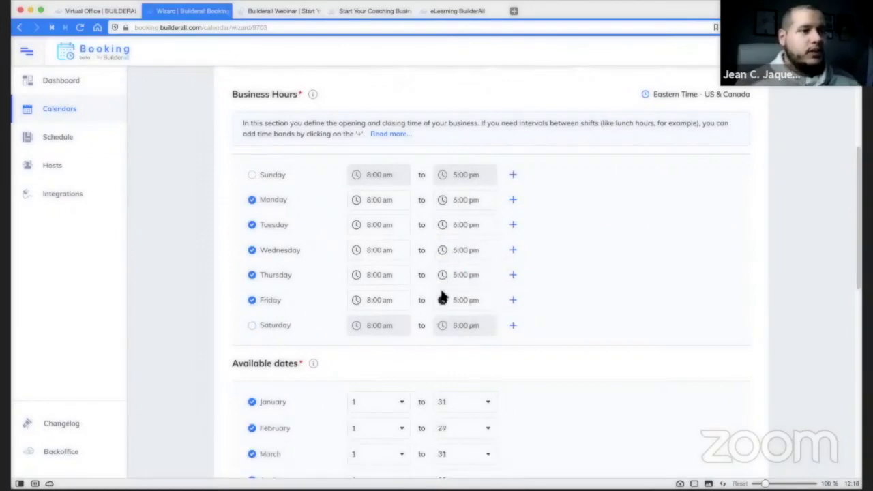
click(444, 278)
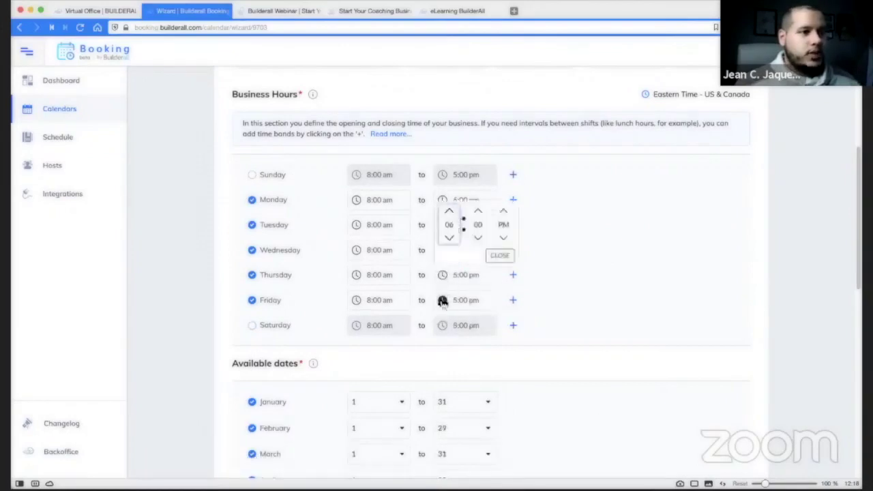
click(445, 275)
click(449, 236)
click(612, 323)
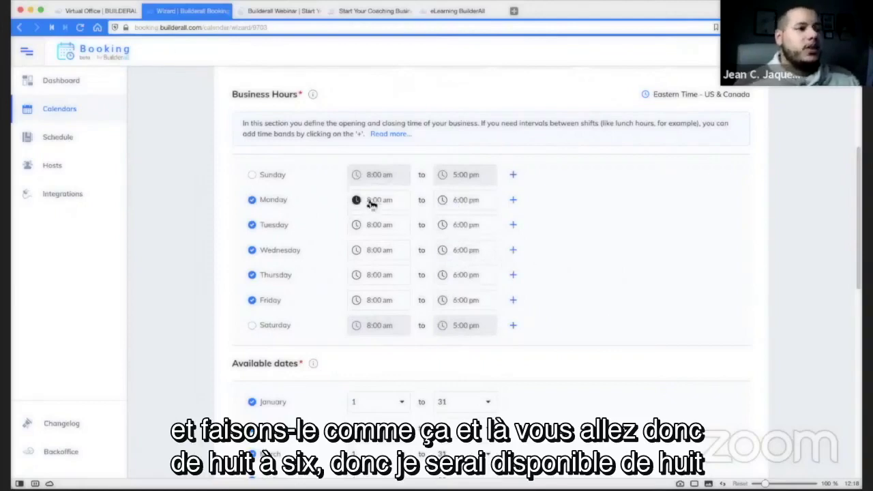
Step: Review the weekly business hours and the monthly available dates of the scheduling group
scroll(597, 270, up, 2)
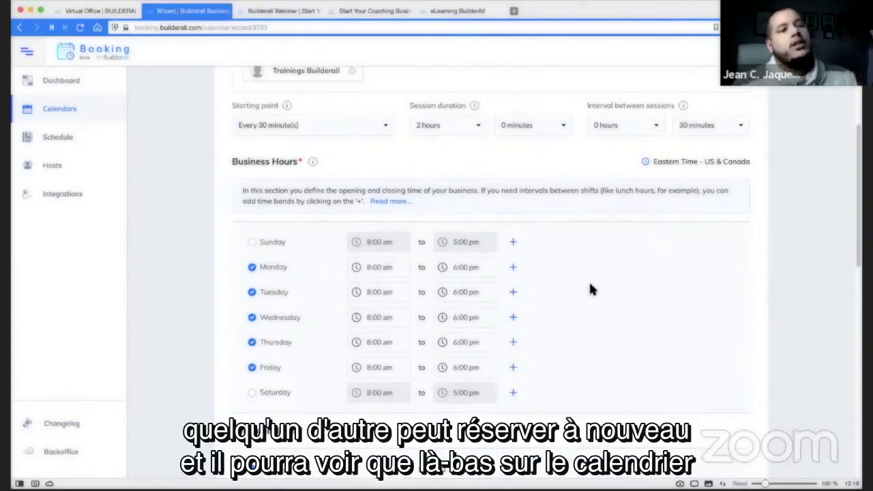
scroll(588, 280, down, 1)
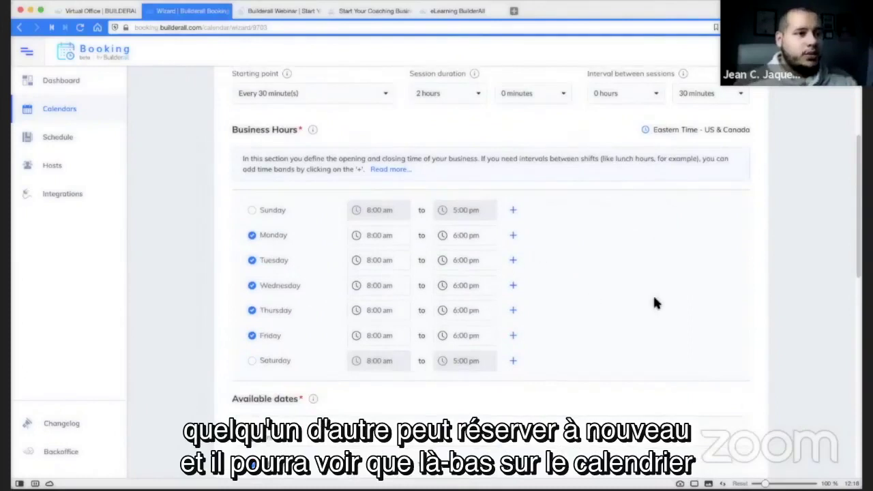
scroll(667, 299, down, 1)
drag(860, 229, 857, 290)
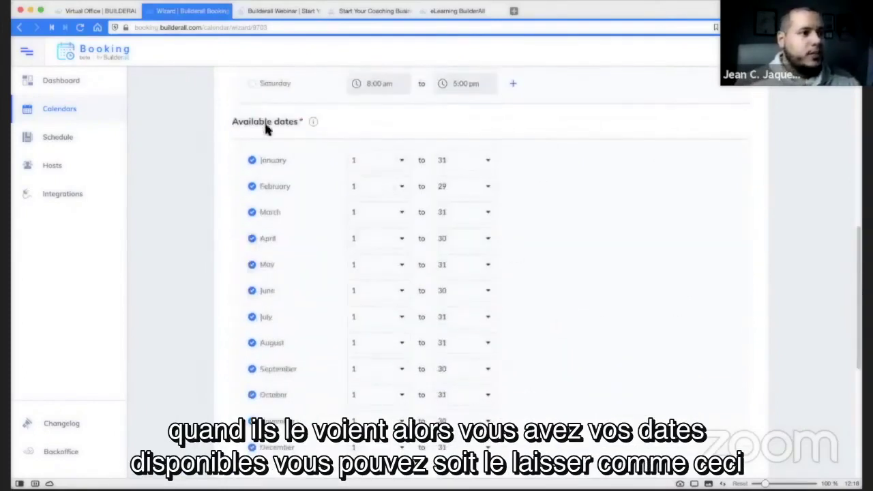
scroll(580, 239, down, 1)
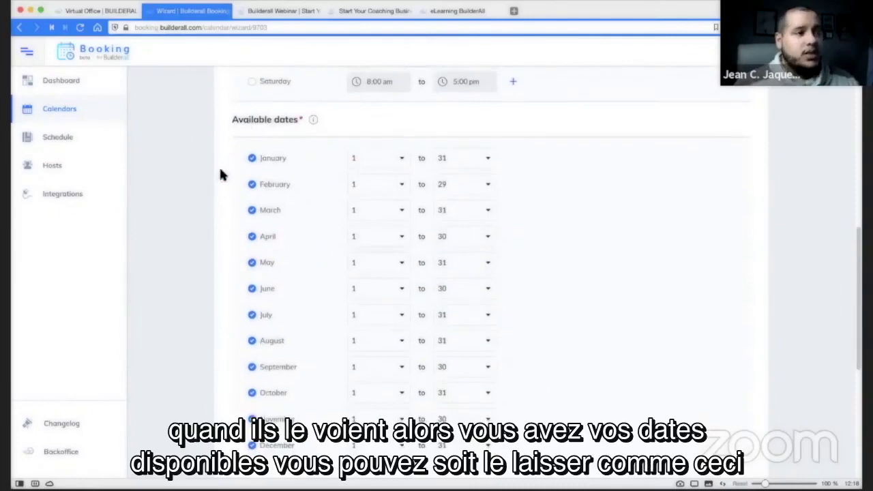
Step: Try setting the number of sessions to 2, and return it to 1
scroll(242, 167, down, 5)
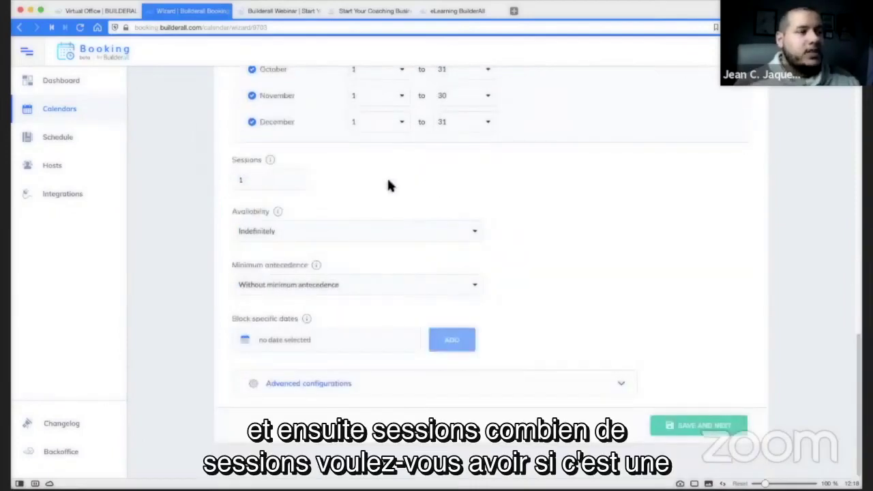
scroll(409, 205, up, 3)
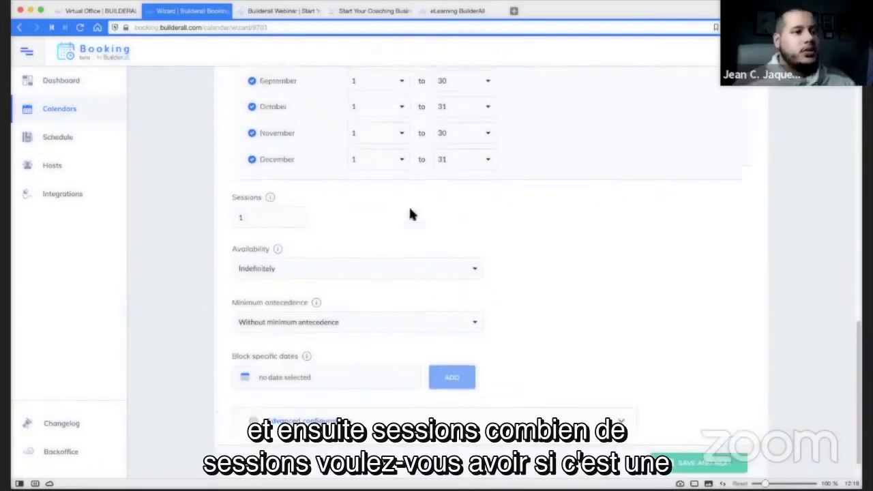
click(295, 295)
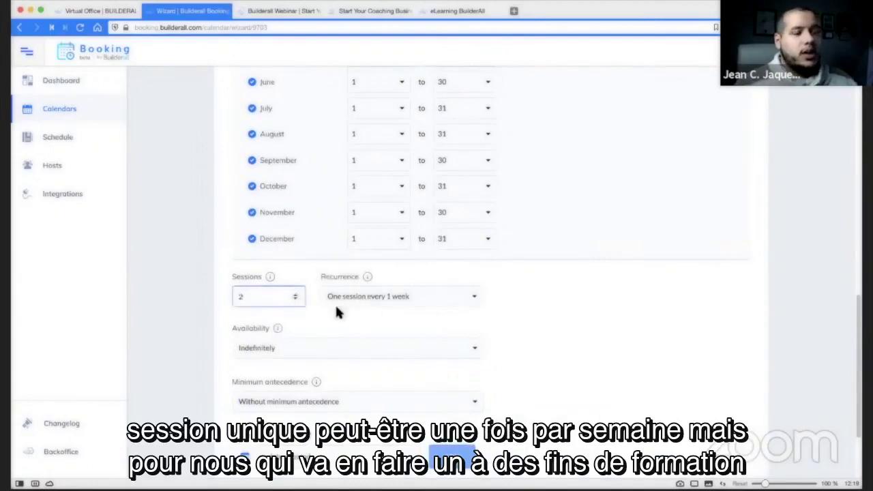
click(293, 298)
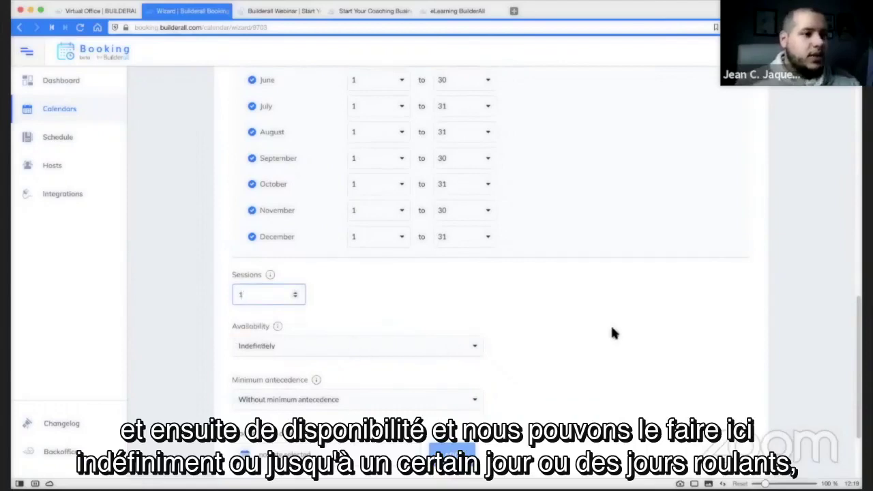
Step: Examine the choices offered for the calendar's Availability setting and its help hint
scroll(461, 336, down, 3)
click(477, 230)
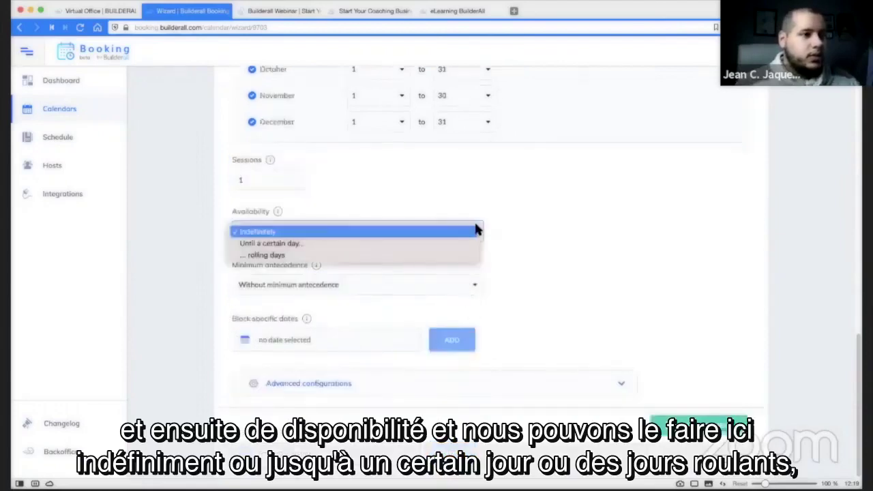
click(532, 233)
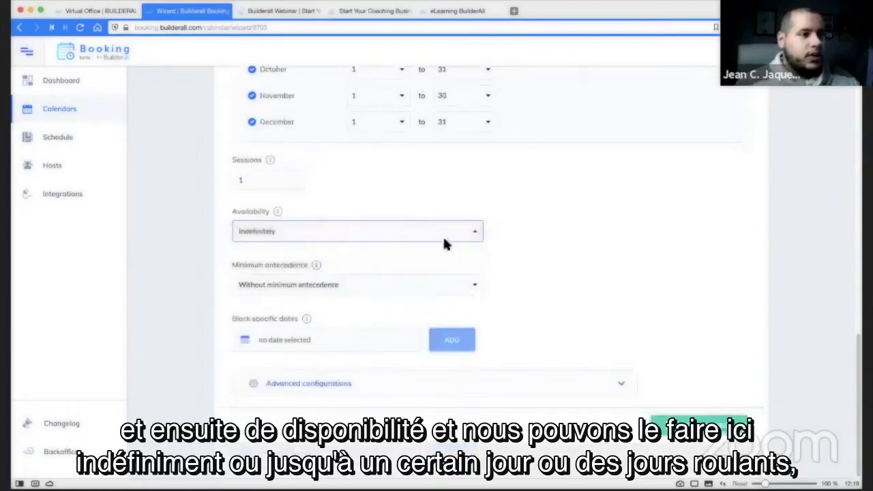
click(443, 234)
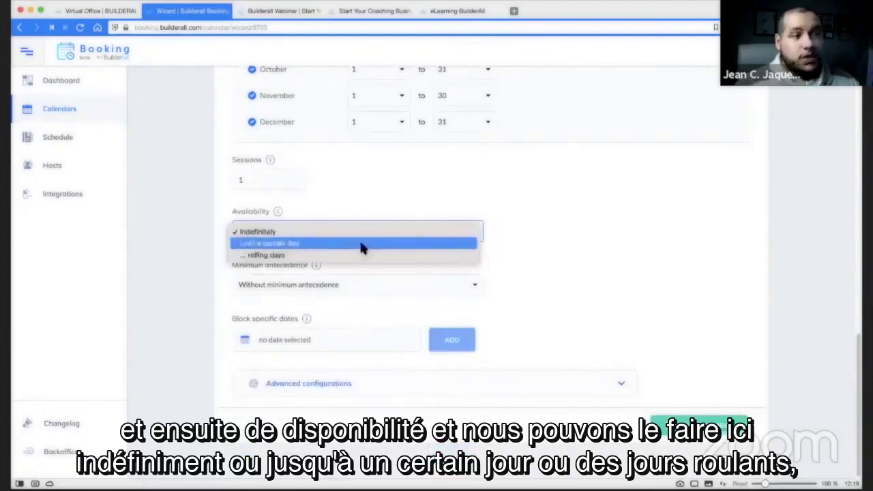
click(574, 254)
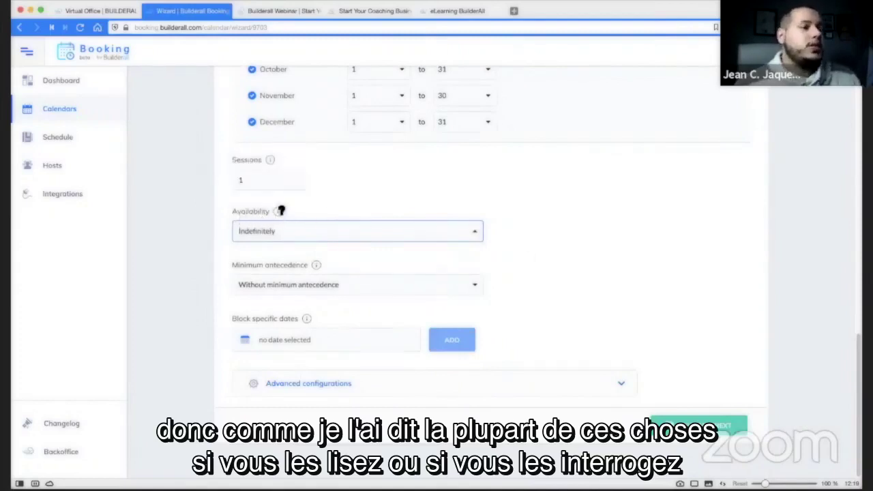
mouse_move(274, 213)
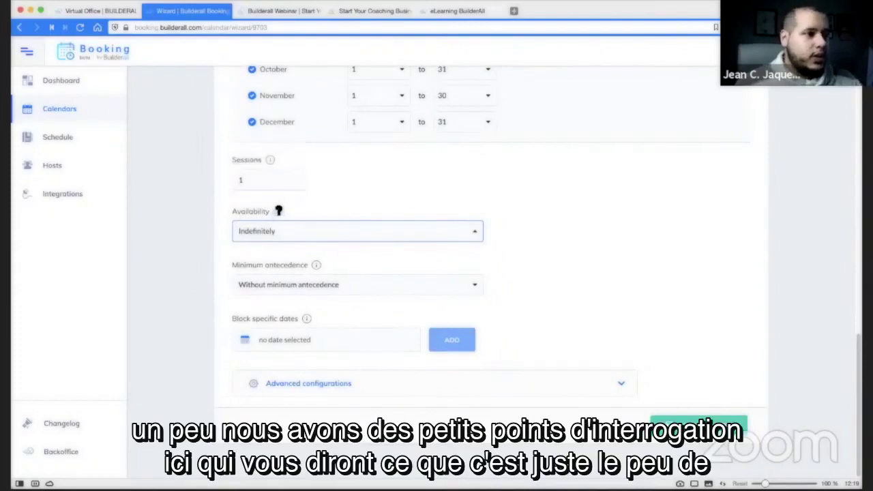
click(280, 212)
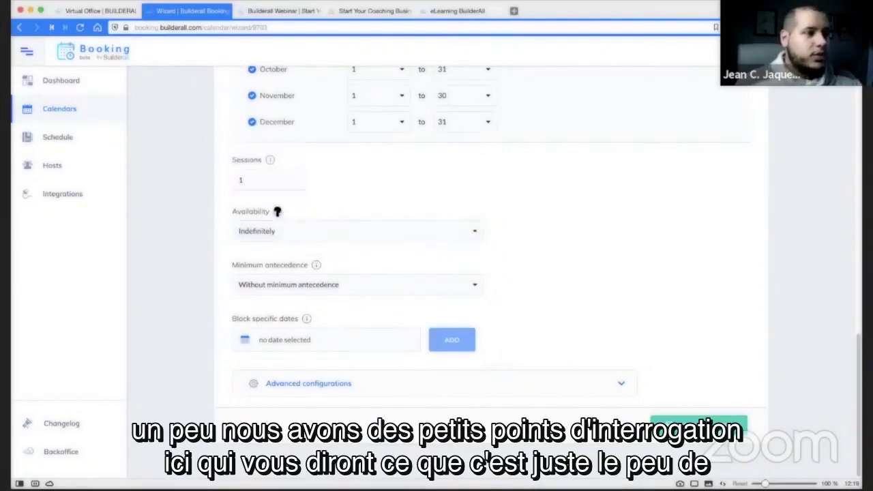
mouse_move(280, 212)
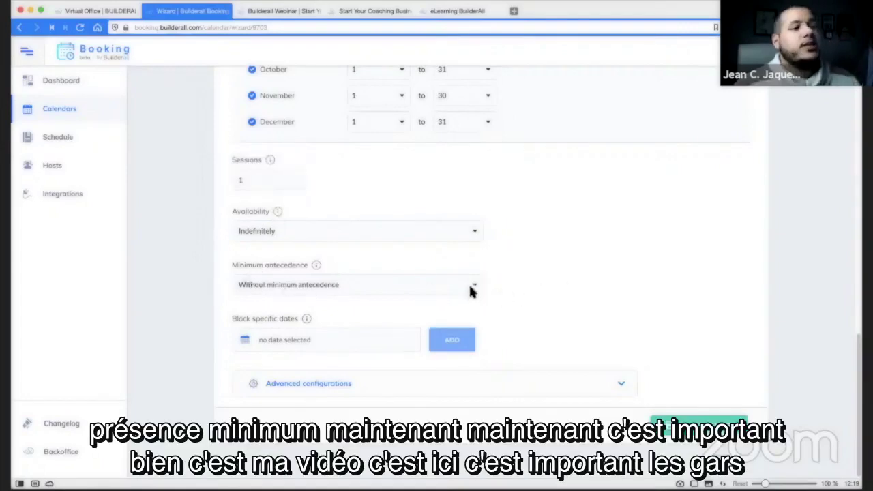
Step: Set the minimum antecedence for appointments to 24 hours
click(380, 285)
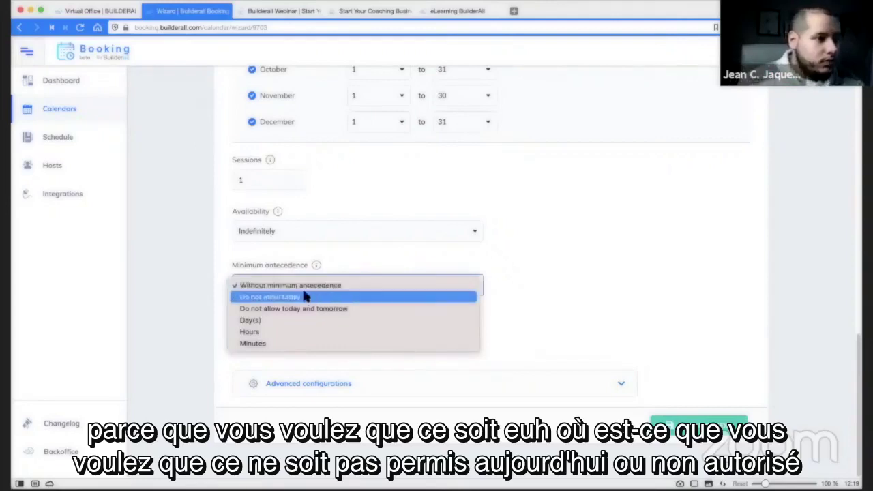
click(559, 298)
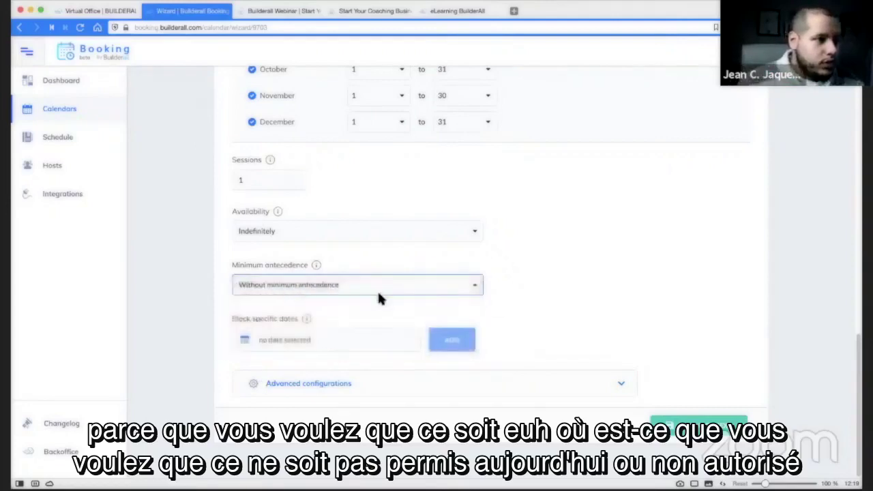
click(409, 285)
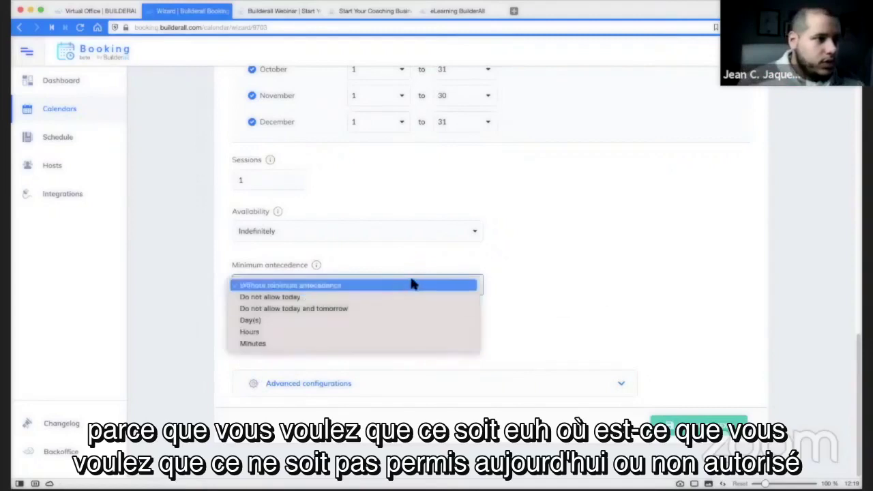
click(260, 337)
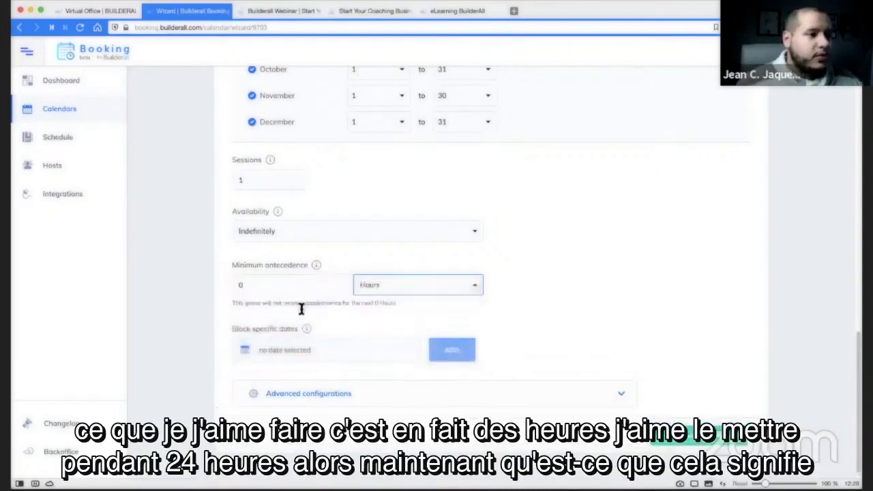
click(246, 286)
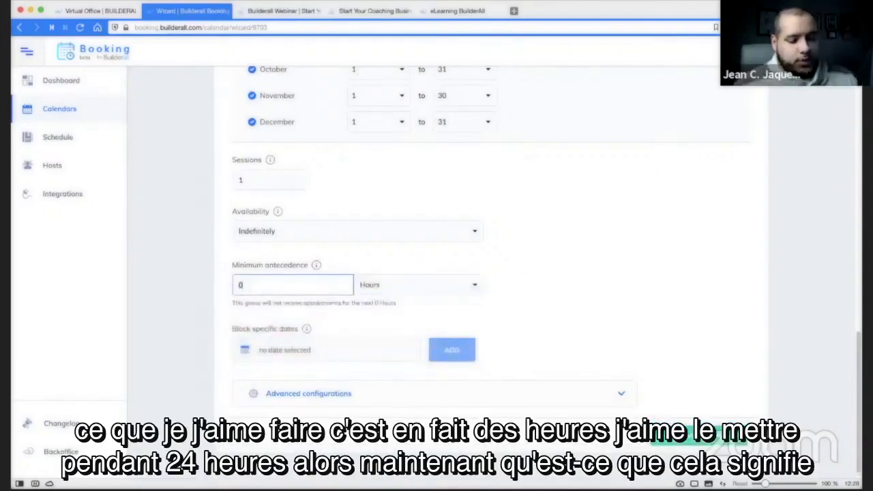
text(24)
click(518, 279)
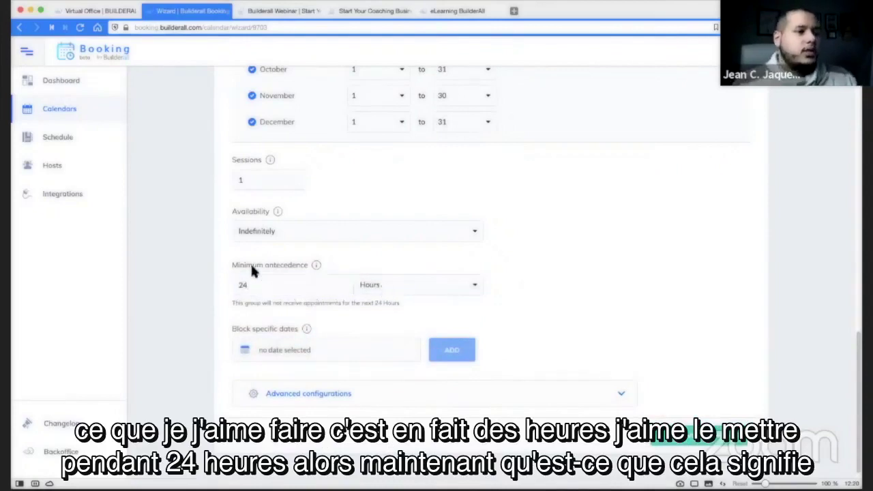
drag(230, 267, 347, 270)
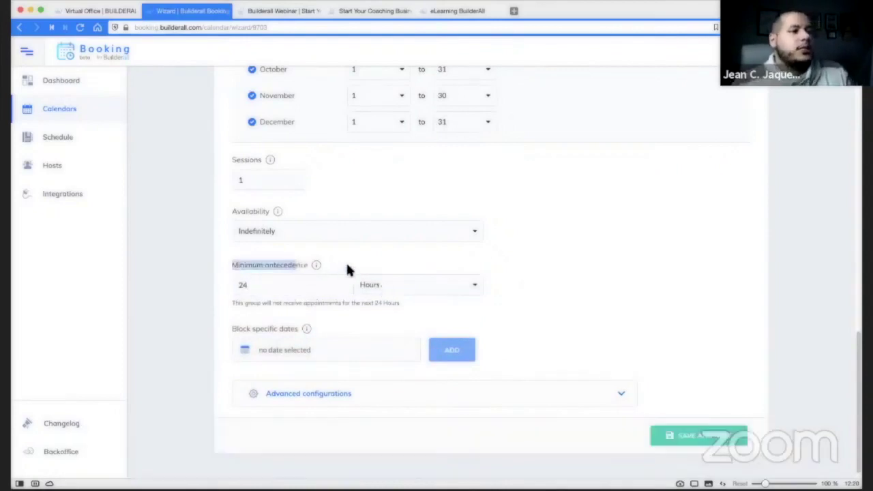
click(347, 270)
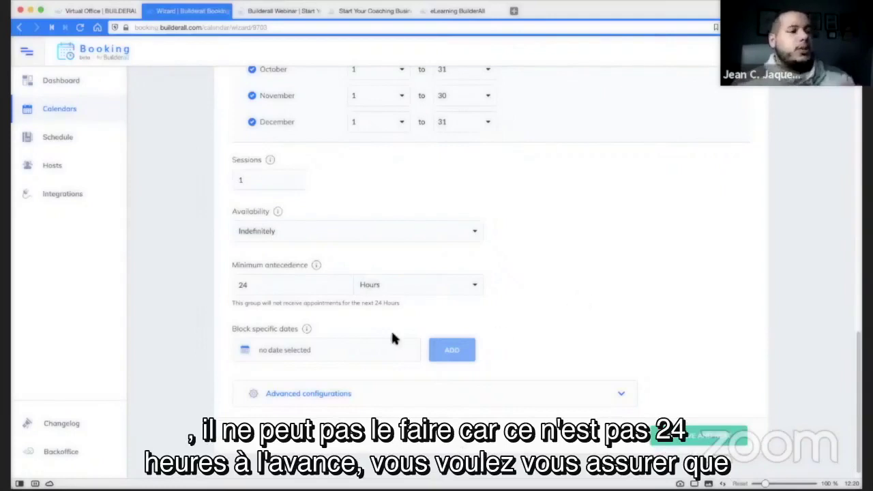
Step: Switch the minimum antecedence to days, trying 2 days and 1 day
click(421, 285)
click(272, 286)
key(Down)
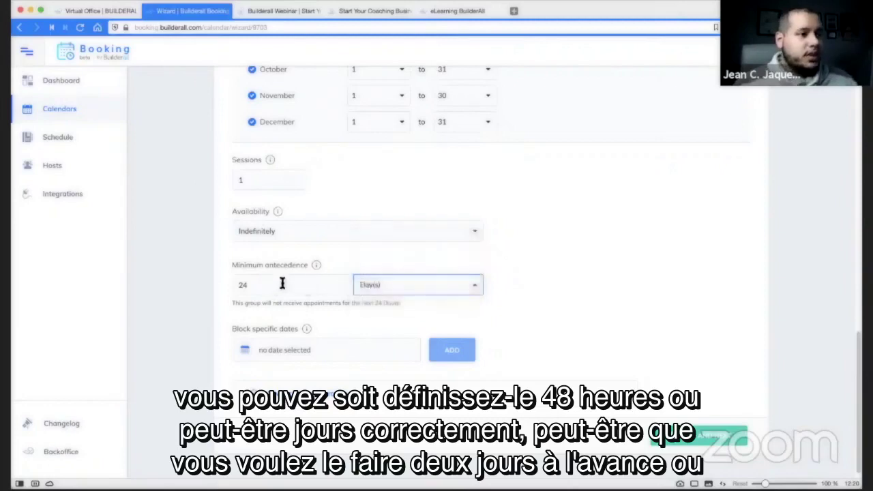
click(281, 286)
key(super+a)
text(2)
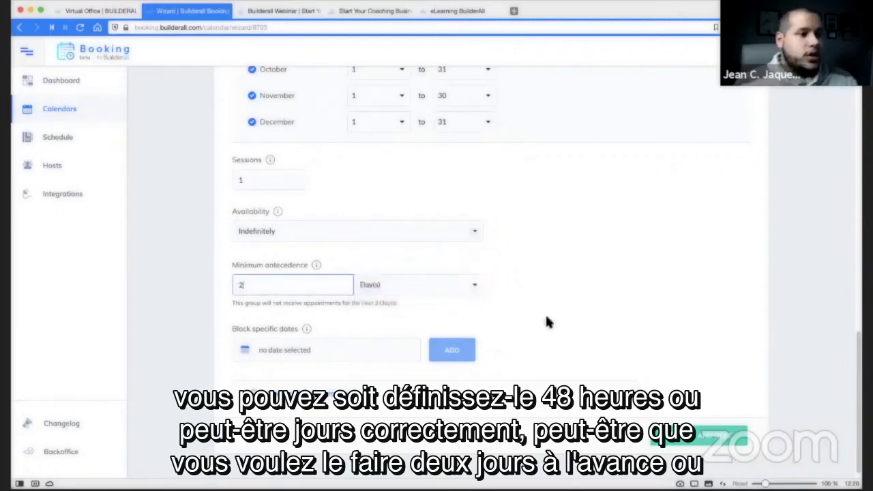
key(BackSpace)
text(1)
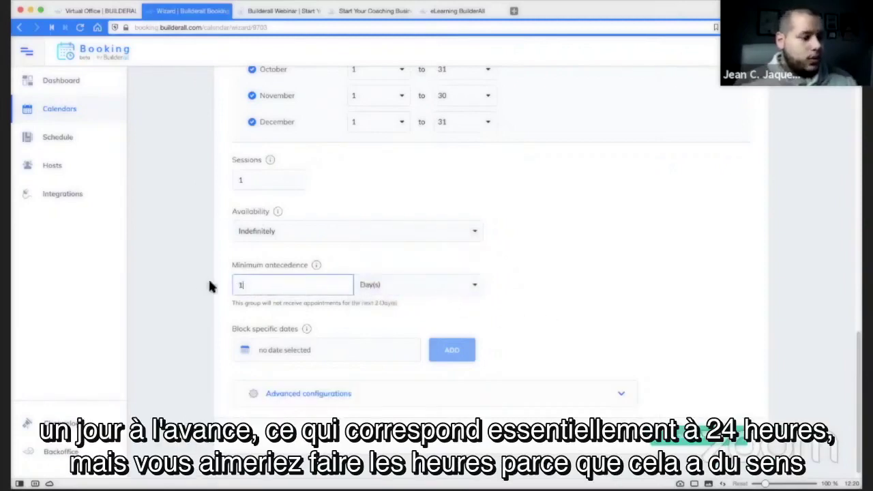
Step: Switch the minimum antecedence unit back to hours and enter 24
click(393, 286)
click(390, 296)
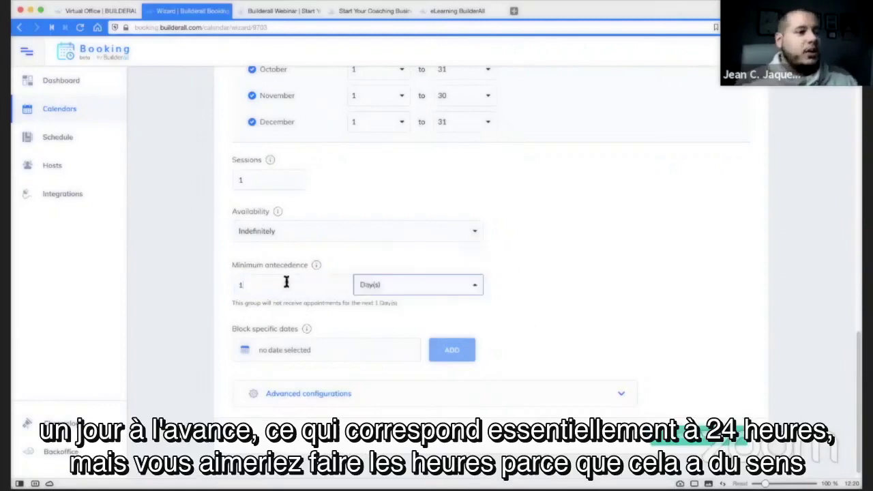
click(258, 287)
key(BackSpace)
text(24)
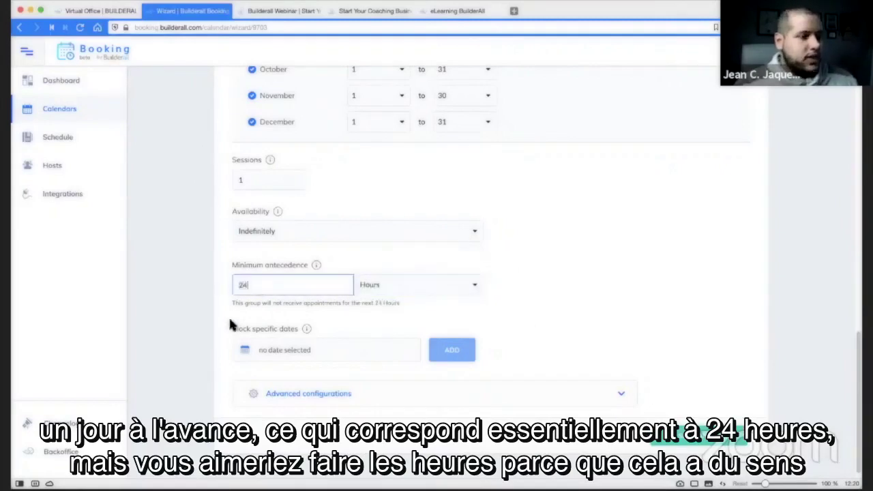
click(545, 297)
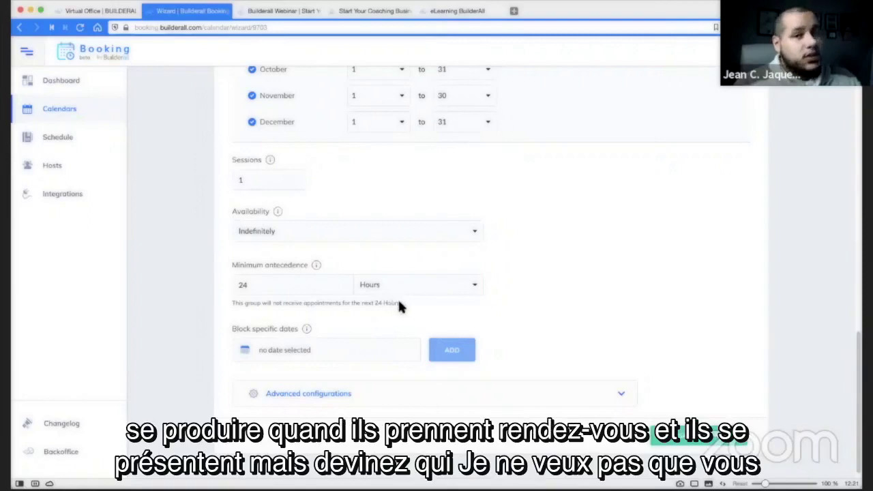
drag(400, 303, 383, 303)
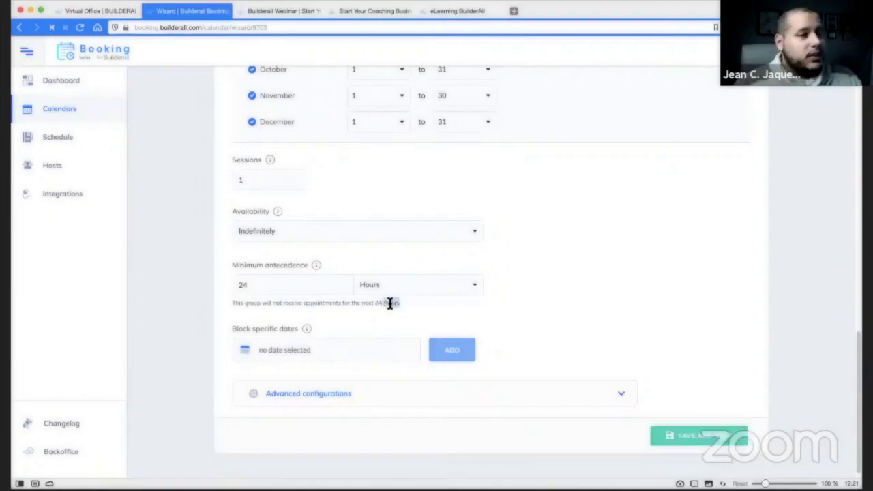
click(400, 303)
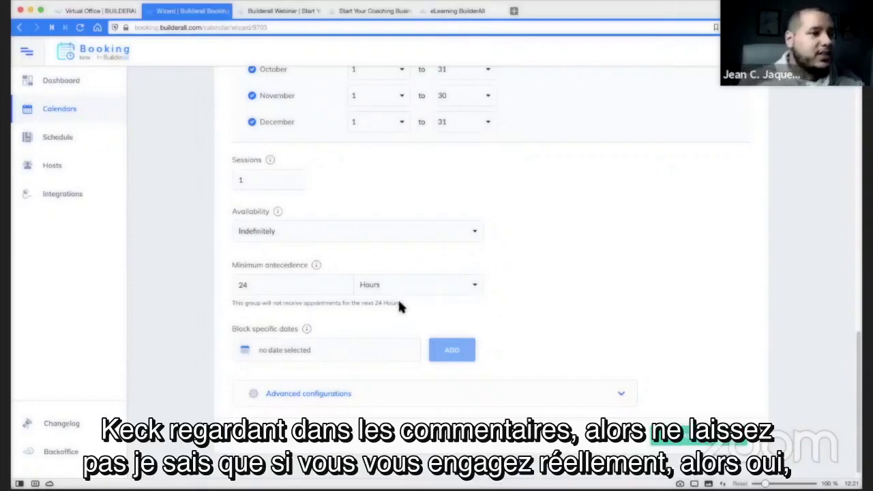
drag(401, 305, 372, 304)
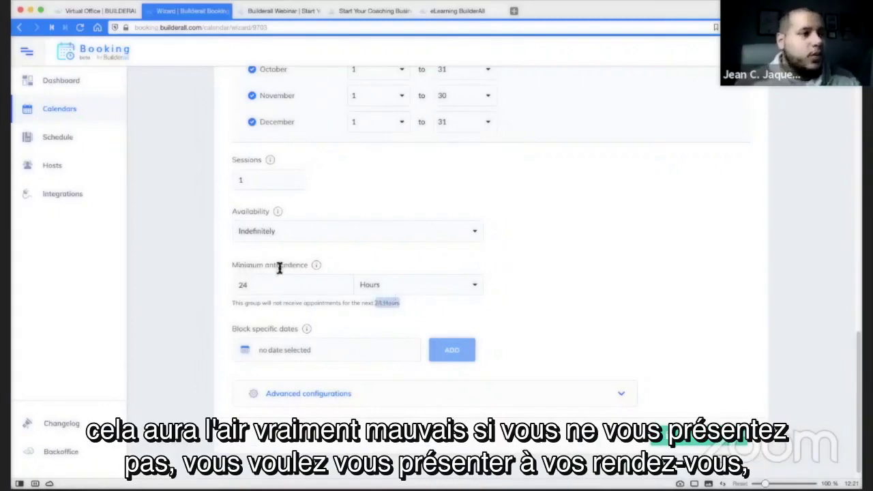
click(560, 289)
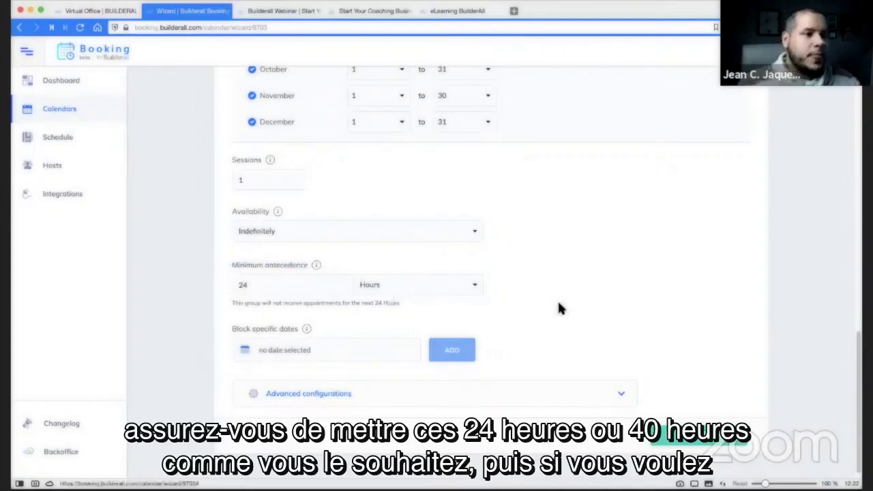
scroll(409, 328, down, 1)
drag(252, 318, 299, 319)
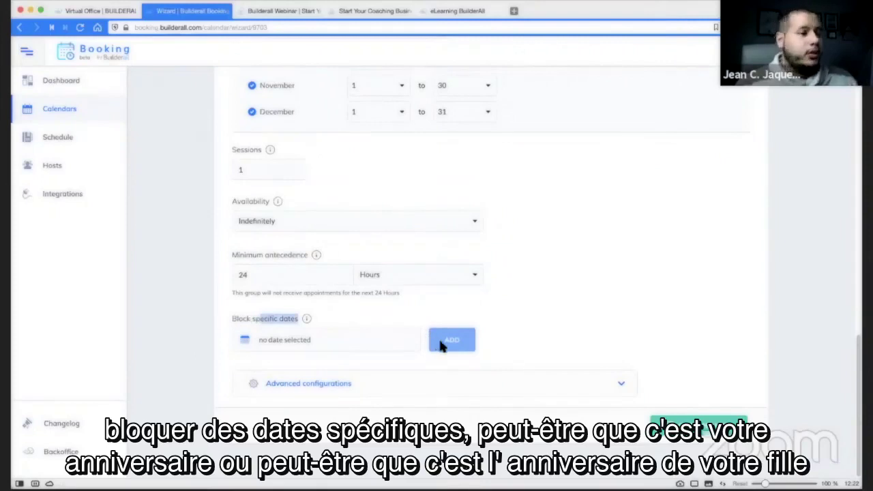
click(515, 334)
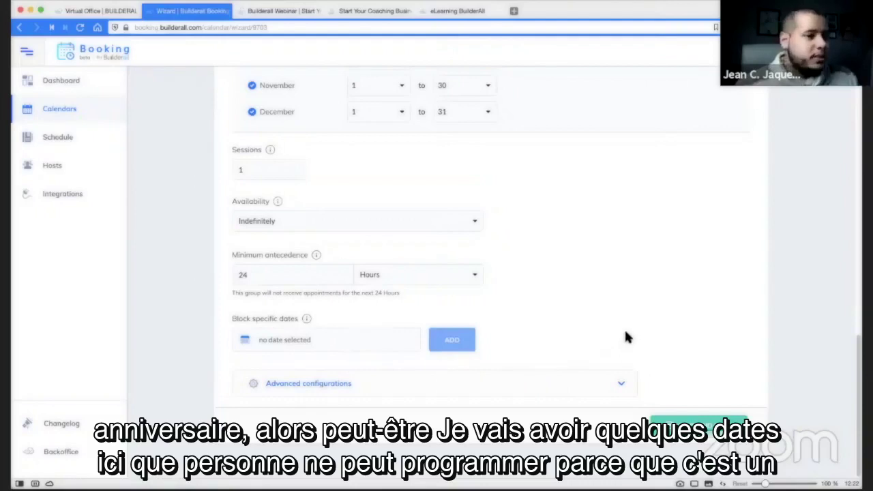
Step: Expand the advanced configurations and set the scheduling limit by email to 1 Schedule
click(567, 387)
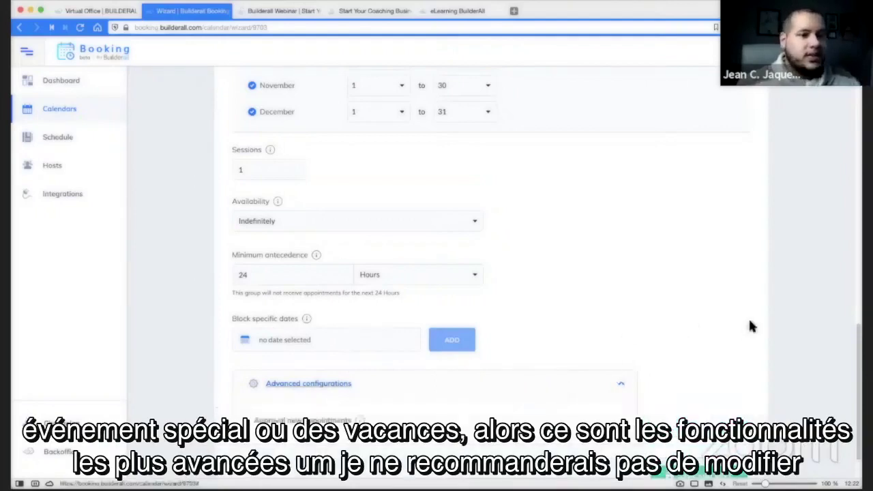
scroll(753, 327, down, 3)
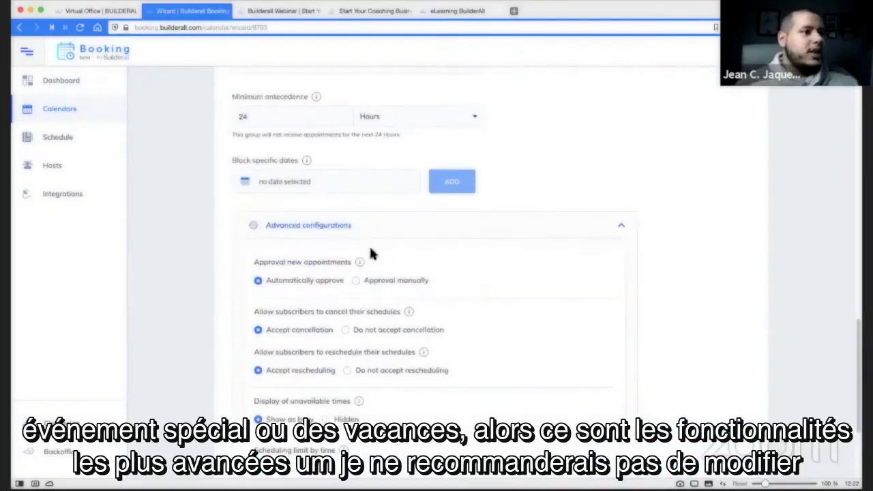
scroll(469, 268, down, 3)
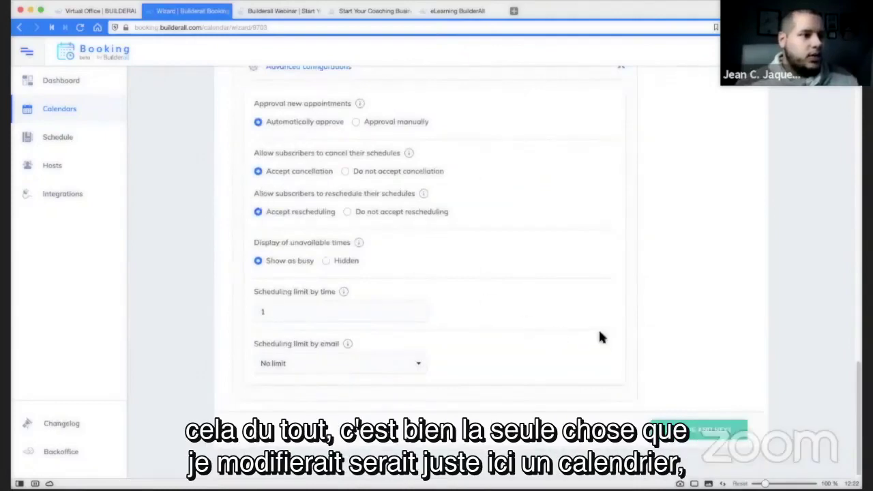
scroll(441, 363, down, 1)
click(374, 357)
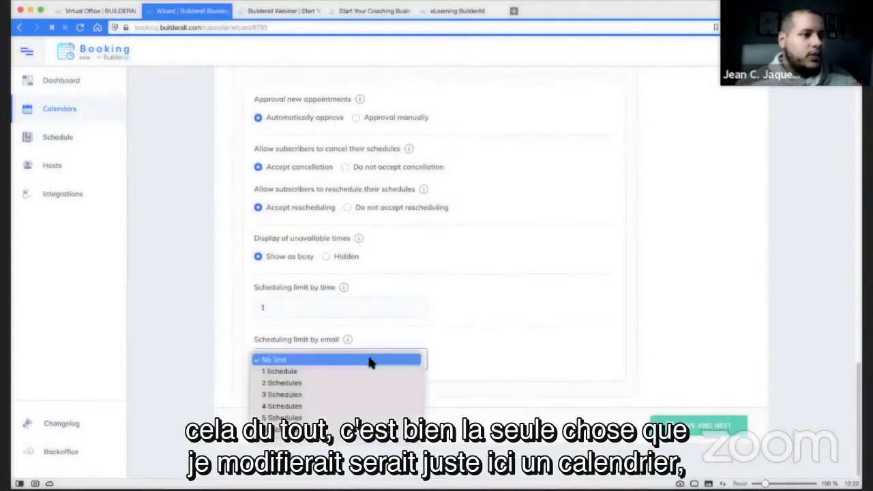
click(295, 372)
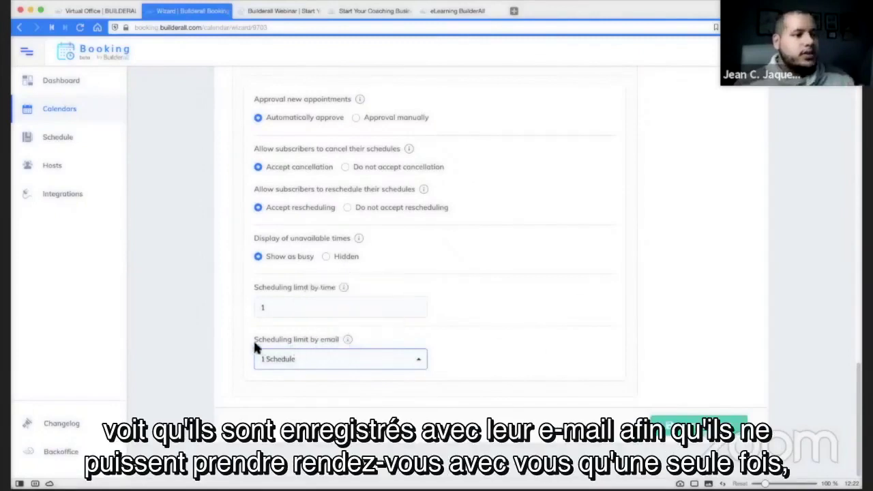
drag(339, 340, 283, 341)
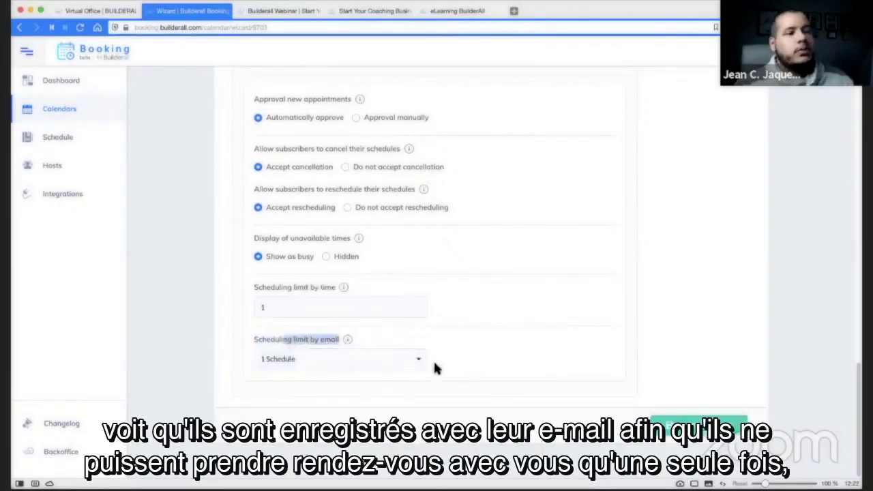
Step: Try No limit as the scheduling limit by email, and return it to 1 Schedule
click(386, 361)
click(298, 360)
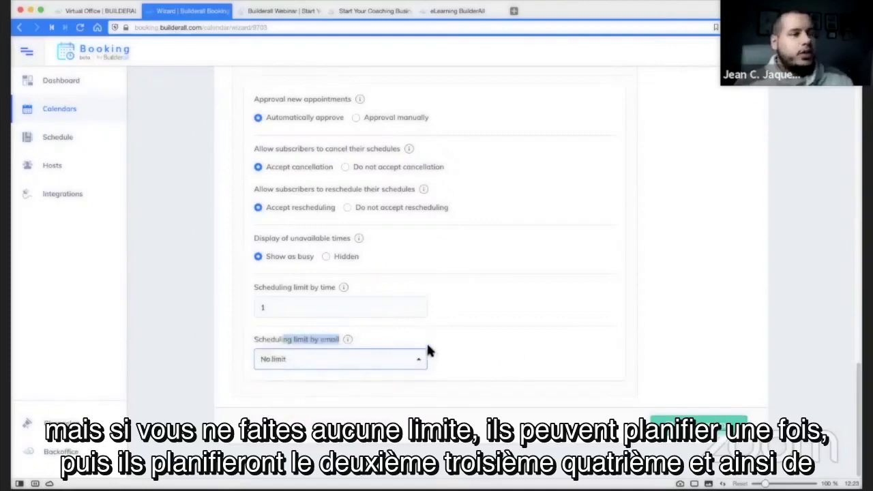
click(325, 357)
click(298, 376)
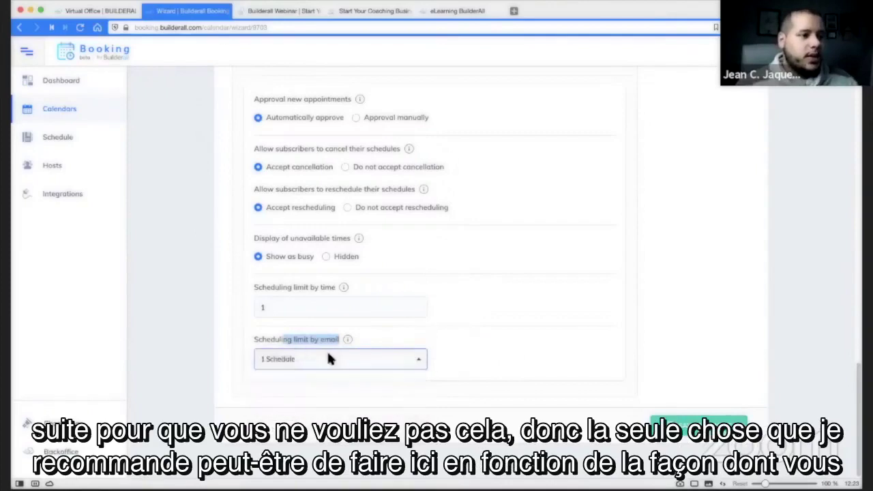
click(327, 357)
click(510, 355)
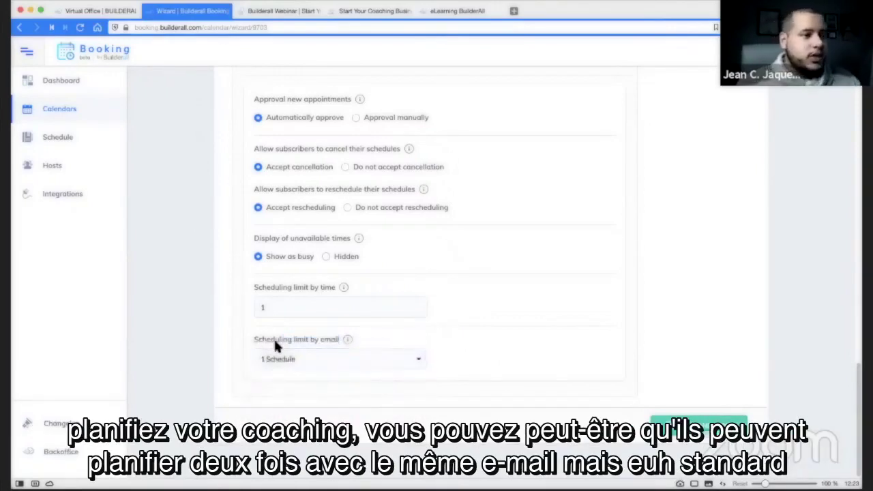
click(285, 356)
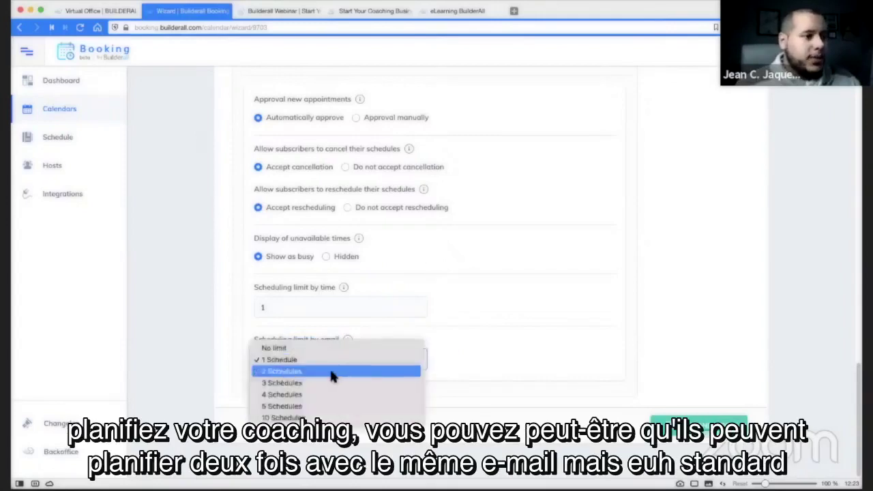
click(413, 360)
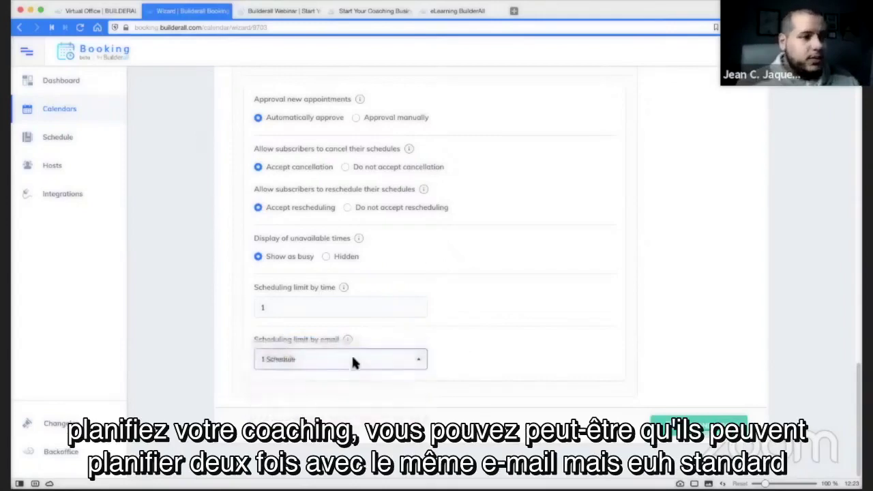
click(351, 355)
click(288, 362)
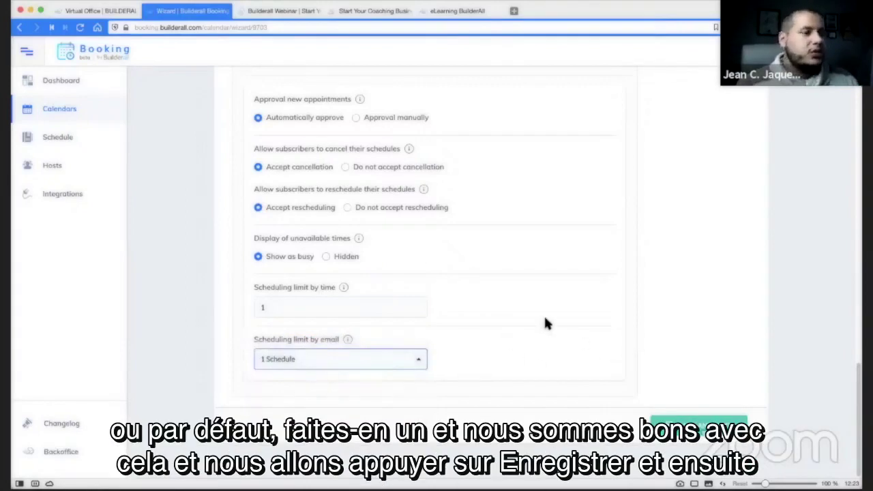
Step: Save the calendar's scheduling settings and continue to the form fields stage
scroll(707, 321, up, 10)
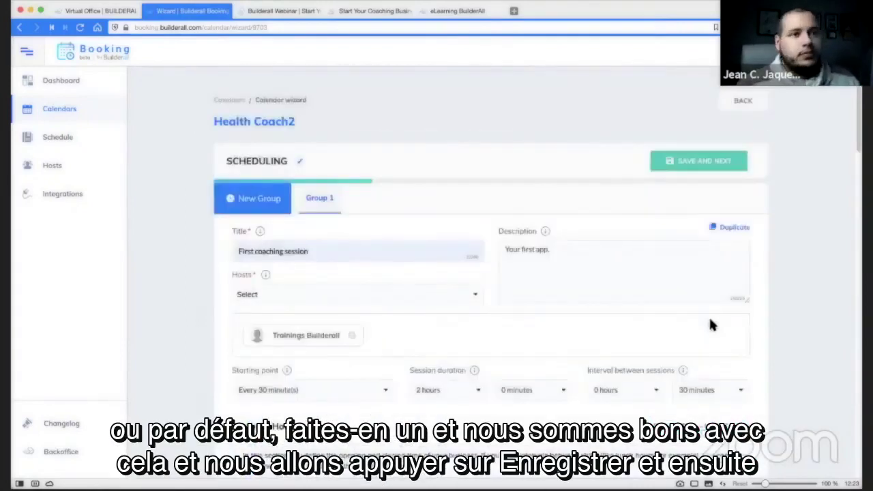
scroll(649, 294, down, 10)
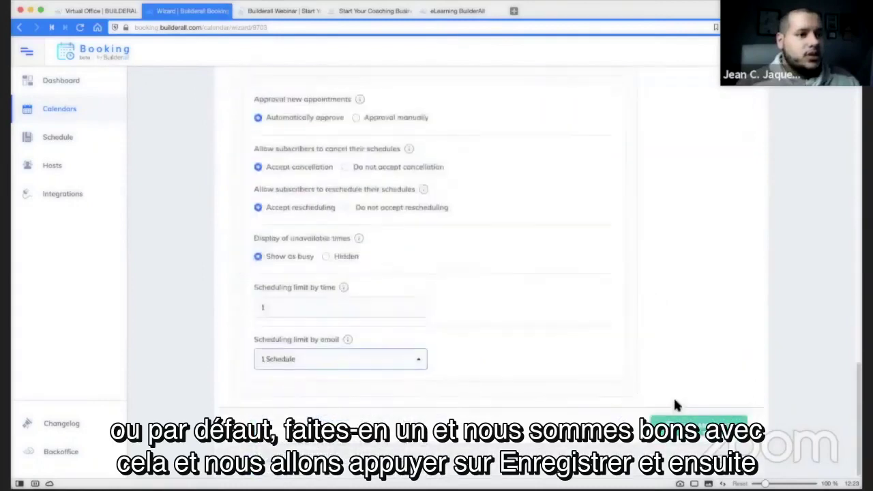
click(698, 429)
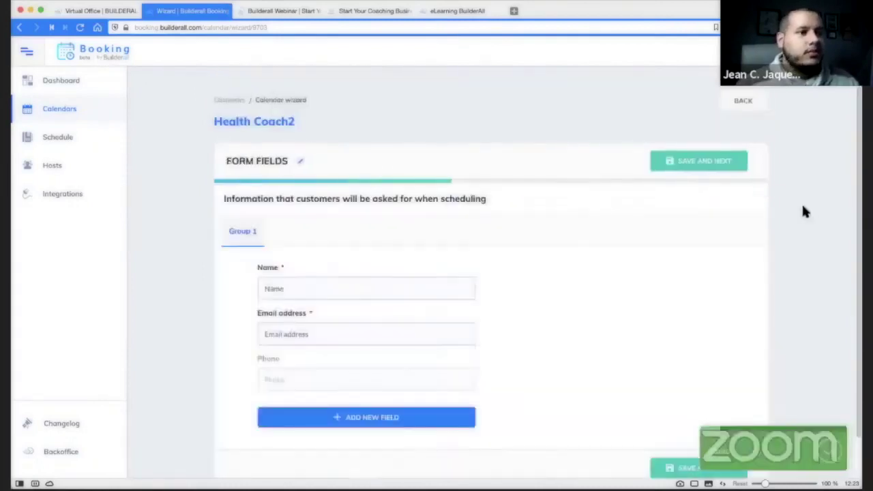
Step: Examine the information customers are asked for when scheduling, including the title settings of the Name field
scroll(448, 264, down, 1)
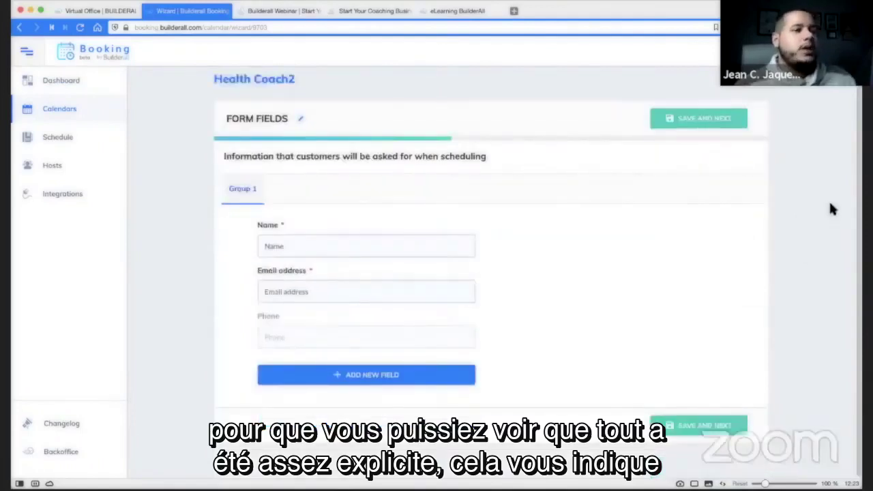
drag(225, 156, 352, 169)
click(242, 161)
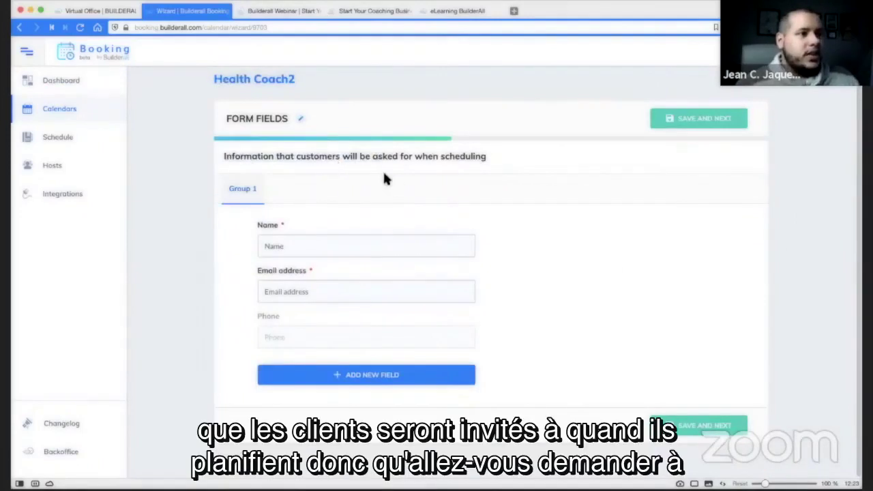
mouse_move(588, 281)
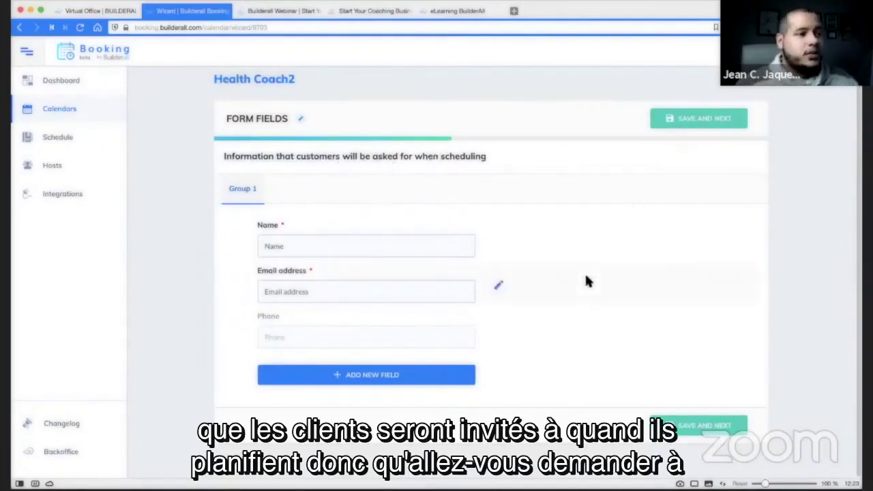
mouse_move(335, 253)
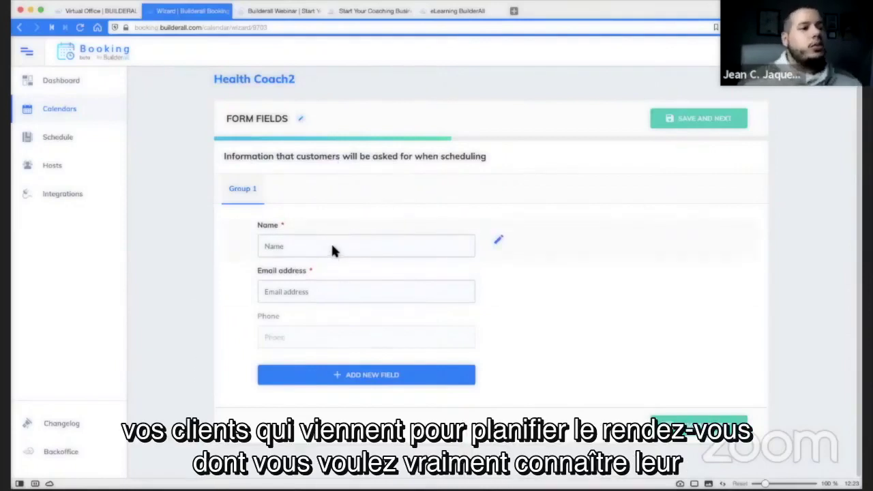
click(499, 244)
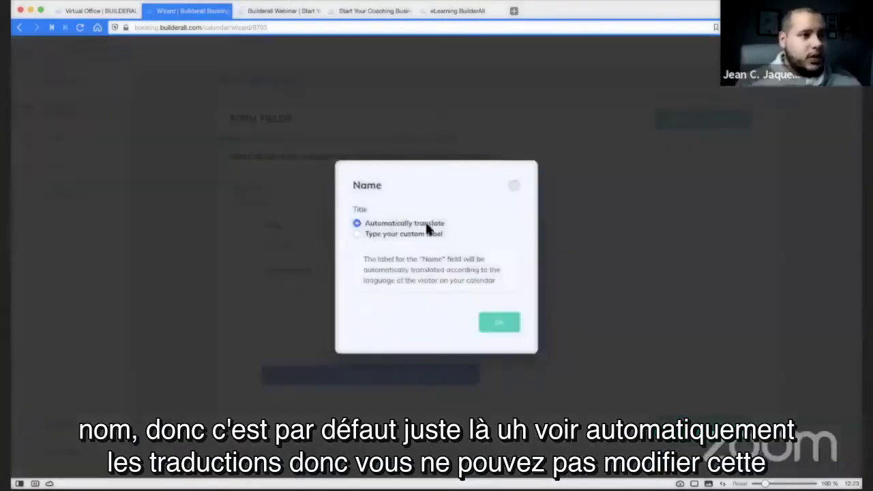
click(516, 189)
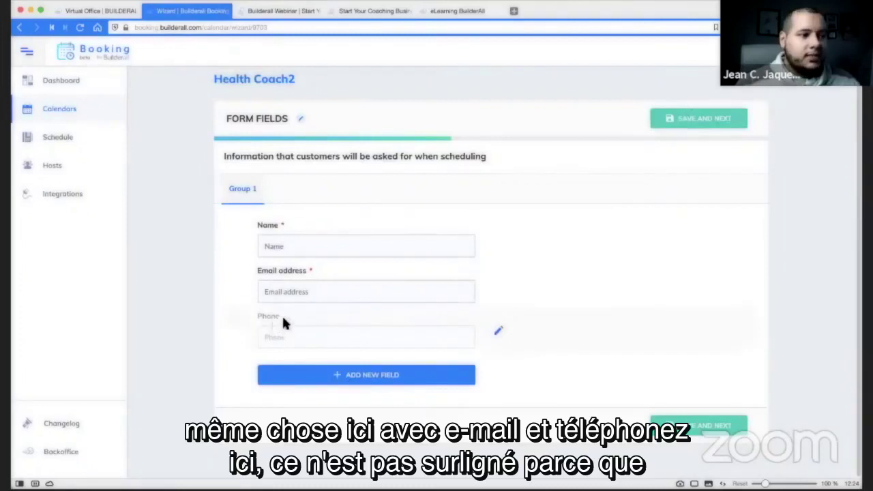
Step: Make the Phone field required on the booking form, keeping its automatically translated title
click(497, 333)
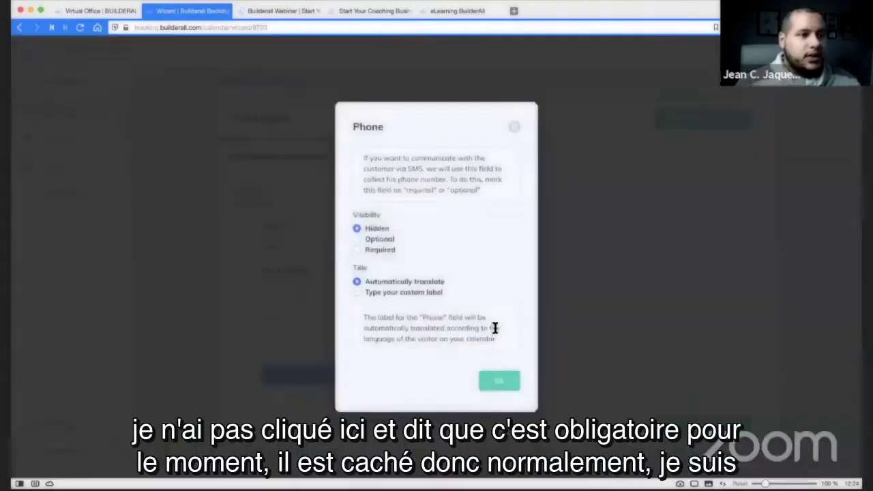
click(357, 249)
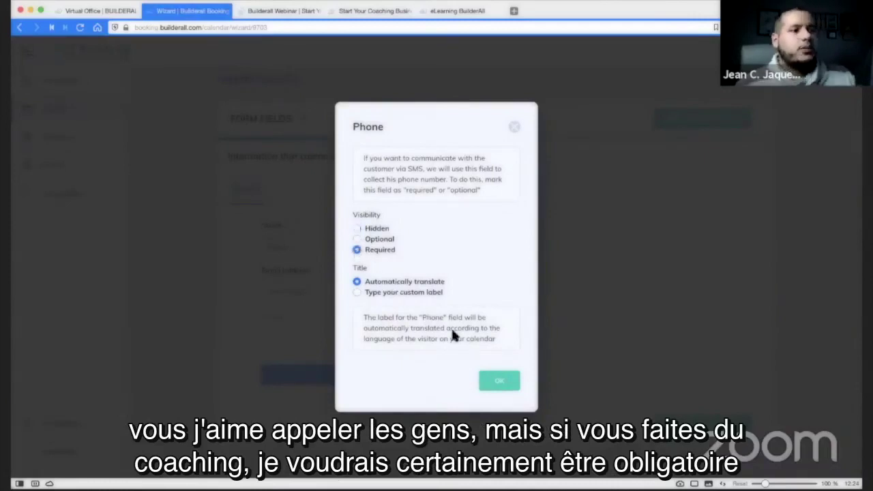
click(494, 381)
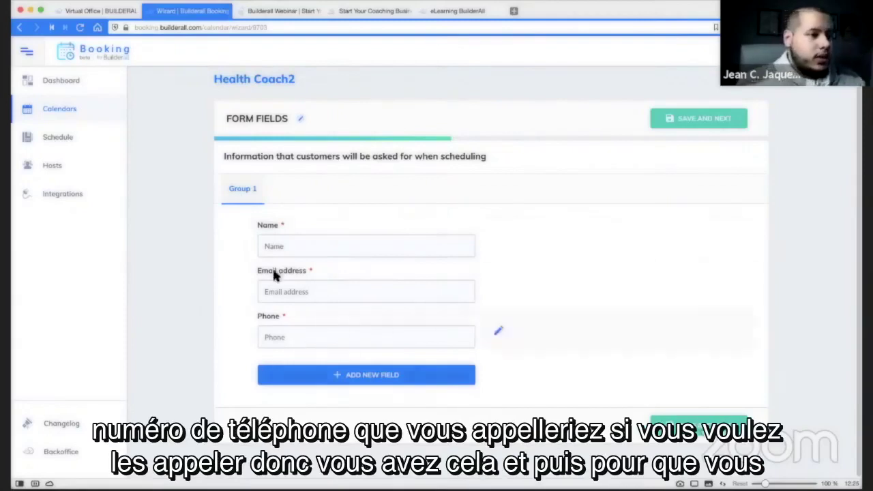
Step: Start a new form field titled "Whats your sex" with Checkboxes as its response type
click(372, 377)
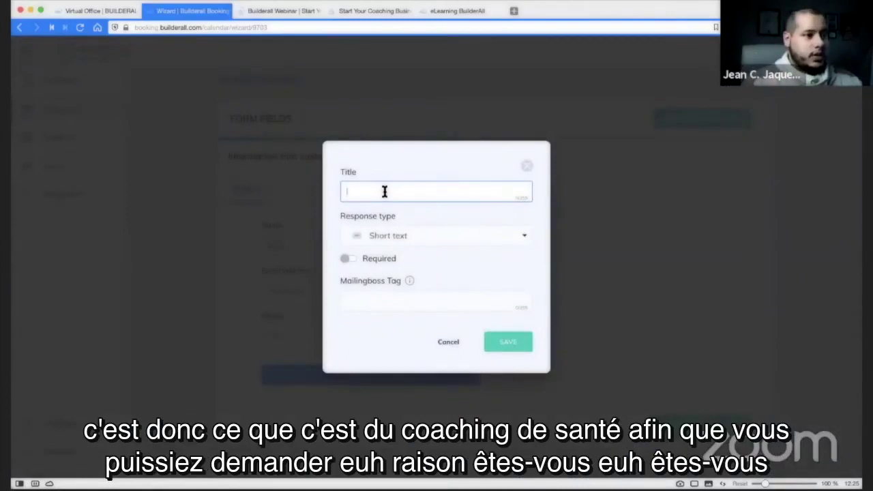
text(Are)
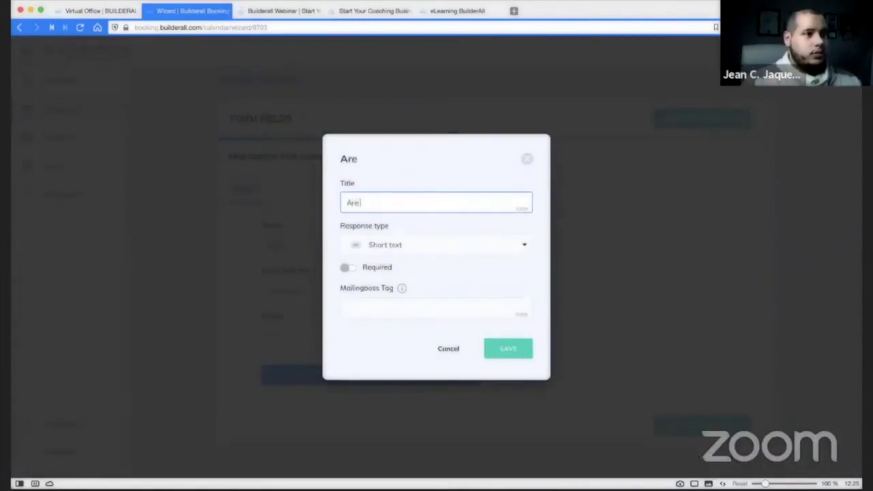
key(BackSpace)
key(BackSpace)
key(BackSpace)
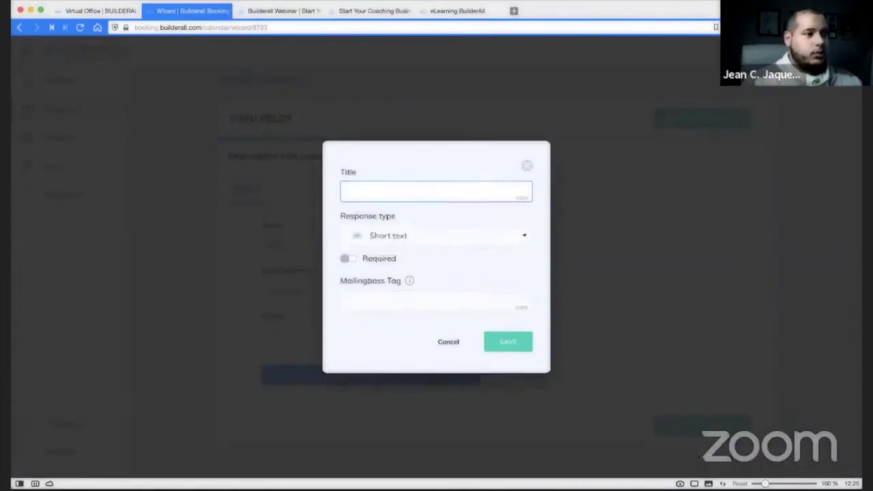
text(Whats your sex)
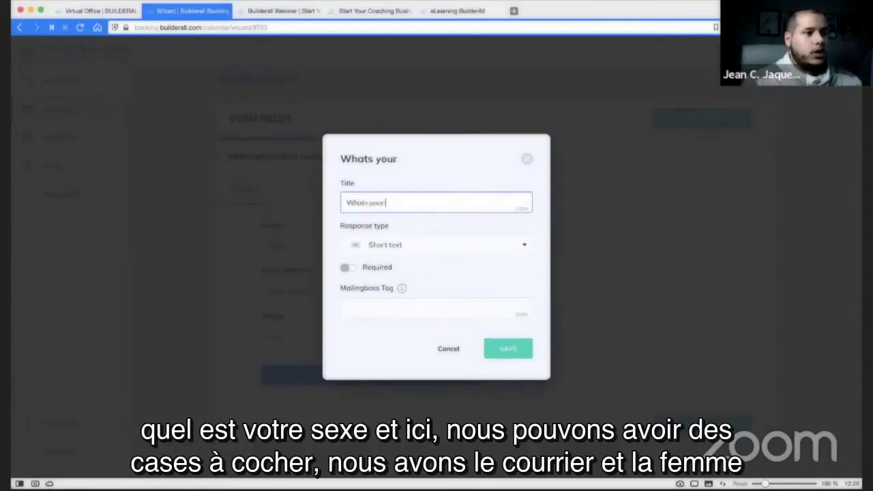
click(411, 245)
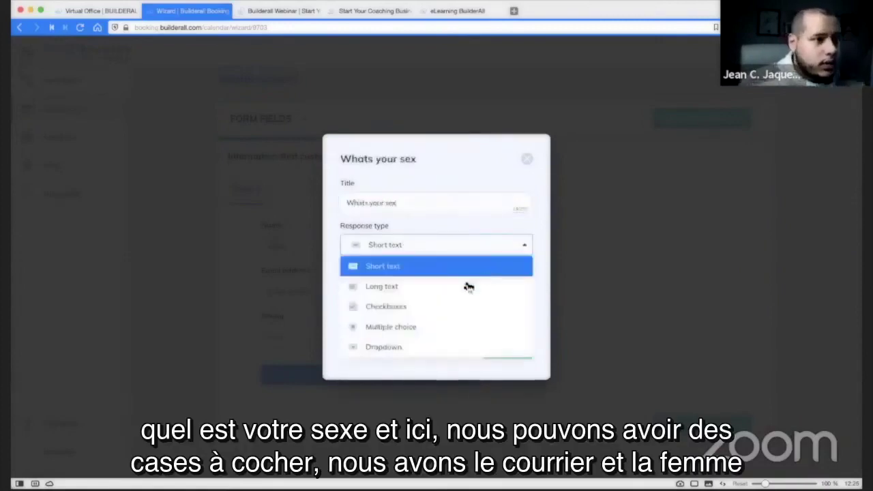
click(396, 307)
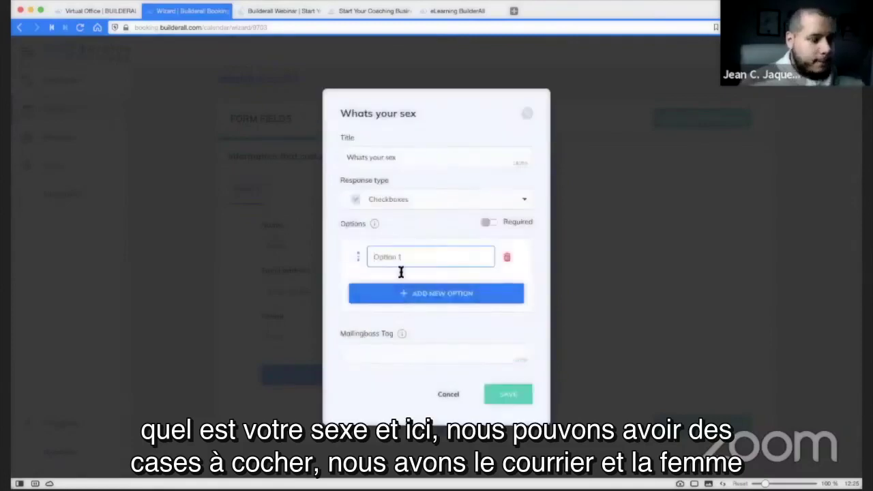
Step: Give the checkbox field the options MALE and FEMALE and save it to the form
text(MALE)
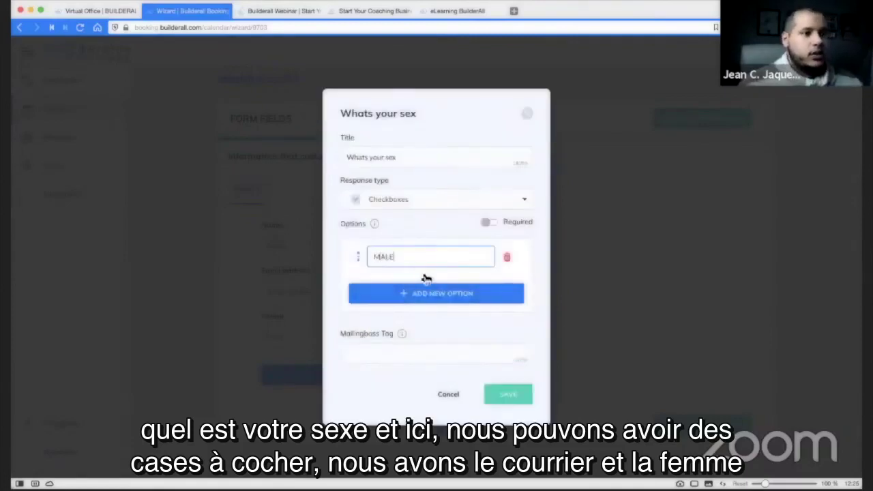
click(429, 292)
text(Femal)
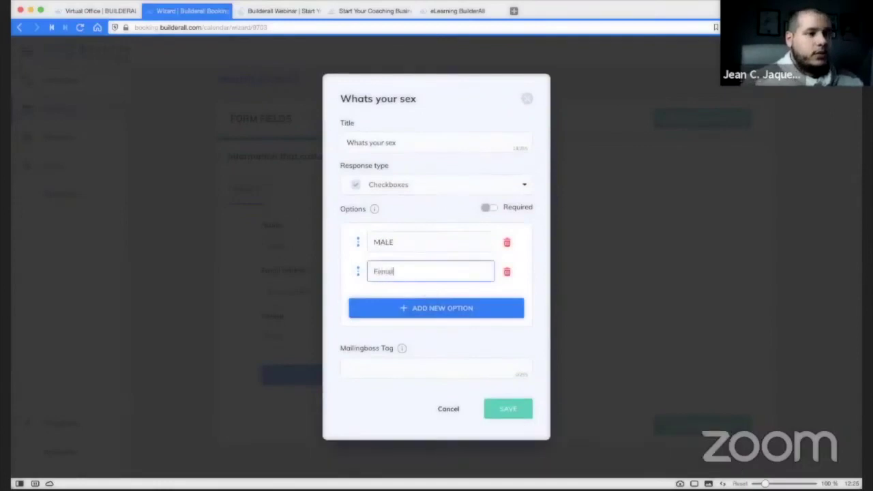
key(BackSpace)
key(BackSpace)
key(BackSpace)
key(BackSpace)
text(EMALE)
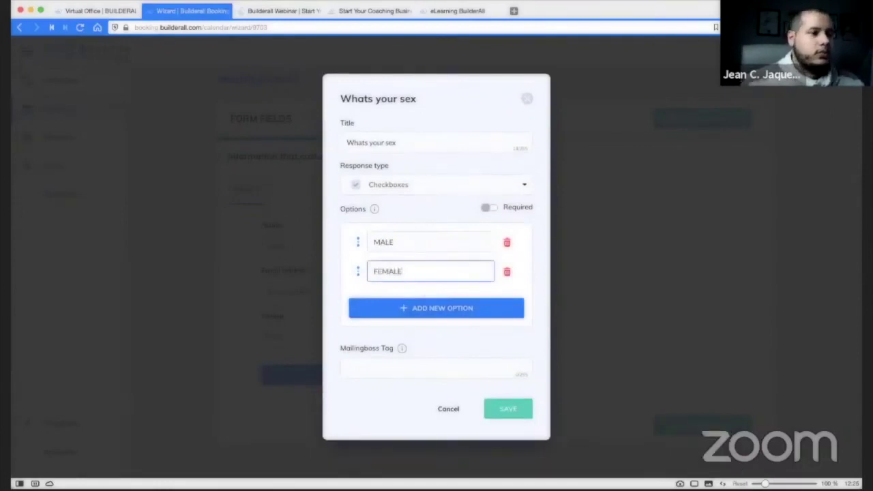
click(429, 307)
click(508, 286)
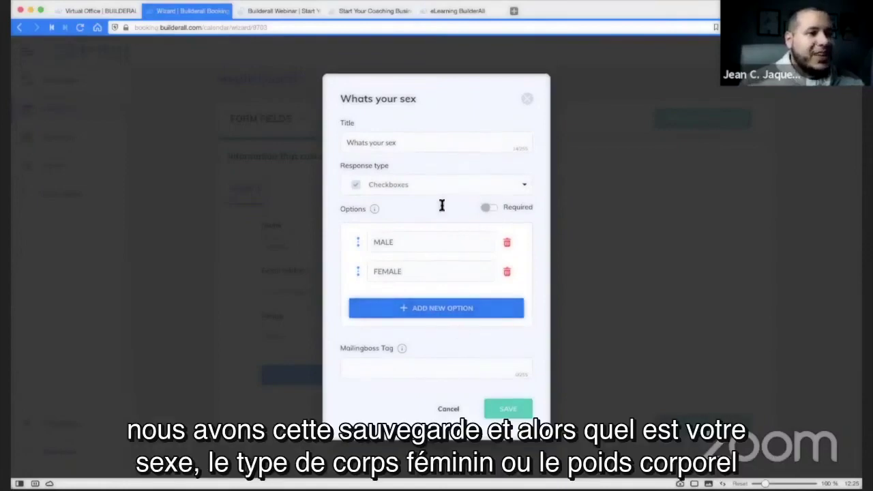
click(506, 410)
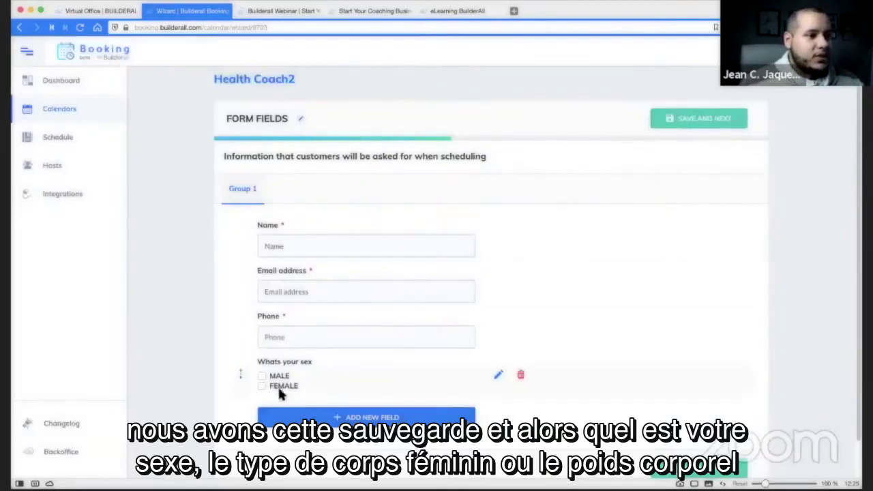
Step: Add a form field titled "Body Weight" with Short text as its response type and save it to the form
click(409, 418)
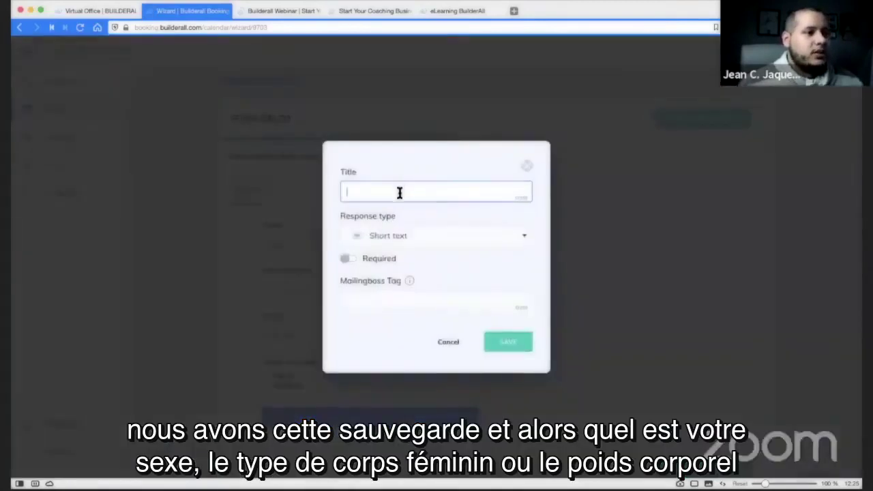
text(Bo)
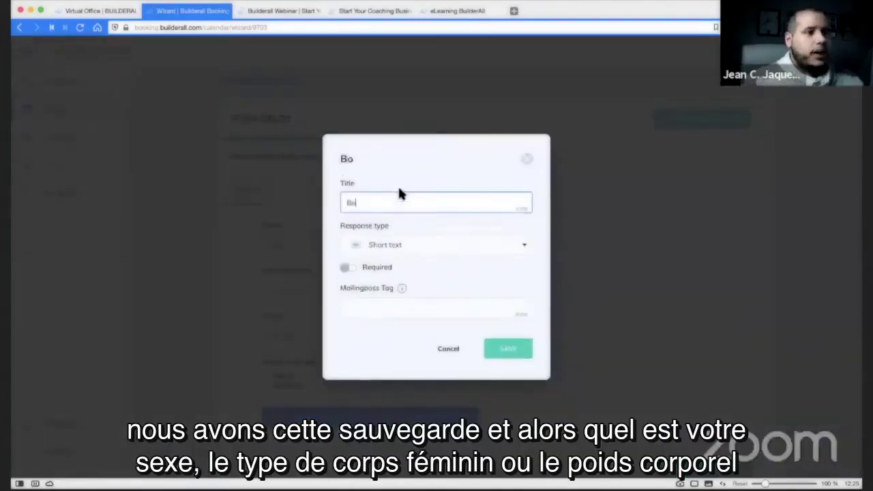
text(dy Weight)
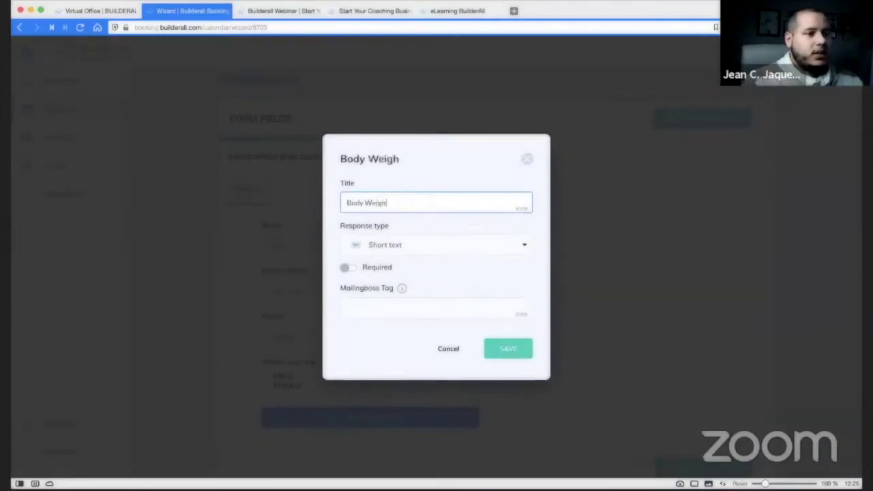
click(405, 245)
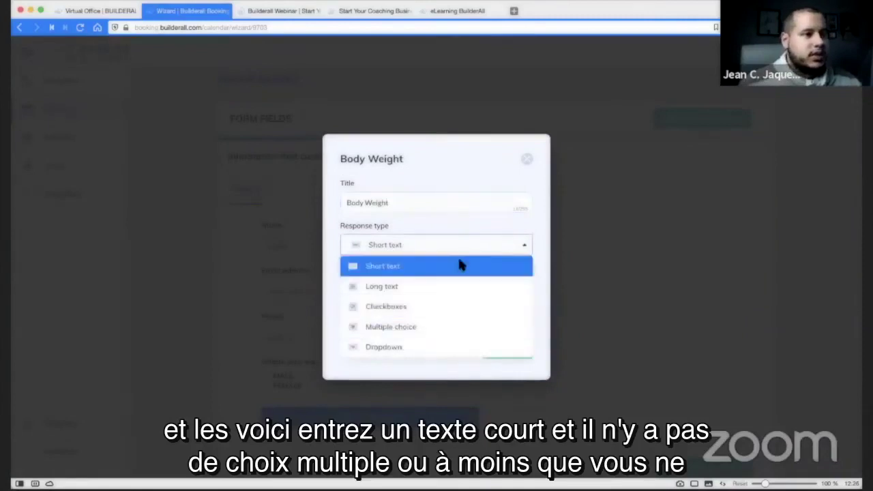
click(416, 217)
click(390, 251)
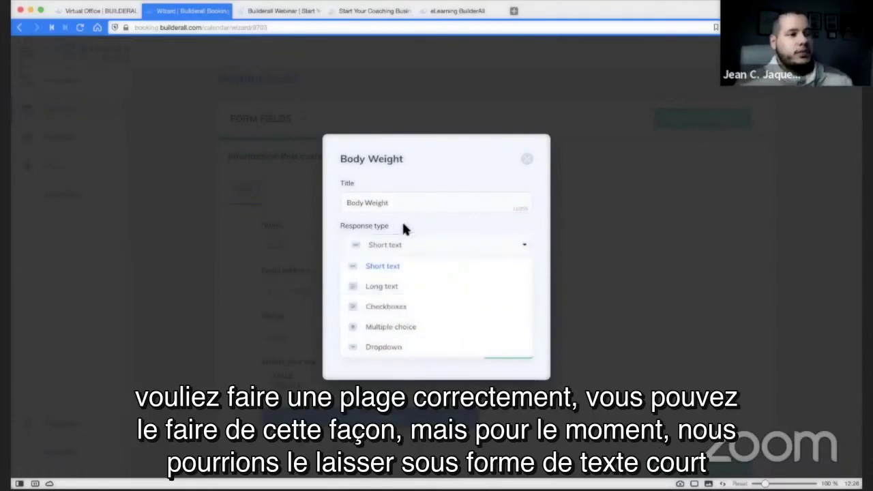
click(533, 370)
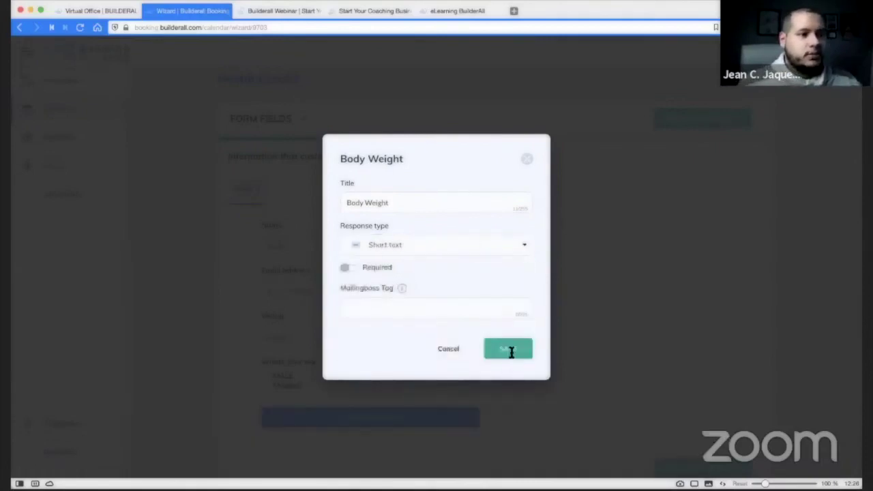
click(348, 269)
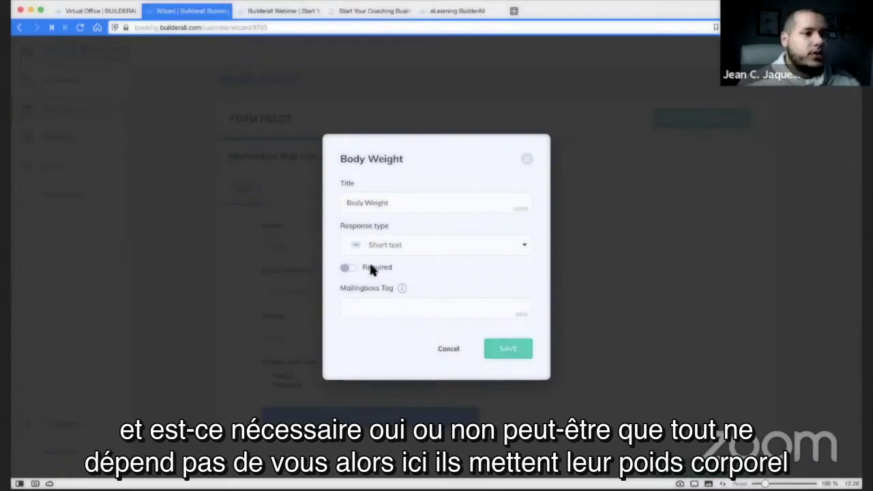
click(504, 348)
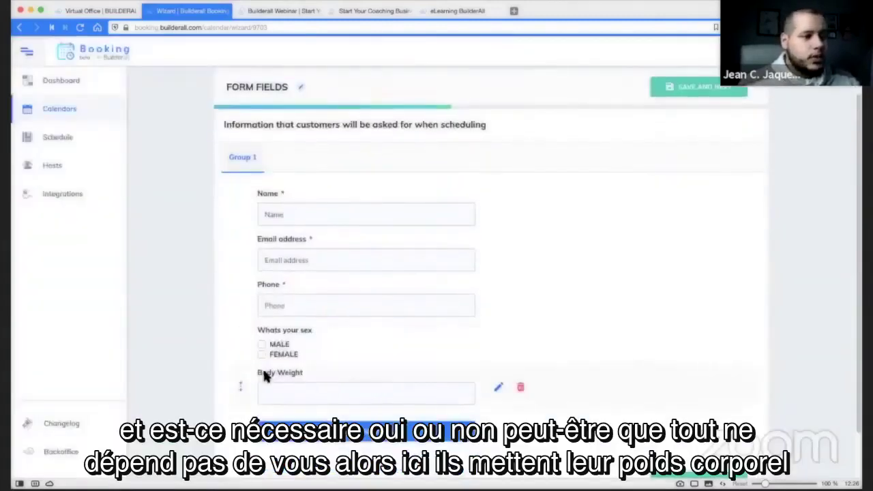
Step: Start a new form field titled "Are you willing to work out at home?" with Dropdown as its response type
click(436, 432)
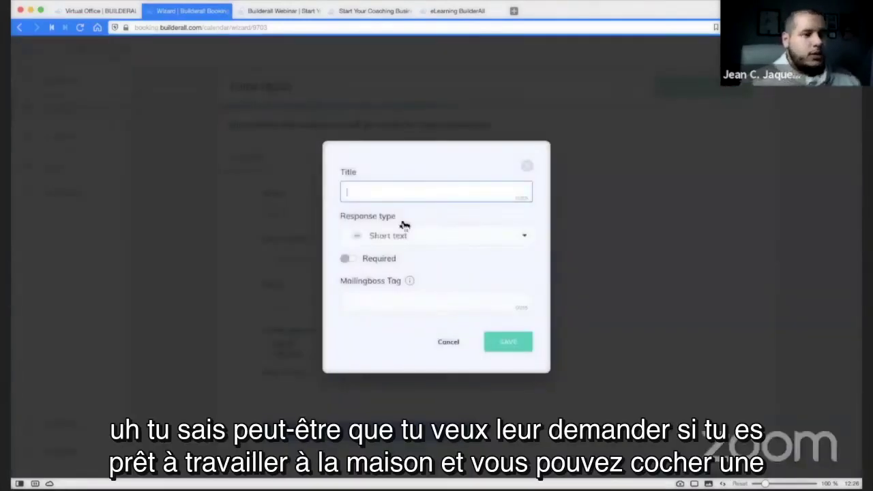
text(Are)
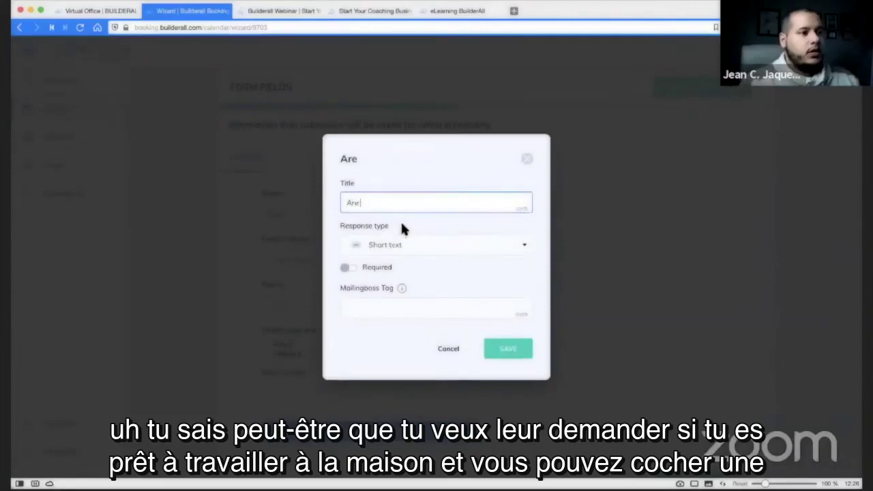
text( you willing)
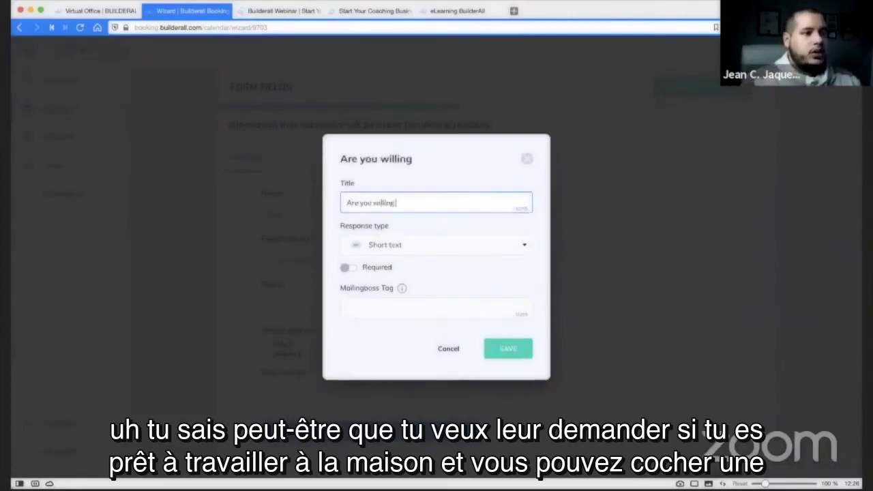
text( to work out at)
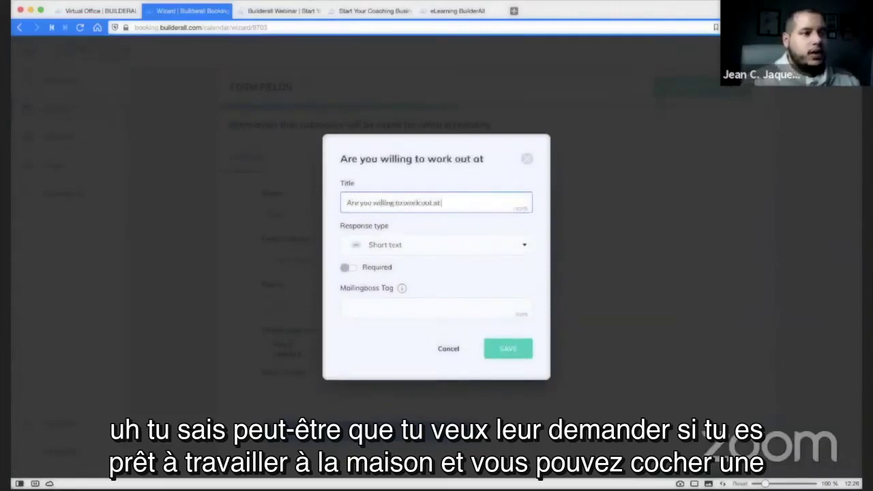
text( home?)
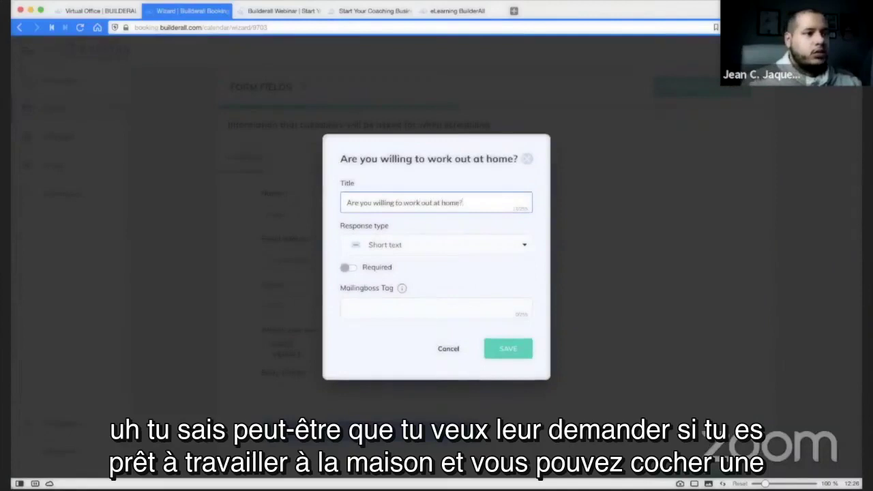
click(419, 244)
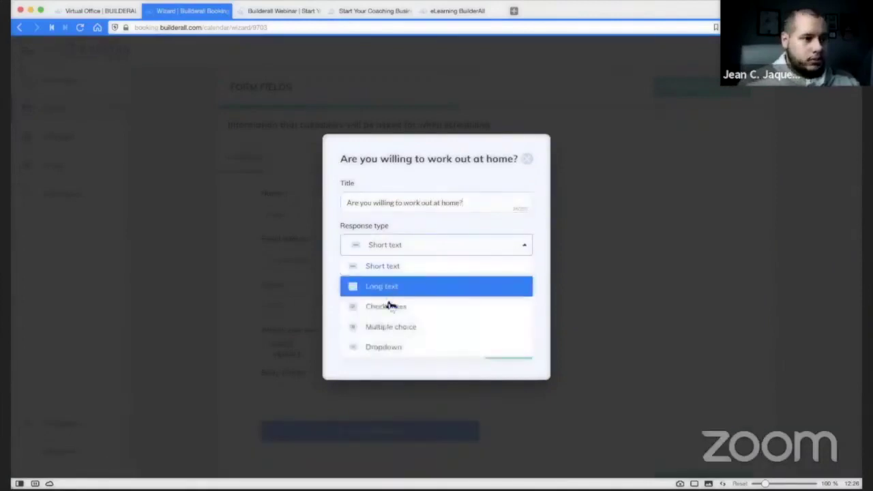
click(387, 347)
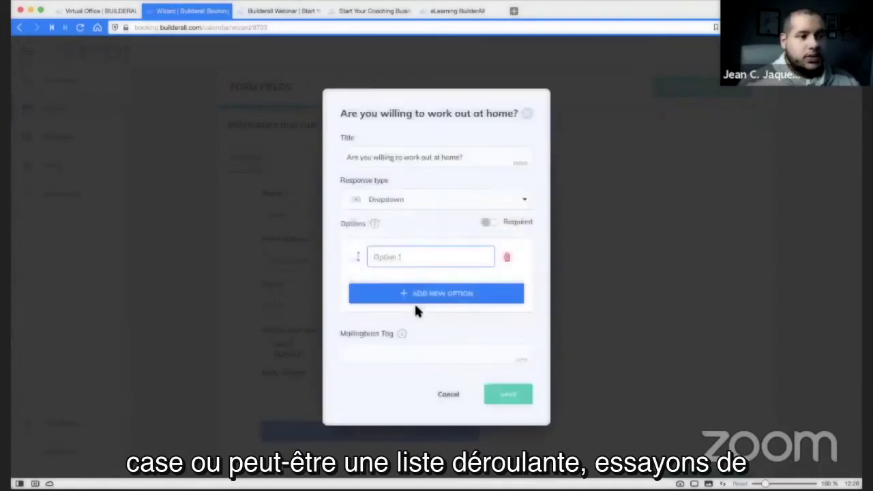
Step: Give the dropdown field the options "Yes" and "NO I CAN'T" and save it to the form
text(Yes)
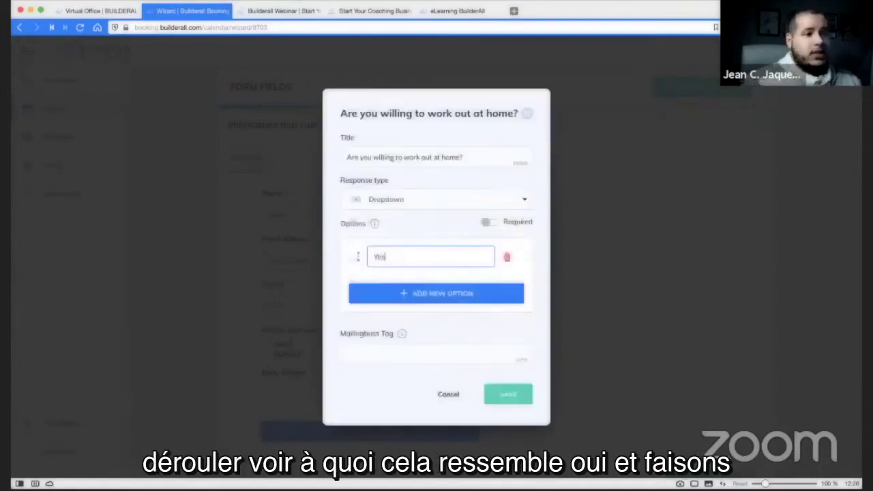
click(427, 295)
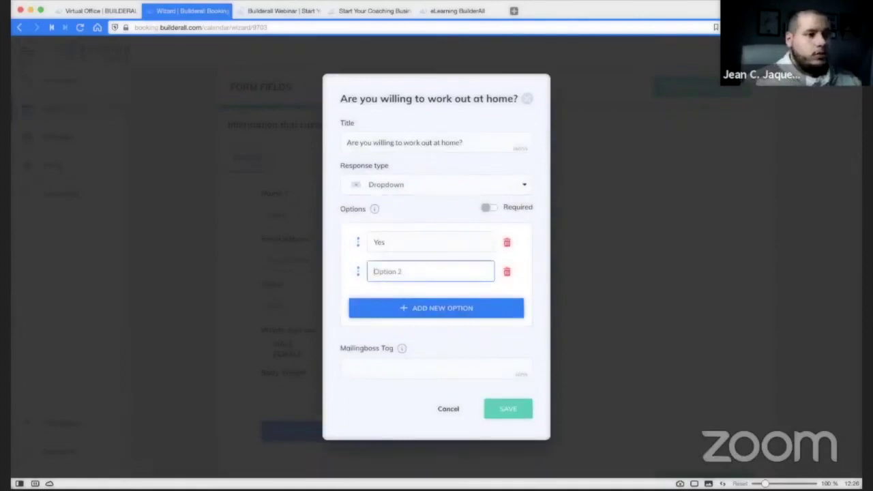
text(NO I C)
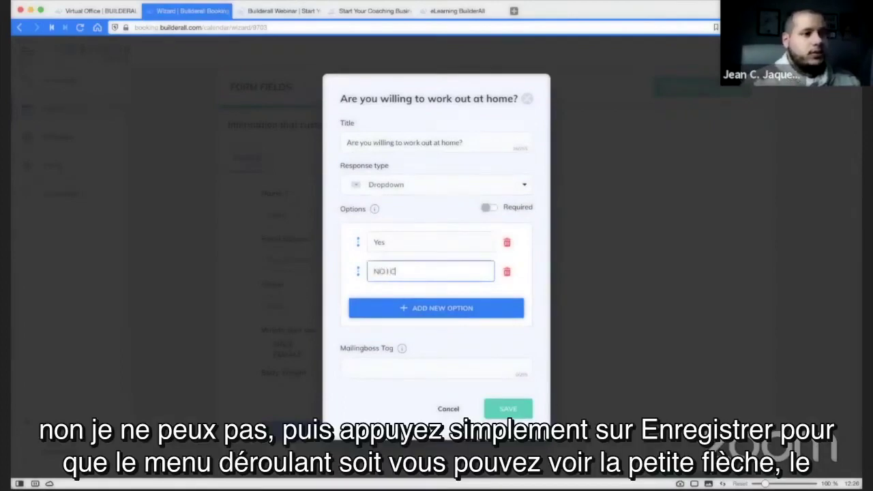
text(ANT)
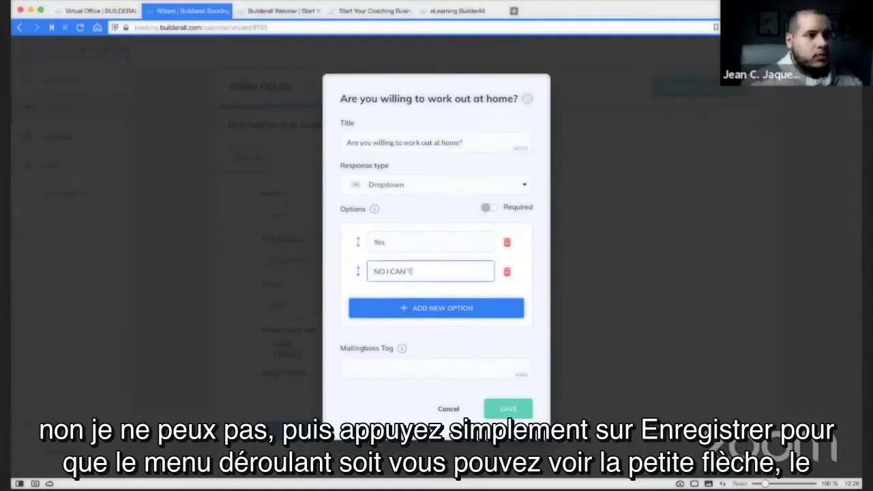
click(513, 411)
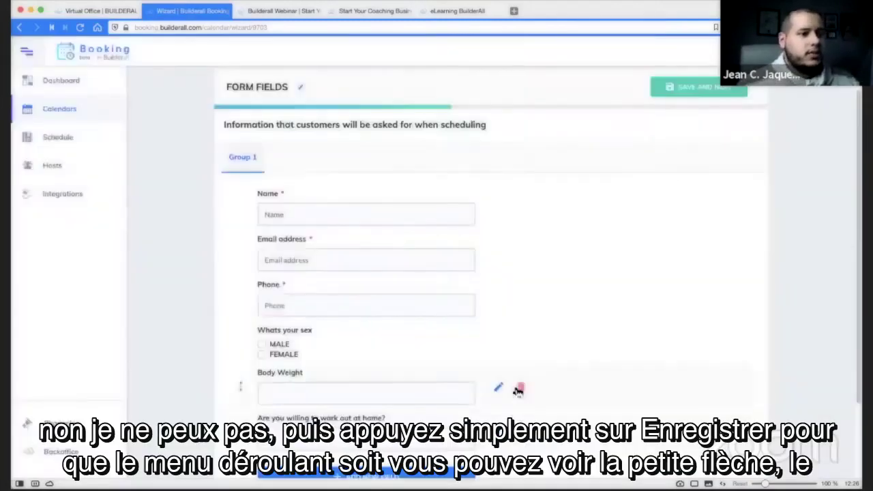
scroll(492, 382, down, 2)
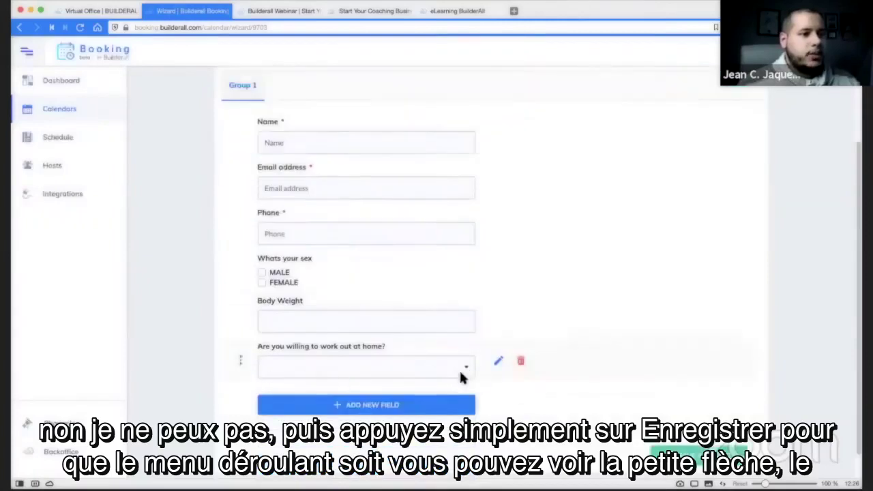
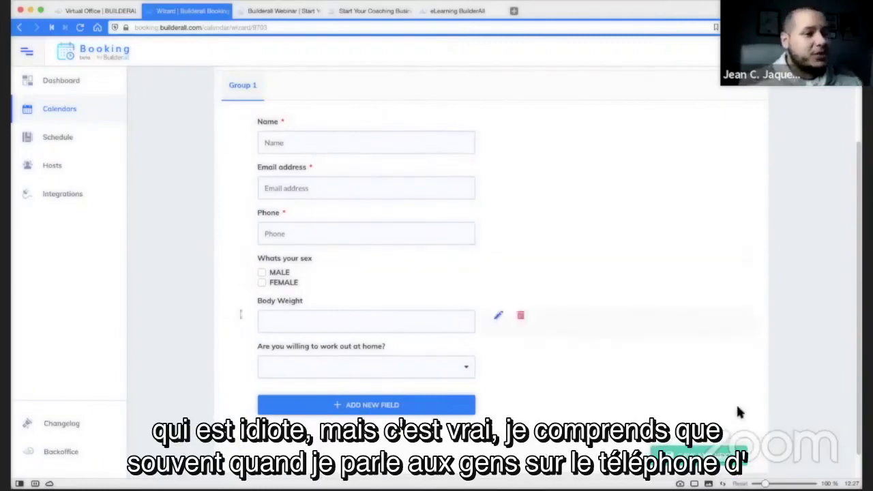
Step: Save the completed form fields and continue to the calendar's Communication settings
scroll(741, 337, down, 1)
scroll(649, 316, up, 3)
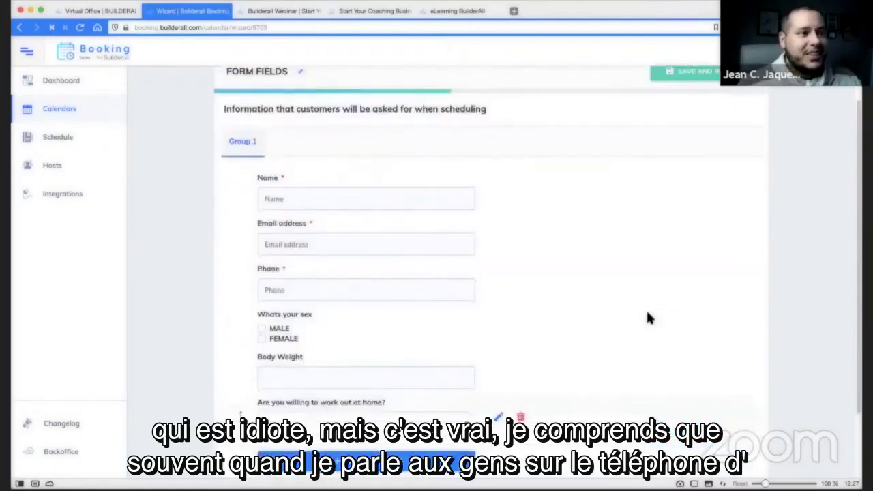
scroll(649, 318, down, 3)
click(713, 429)
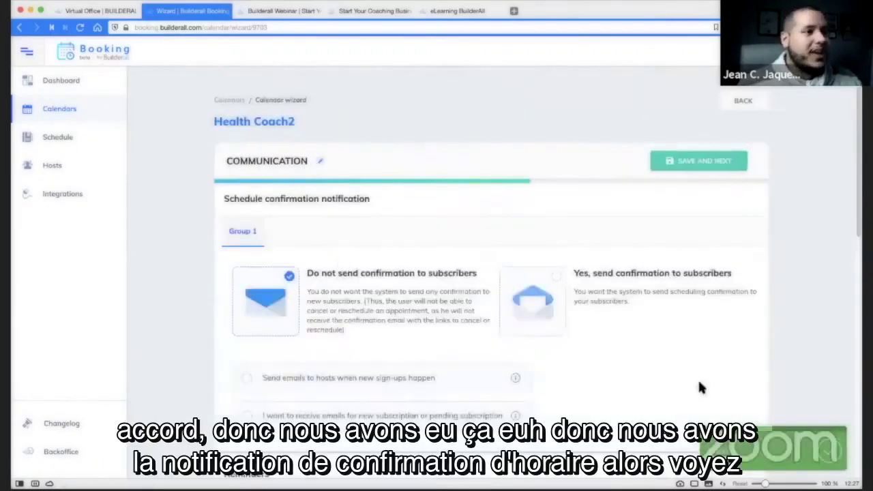
Step: Enable scheduling confirmations to subscribers and emails to hosts when new sign-ups happen
scroll(812, 227, down, 2)
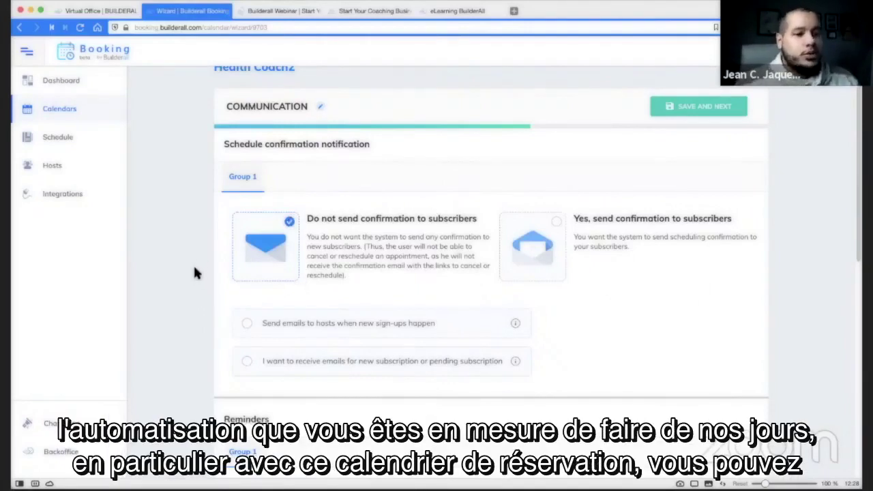
scroll(180, 227, up, 2)
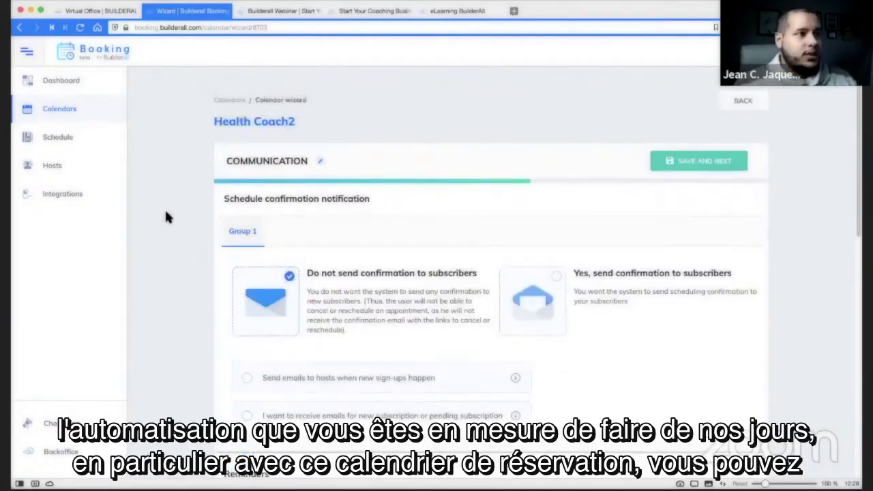
scroll(164, 222, down, 2)
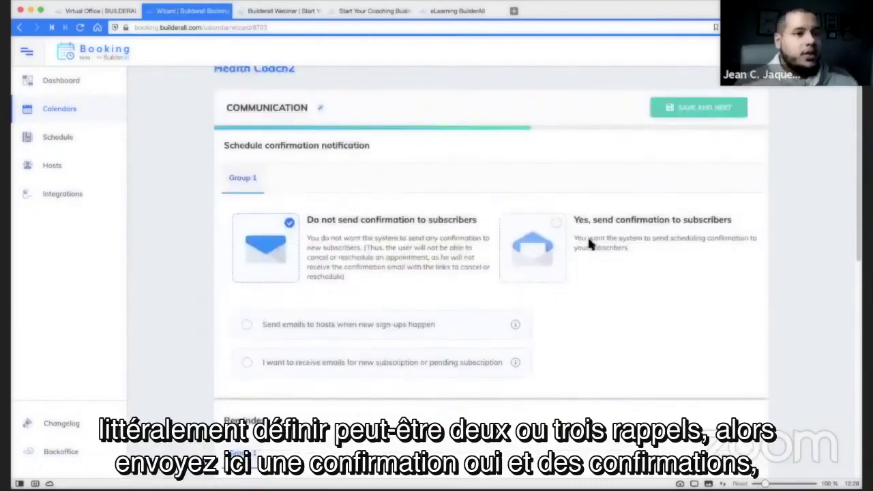
click(559, 223)
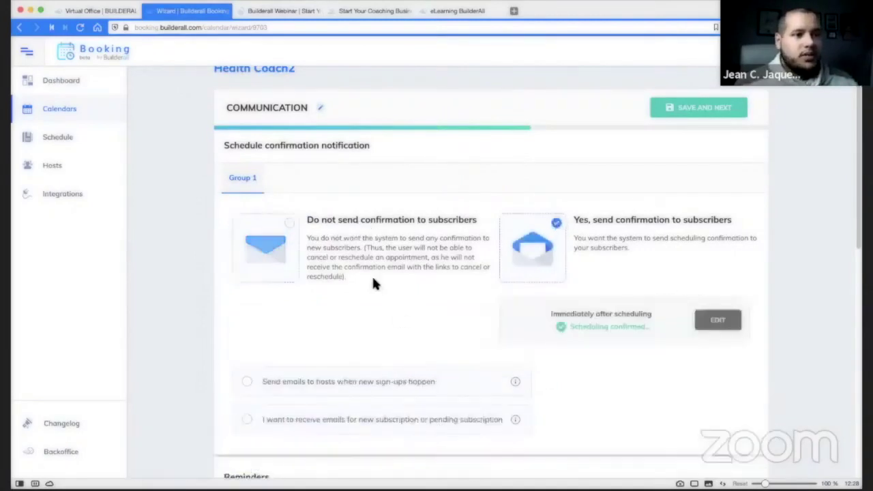
scroll(372, 275, down, 3)
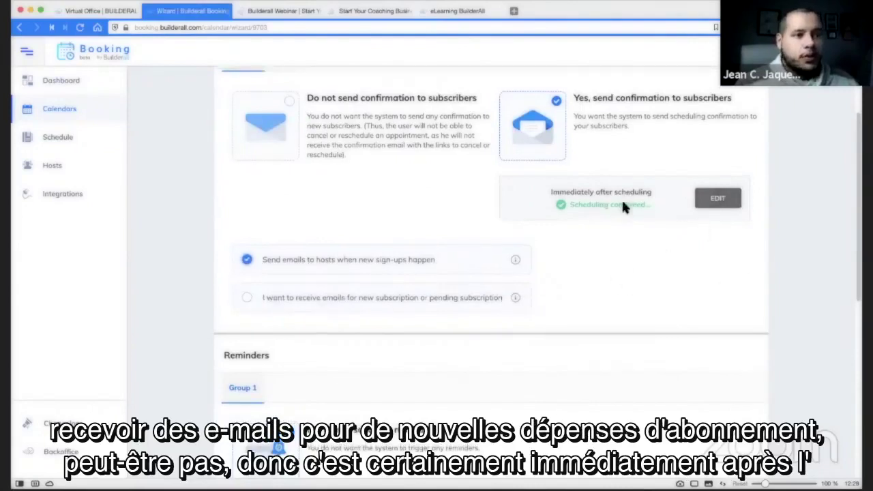
scroll(624, 203, up, 1)
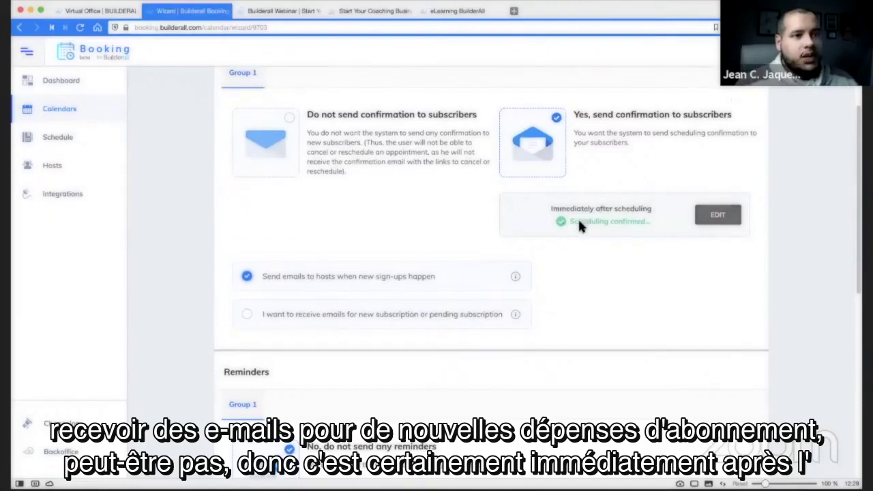
Step: Open the scheduling confirmation email for editing and change its greeting from "Hello" to "Hey" before the {lead_name} variable
click(721, 215)
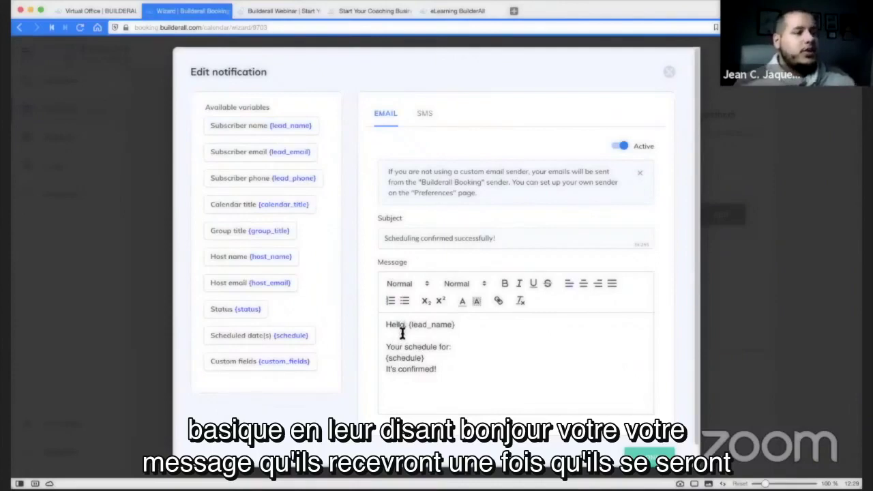
click(403, 329)
text(,)
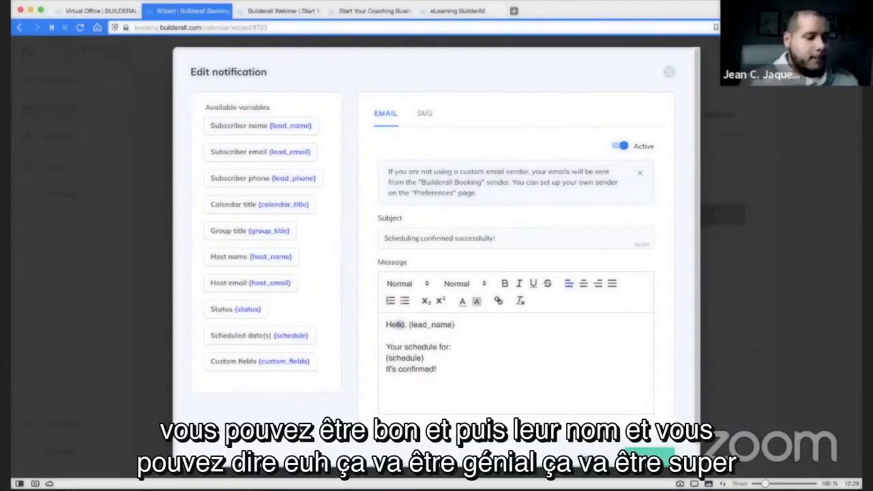
text(Hey)
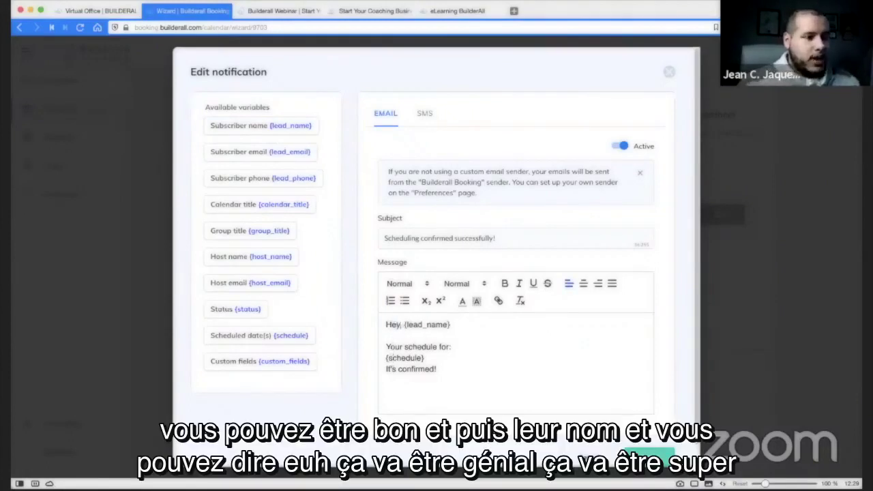
Step: Add "It's going to be great meeting up with you and i can't to help you reach your goals." after the greeting and save the notification
click(481, 322)
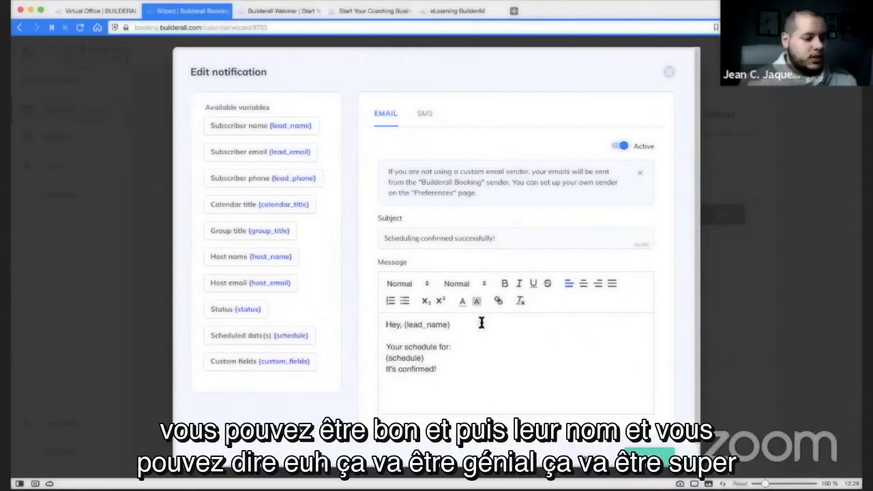
text(. )
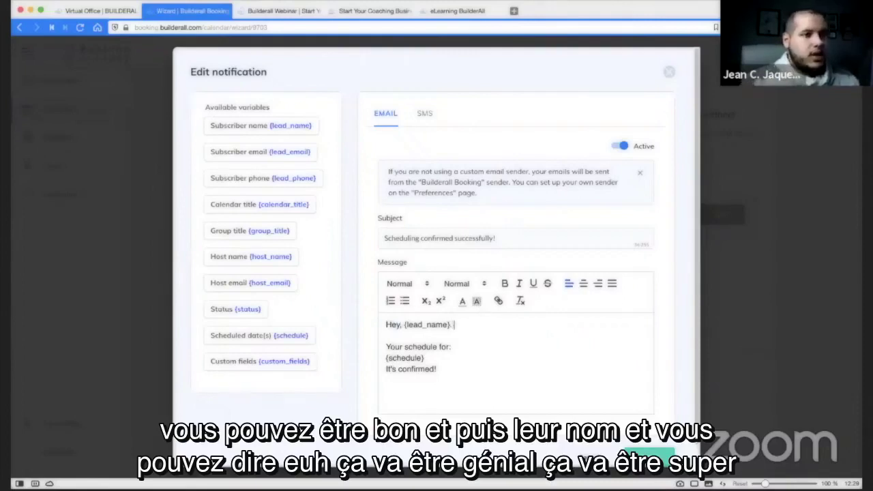
text(It's g)
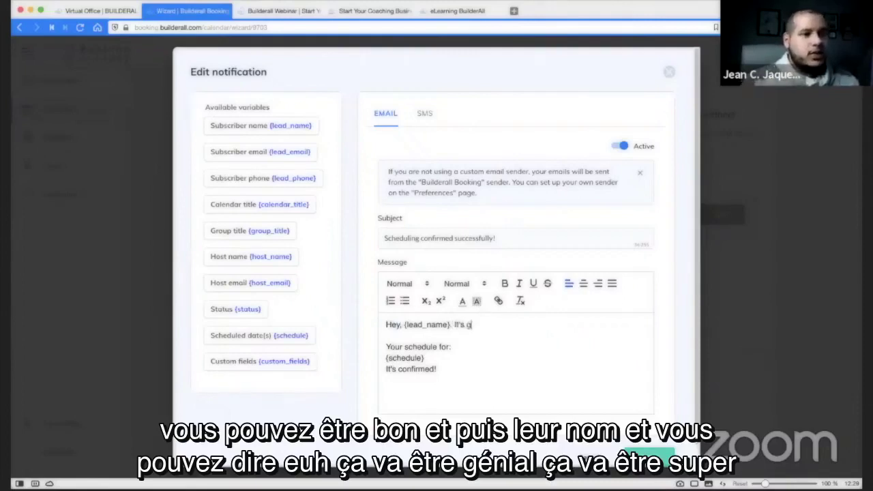
text(oing to be great )
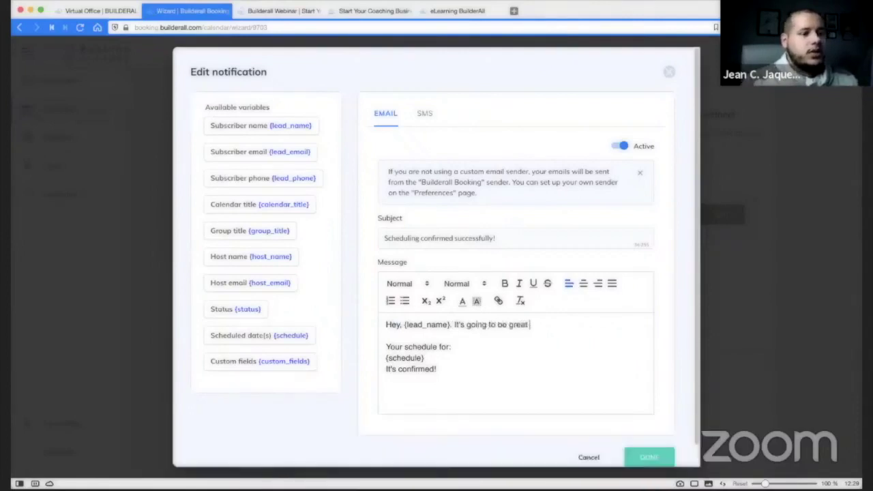
text(meeting up w)
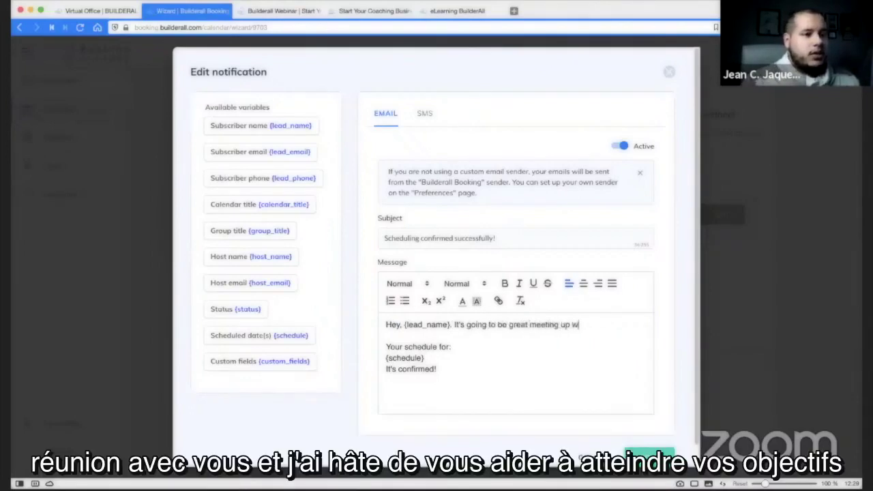
text(ith you and i can)
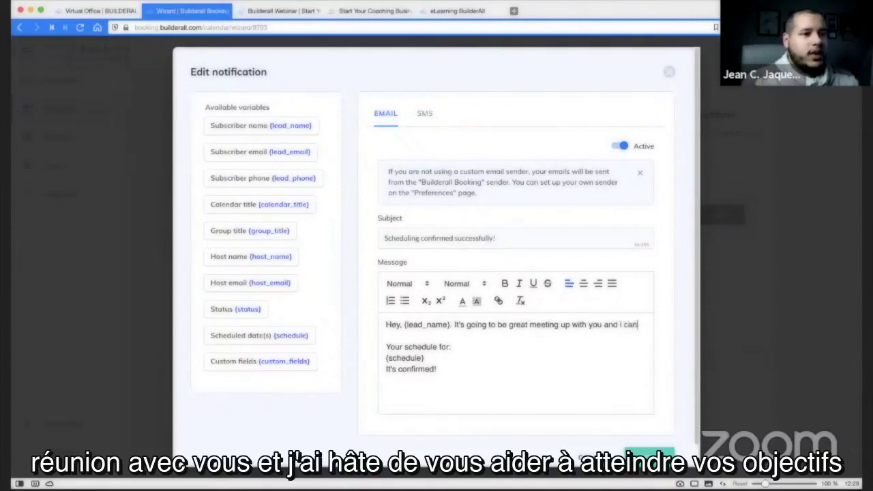
text('t to hel)
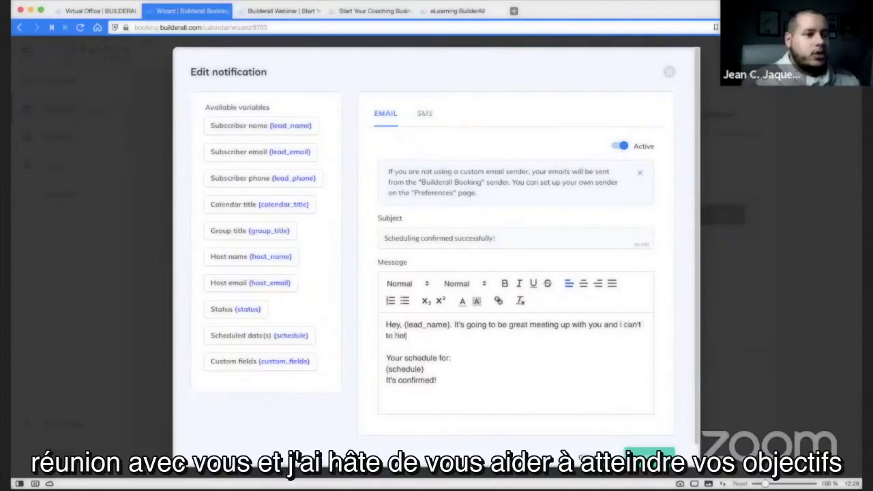
text(p you reach your )
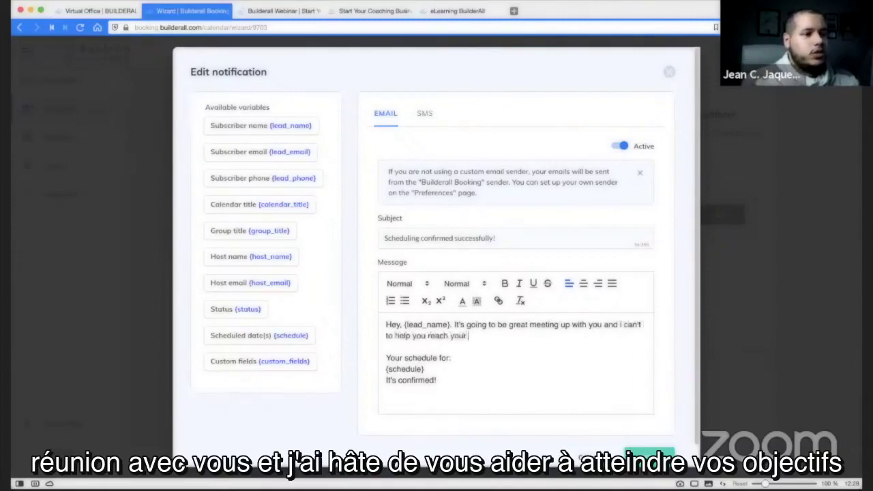
text(goals.)
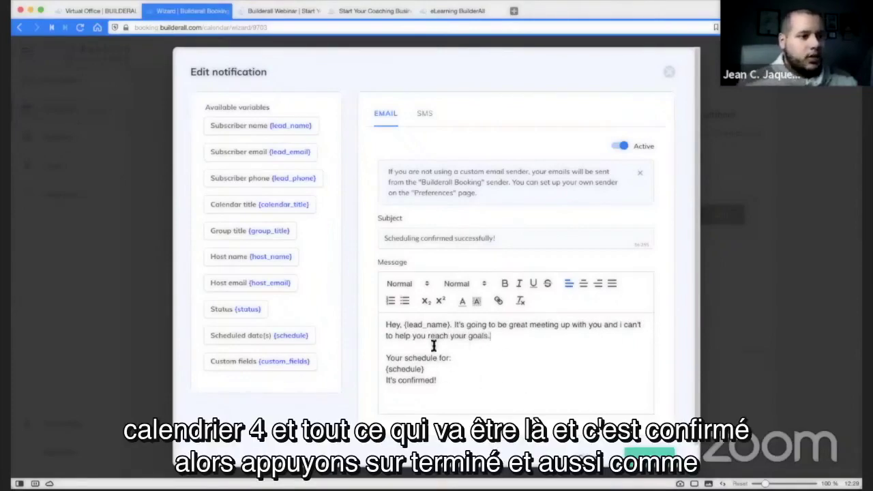
scroll(546, 406, down, 1)
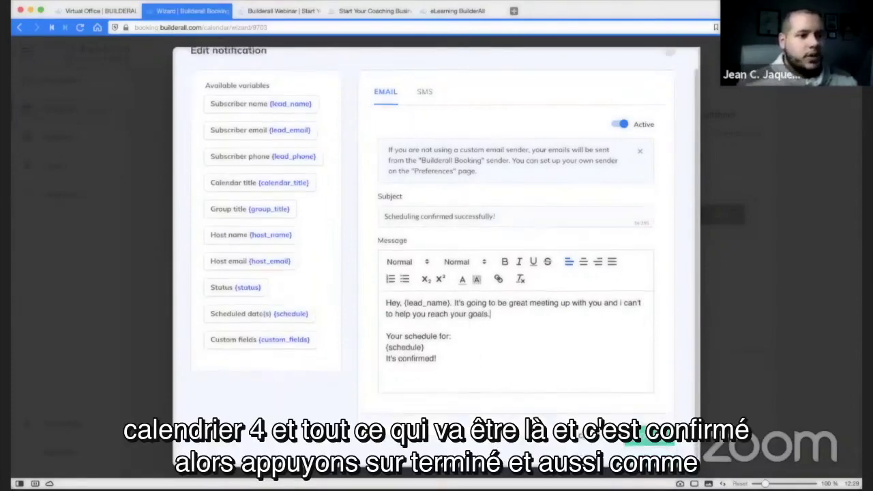
click(646, 438)
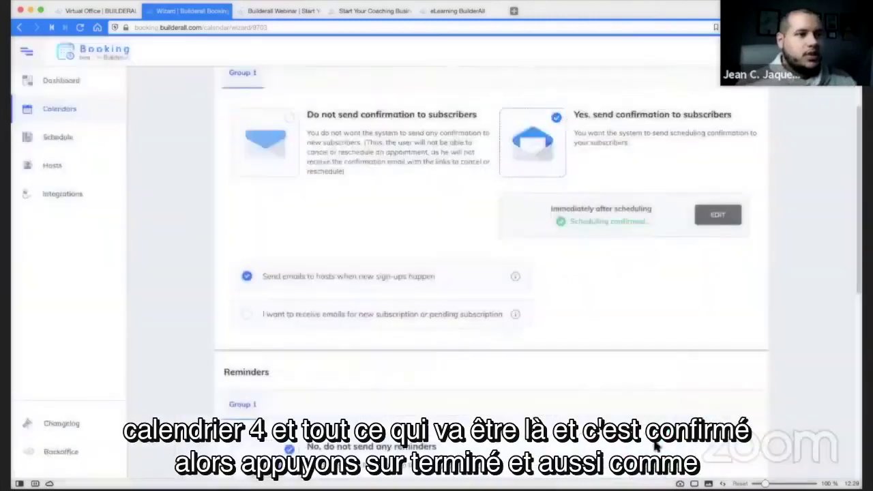
Step: Review the SMS and email versions of the scheduling confirmation notification, and close it
click(717, 215)
click(423, 92)
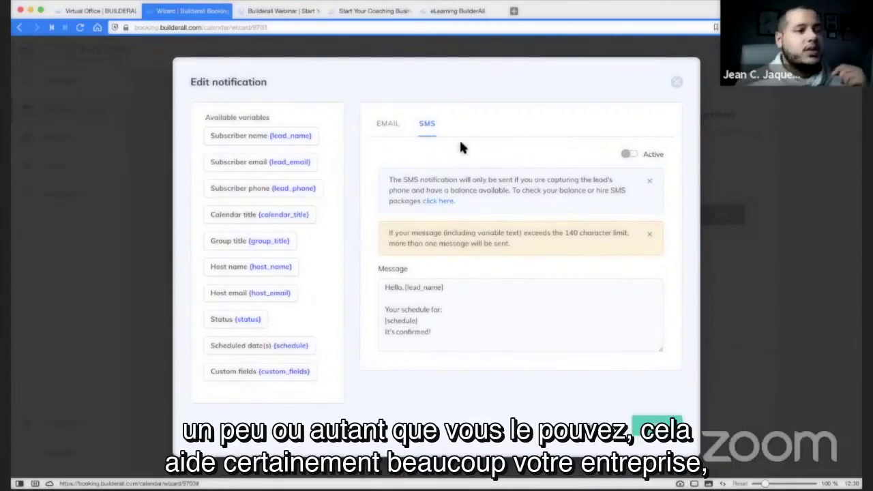
click(388, 124)
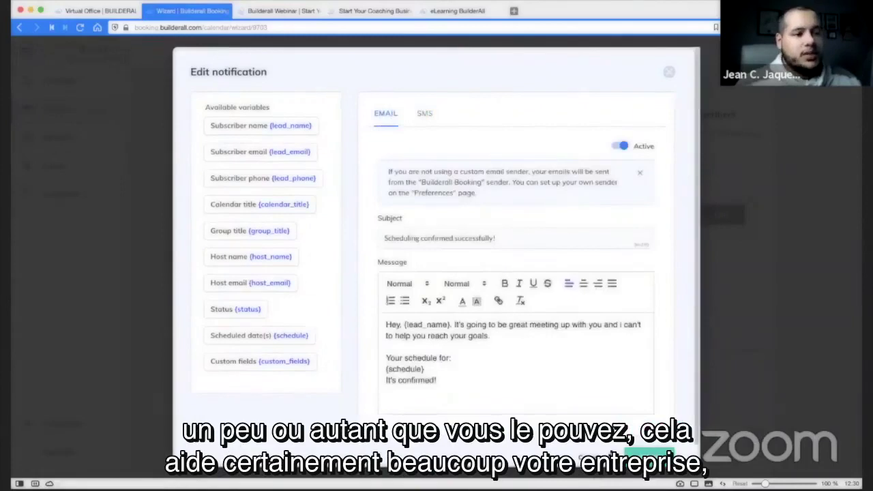
click(708, 180)
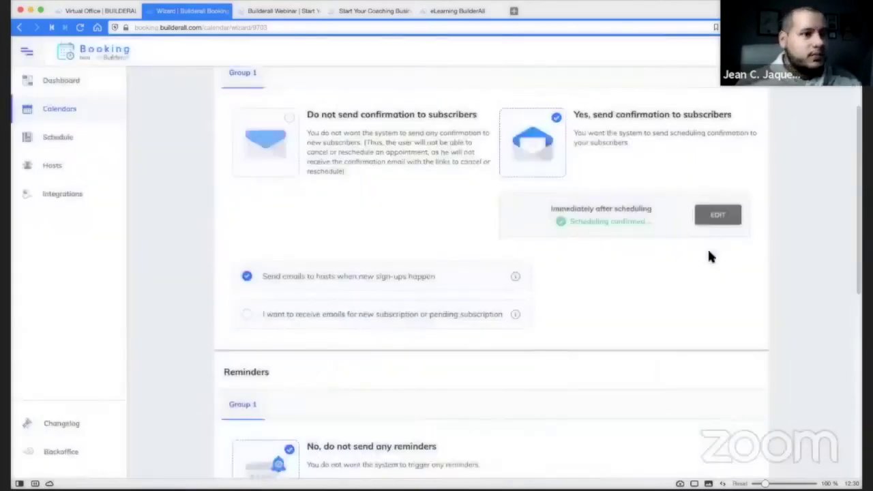
Step: Enable reminders for the calendar's Group 1 and send the reminder emails to hosts as well
scroll(711, 254, down, 5)
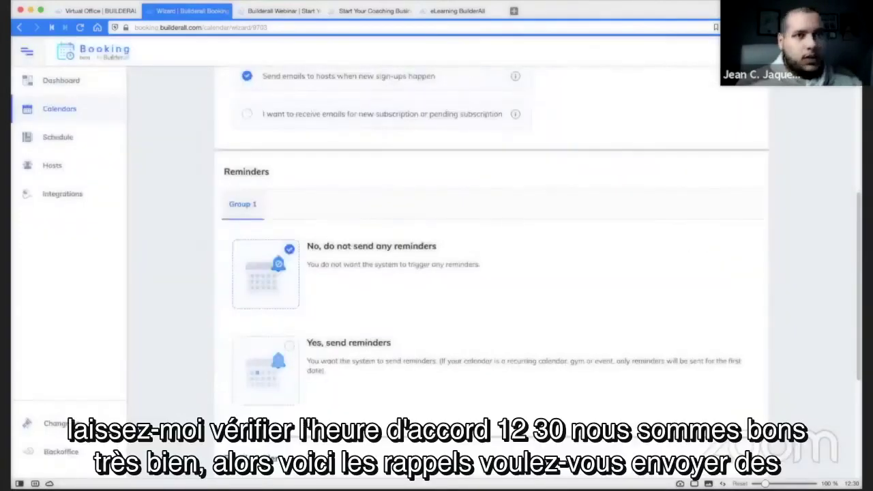
scroll(610, 258, down, 1)
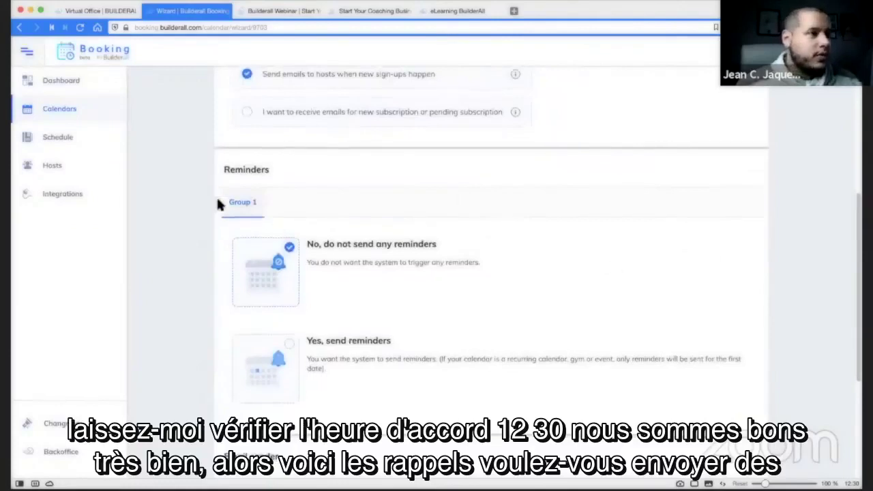
scroll(149, 184, down, 2)
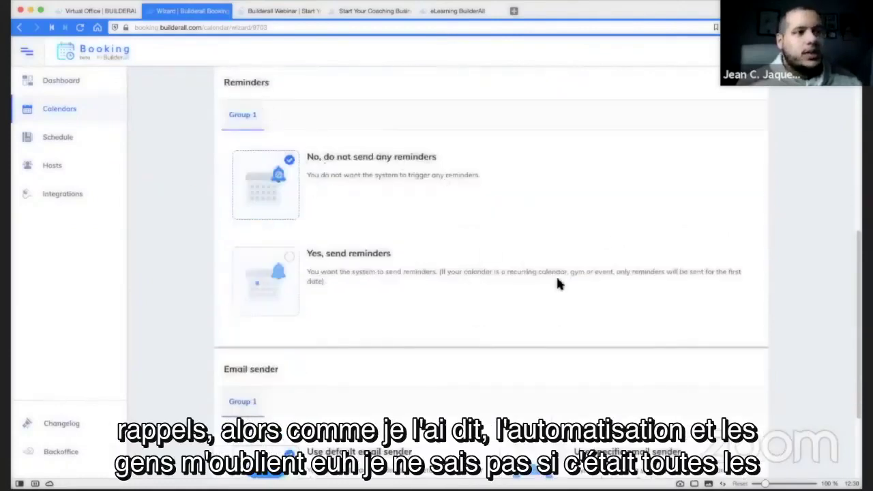
click(291, 262)
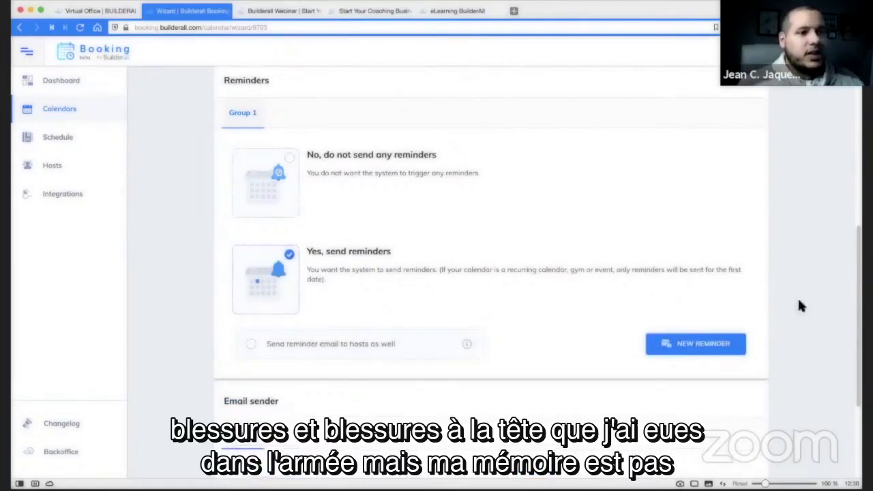
scroll(802, 307, down, 2)
scroll(853, 355, down, 1)
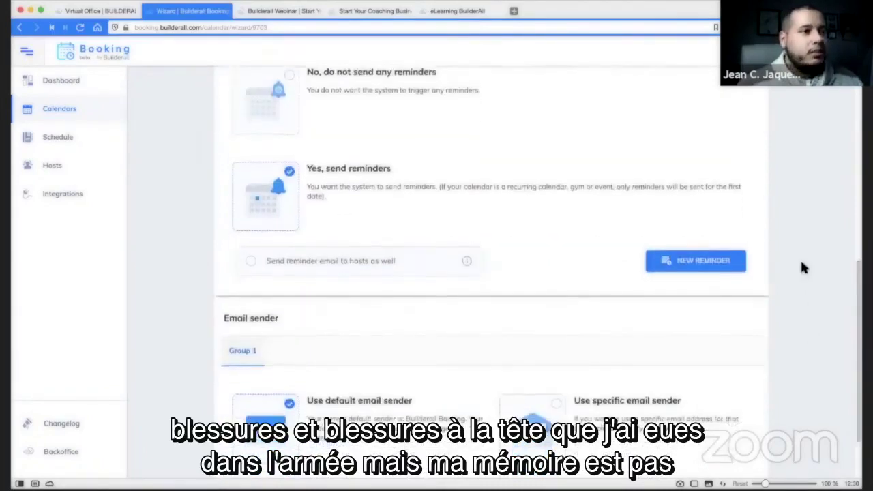
scroll(801, 259, up, 1)
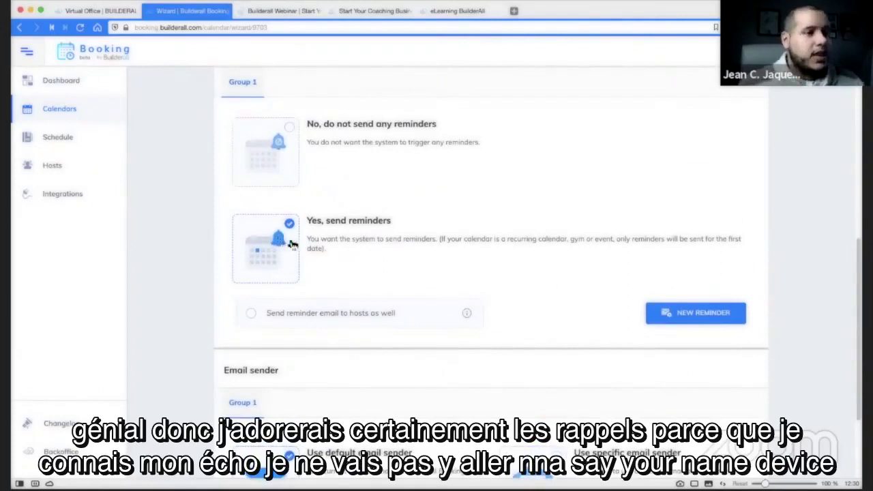
scroll(180, 242, down, 1)
scroll(181, 242, down, 2)
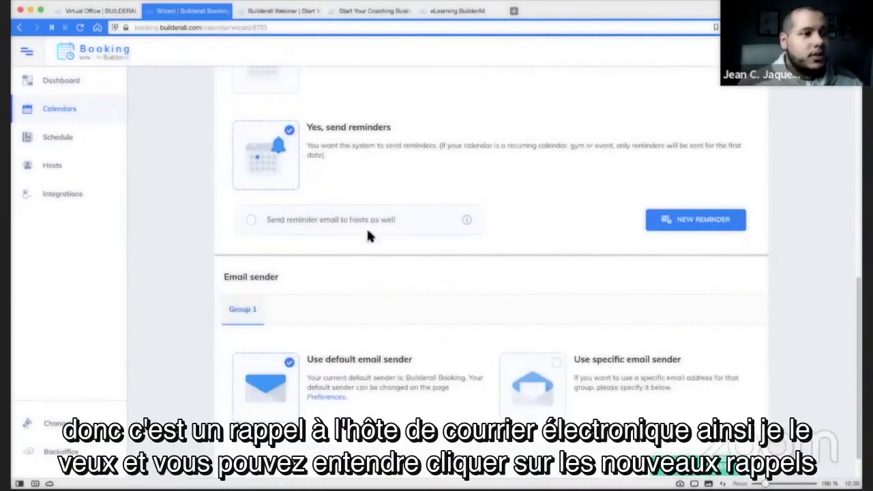
click(252, 220)
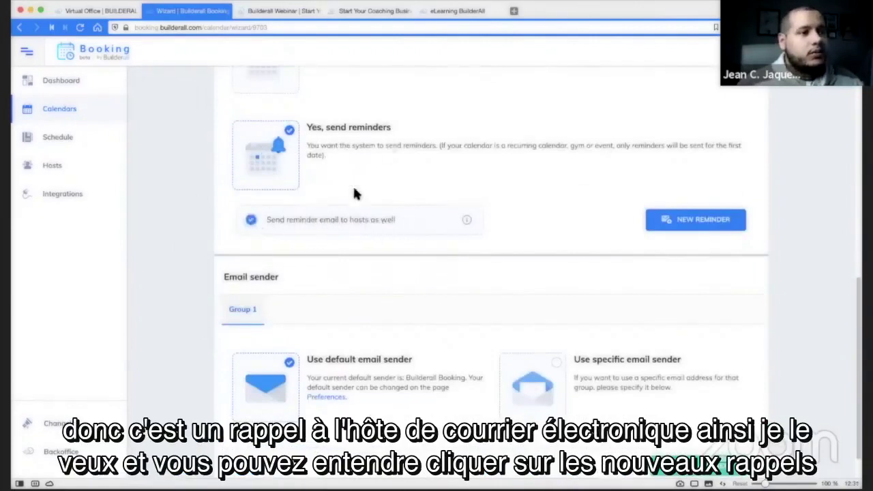
Step: Add a new reminder and review its email message and its days, hours and minutes before settings
click(683, 229)
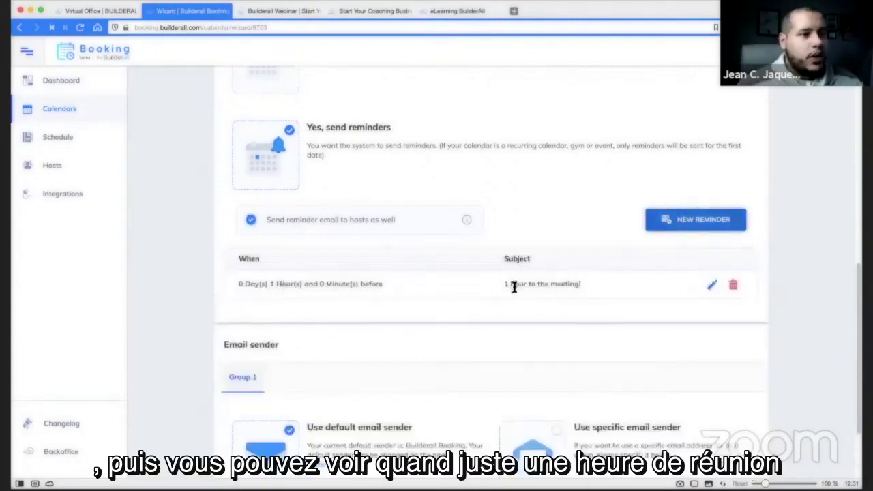
click(712, 285)
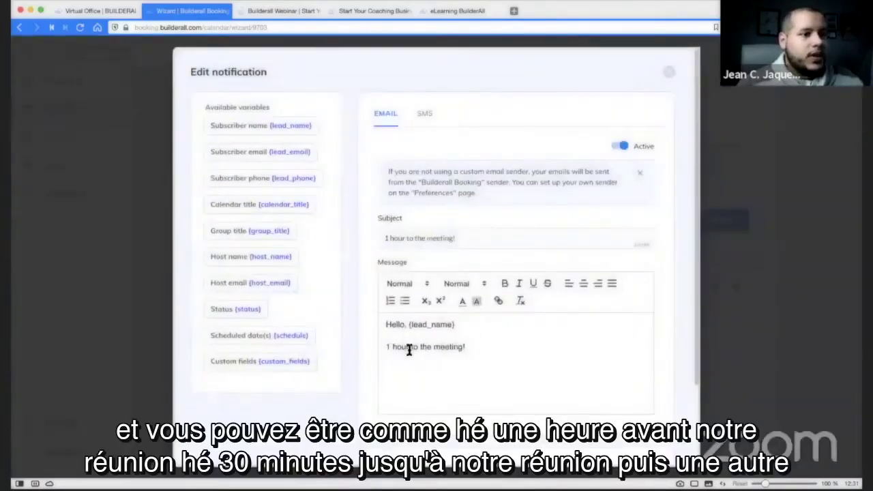
scroll(608, 350, down, 3)
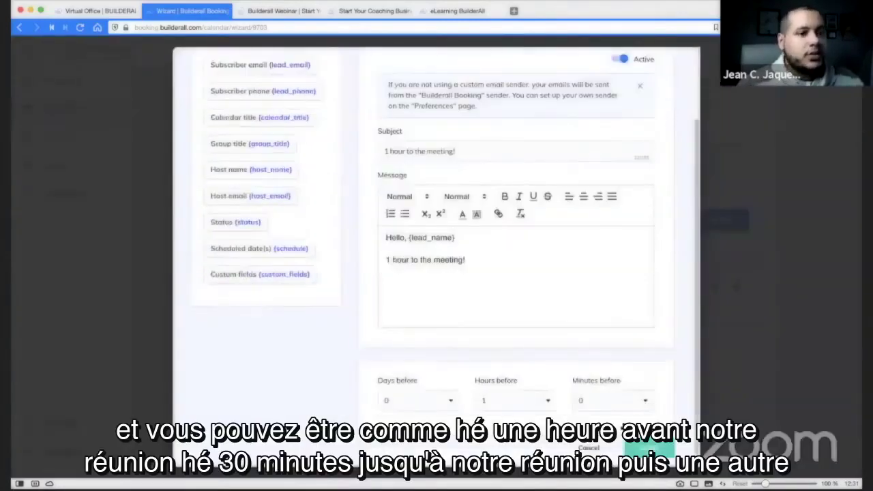
click(592, 450)
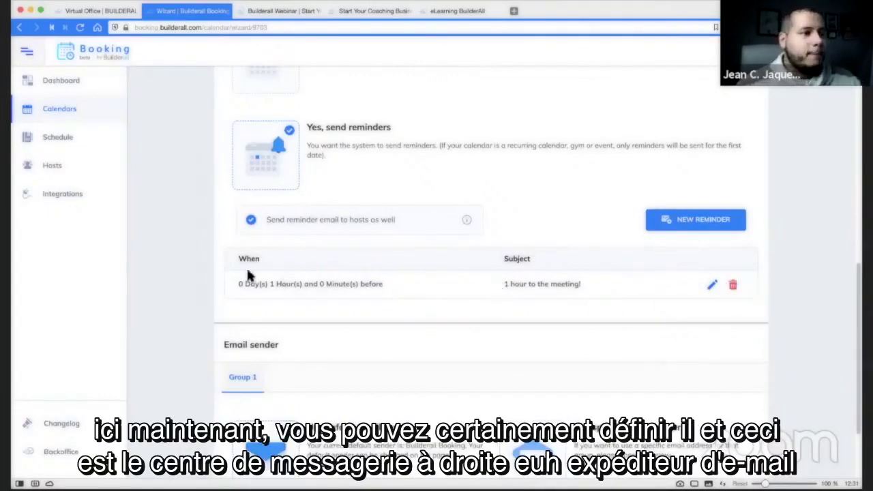
Step: Check the sender and reply-to options of the specific email sender, and return to the default email sender
scroll(215, 266, down, 3)
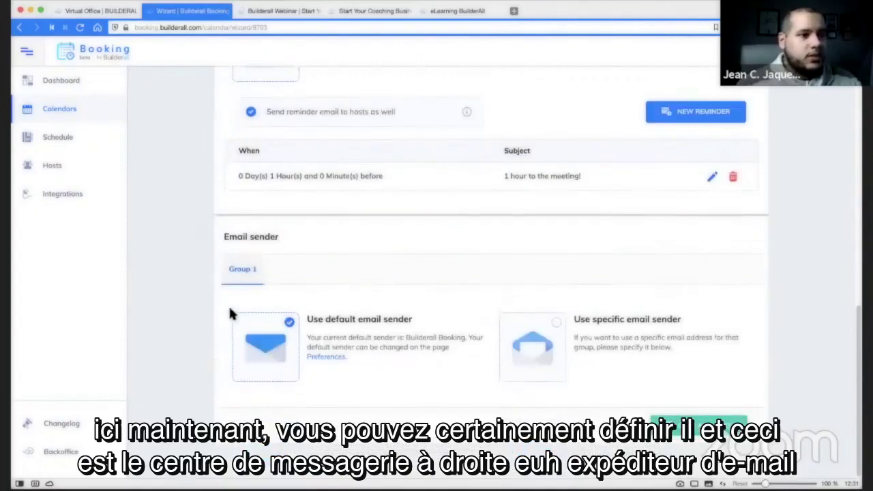
click(560, 318)
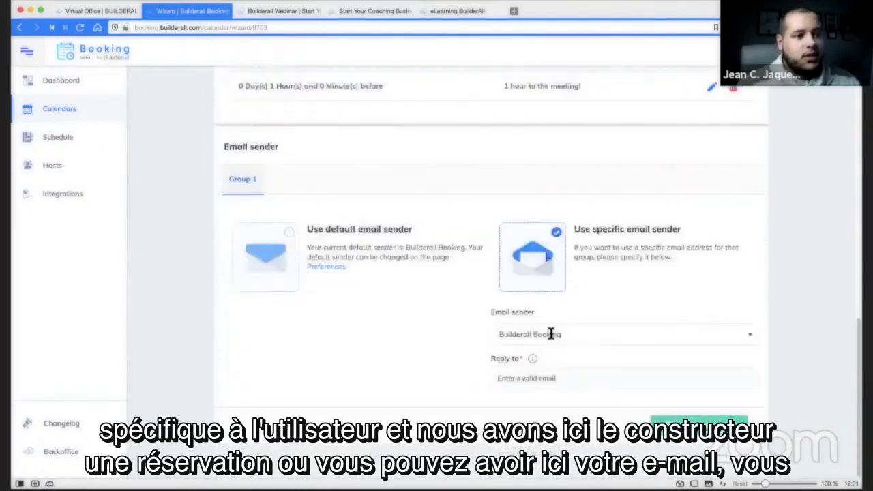
click(741, 333)
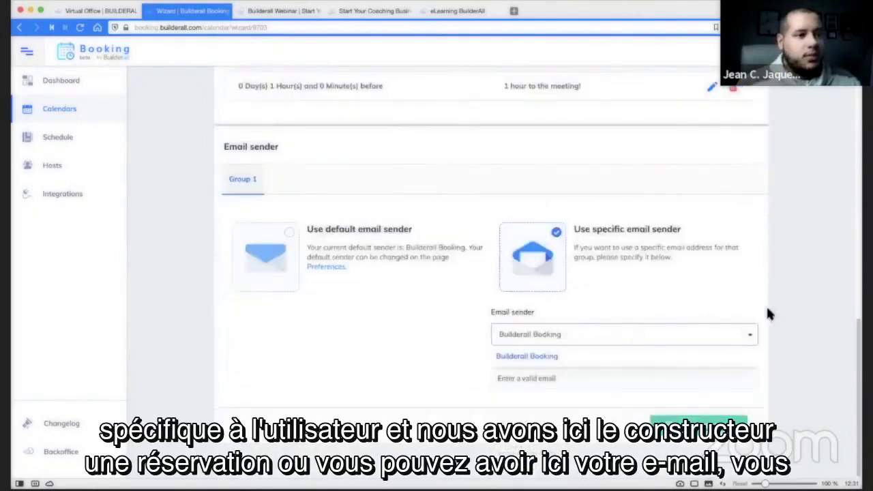
click(768, 310)
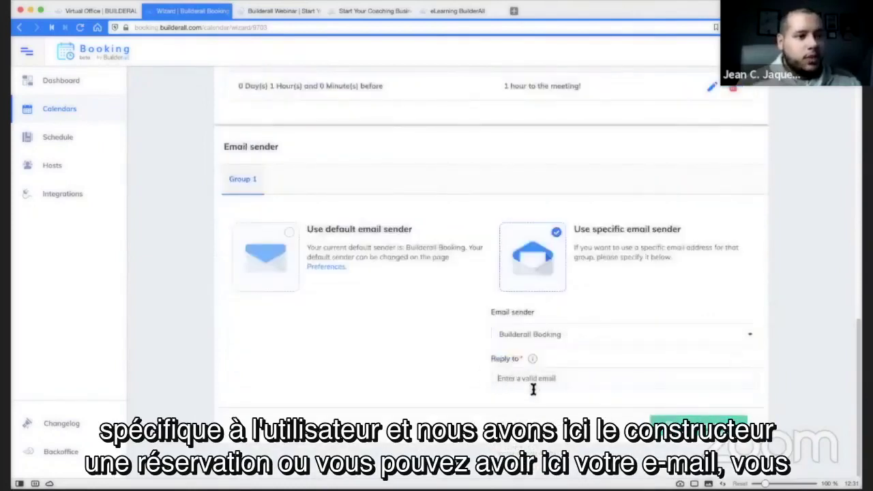
click(501, 378)
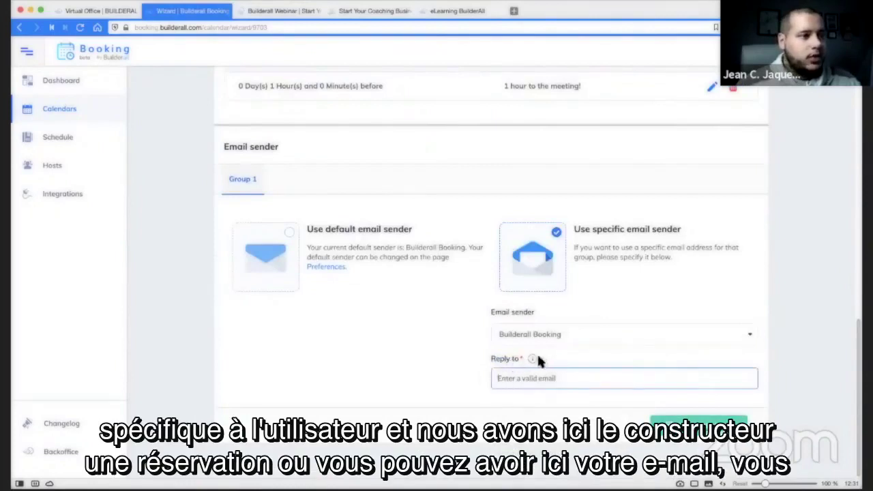
click(290, 233)
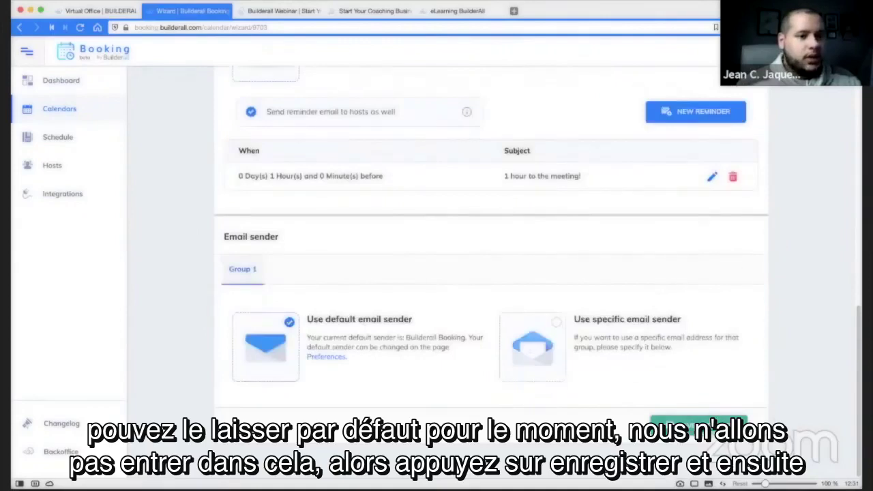
Step: Save the notification settings, continue to the automation settings, and read the Google Calendar sync options for Group 1
click(696, 426)
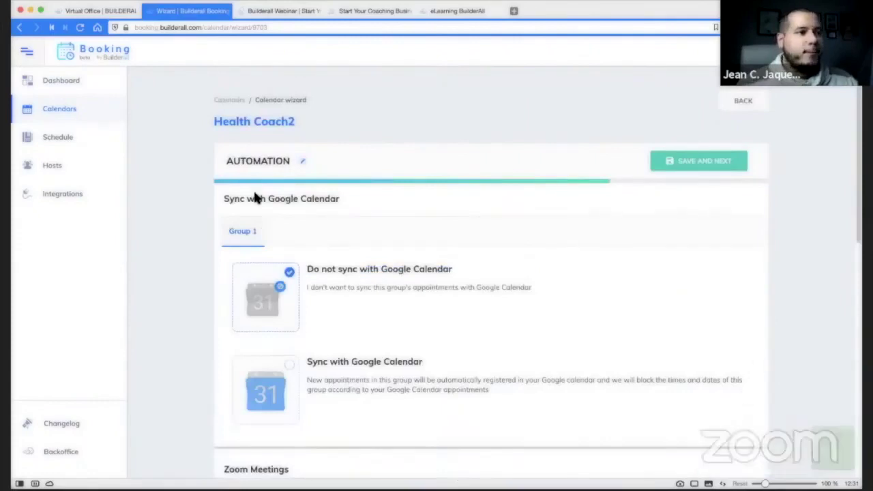
scroll(205, 193, down, 3)
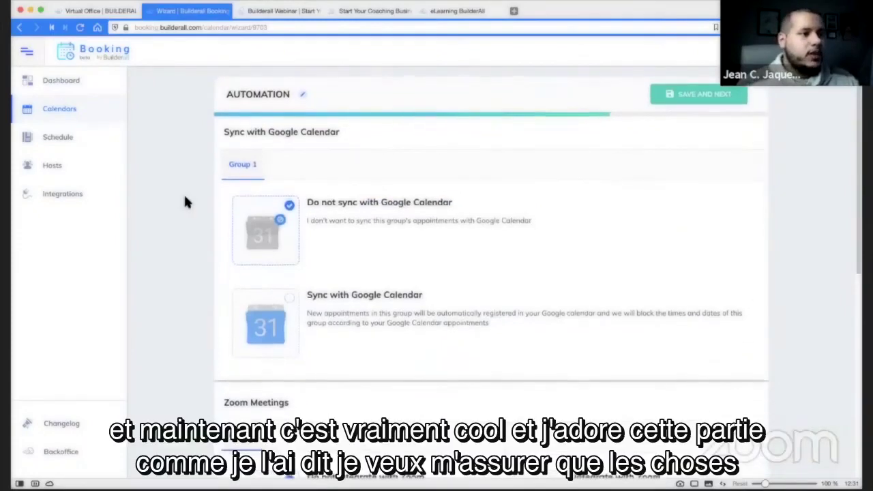
scroll(185, 201, down, 1)
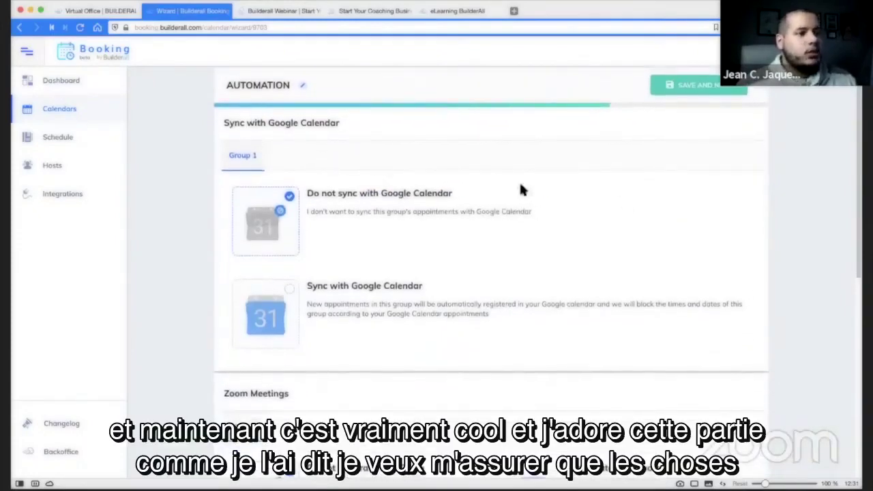
scroll(816, 233, down, 1)
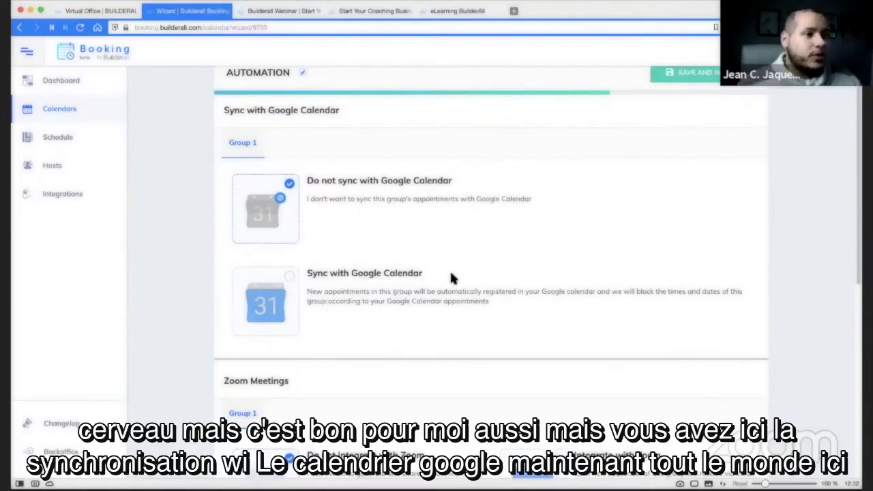
drag(425, 274, 306, 275)
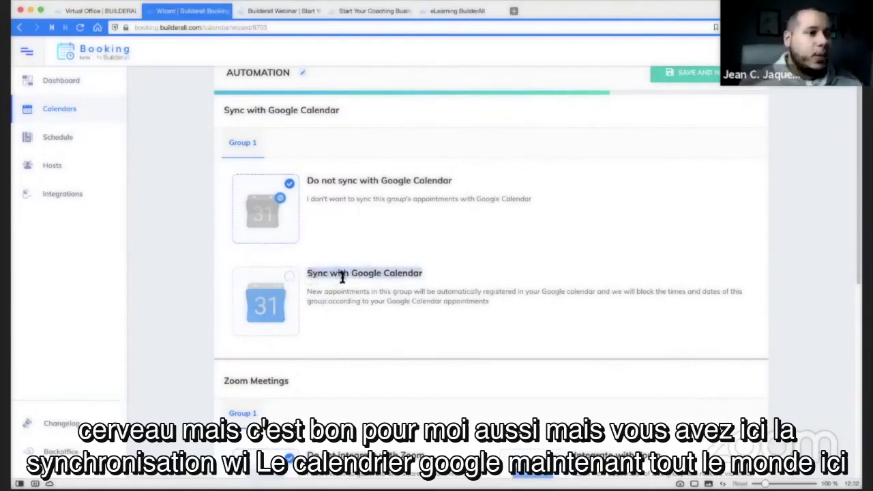
click(462, 295)
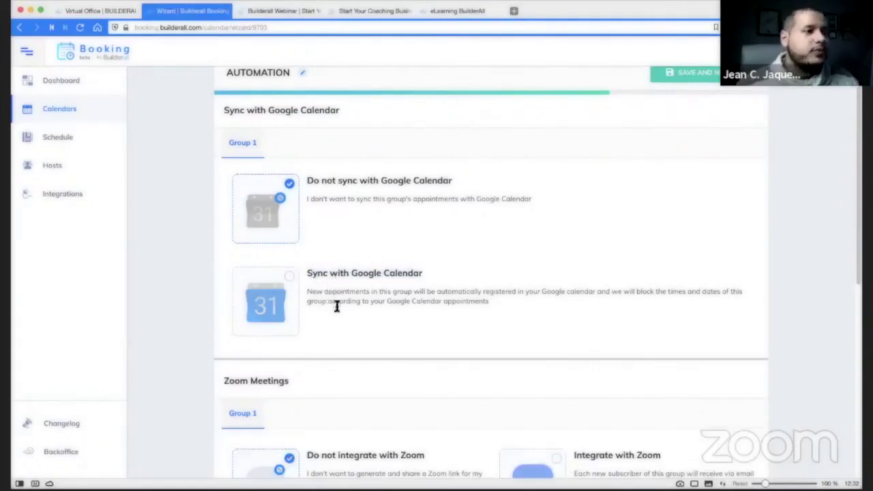
Step: Try syncing Group 1 with Google Calendar by adding a calendar entry, and check its account choices
click(292, 278)
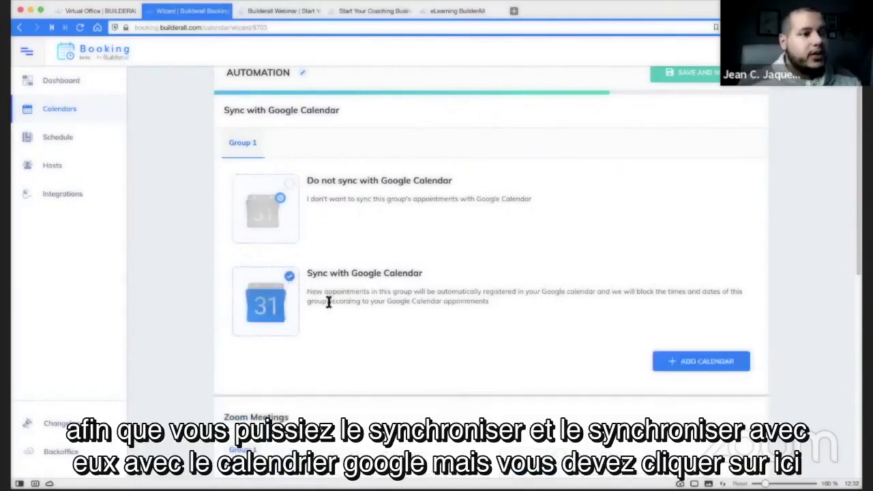
click(722, 371)
scroll(374, 382, down, 1)
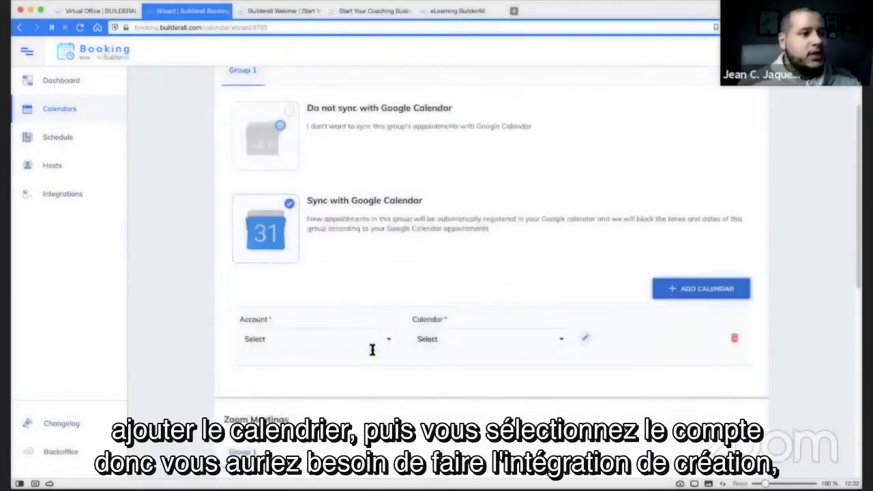
click(374, 338)
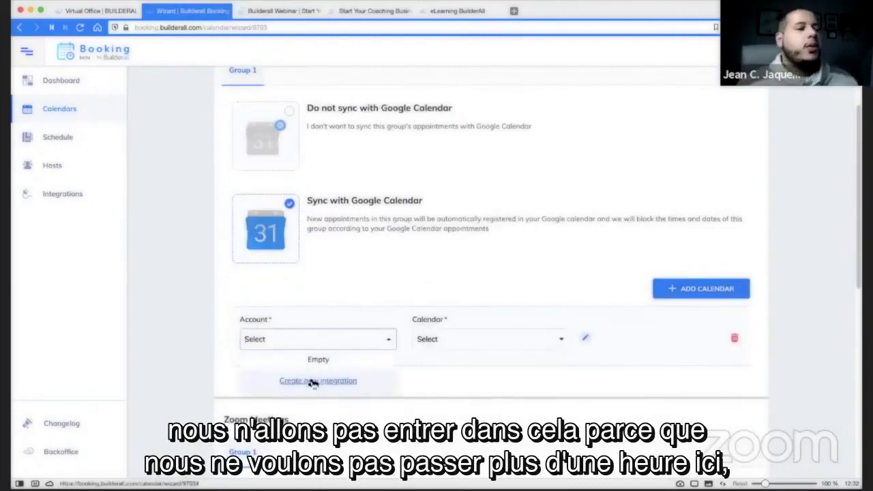
click(327, 330)
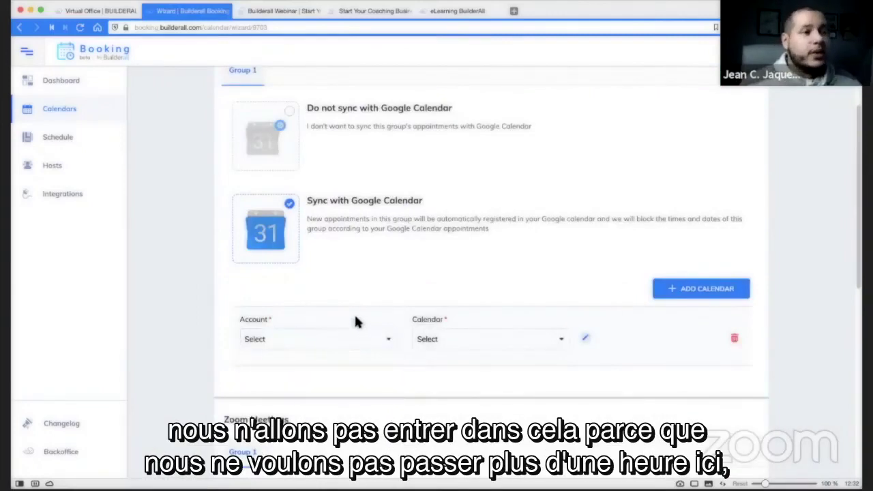
Step: Check the new entry's calendar choices, and set Group 1 back to not syncing with Google Calendar
scroll(359, 322, up, 2)
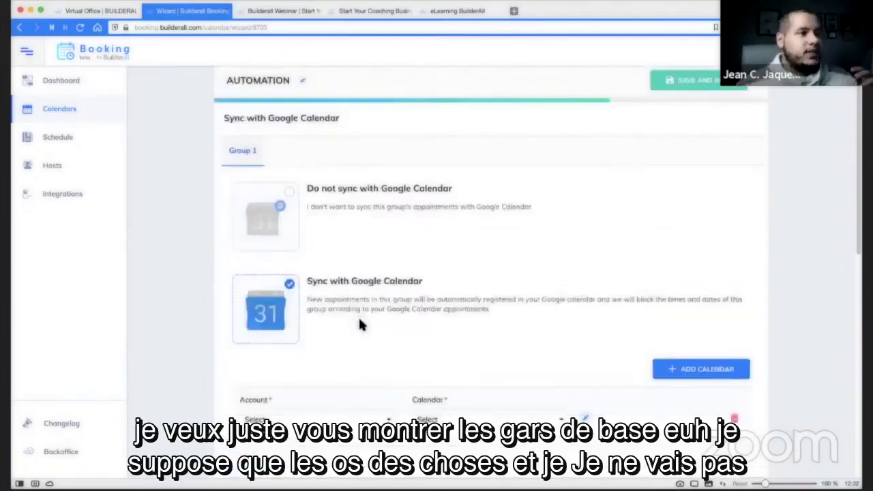
scroll(361, 326, down, 1)
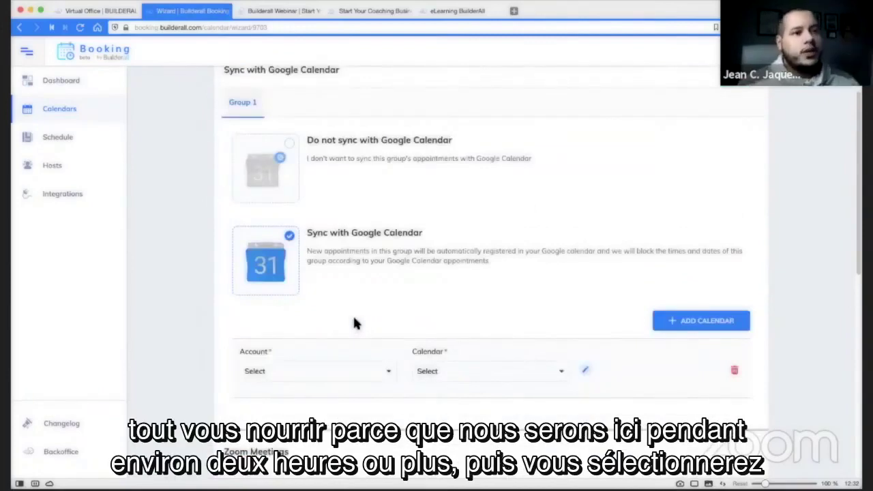
scroll(346, 307, down, 1)
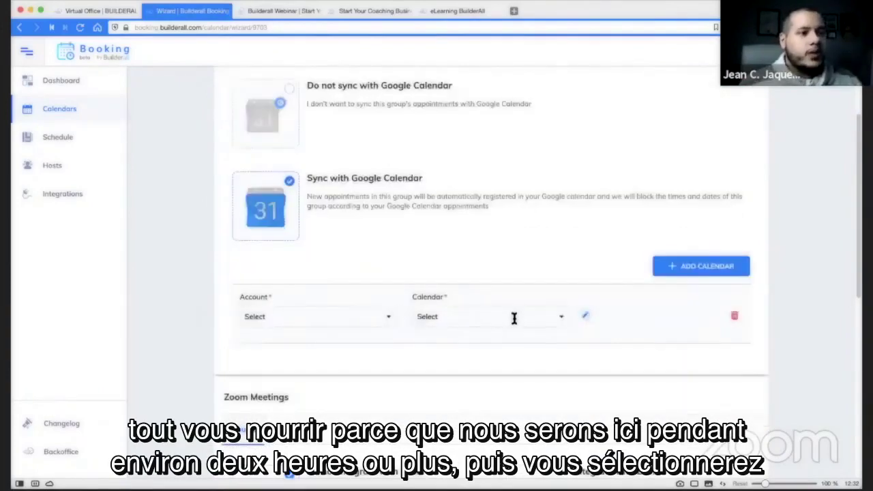
click(512, 317)
click(598, 362)
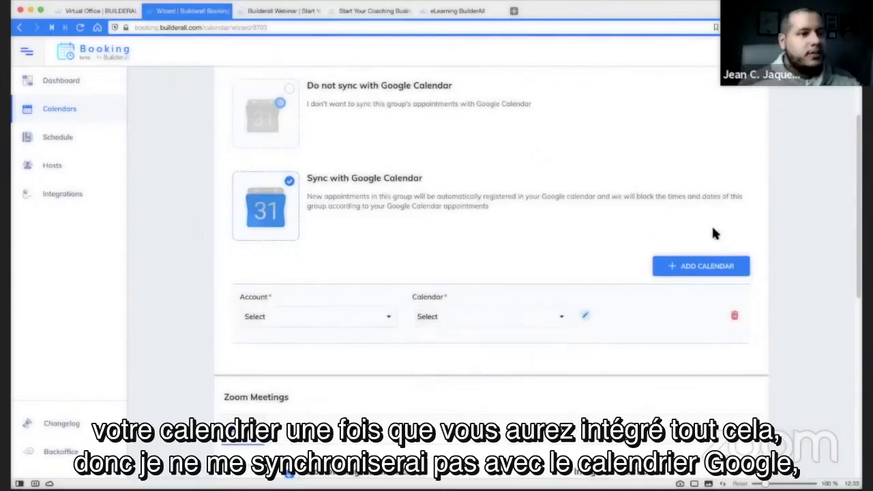
click(290, 93)
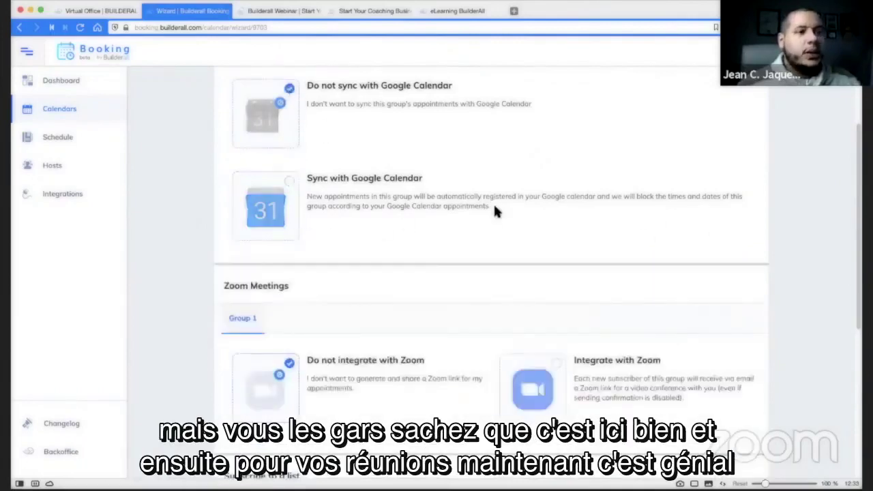
drag(366, 198, 305, 177)
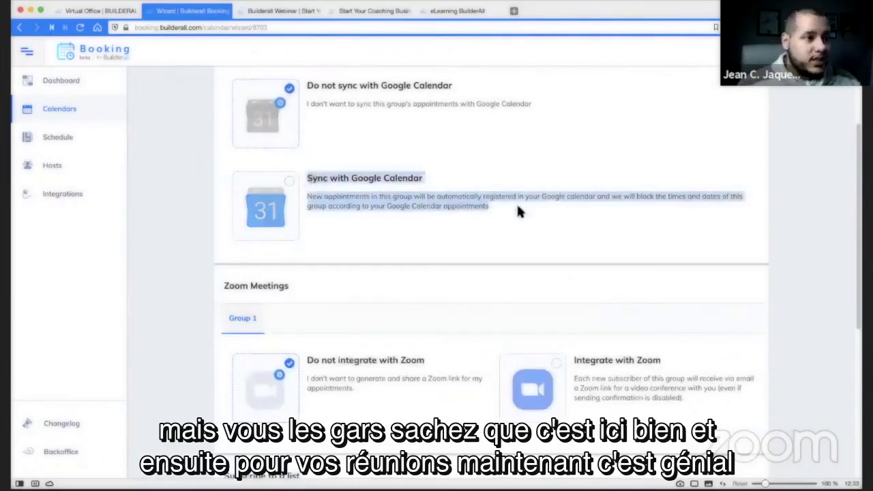
click(486, 215)
Step: Try the Integrate with Zoom option for Group 1 and view its account setting
scroll(497, 253, down, 3)
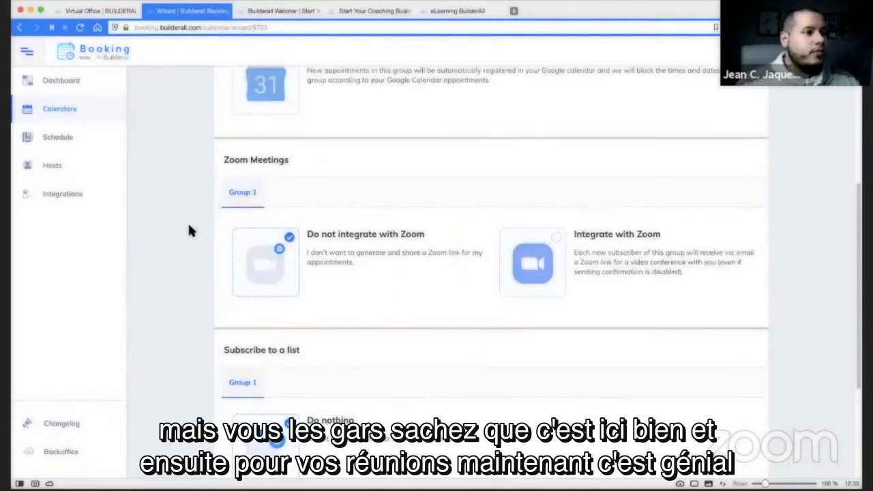
scroll(189, 230, down, 5)
scroll(232, 234, up, 8)
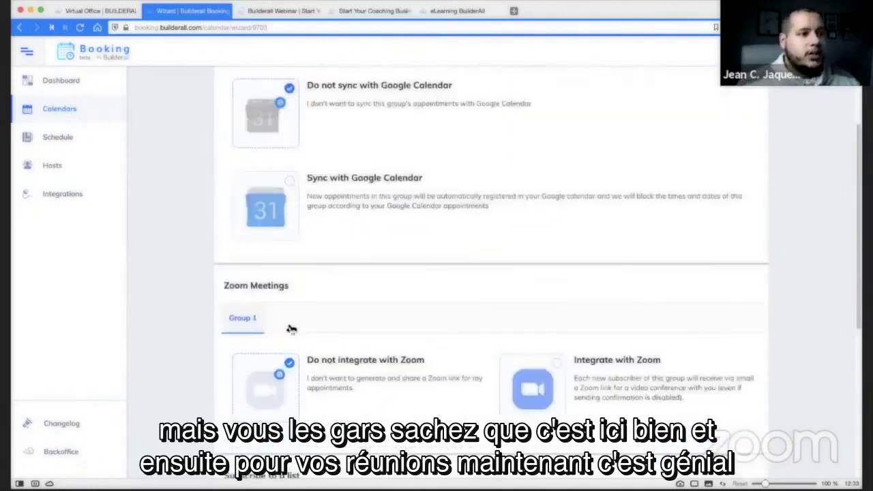
scroll(763, 330, down, 1)
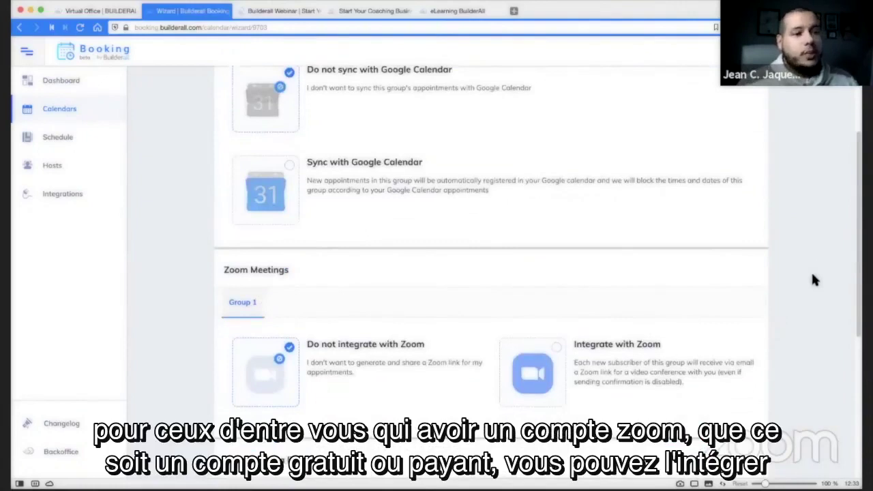
click(557, 350)
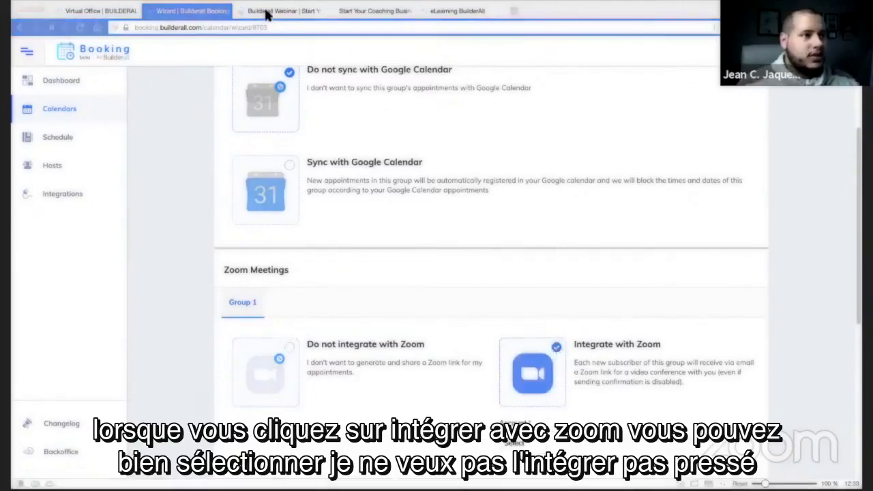
scroll(633, 258, down, 3)
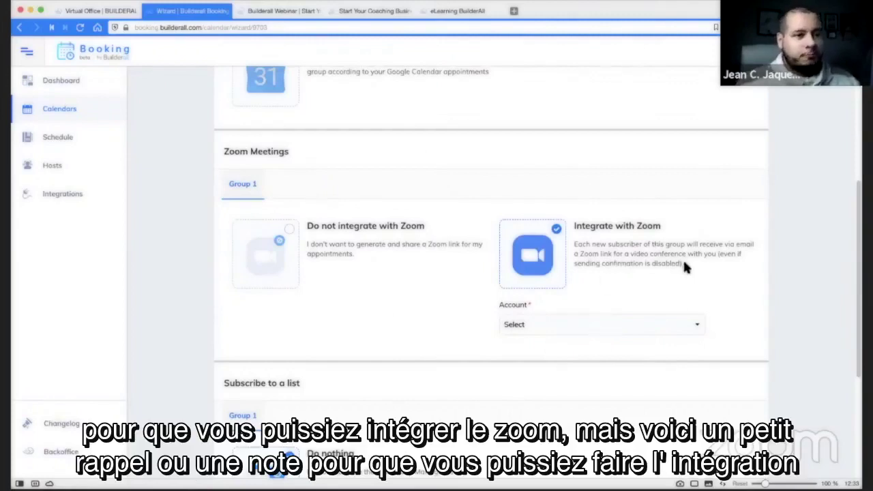
Step: Read the description of the Zoom integration, and set Group 1 back to not integrating with Zoom
drag(684, 264, 573, 246)
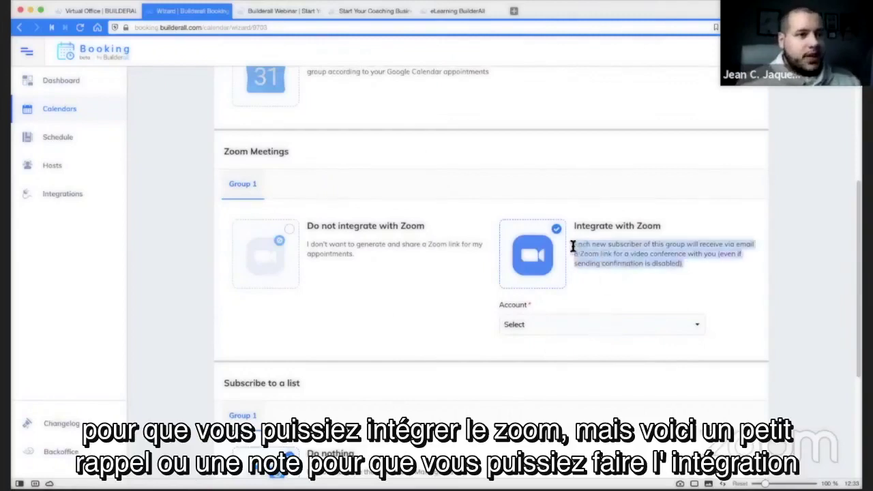
click(600, 268)
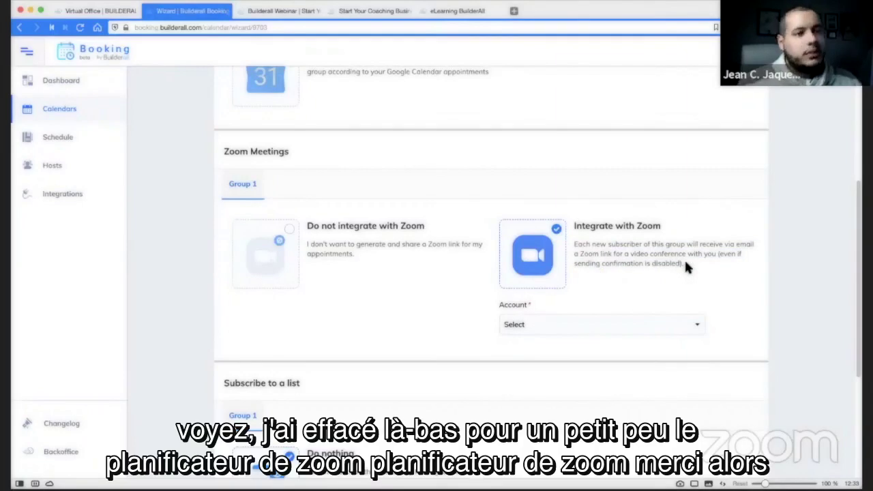
drag(686, 265, 572, 251)
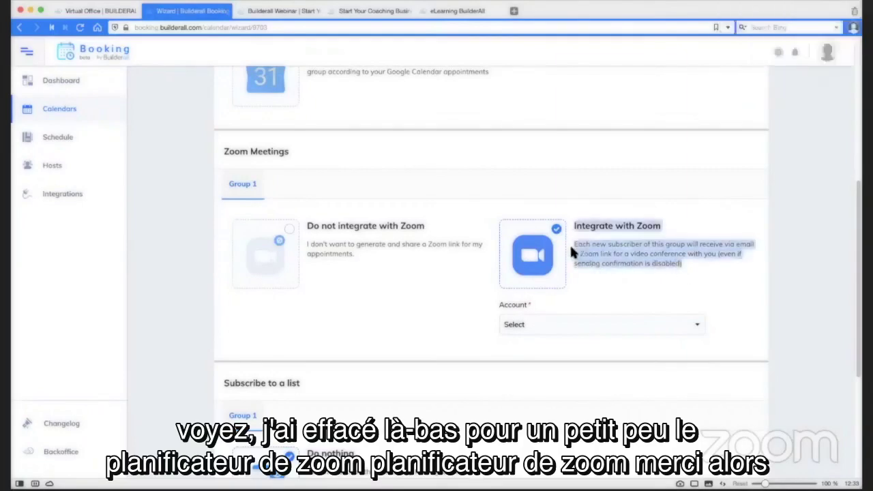
click(669, 266)
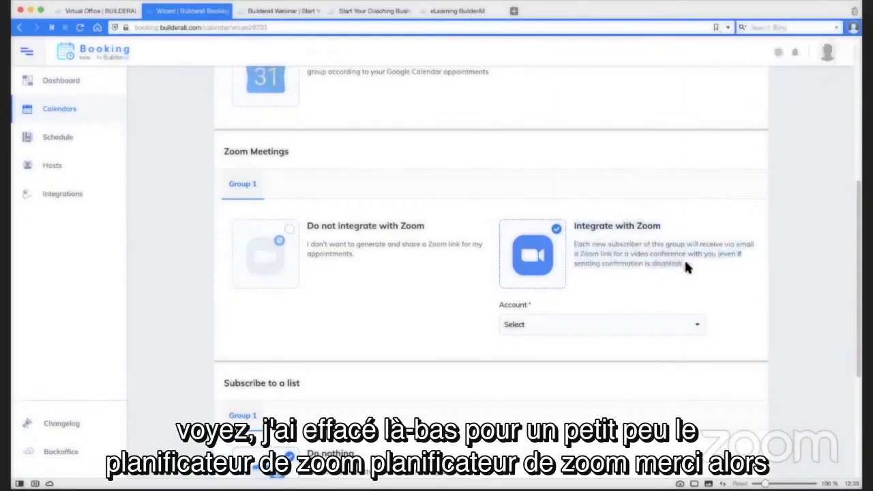
drag(679, 265, 572, 248)
click(574, 248)
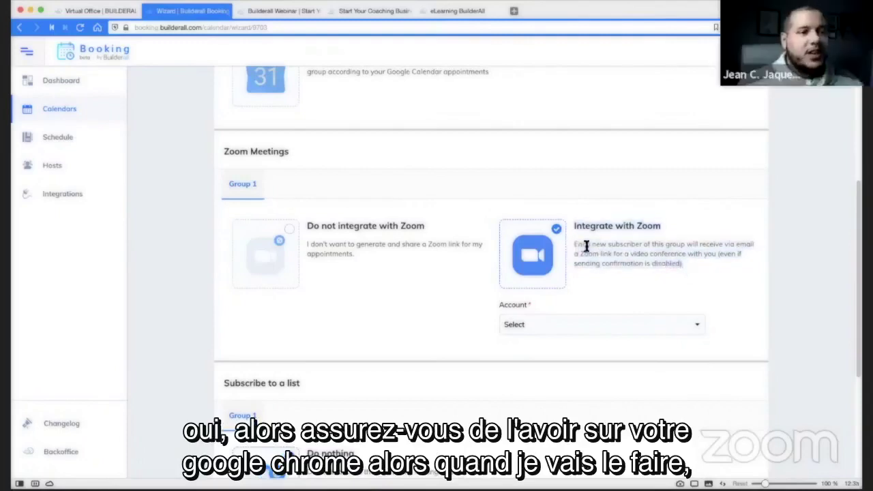
triple_click(592, 255)
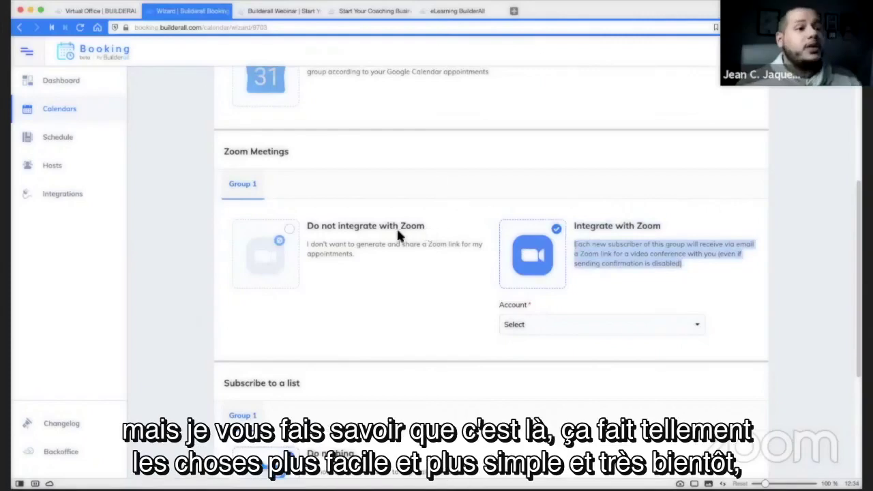
click(292, 231)
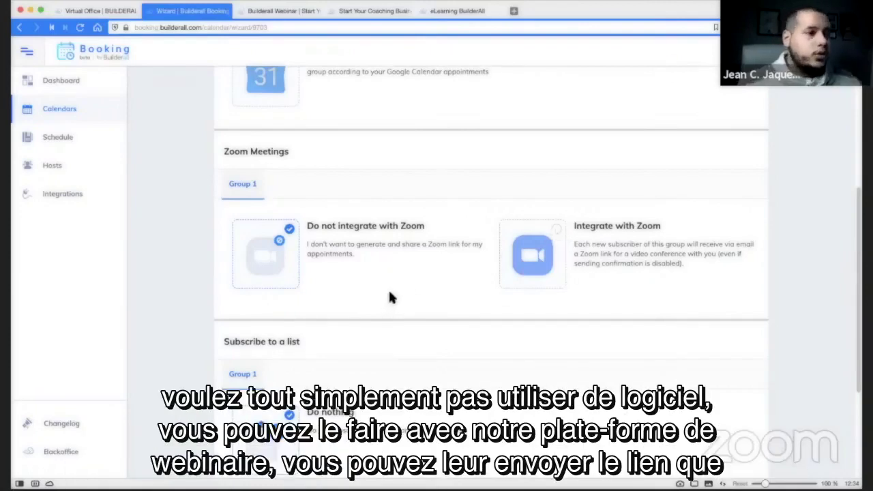
Step: Set Group 1 to subscribe customers to a mailing list, and choose The Test as the list
scroll(388, 290, down, 1)
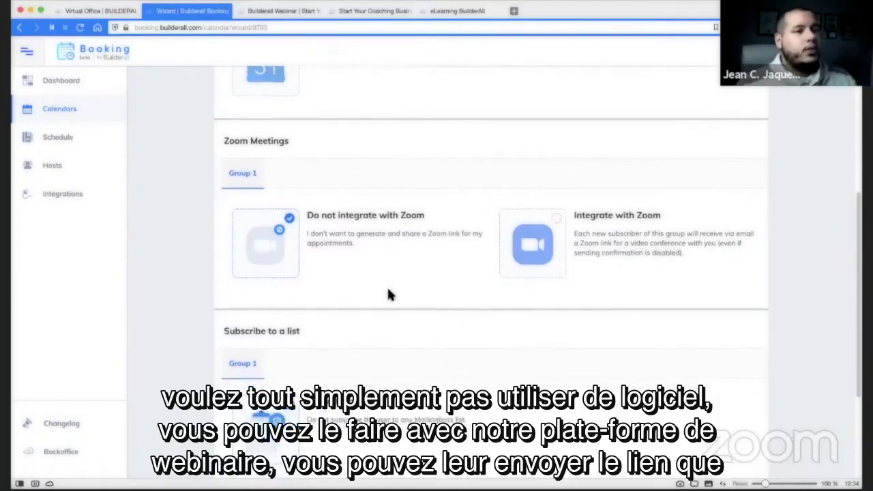
scroll(388, 292, down, 3)
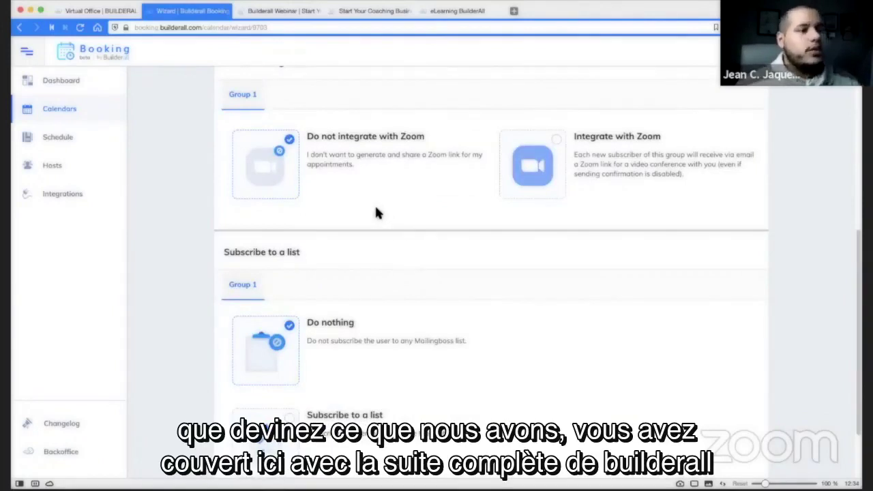
scroll(440, 224, down, 1)
scroll(449, 223, down, 2)
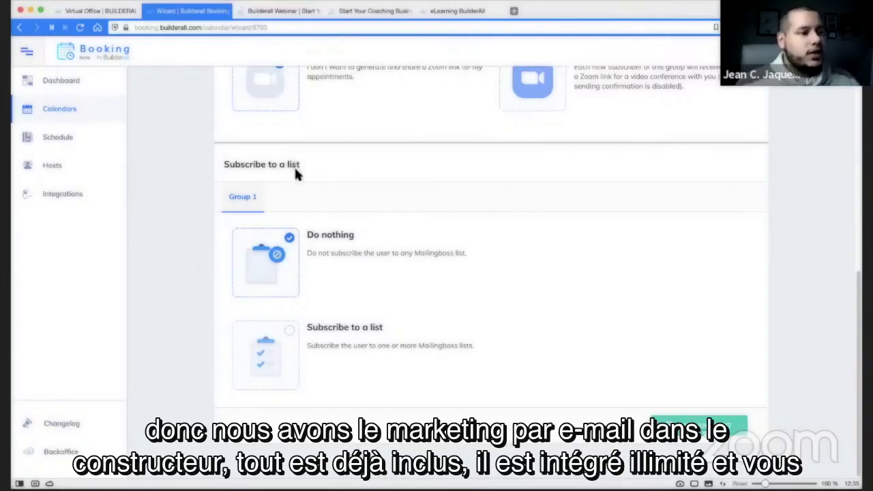
click(292, 335)
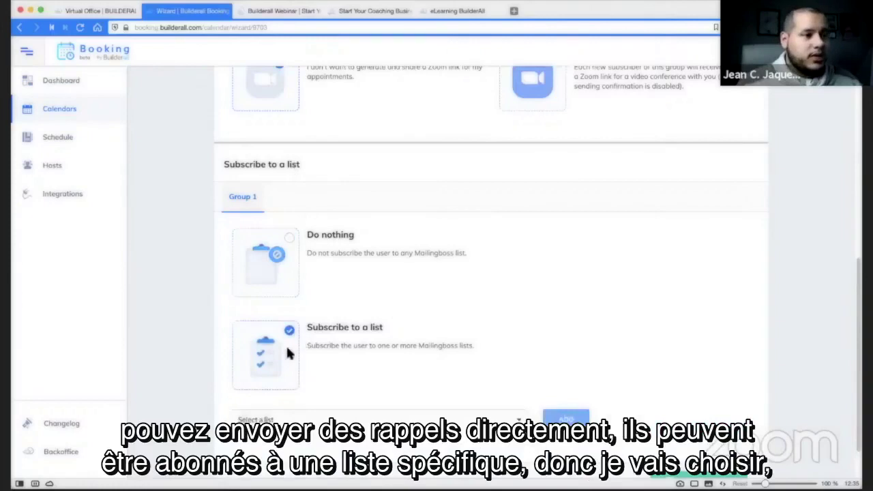
scroll(363, 309, down, 1)
scroll(332, 369, down, 1)
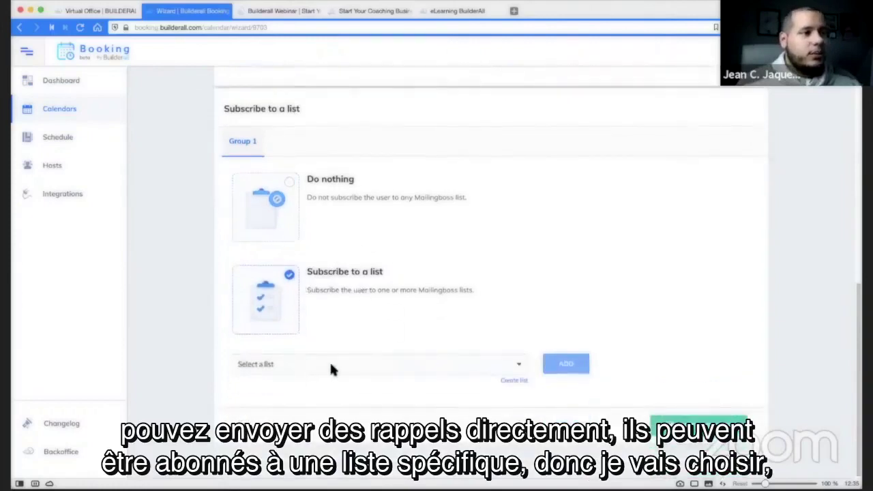
click(517, 366)
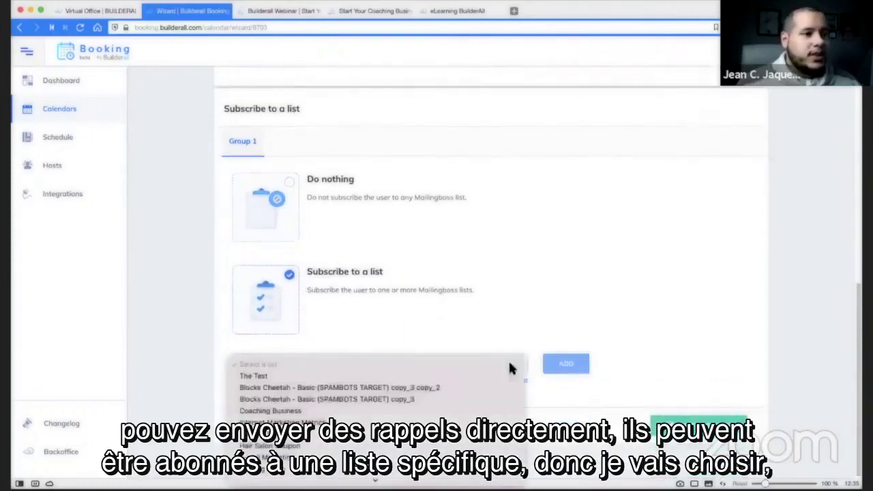
click(254, 376)
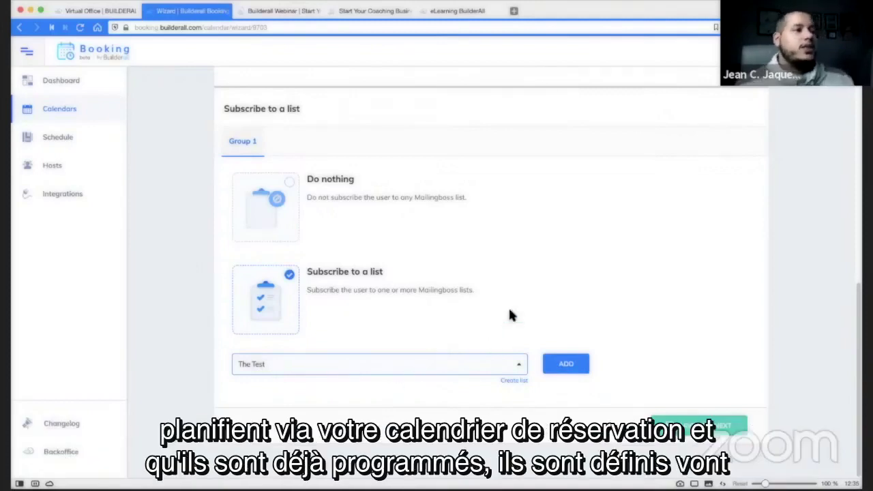
Step: Look over the automation settings once more, and save them to continue to the payment settings
scroll(407, 350, up, 10)
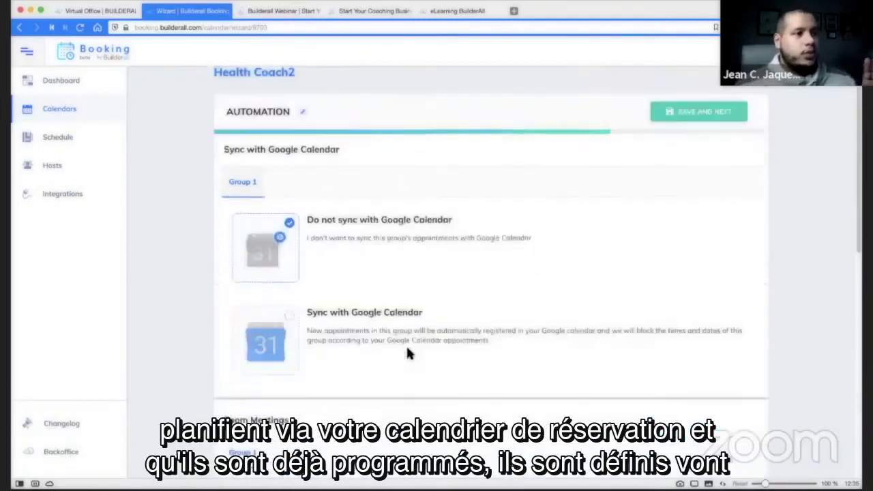
scroll(408, 349, down, 10)
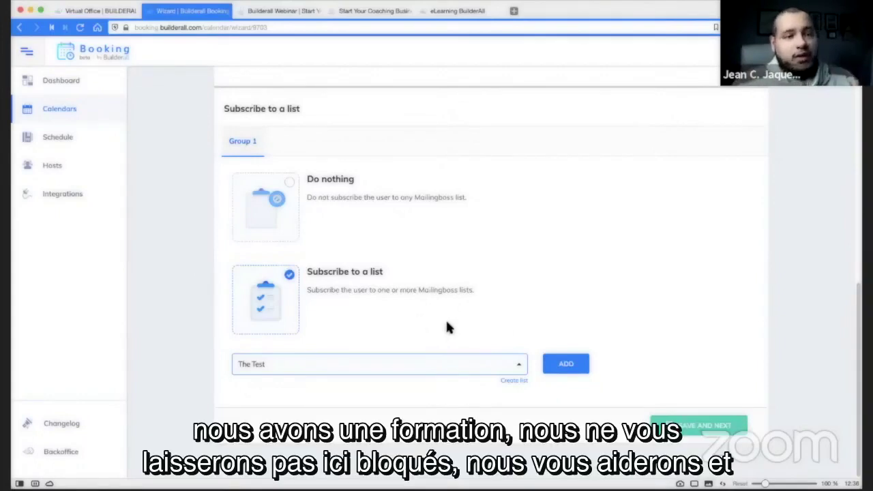
click(448, 323)
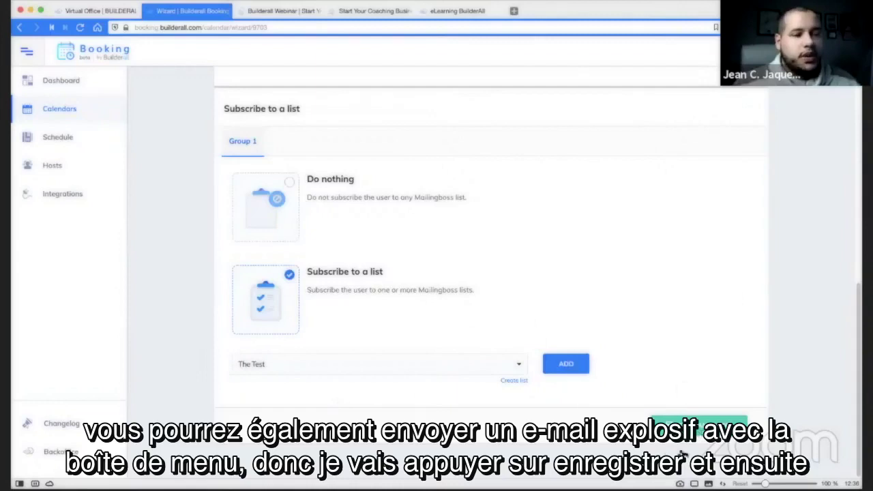
click(699, 426)
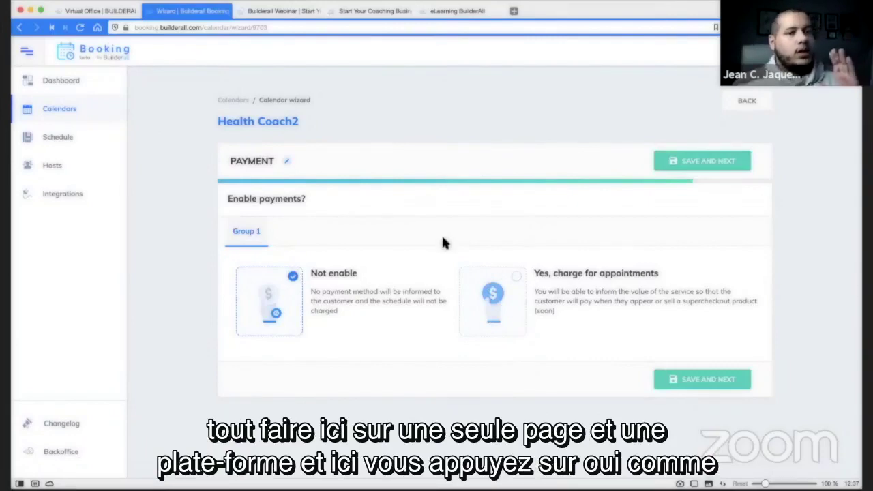
Step: Check the billing models for charging Group 1 appointments, set payments back to Not enable, and save to finish the calendar
click(516, 275)
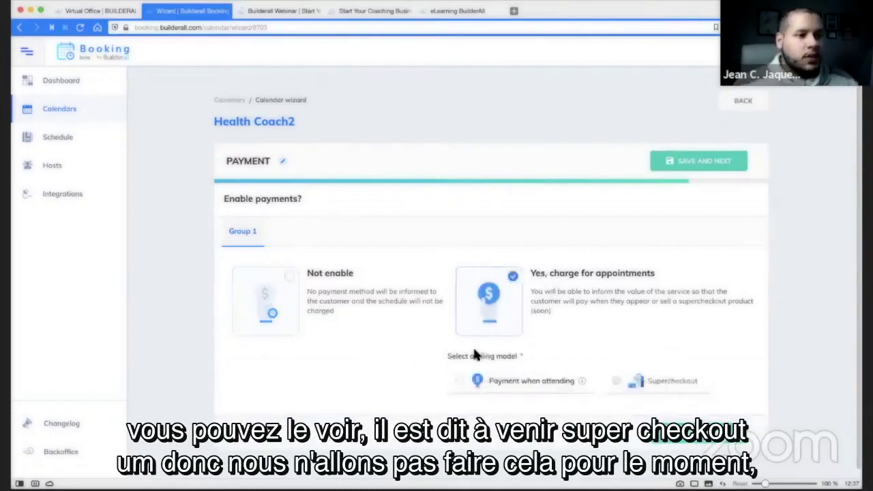
click(290, 276)
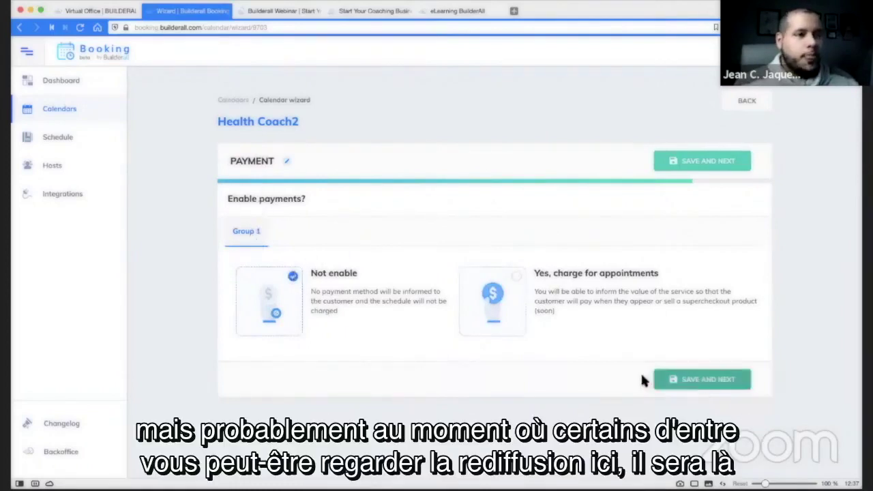
click(686, 379)
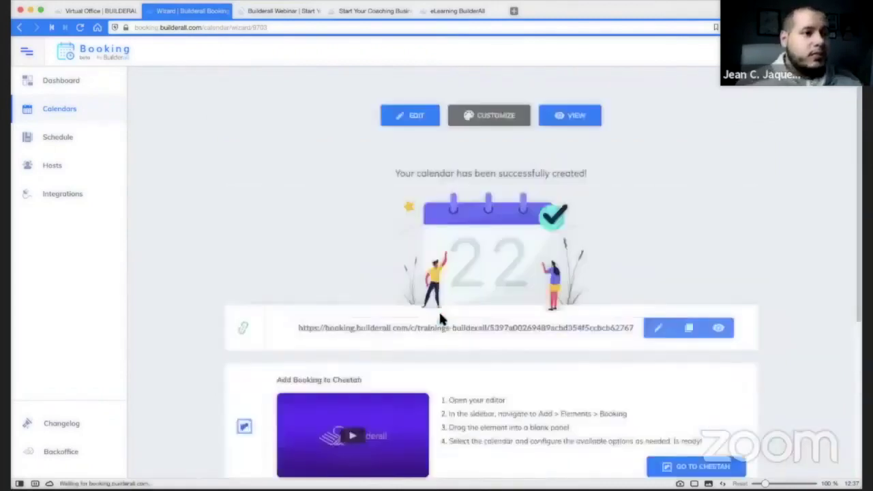
Step: Examine the finished calendar's booking link, Cheetah instructions and embed code options
scroll(772, 277, down, 1)
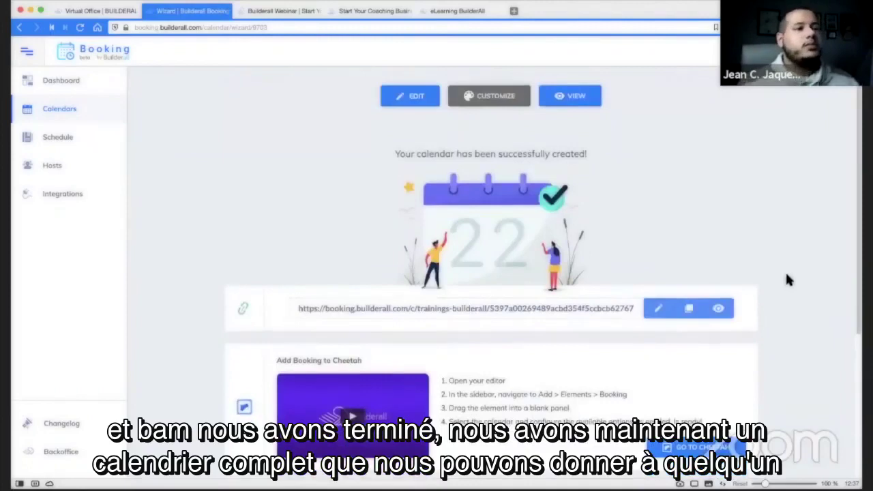
scroll(785, 276, down, 3)
scroll(788, 277, down, 5)
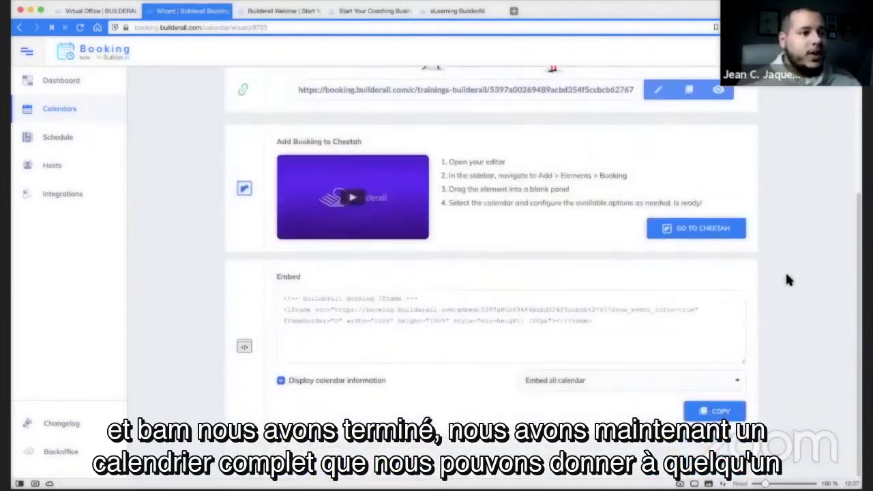
scroll(790, 276, up, 8)
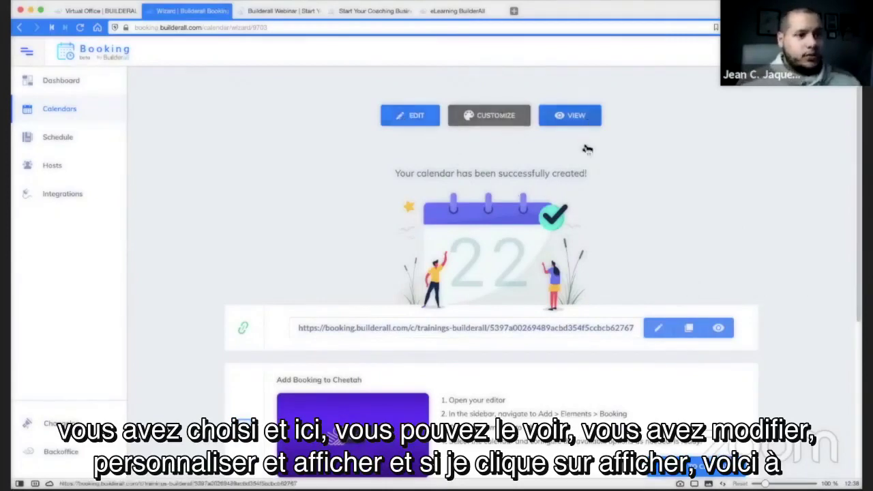
Step: View the Health Coach2 public booking page, and check its description and session duration
click(571, 119)
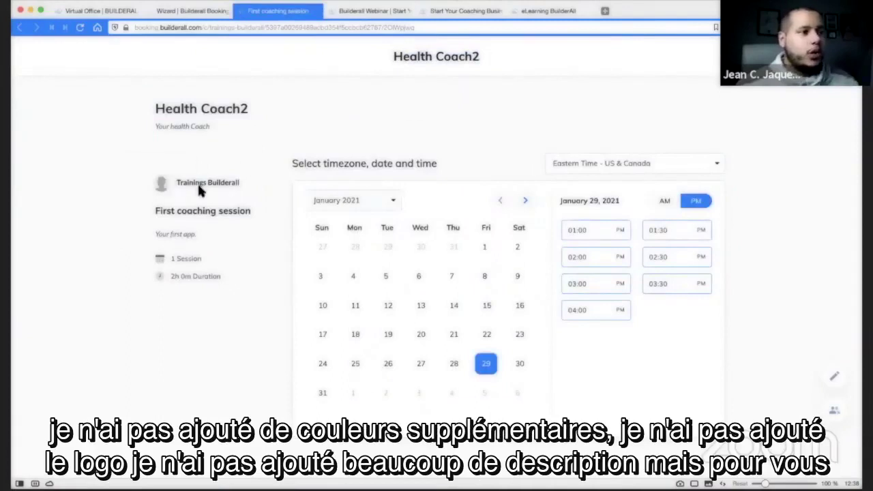
drag(260, 130, 156, 125)
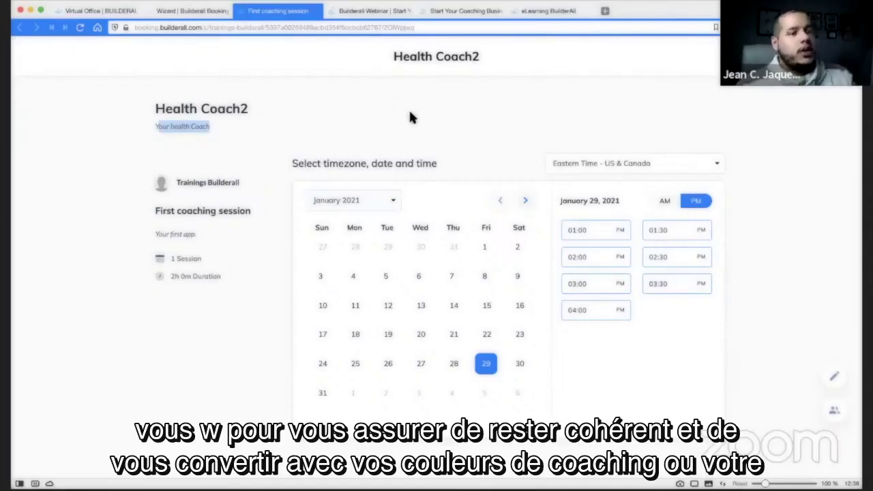
click(210, 134)
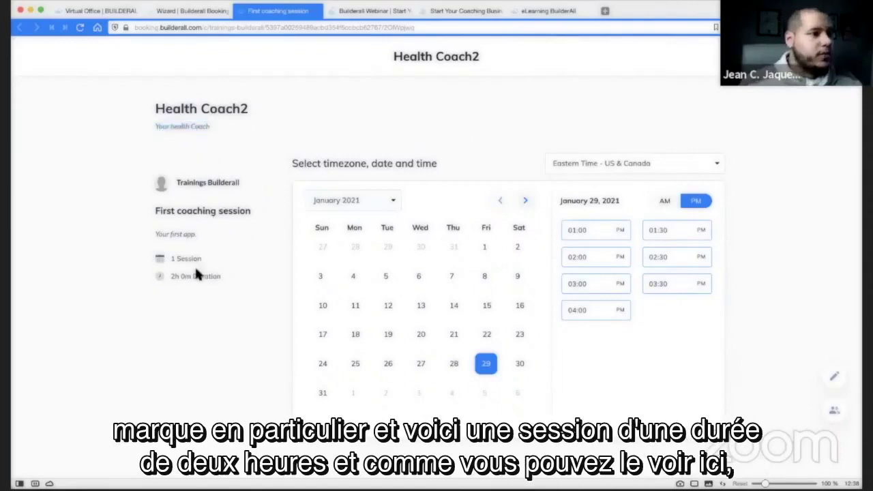
drag(233, 279, 174, 279)
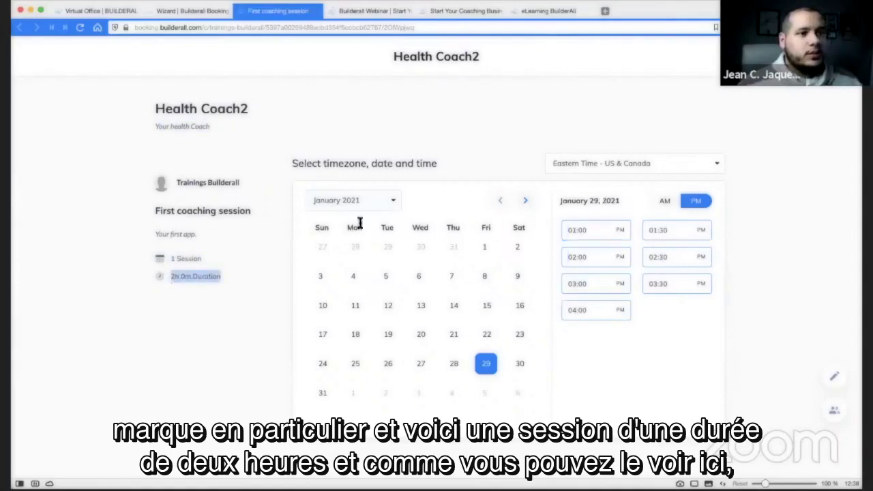
Step: Try booking the 01:30 PM slot on January 29, 2021, and check the form's name and email fields
click(575, 261)
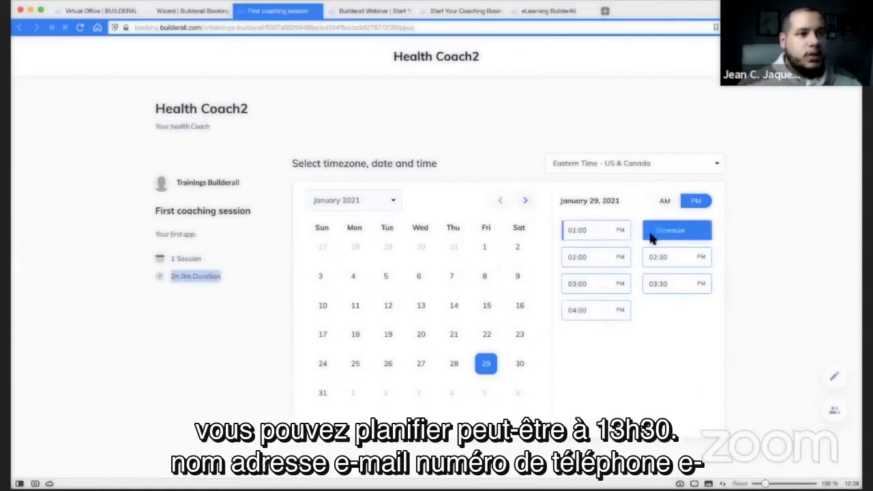
click(653, 238)
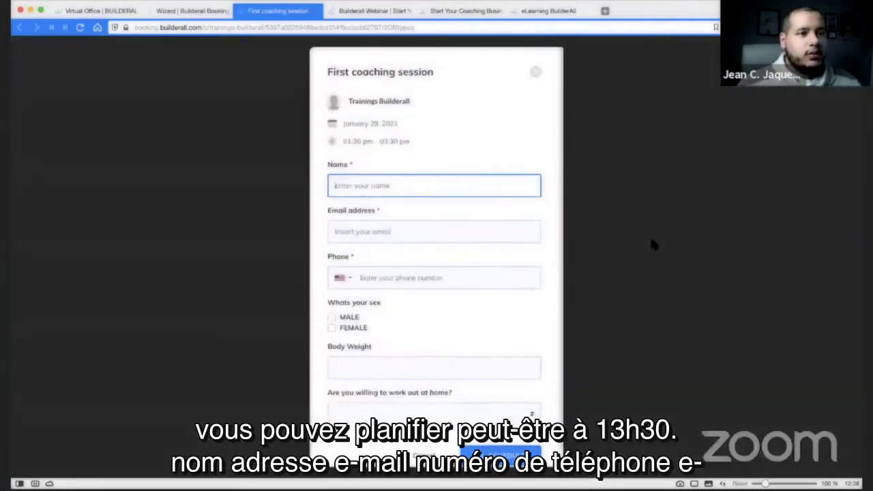
click(409, 185)
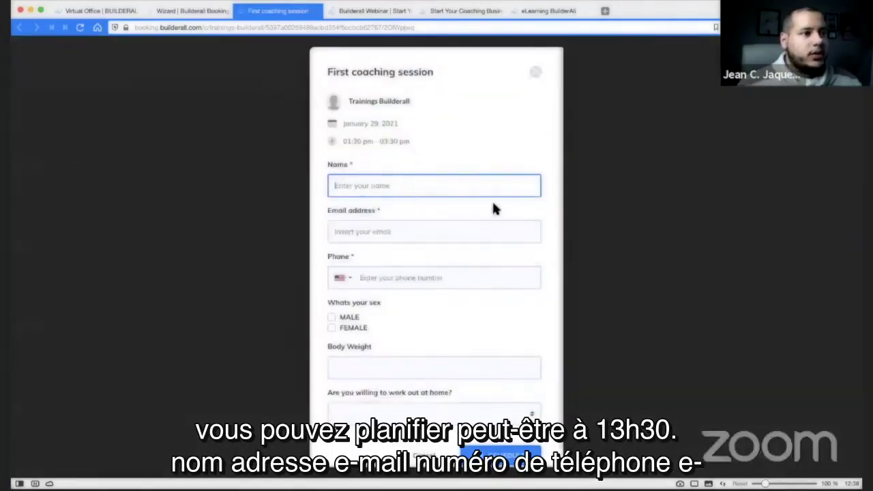
click(452, 232)
click(503, 328)
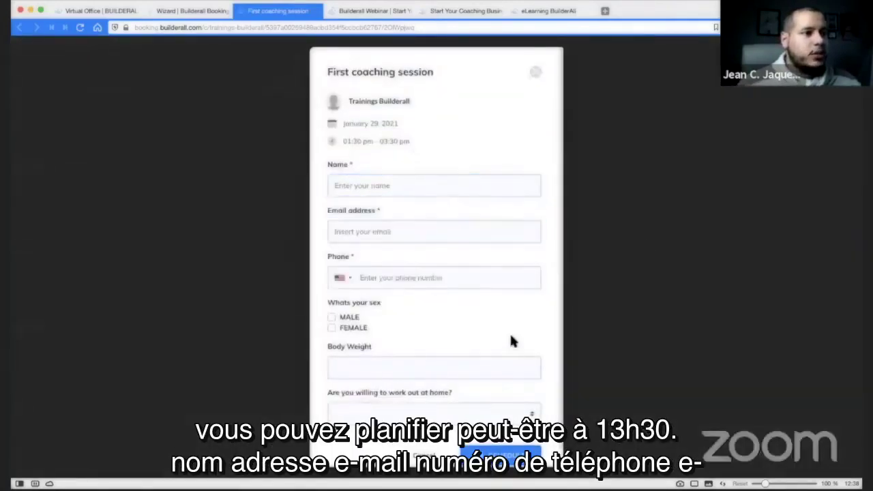
Step: Test the MALE and FEMALE checkboxes of the booking form's sex question, leaving MALE selected
scroll(510, 331, down, 1)
click(331, 302)
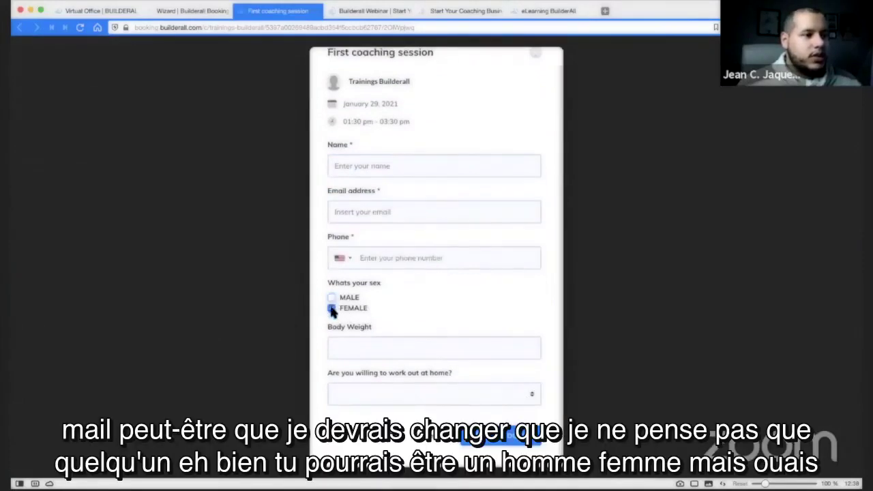
click(332, 298)
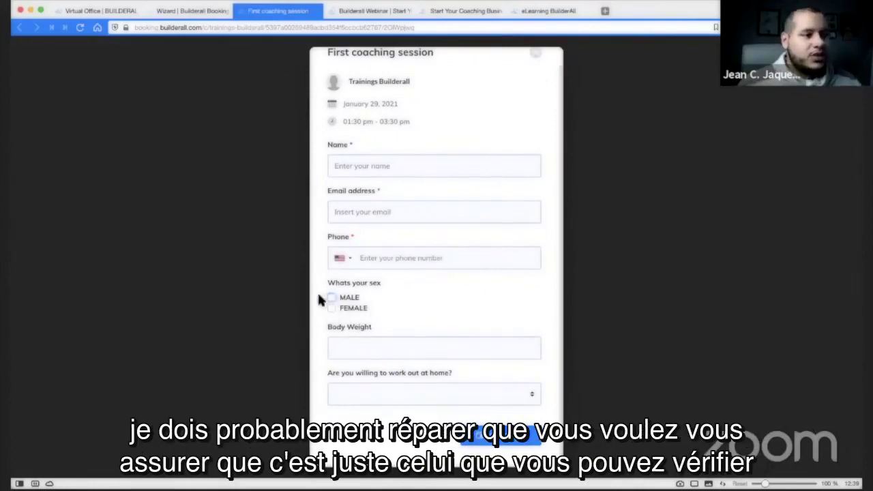
click(332, 298)
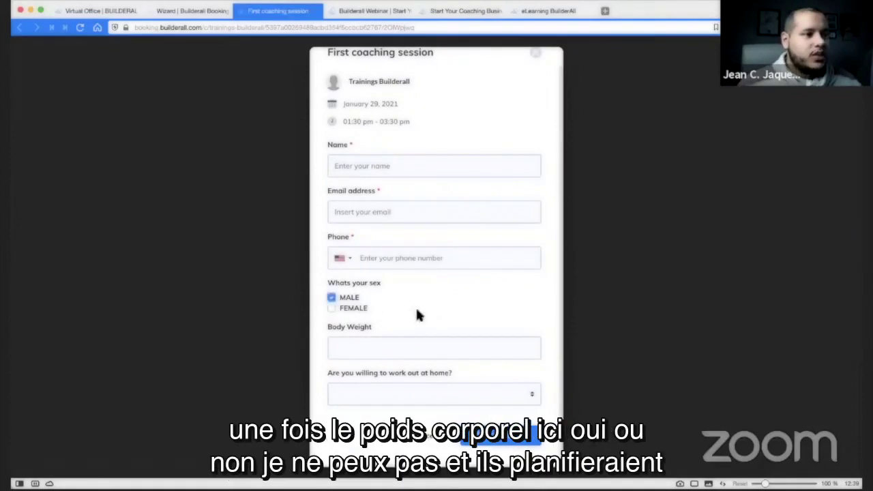
Step: Answer NO I CAN'T to the question about working out at home, and close the booking form without scheduling
click(369, 344)
click(460, 393)
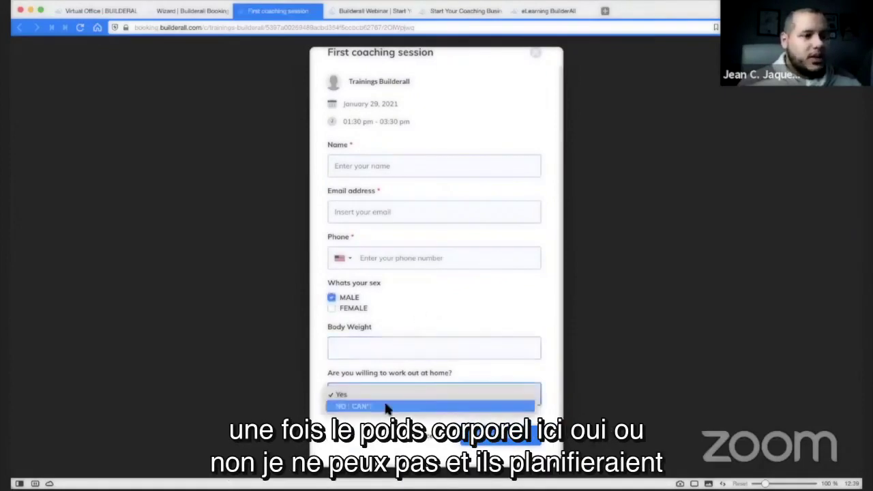
click(362, 406)
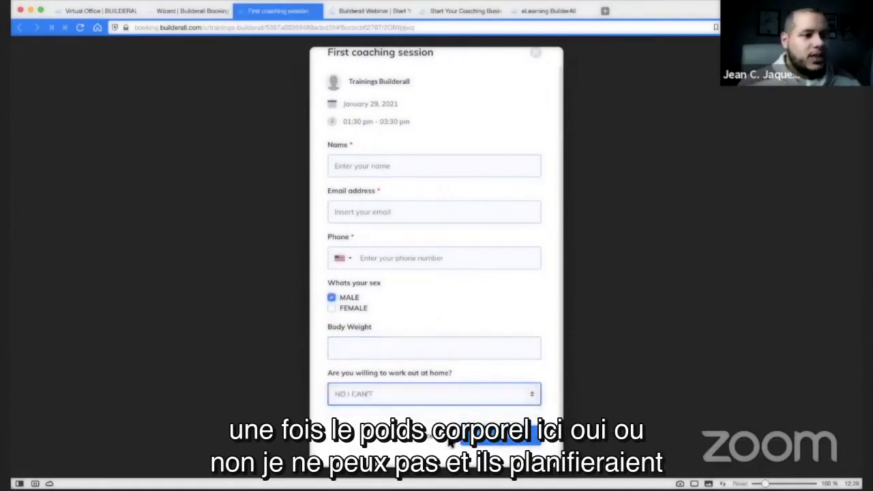
scroll(467, 303, up, 1)
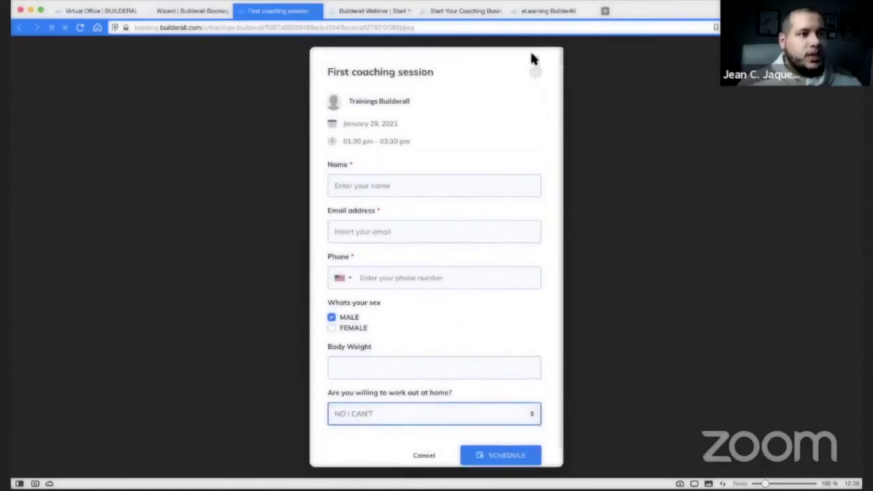
click(536, 74)
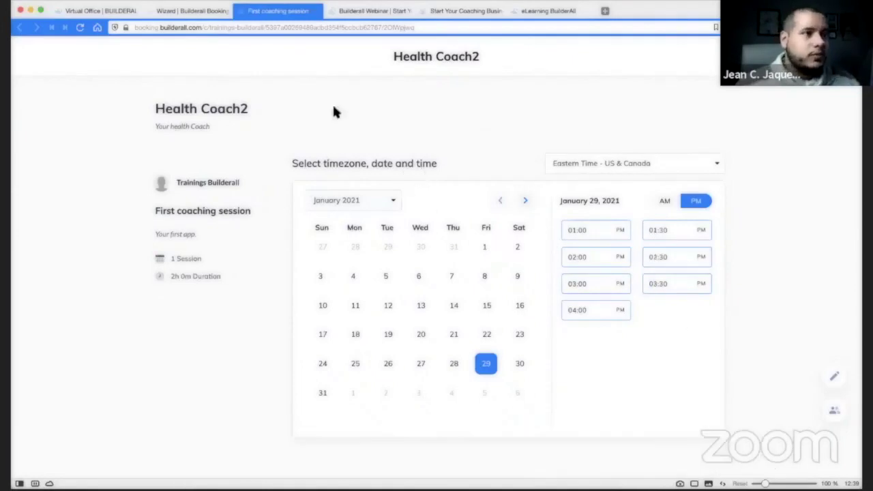
Step: Replace the random ending of the calendar's shareable link with the coach's first name plus "scoachingclass1234", save it, and copy the link
click(199, 12)
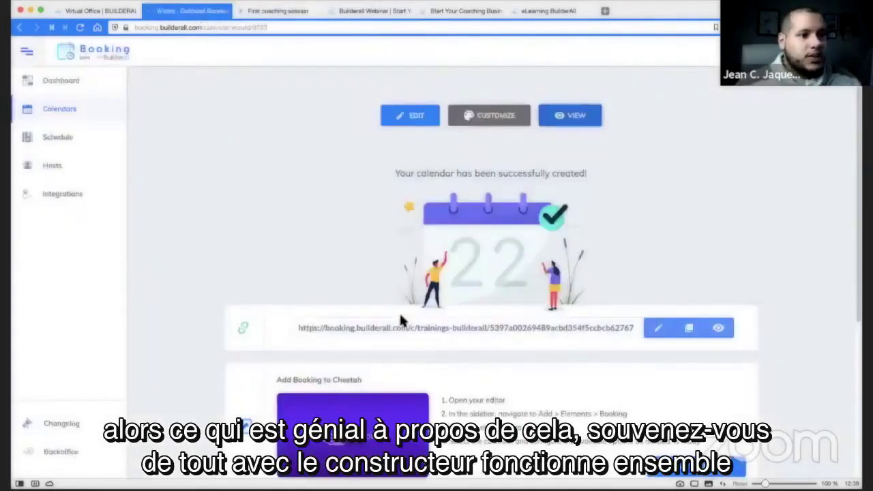
scroll(352, 308, down, 2)
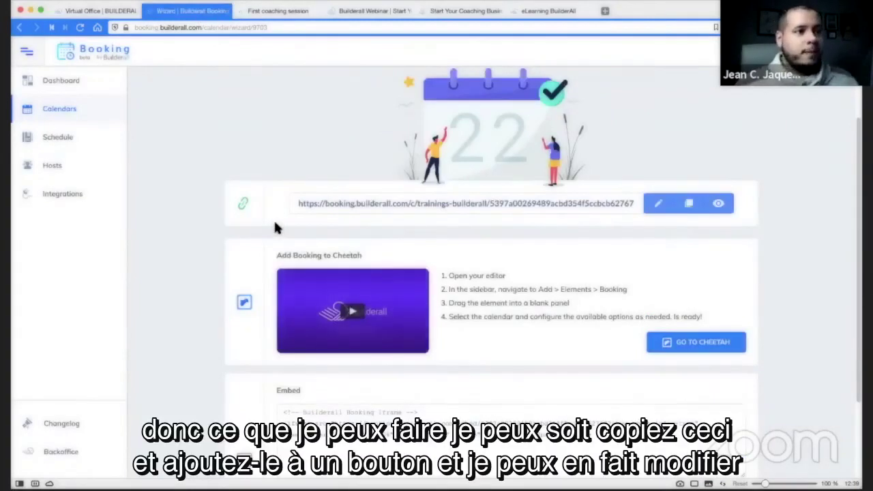
click(655, 205)
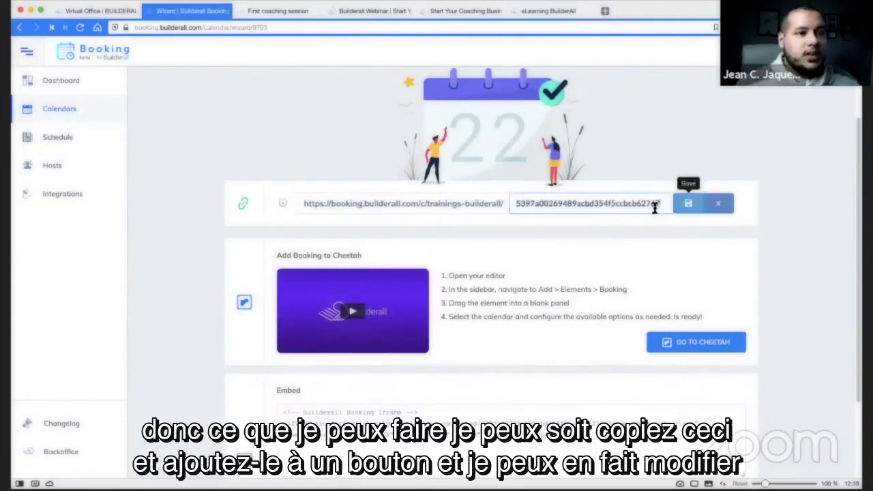
click(720, 204)
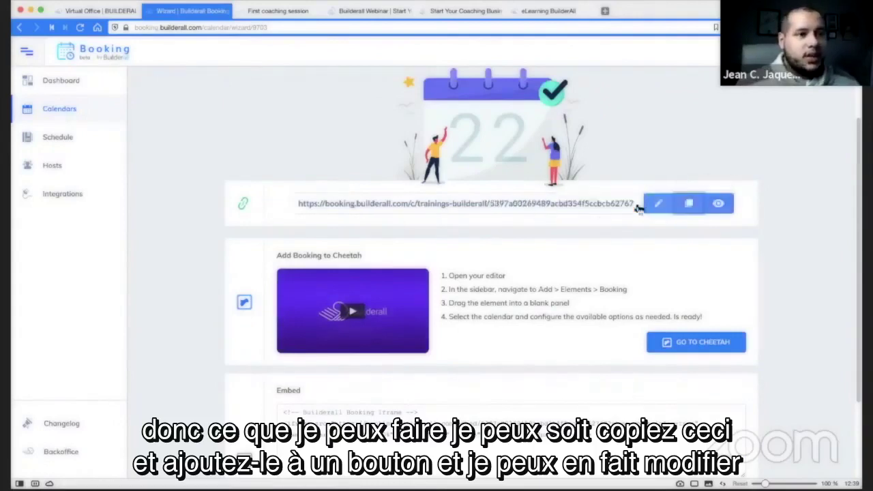
click(659, 204)
click(517, 203)
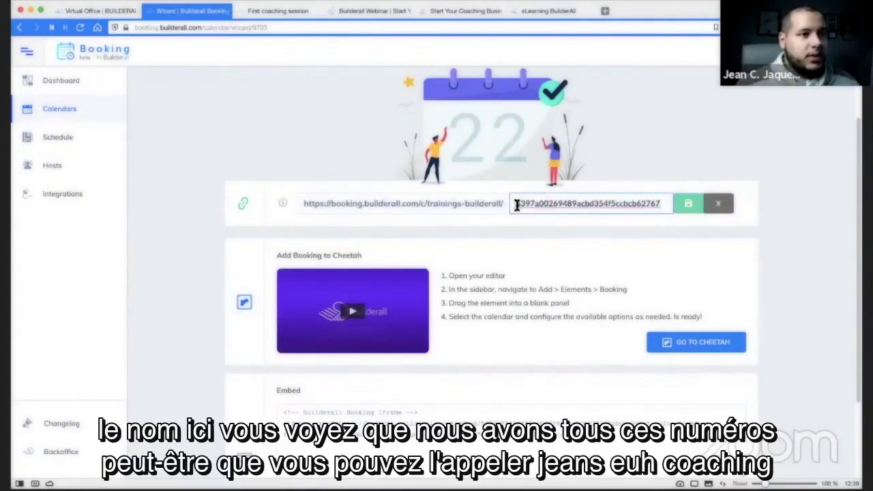
drag(670, 204, 506, 208)
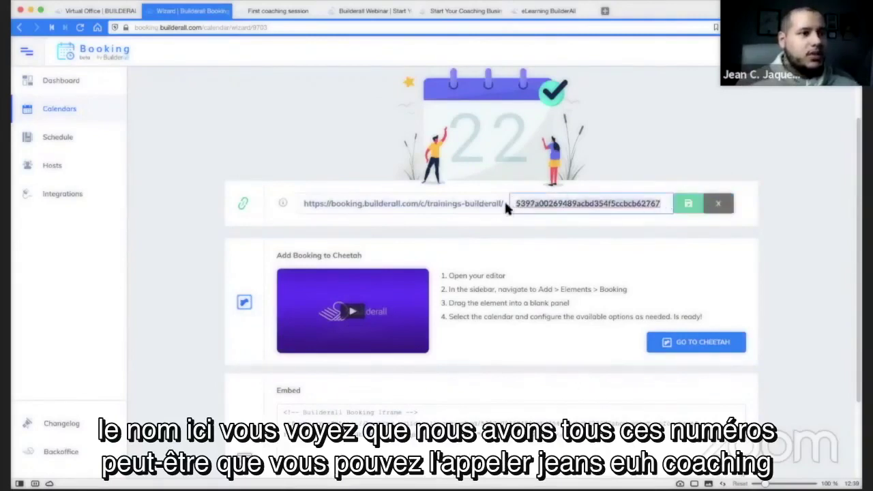
text(jean)
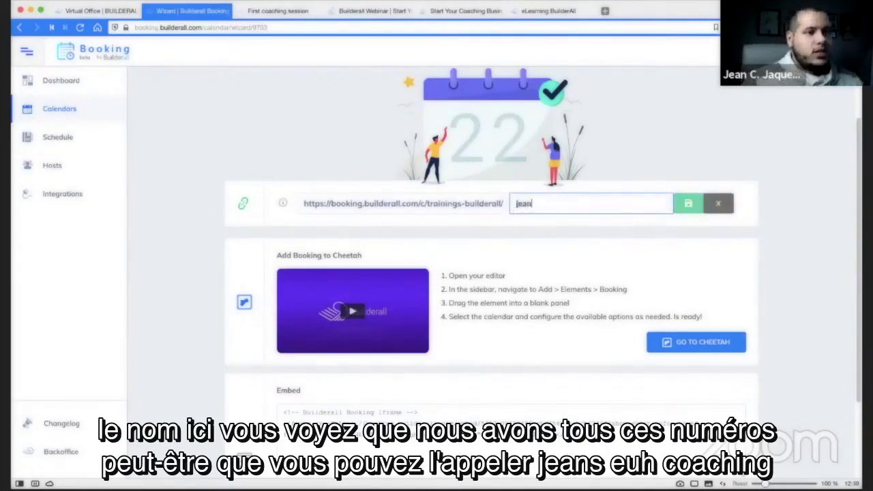
text(scou)
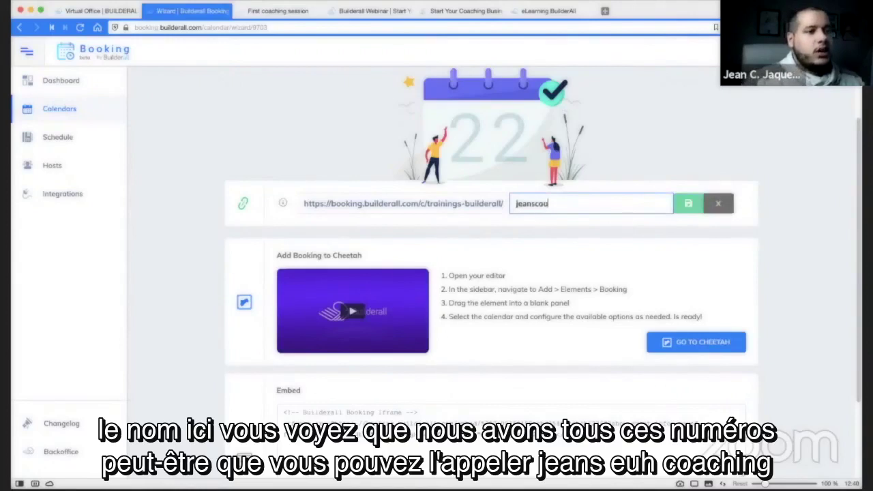
text(aching)
key(BackSpace)
key(BackSpace)
key(BackSpace)
key(BackSpace)
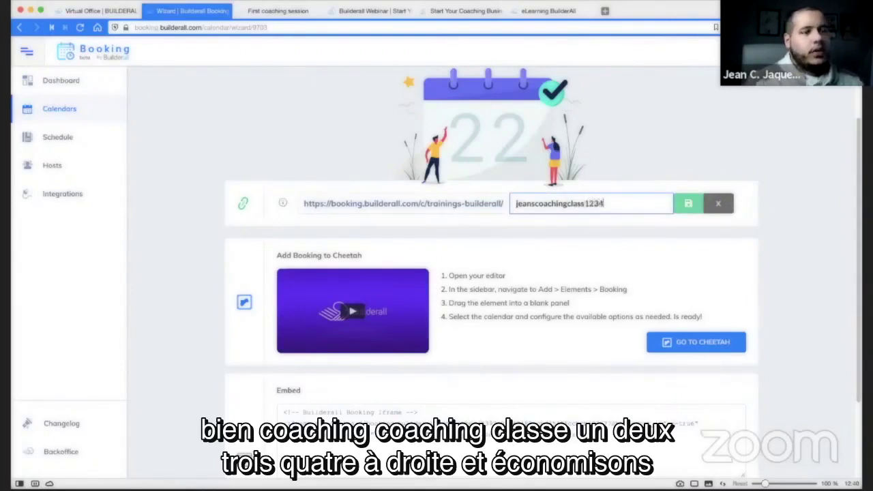
click(688, 204)
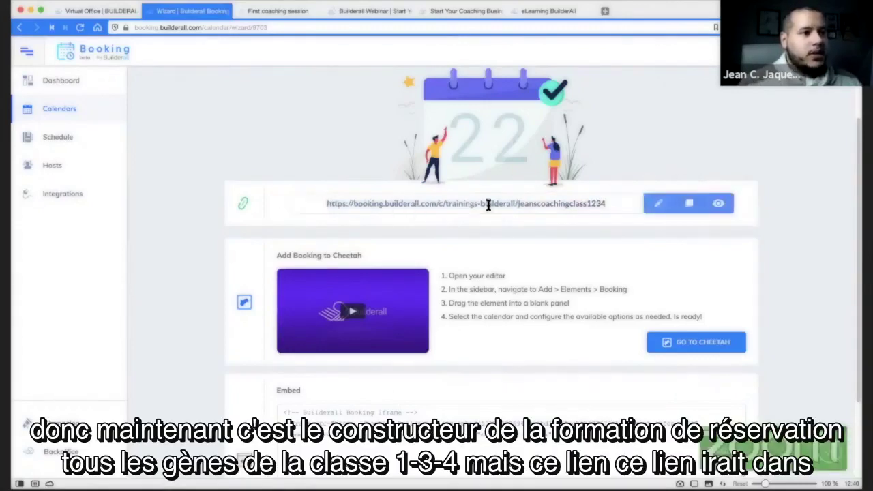
drag(602, 203, 322, 202)
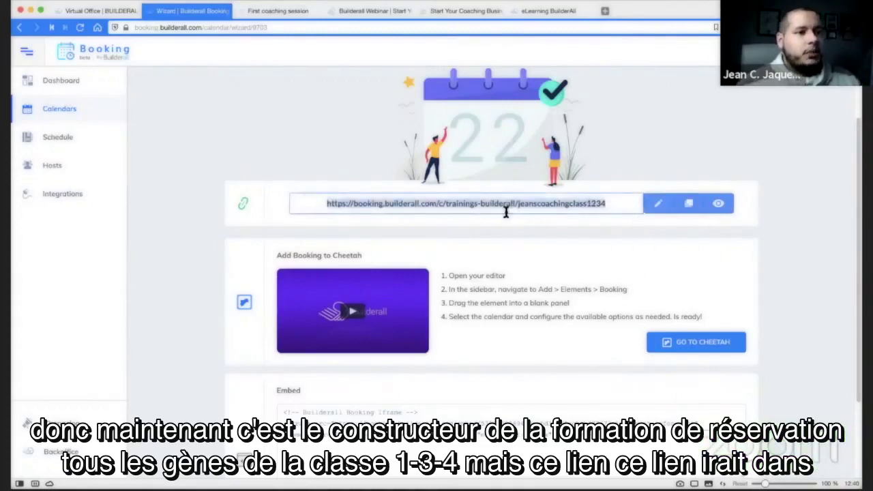
click(688, 206)
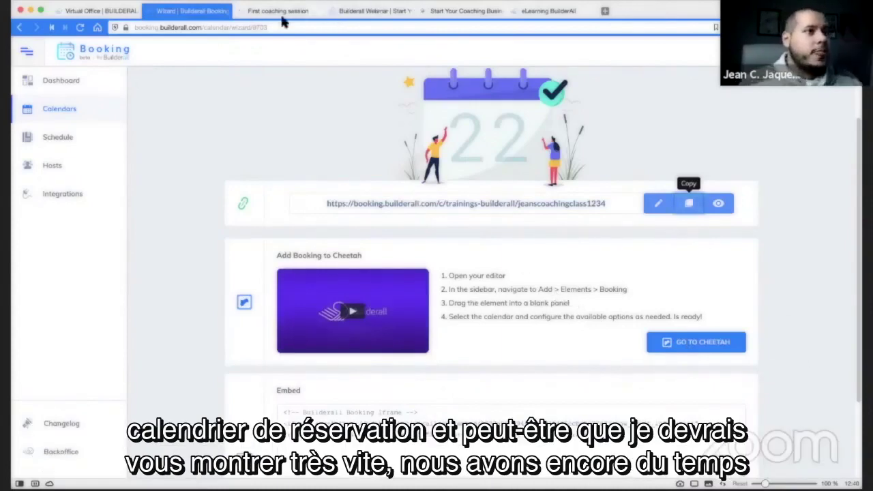
Step: Open the Confirm Email page of the Internet Marketing Metrics site for editing in the Cheetah Website Builder
click(108, 14)
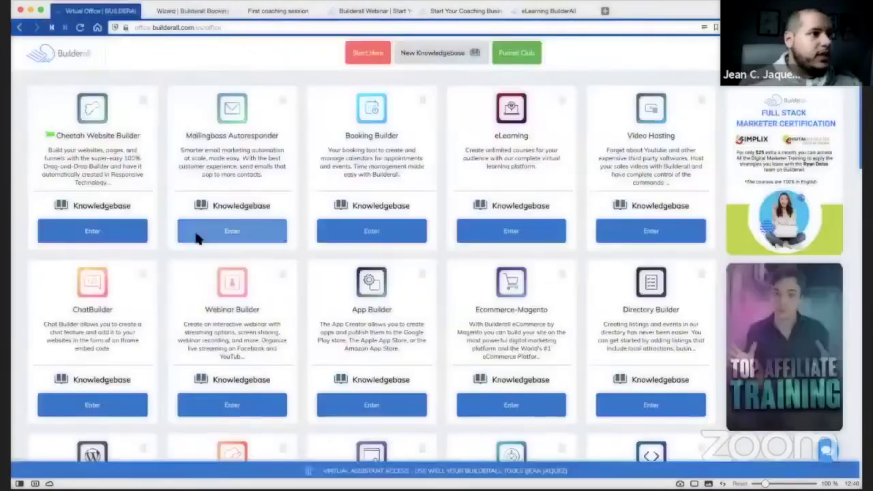
click(92, 232)
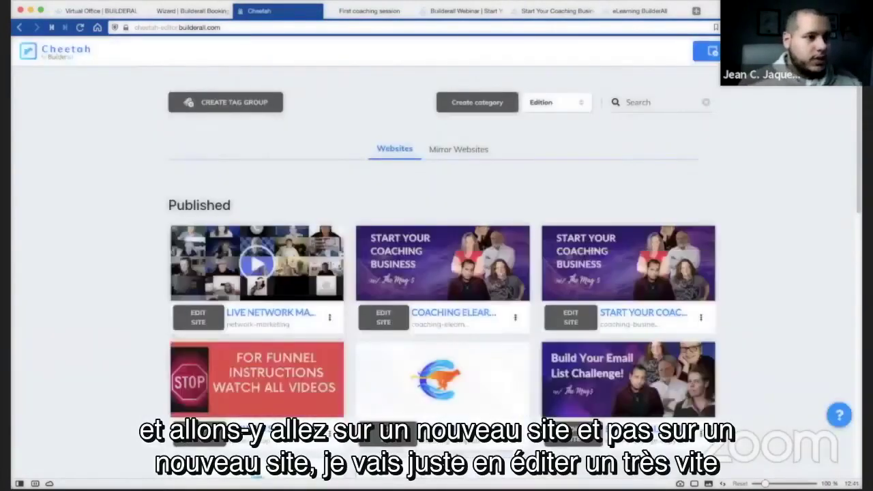
scroll(198, 259, down, 5)
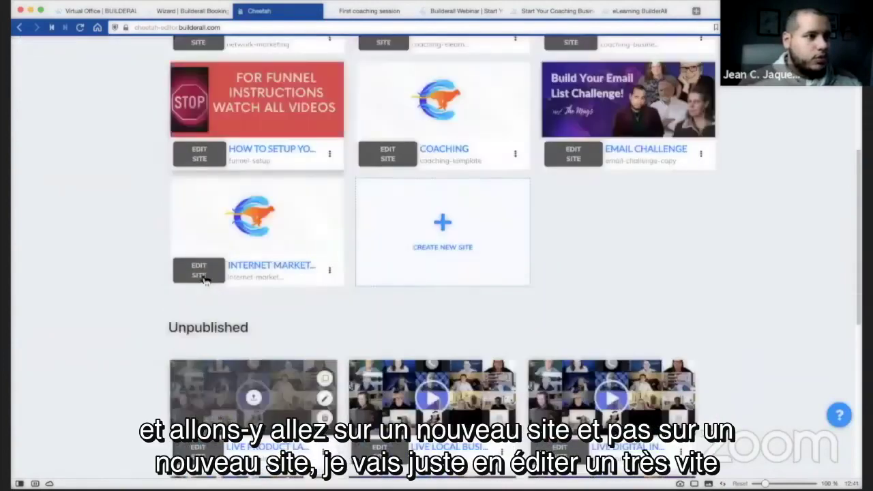
click(201, 273)
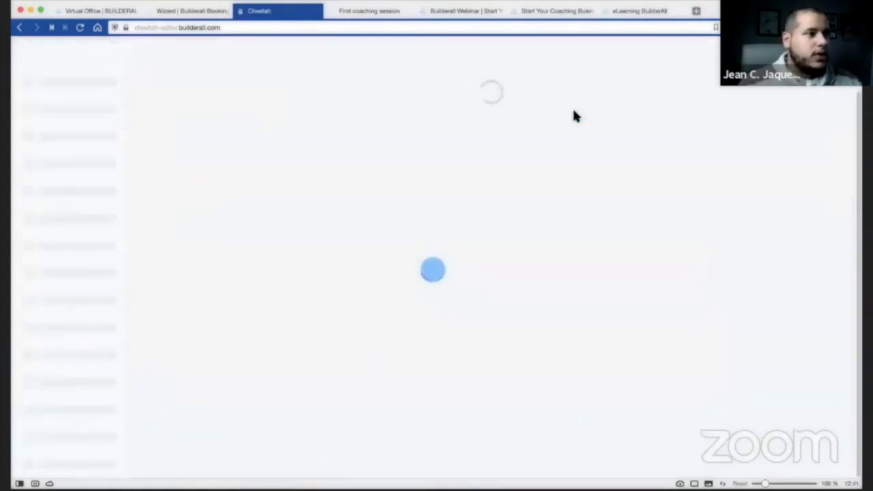
scroll(408, 169, up, 3)
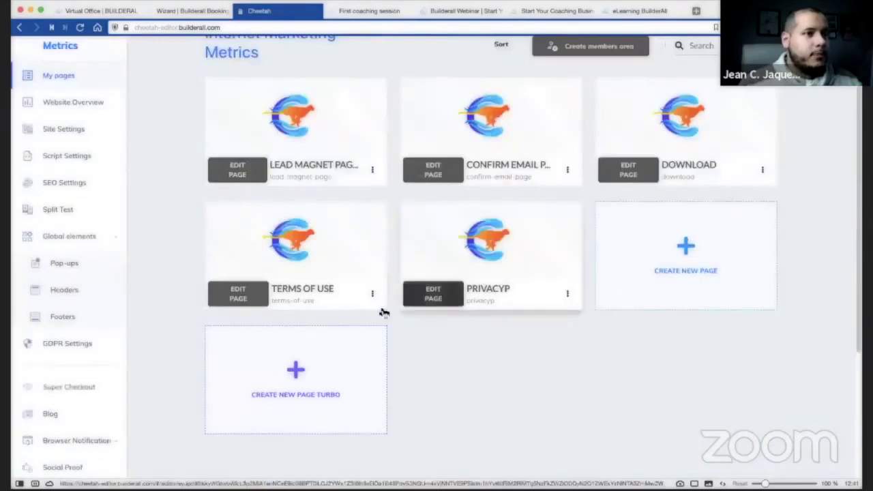
click(444, 166)
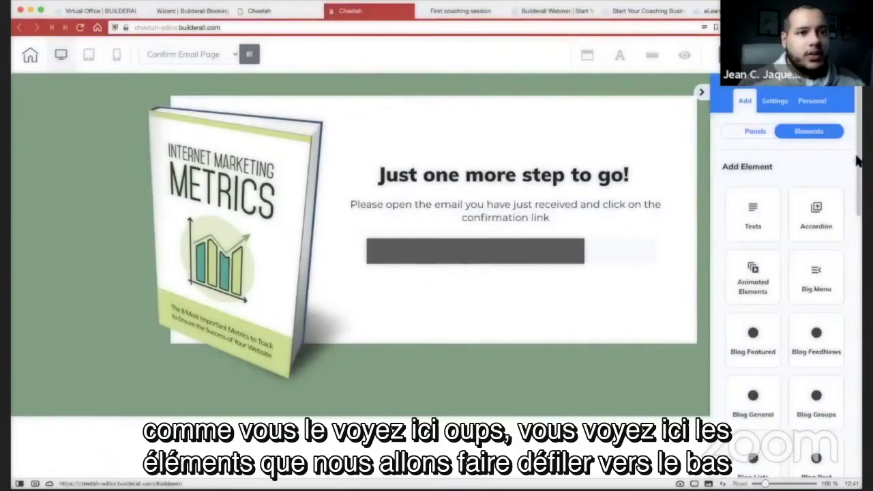
Step: Add a Booking element to the page, using the Health Coach2 calendar with info shown and limited to the First coaching session group
drag(858, 161, 852, 277)
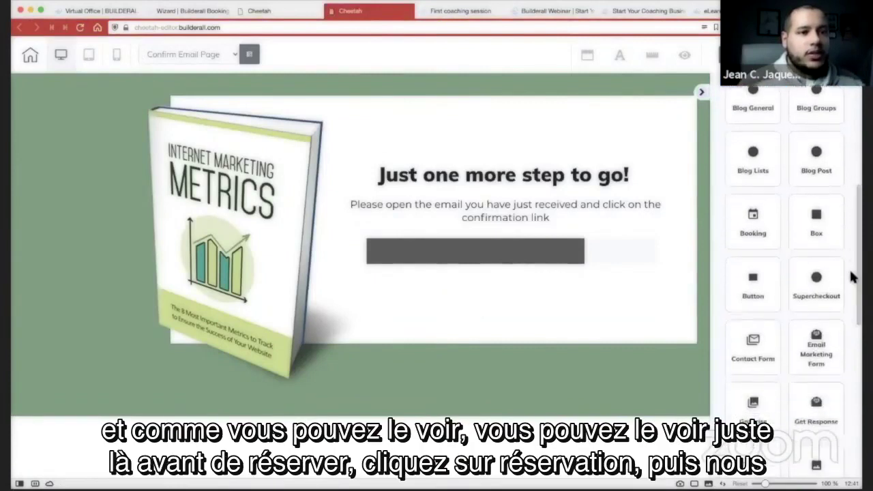
click(761, 225)
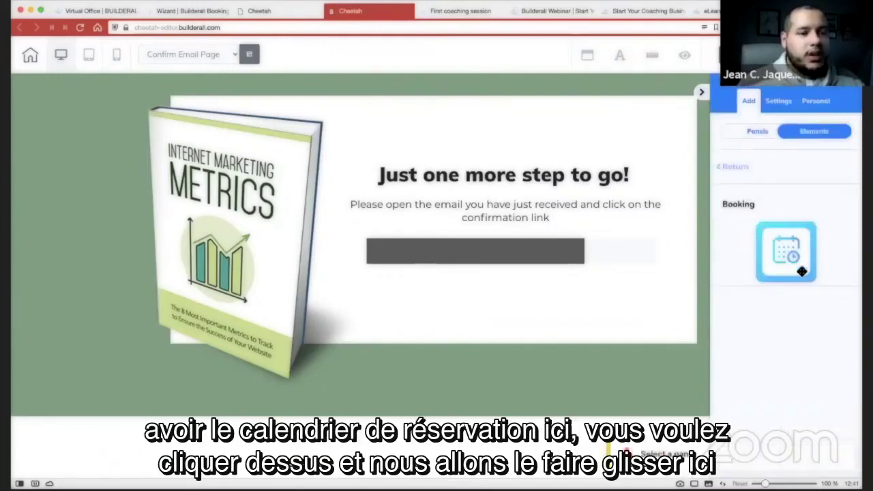
drag(789, 249, 552, 291)
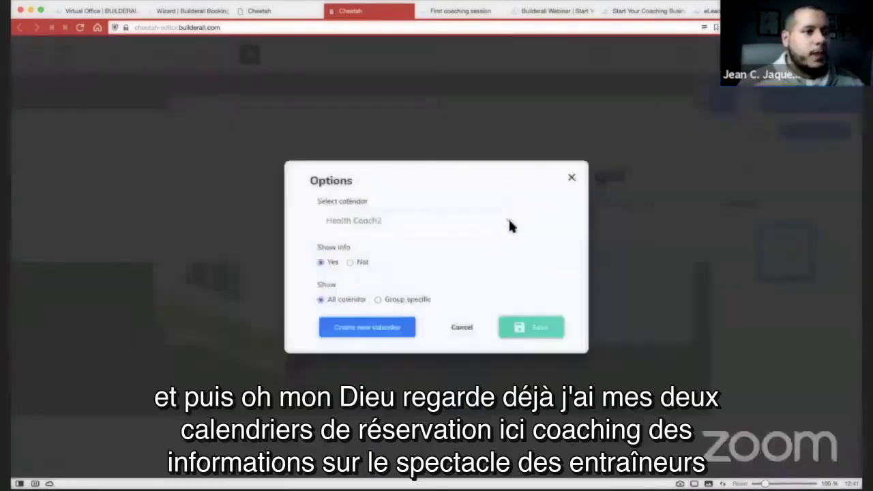
click(509, 221)
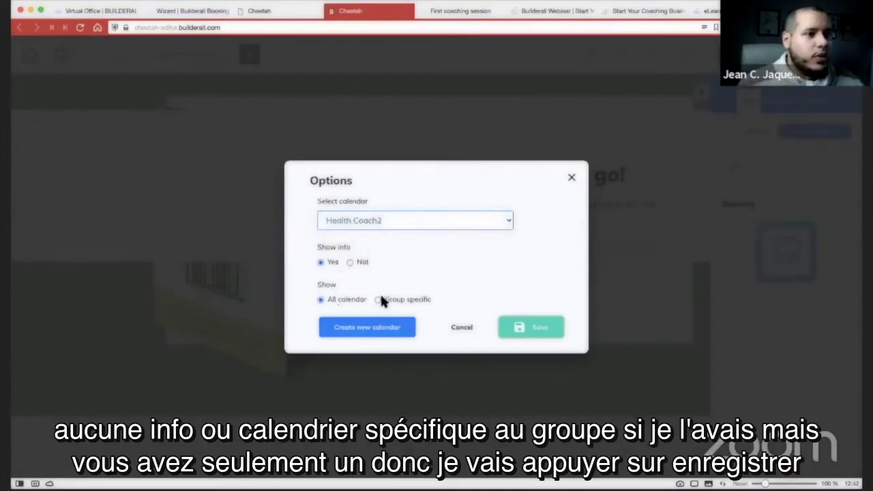
click(380, 300)
click(391, 313)
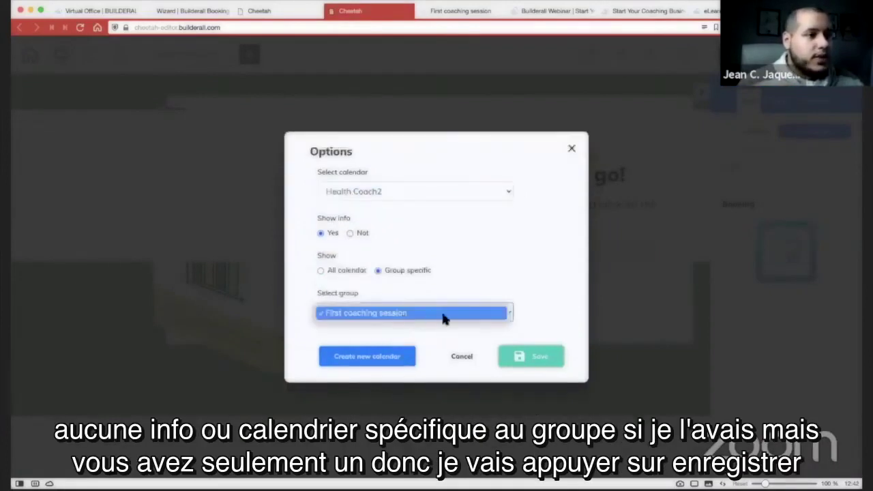
click(396, 315)
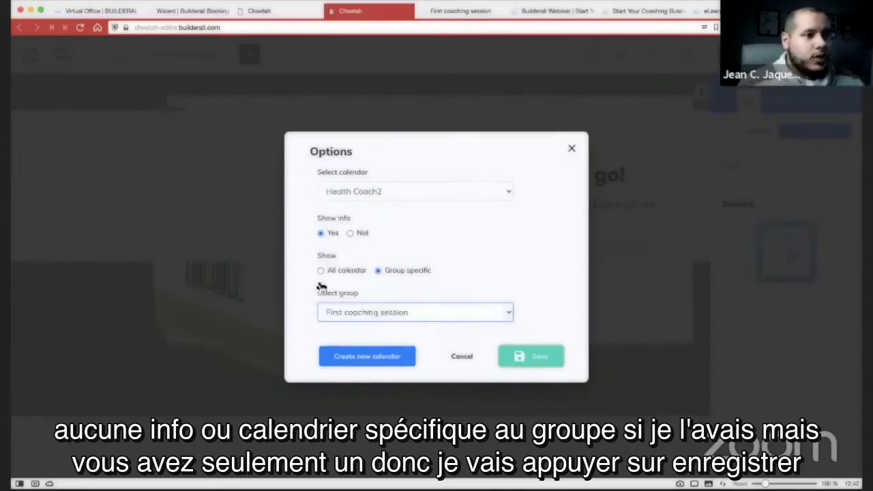
click(531, 356)
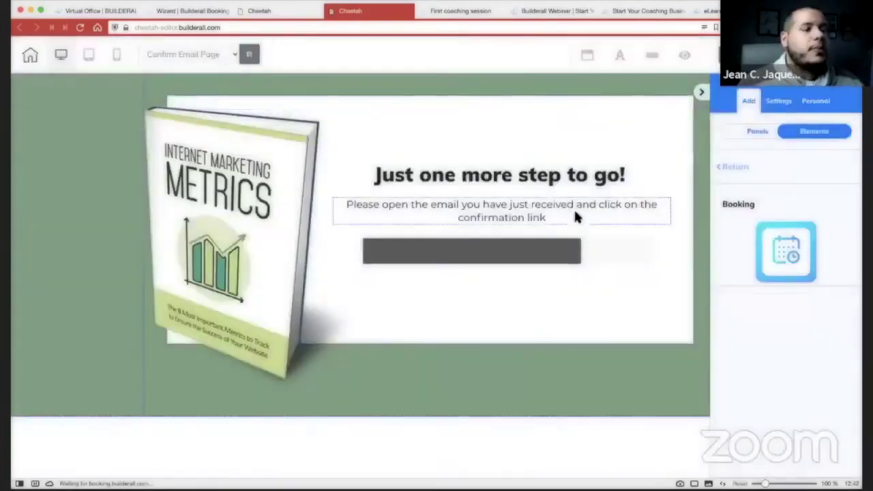
Step: Collapse the elements sidebar and move the heading, confirmation text and progress bar away from the booking calendar
click(703, 93)
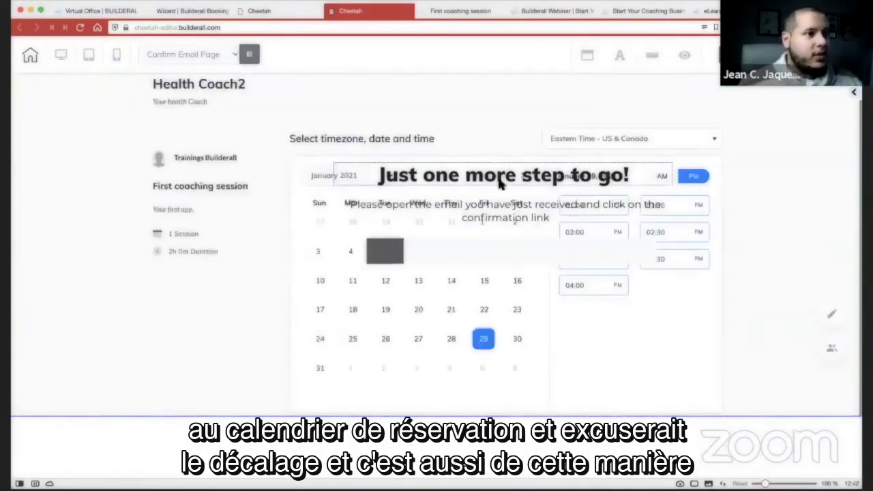
click(556, 176)
drag(599, 146, 682, 89)
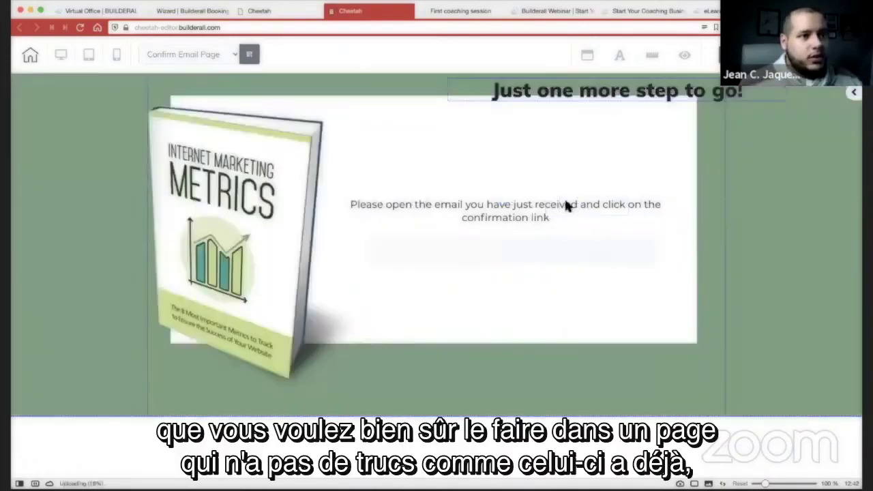
click(564, 204)
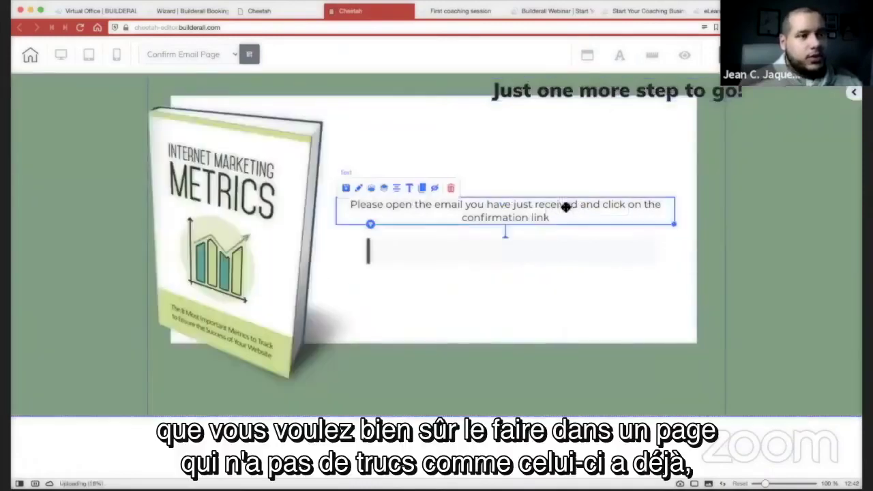
drag(505, 217, 342, 342)
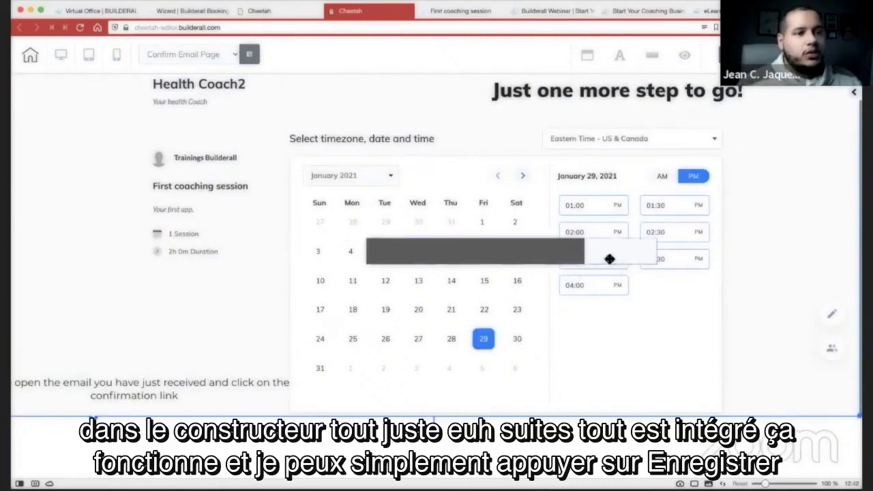
drag(610, 257, 211, 368)
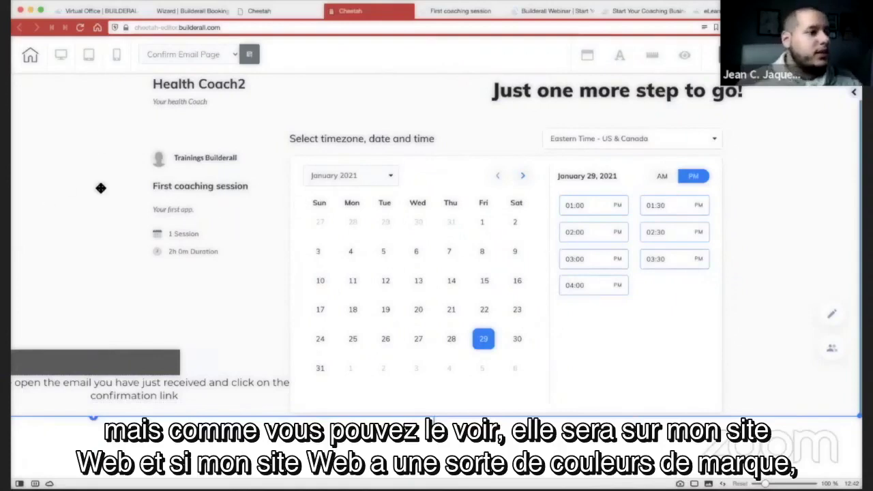
Step: Move the booking calendar lower on the page to uncover the green header area
scroll(99, 253, up, 3)
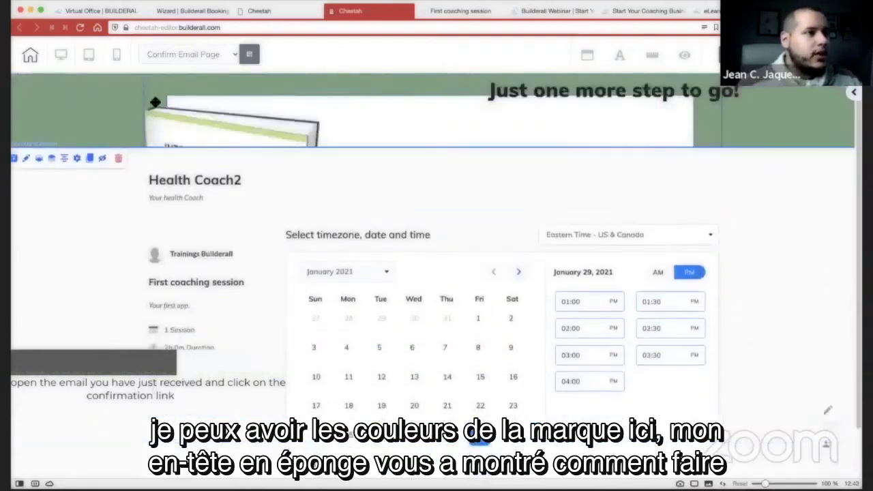
click(155, 103)
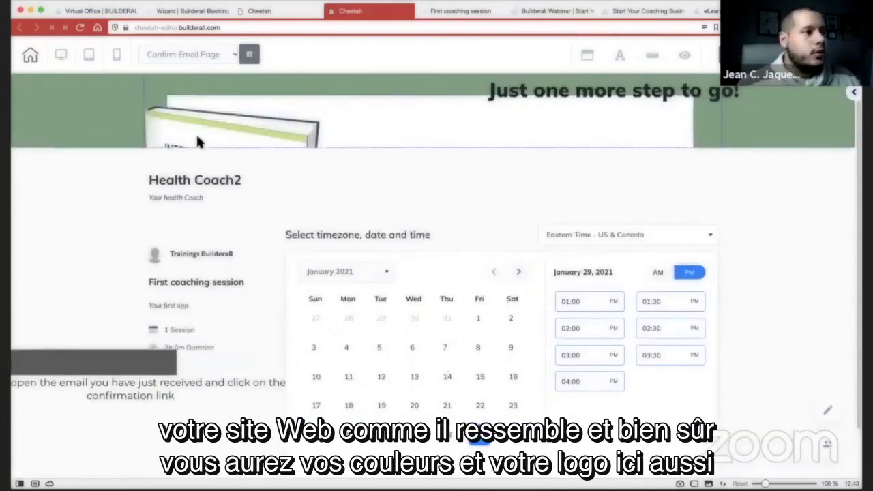
scroll(528, 341, down, 2)
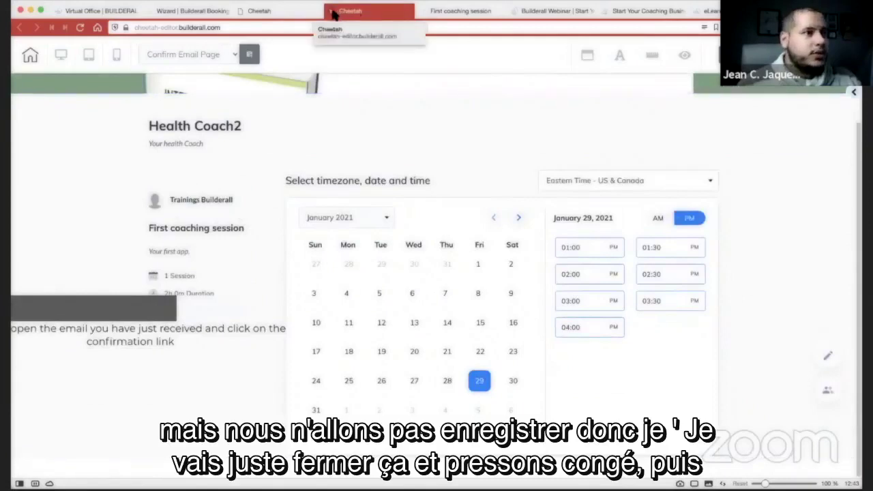
Step: Close the Confirm Email page editor without saving, and return to the site's page list
key(super+w)
click(459, 185)
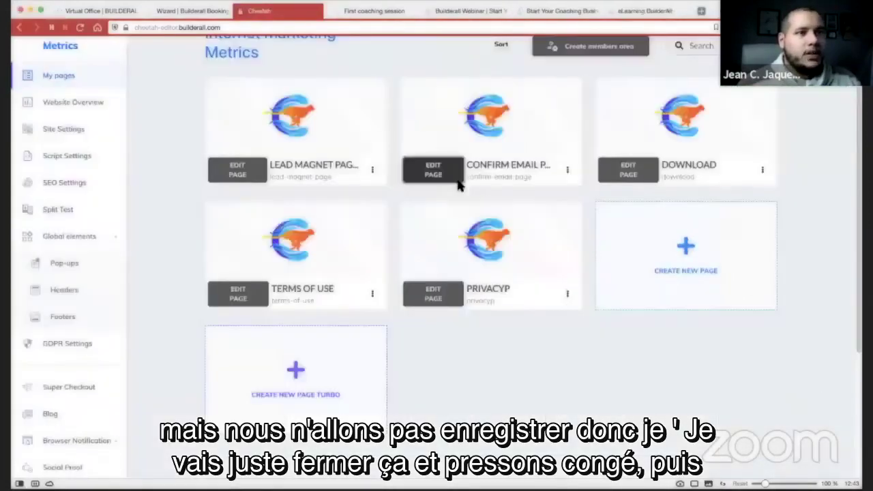
scroll(605, 388, up, 2)
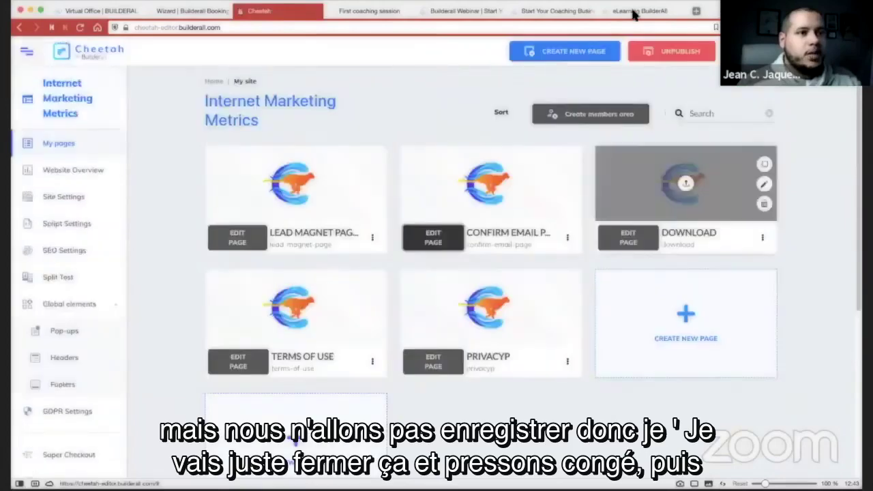
Step: Return to the Booking wizard's completion page for the newly created calendar
click(633, 12)
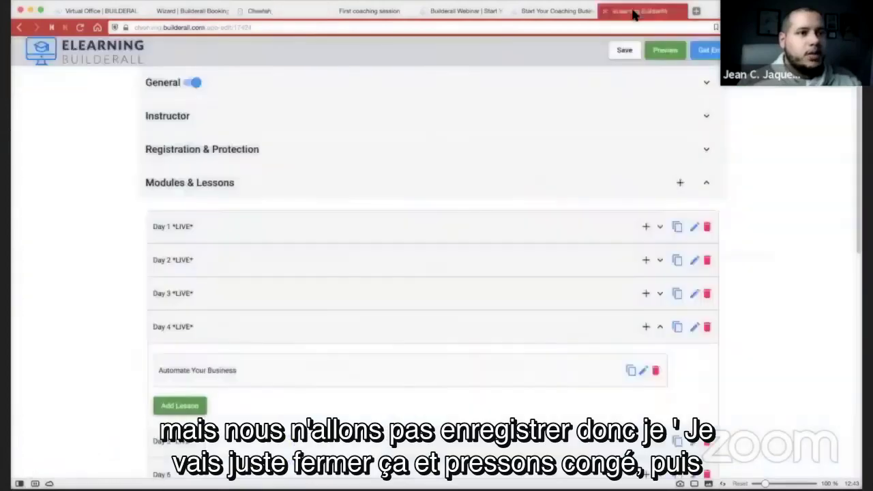
click(369, 11)
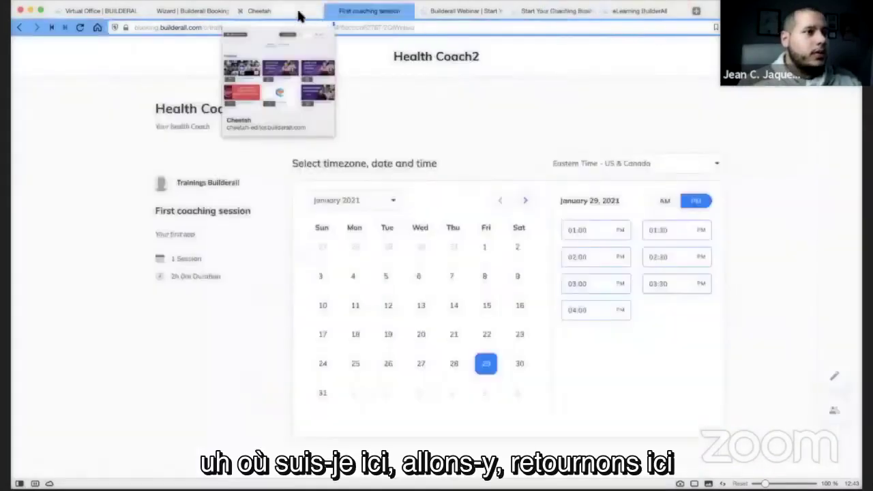
click(298, 12)
click(358, 11)
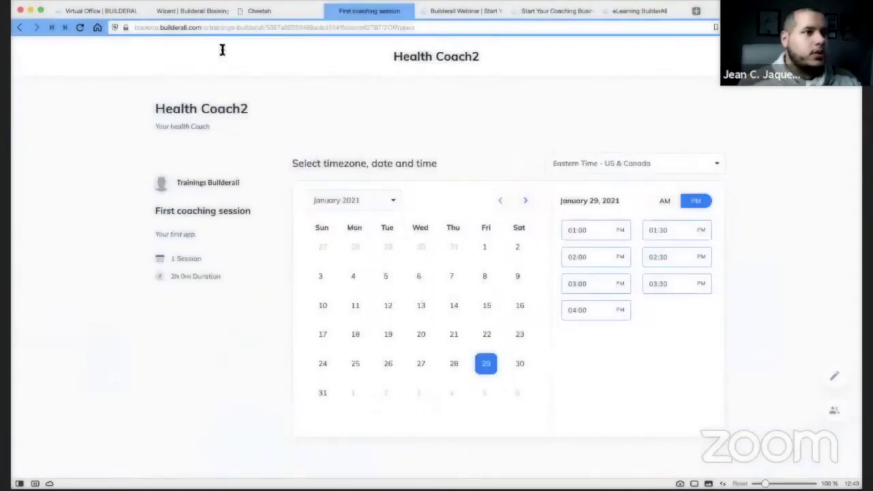
click(432, 15)
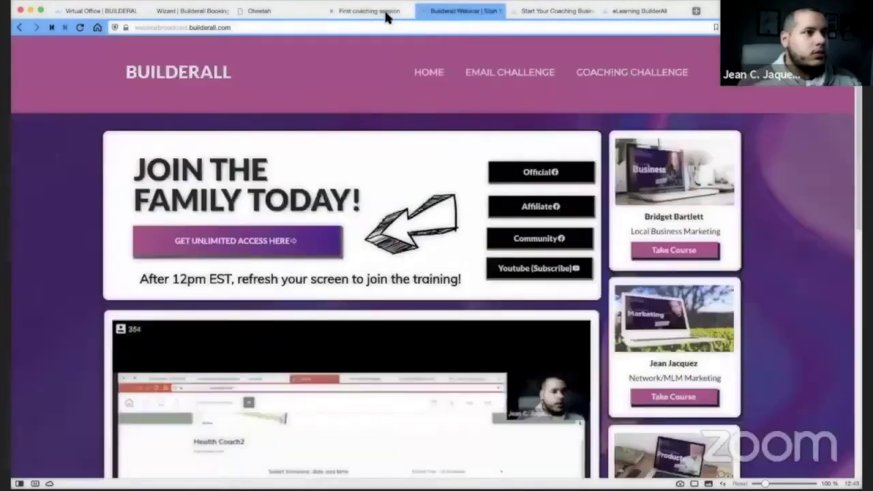
click(385, 13)
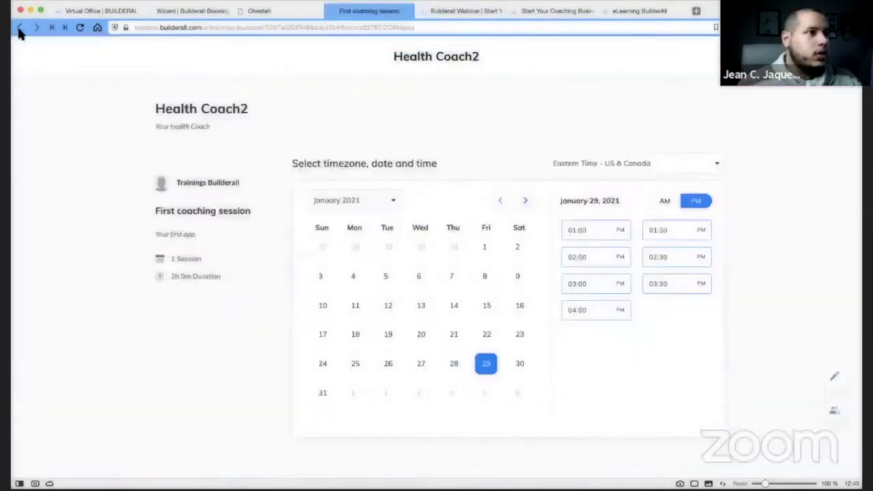
click(206, 15)
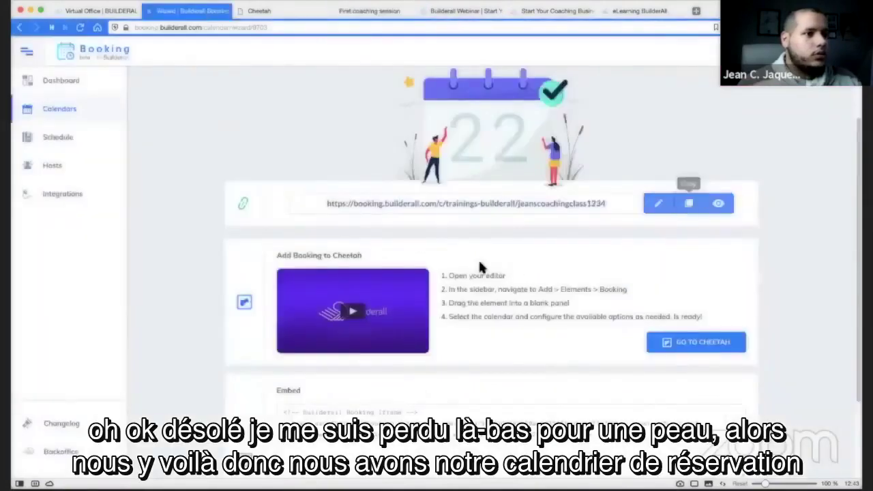
Step: Examine the calendar's sharing options: the customized link, the Add Booking to Cheetah instructions and the Embed section
scroll(339, 218, down, 3)
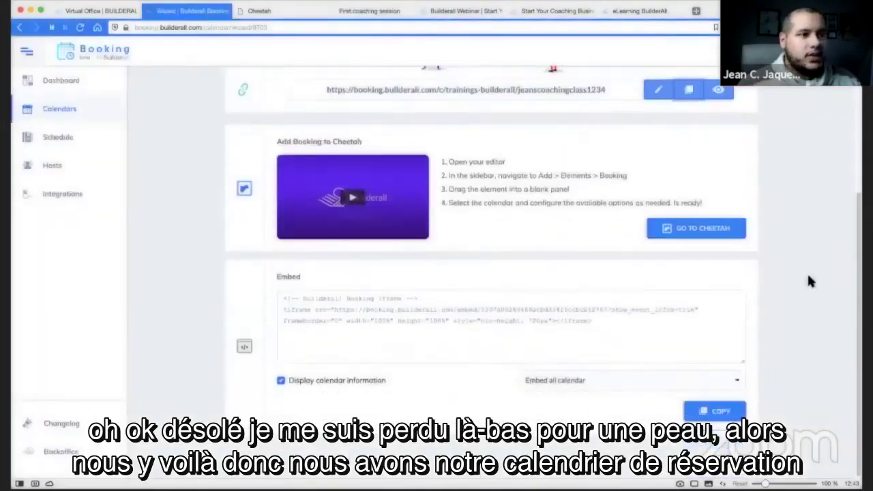
scroll(703, 266, up, 4)
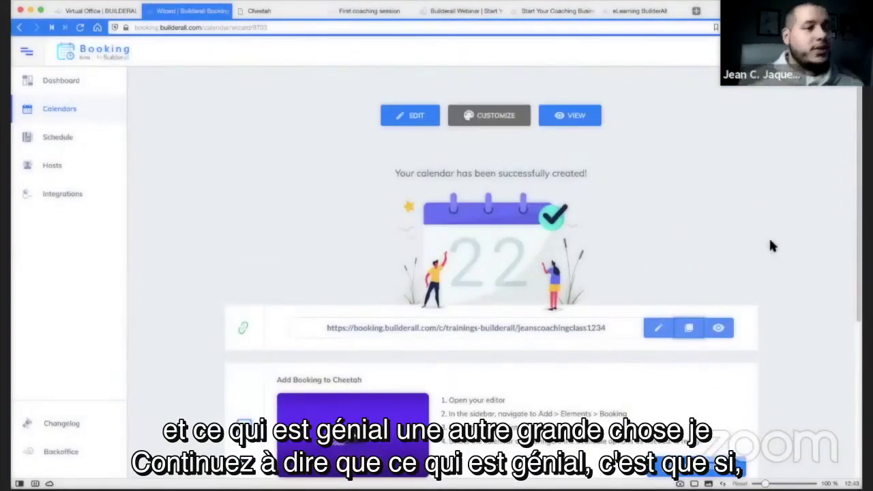
scroll(771, 246, down, 1)
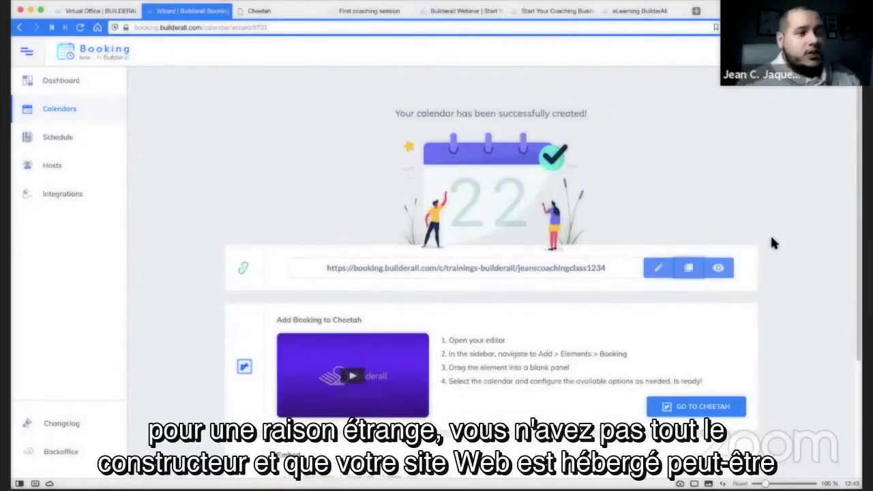
scroll(775, 287, down, 3)
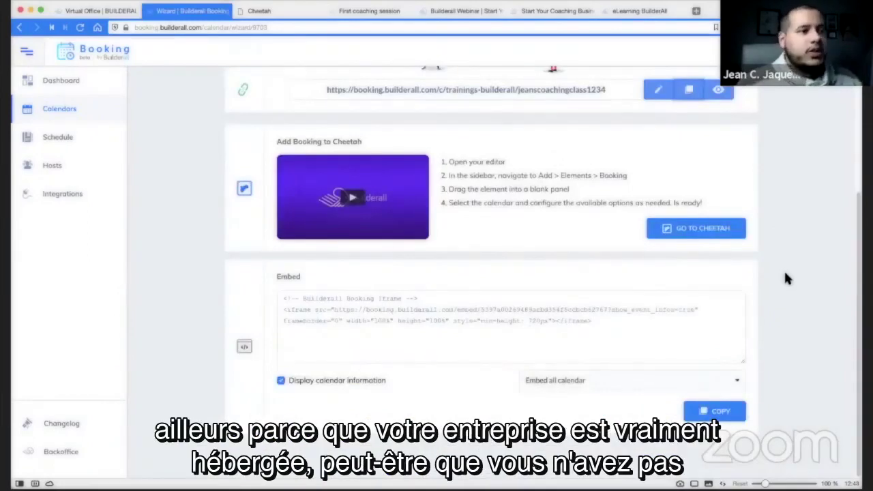
scroll(784, 274, up, 4)
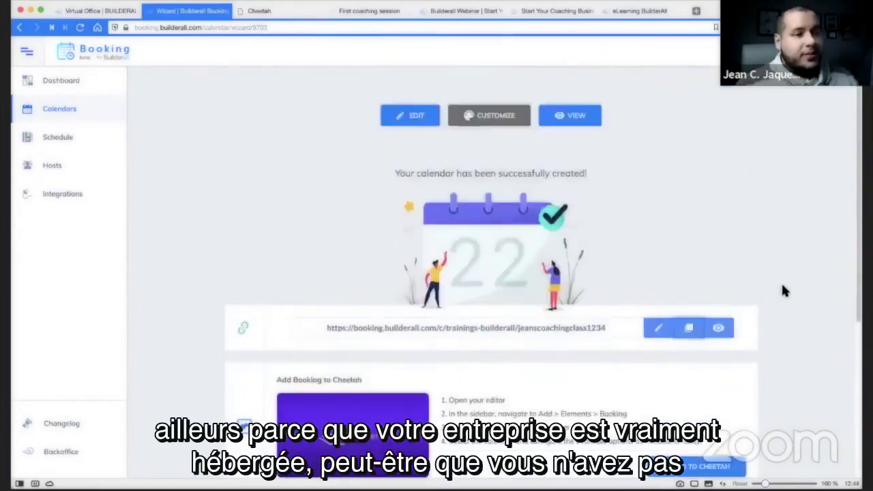
scroll(783, 291, down, 2)
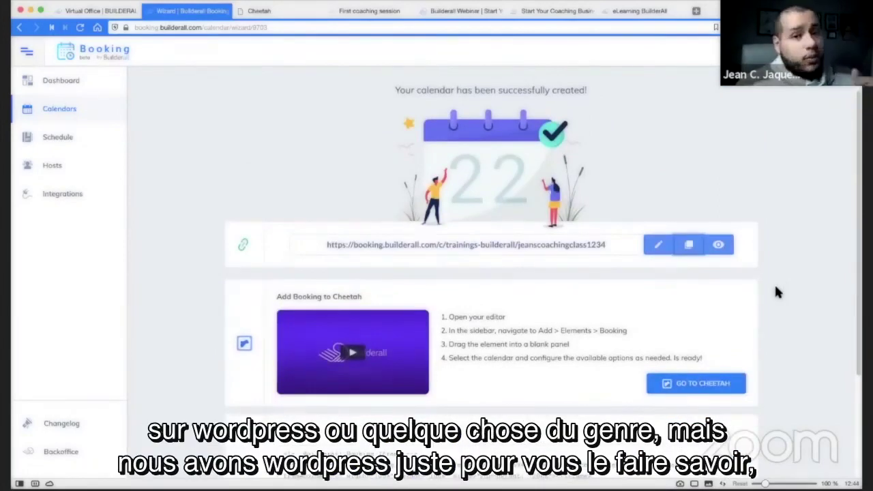
scroll(777, 293, down, 1)
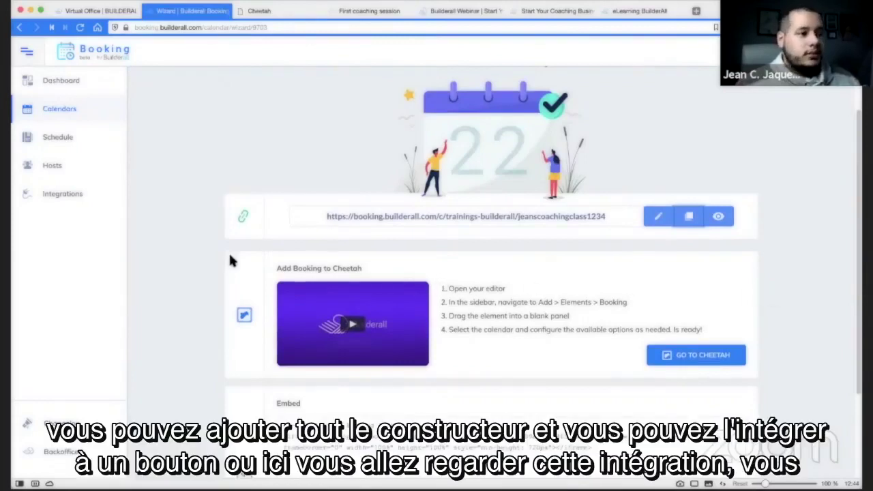
scroll(597, 236, down, 1)
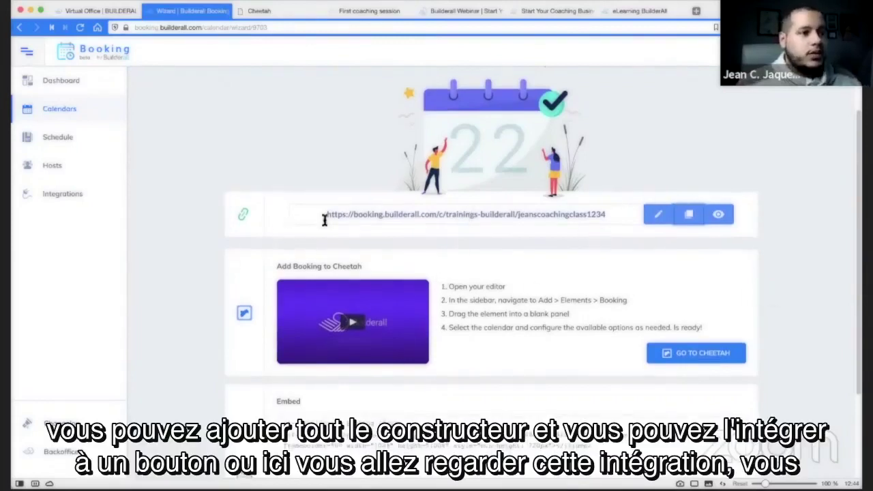
scroll(499, 259, down, 3)
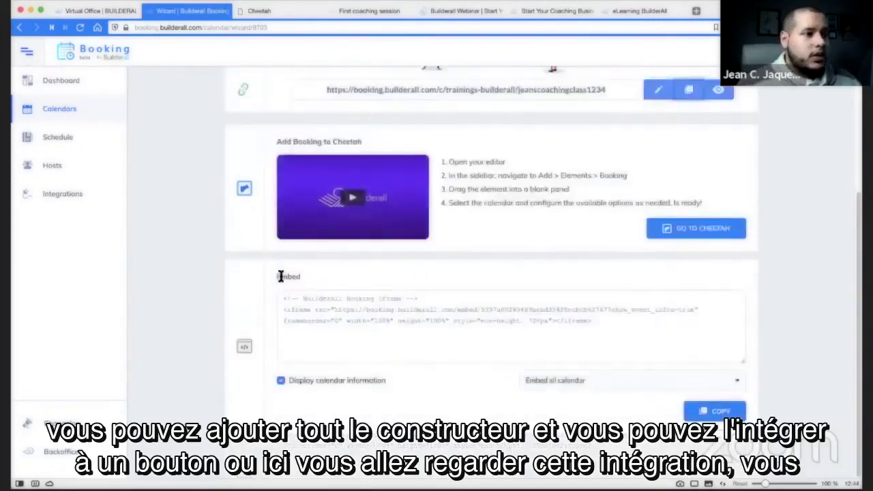
Step: Highlight the calendar's iframe embed code, clear the selection, and review the sharing options again
drag(279, 276, 306, 281)
drag(591, 321, 274, 296)
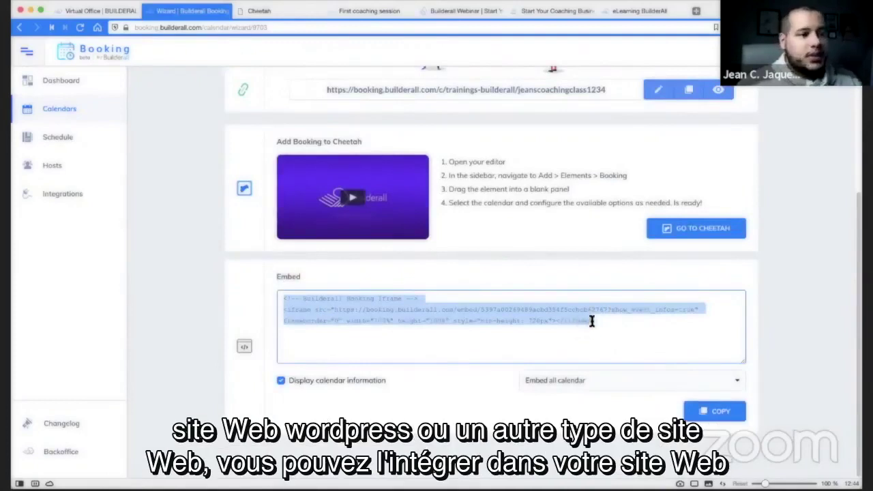
click(327, 312)
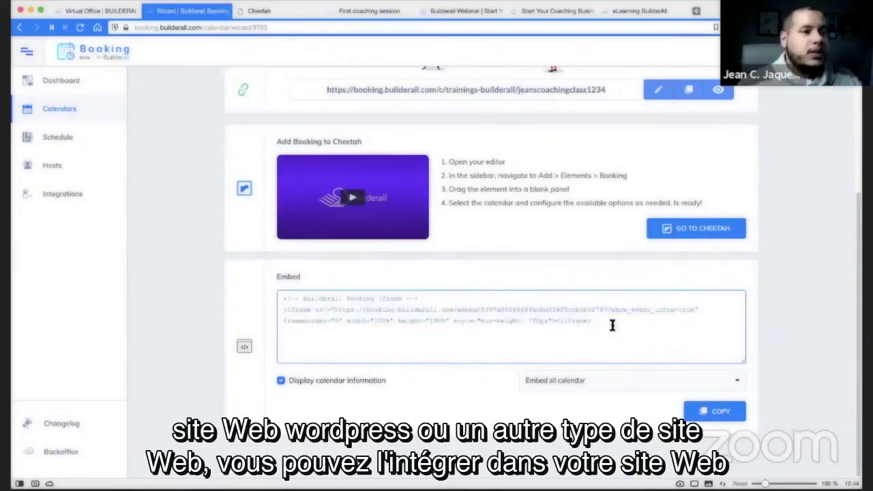
scroll(614, 327, up, 4)
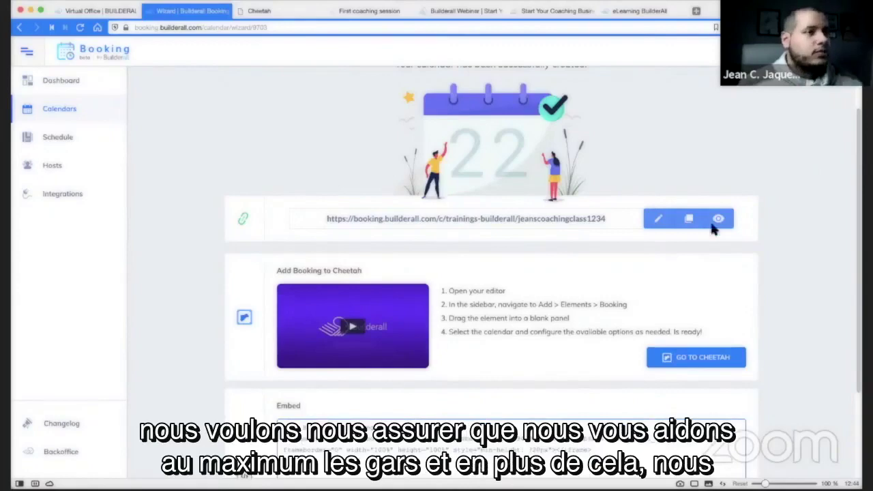
scroll(173, 275, up, 3)
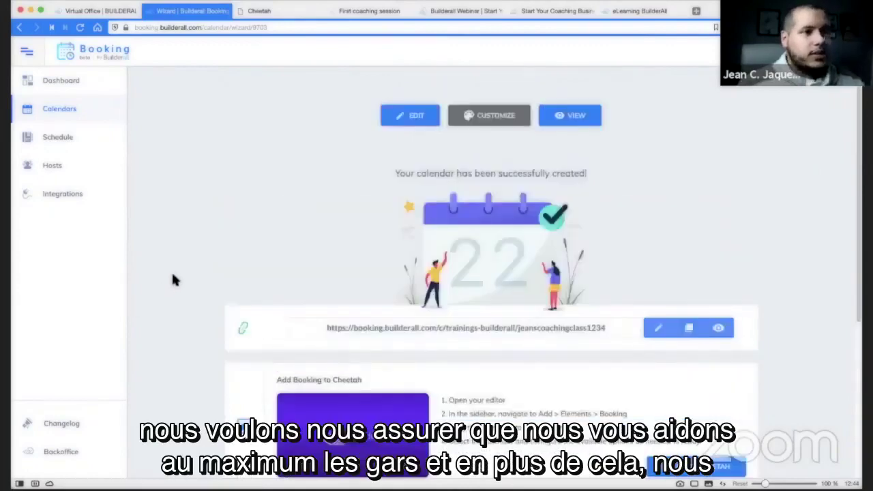
scroll(172, 249, down, 5)
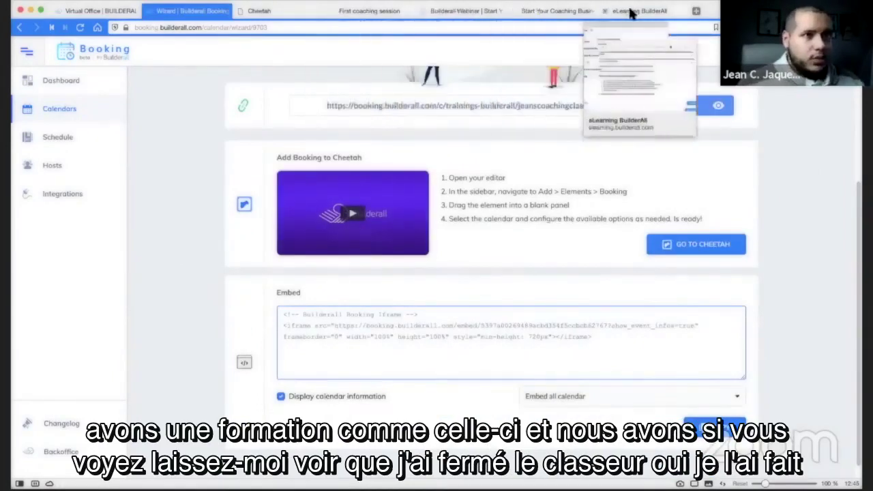
Step: Open the Course Workbook from the Start Your Coaching Business course resources and find the Day 4 booking calendar instructions
click(538, 11)
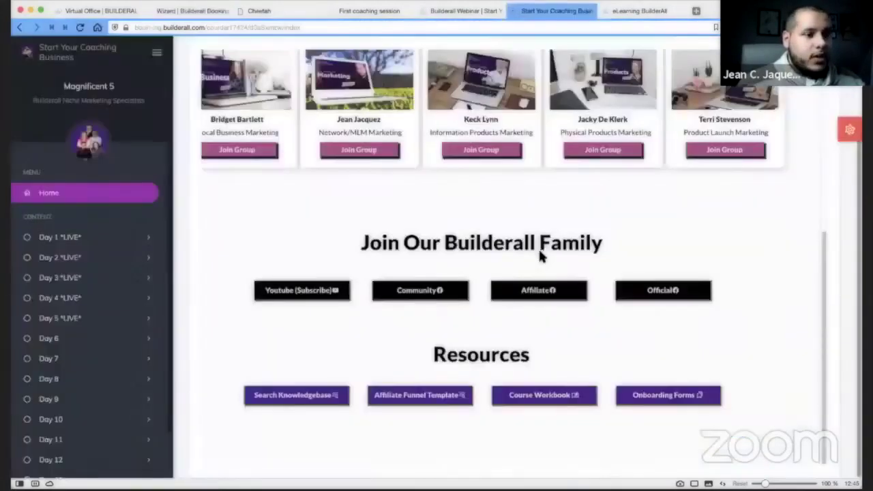
click(546, 396)
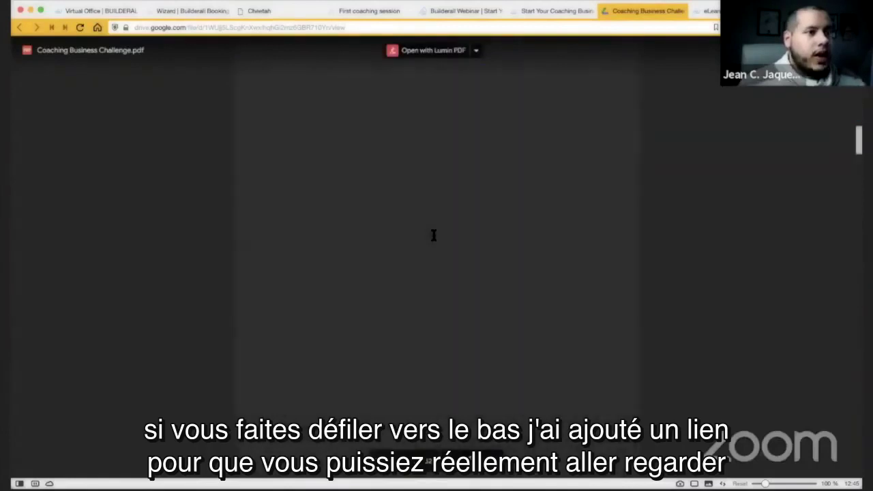
scroll(433, 236, down, 2)
scroll(431, 236, down, 10)
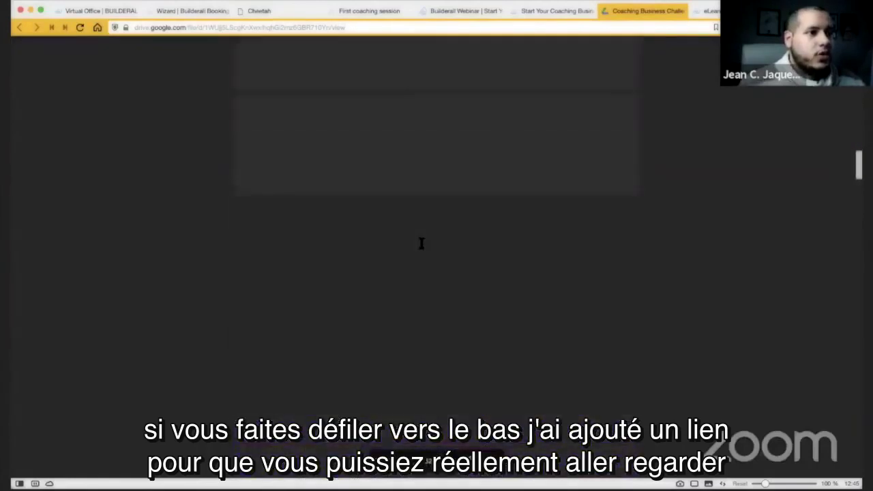
scroll(422, 243, down, 5)
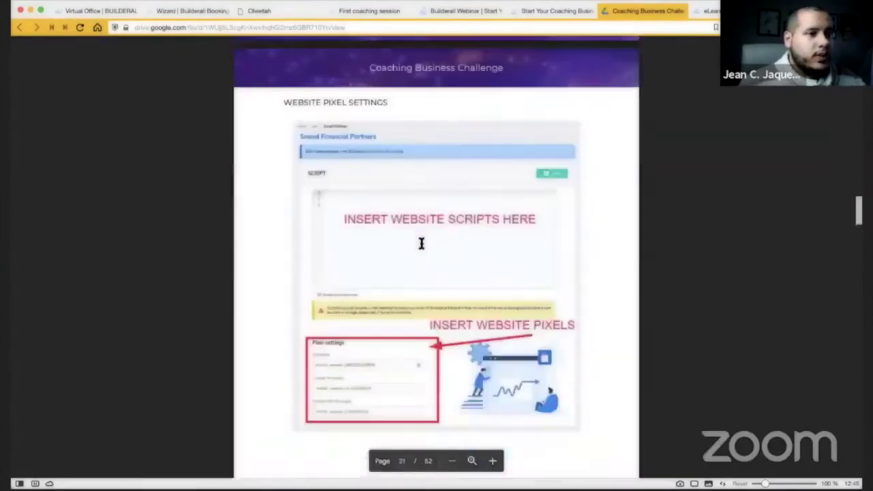
scroll(421, 244, down, 5)
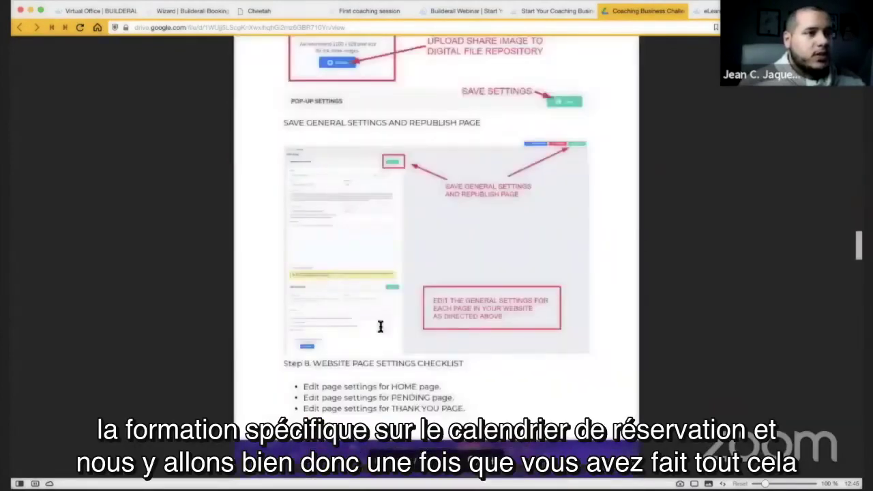
scroll(392, 316, down, 5)
scroll(392, 319, down, 10)
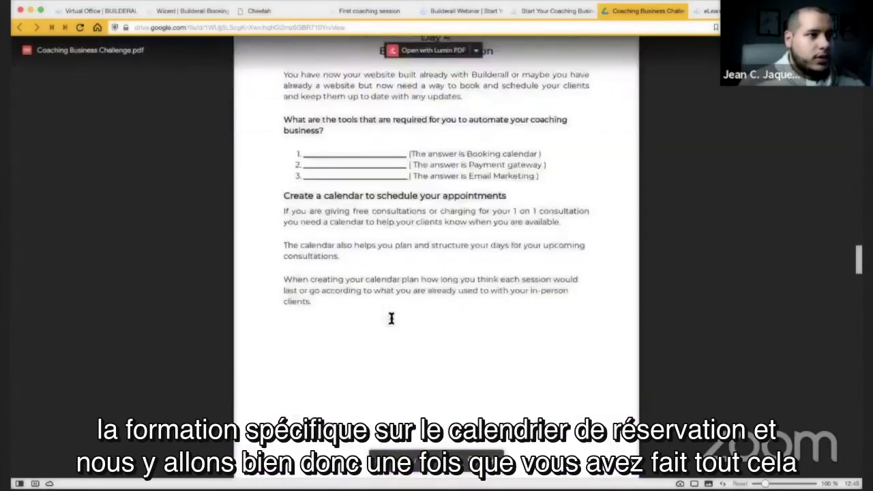
scroll(512, 279, down, 10)
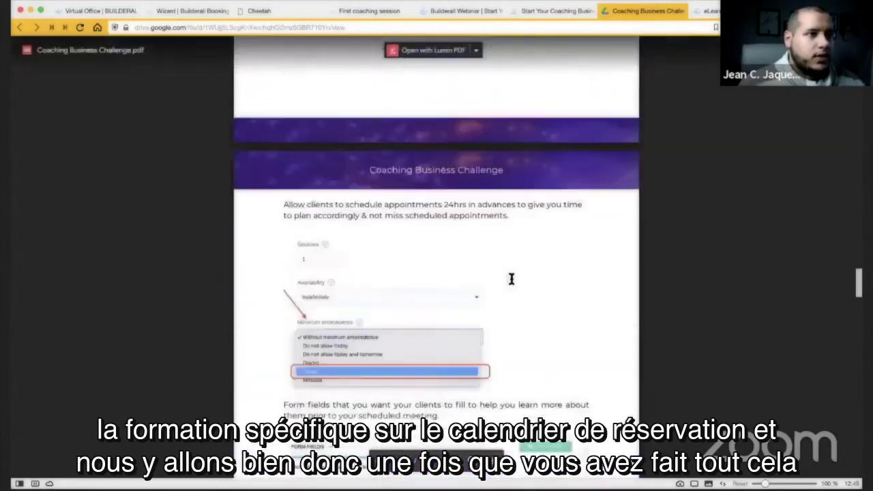
Step: Review the workbook's Zoom integration section and locate the link to the full detailed training
scroll(505, 275, up, 1)
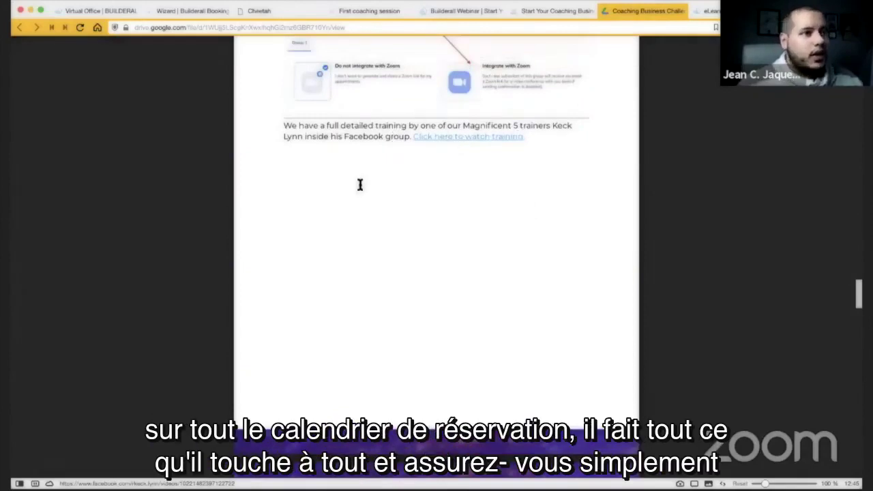
scroll(410, 209, up, 5)
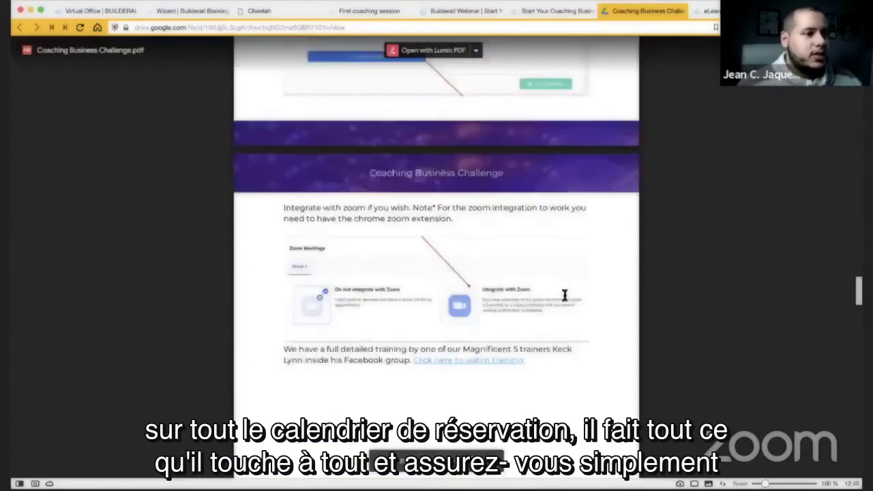
scroll(469, 298, down, 1)
scroll(469, 298, down, 2)
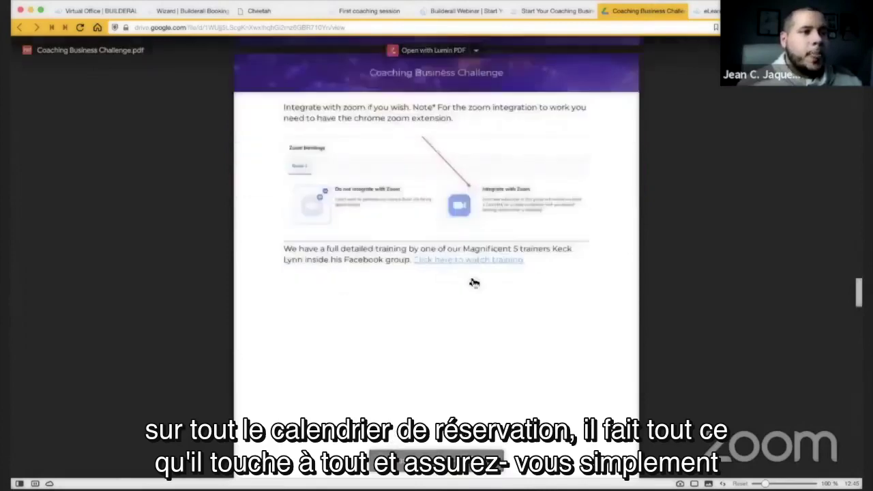
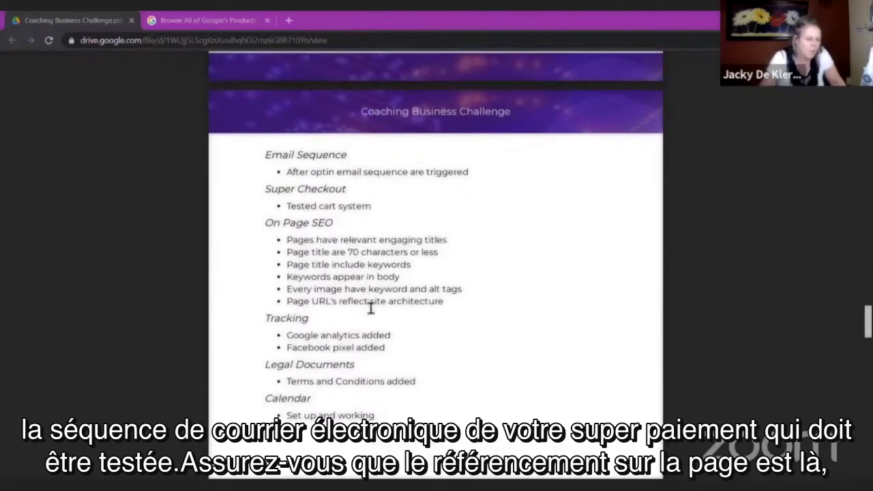
Step: Examine the workbook's checklist from Email Sequence through Calendar, and the Intro to Coaching Forms and Templates section
scroll(371, 309, down, 1)
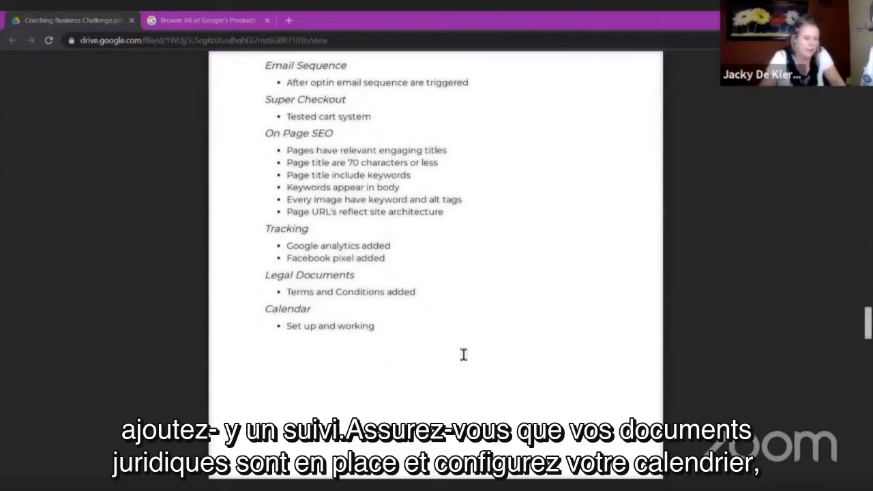
scroll(464, 354, down, 5)
scroll(463, 354, down, 2)
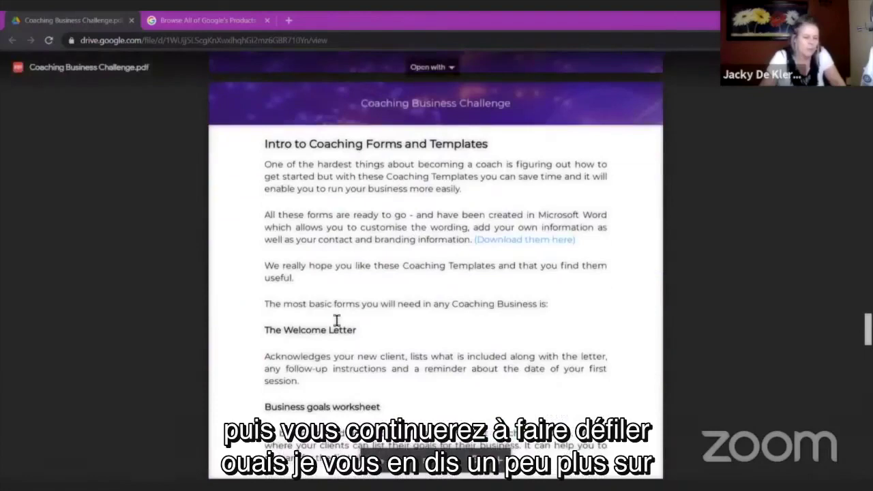
scroll(317, 318, down, 2)
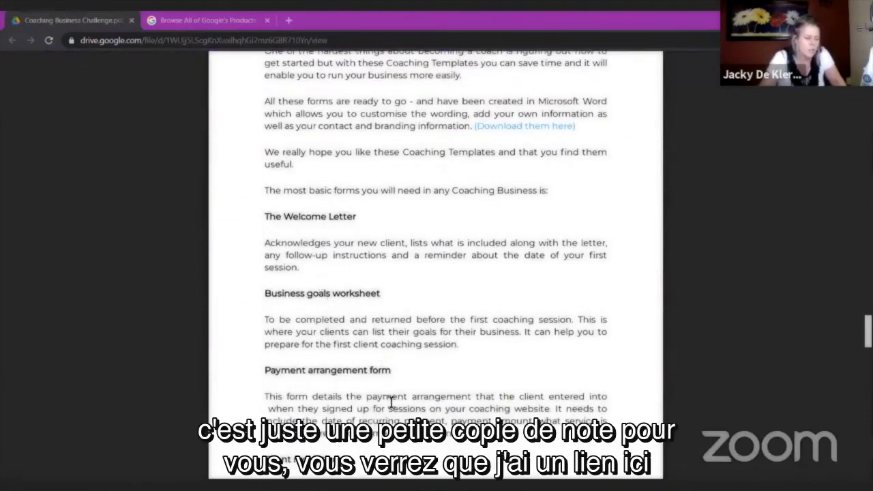
scroll(339, 338, up, 3)
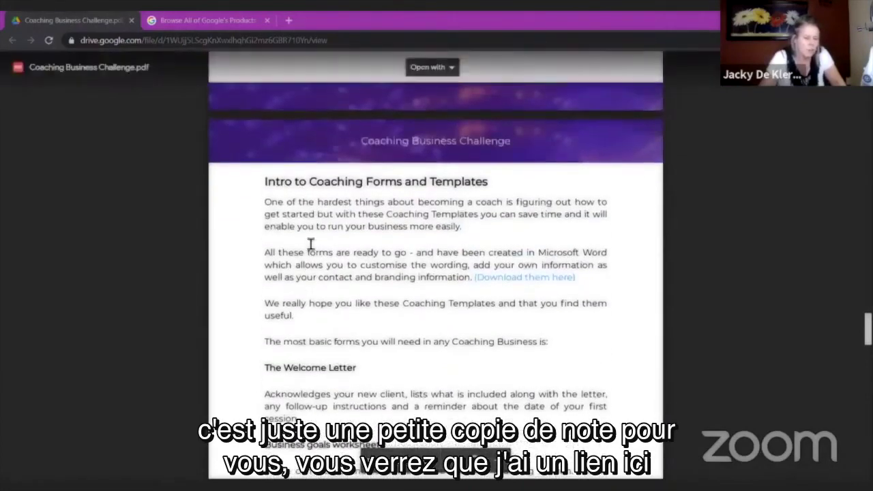
Step: Open the Coaching Business Forms document from the workbook's templates download link and compare it with the workbook's Intro to Coaching Forms and Templates page
click(517, 284)
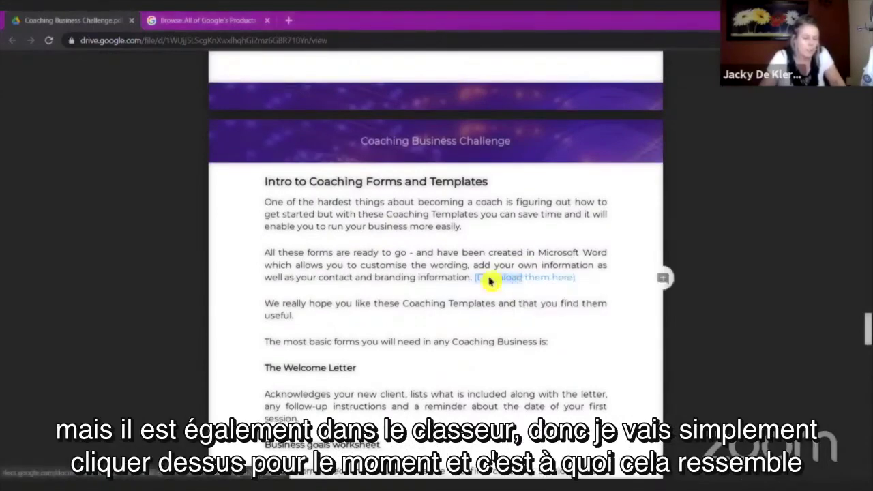
click(490, 278)
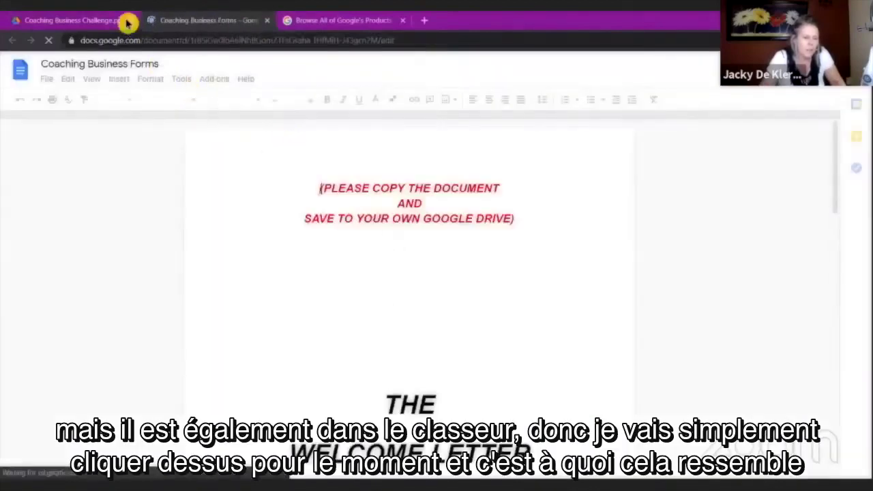
click(105, 21)
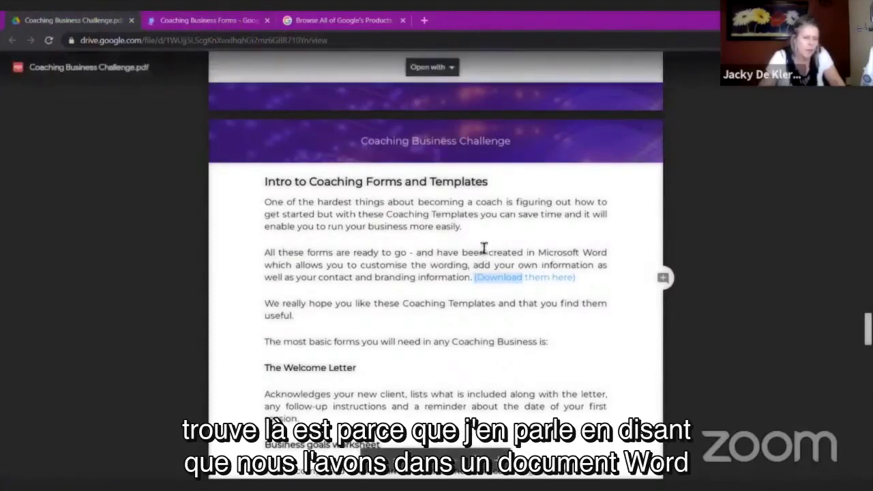
click(498, 268)
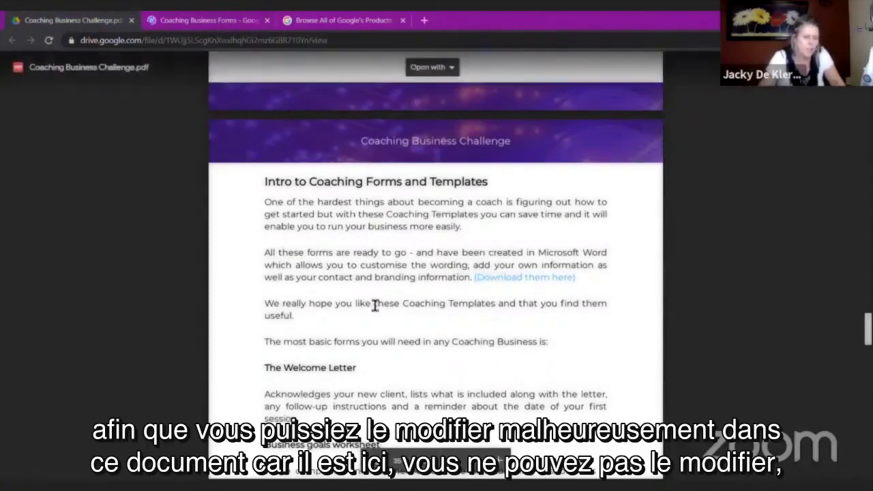
click(211, 21)
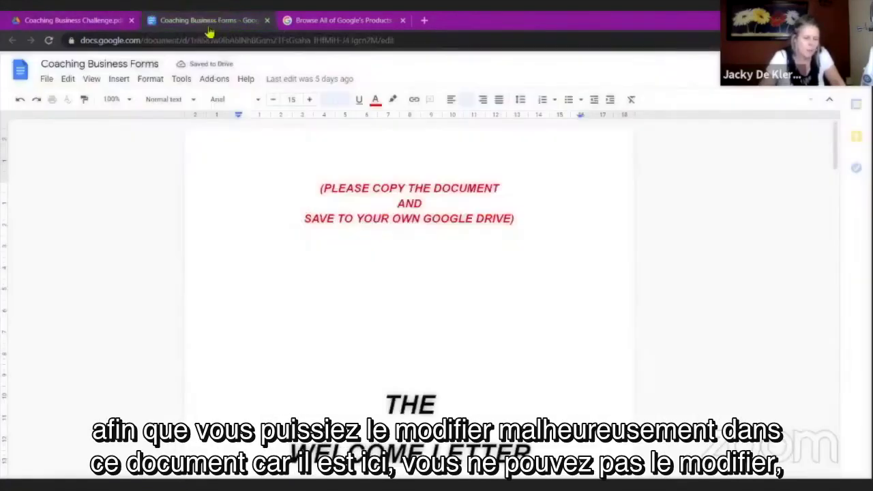
click(74, 22)
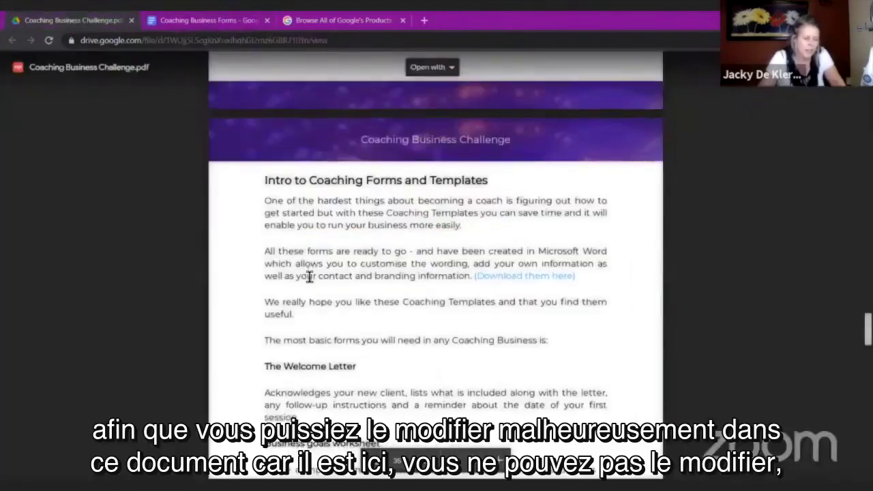
scroll(308, 275, down, 3)
scroll(309, 276, up, 2)
scroll(309, 276, up, 1)
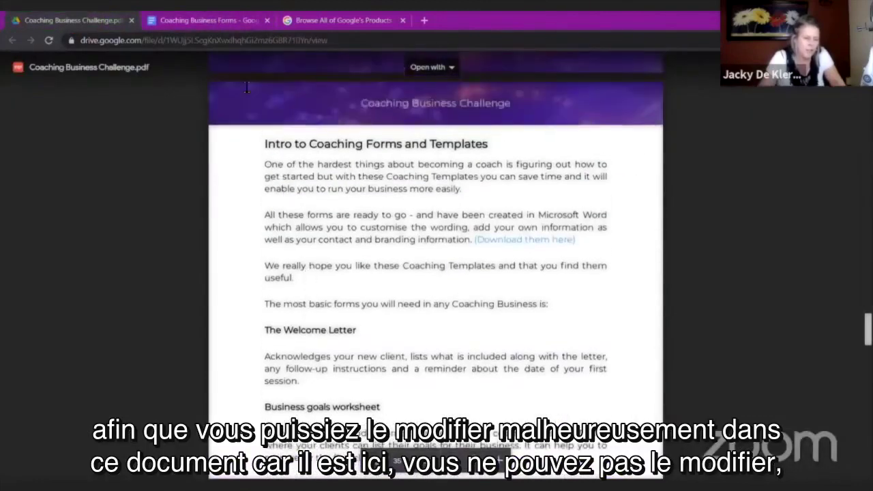
Step: Look through the welcome letter template in the Coaching Business Forms document, and close the document
click(217, 21)
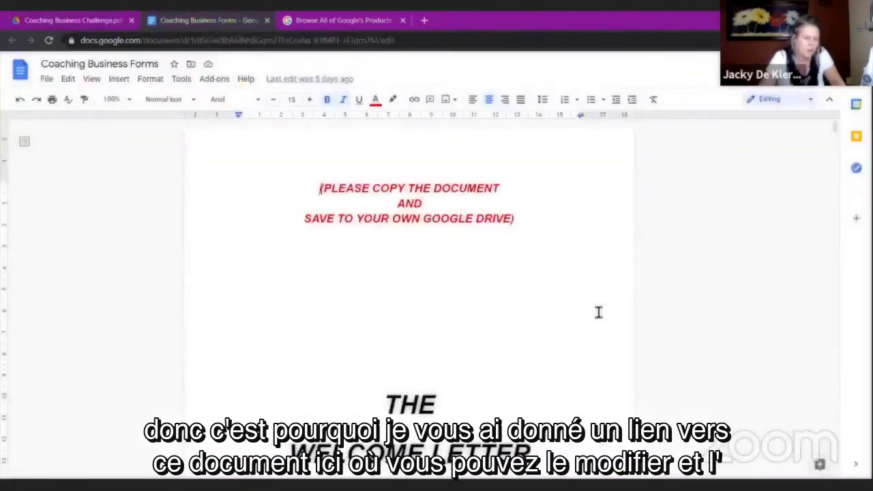
scroll(553, 317, down, 10)
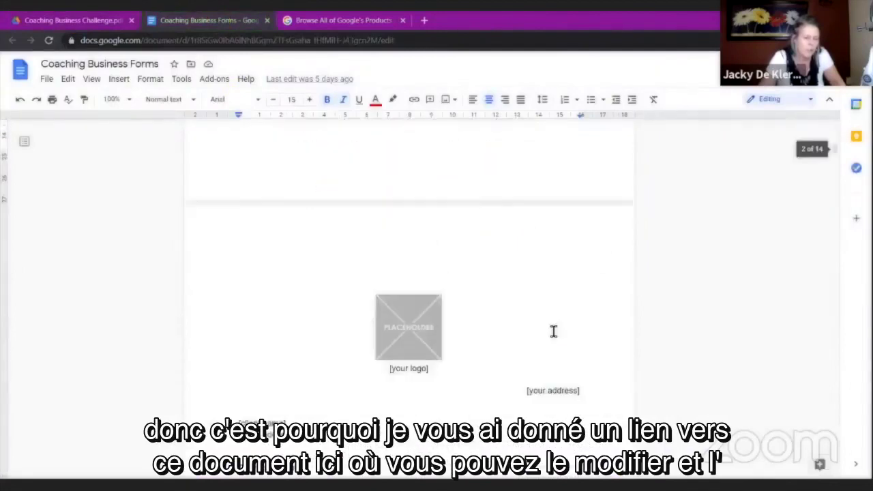
scroll(407, 281, up, 1)
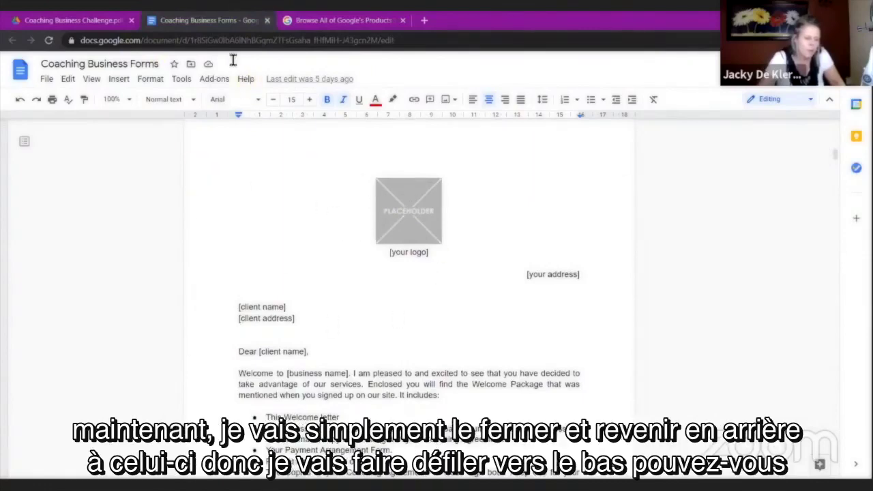
click(267, 20)
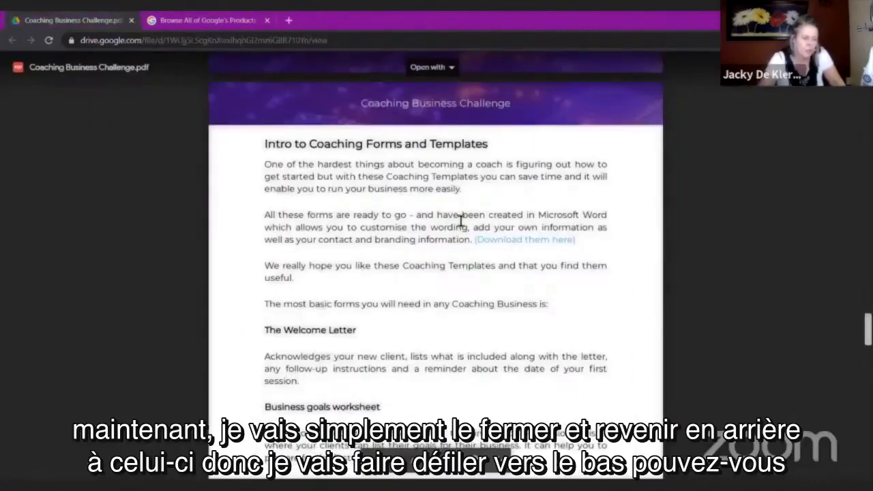
Step: Find the Intro to Coaching Forms and Templates page in the workbook again and reopen the editable forms through its download link
scroll(462, 220, down, 5)
scroll(463, 220, down, 15)
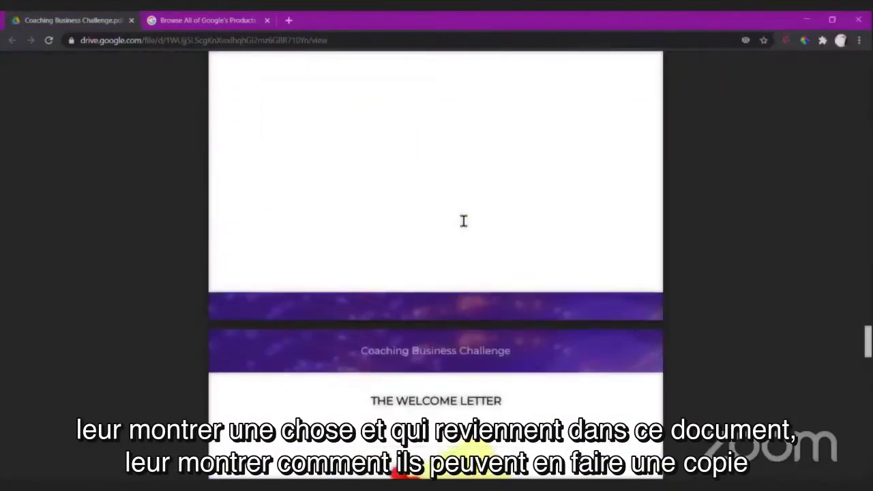
scroll(463, 220, up, 12)
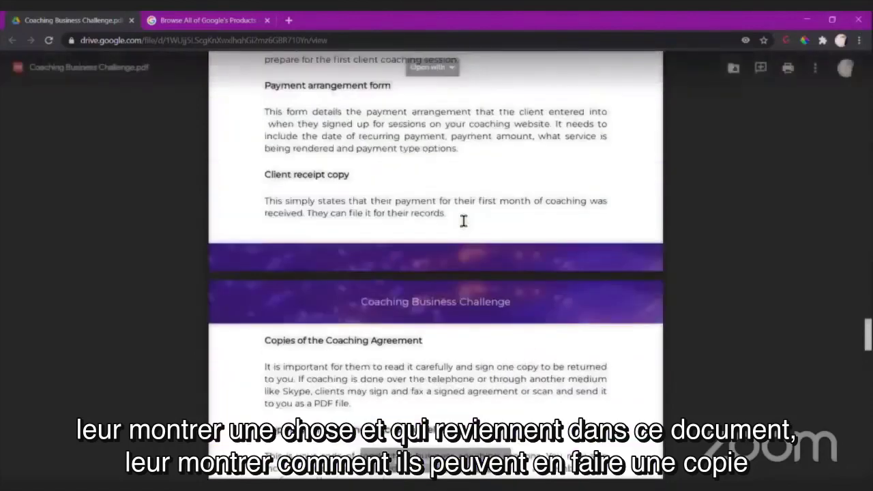
scroll(464, 219, up, 5)
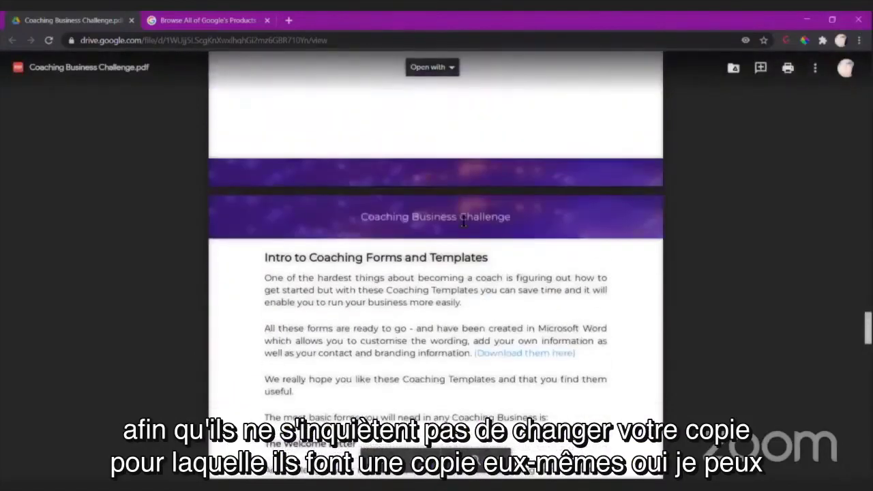
scroll(473, 239, down, 1)
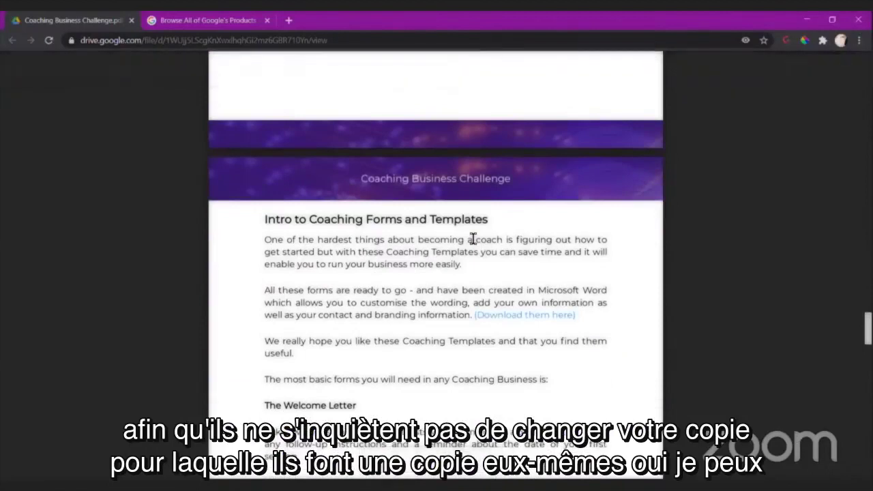
scroll(473, 239, down, 1)
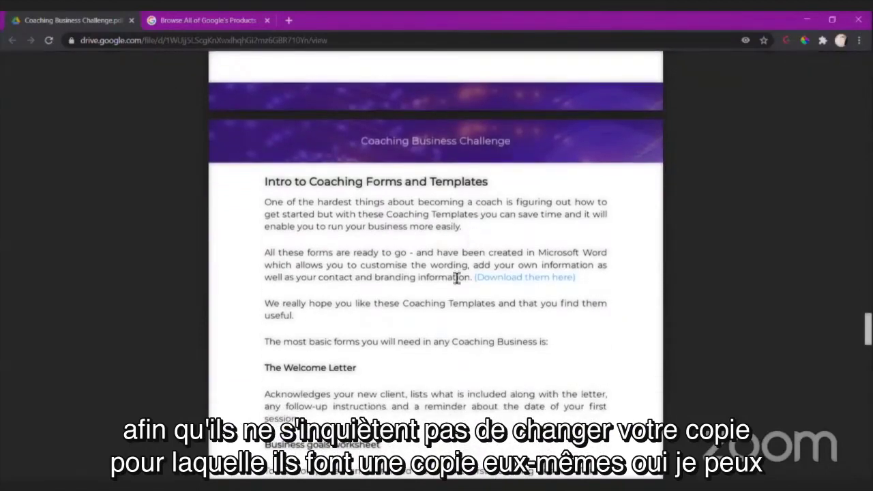
click(503, 278)
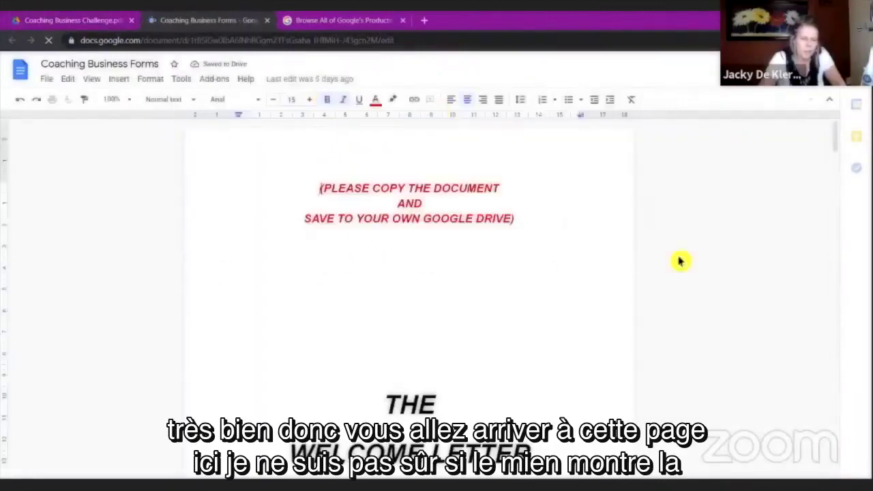
Step: Check the editing modes and the Make a copy settings for the Coaching Business Forms document, leaving without creating a copy
click(812, 100)
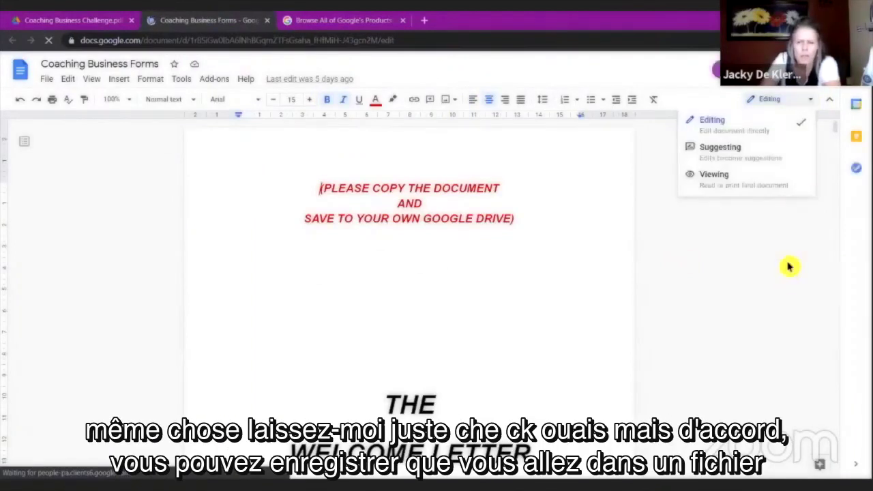
click(238, 257)
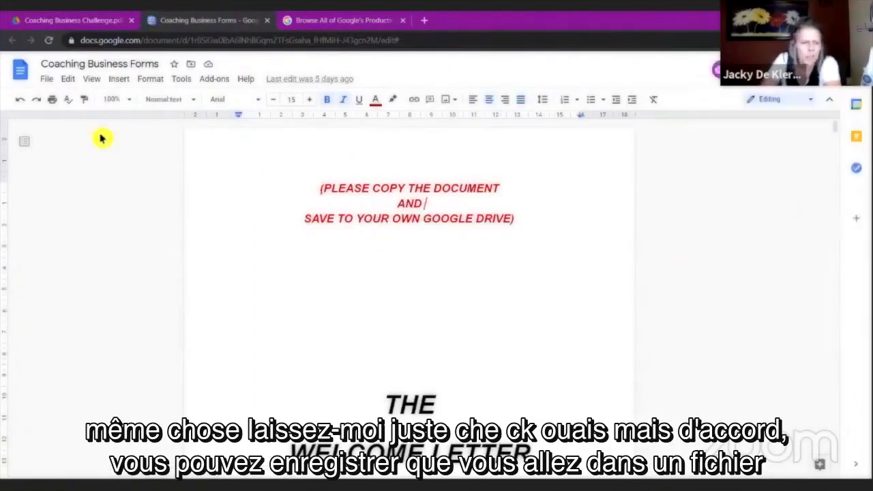
click(46, 80)
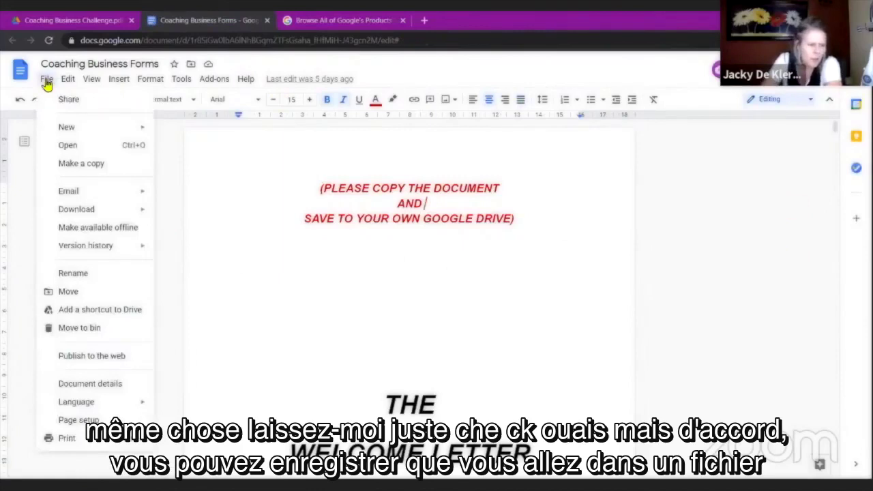
click(94, 171)
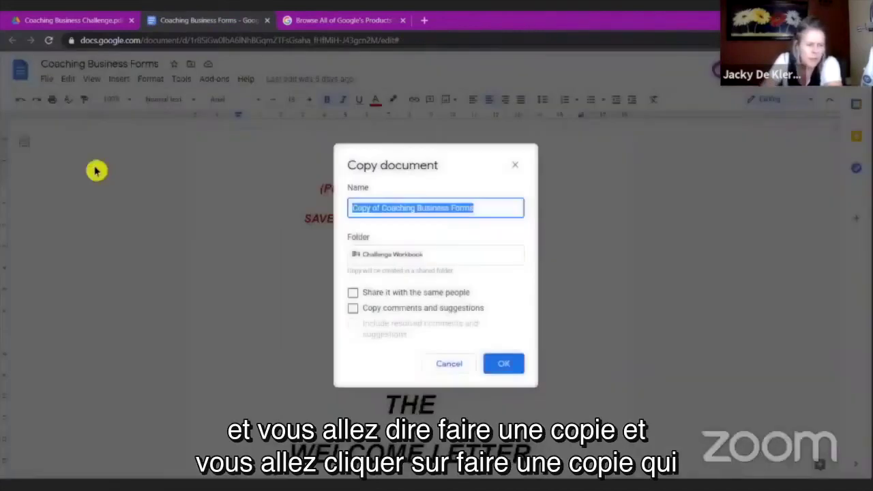
click(450, 365)
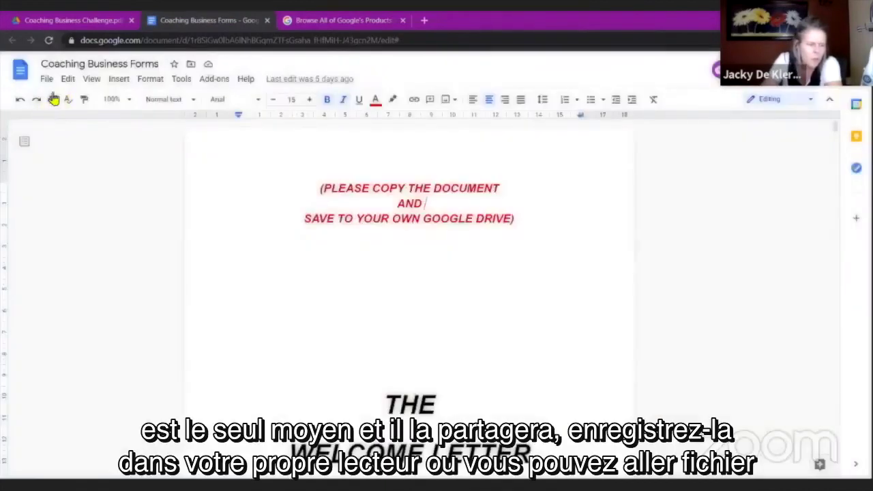
Step: Display the download formats available for the Coaching Business Forms document and point out the red note about copying it to Google Drive
click(46, 81)
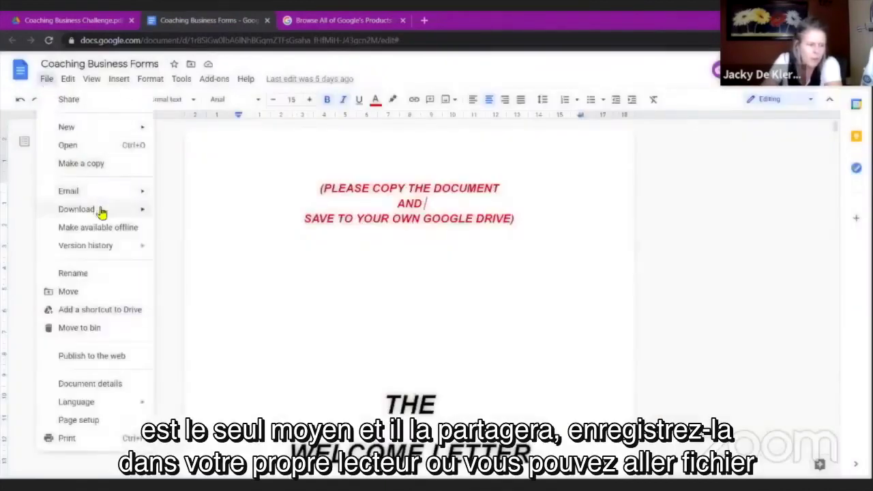
mouse_move(101, 213)
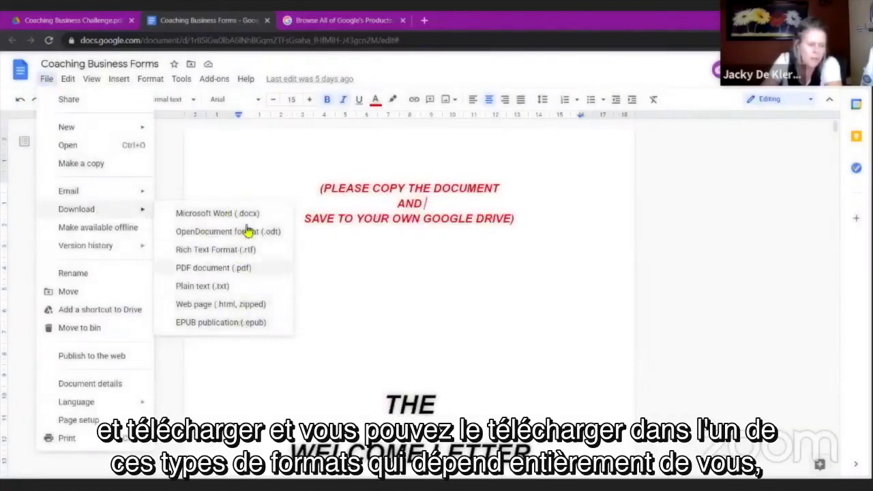
click(183, 365)
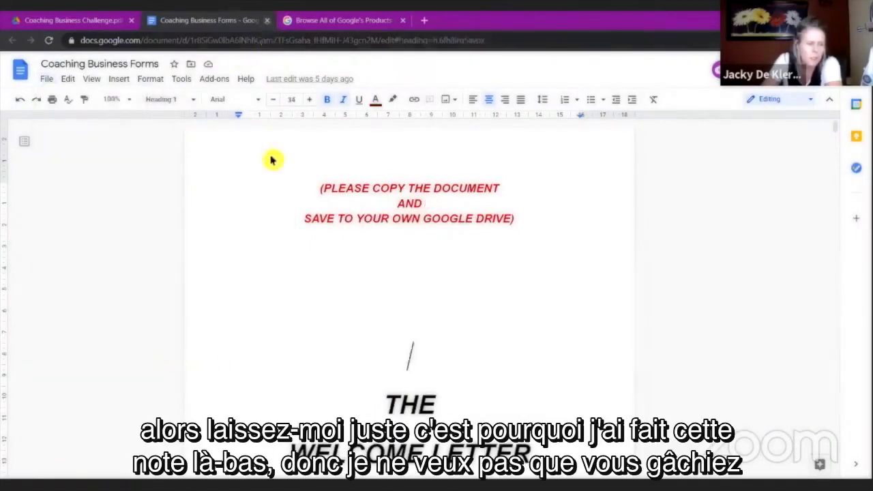
drag(373, 207, 593, 263)
click(540, 287)
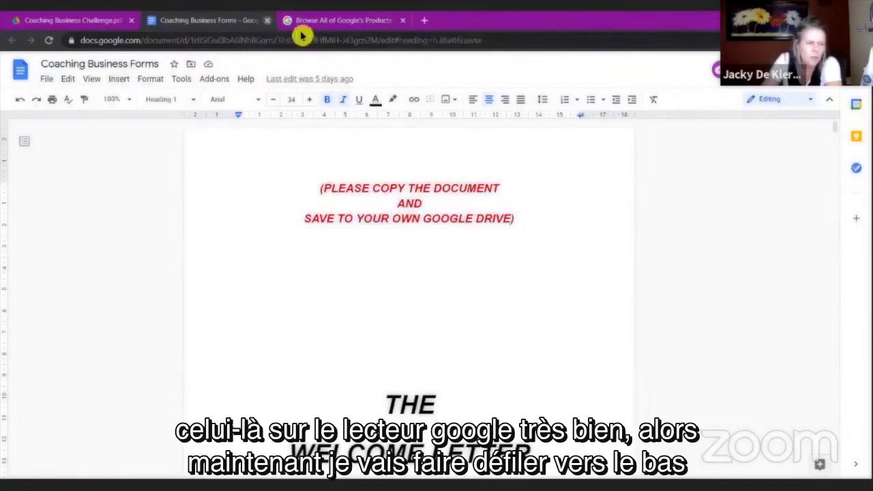
Step: Close the Coaching Business Forms document and find the side note on the workbook's The Welcome Letter page
click(267, 19)
scroll(503, 235, down, 5)
scroll(503, 238, down, 10)
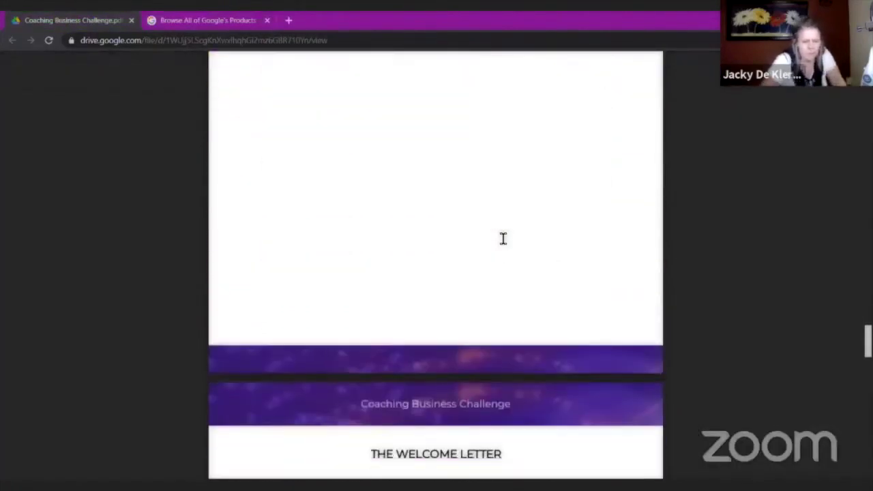
scroll(503, 238, down, 5)
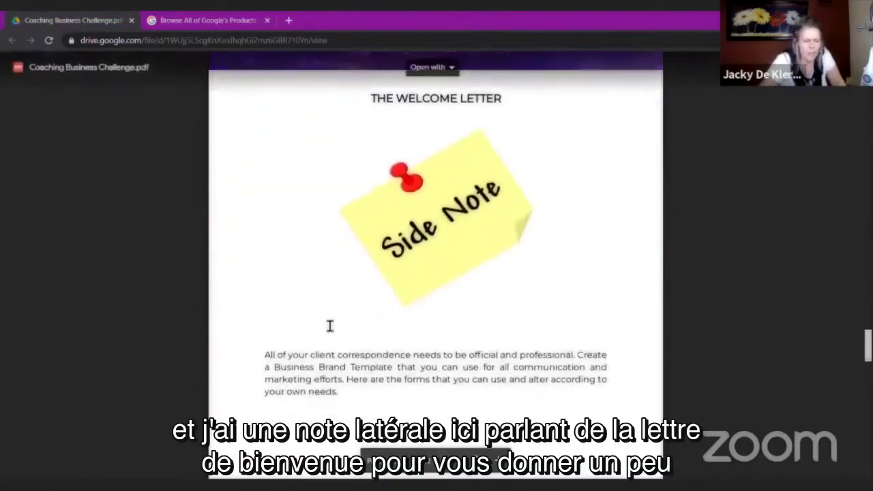
scroll(395, 380, down, 2)
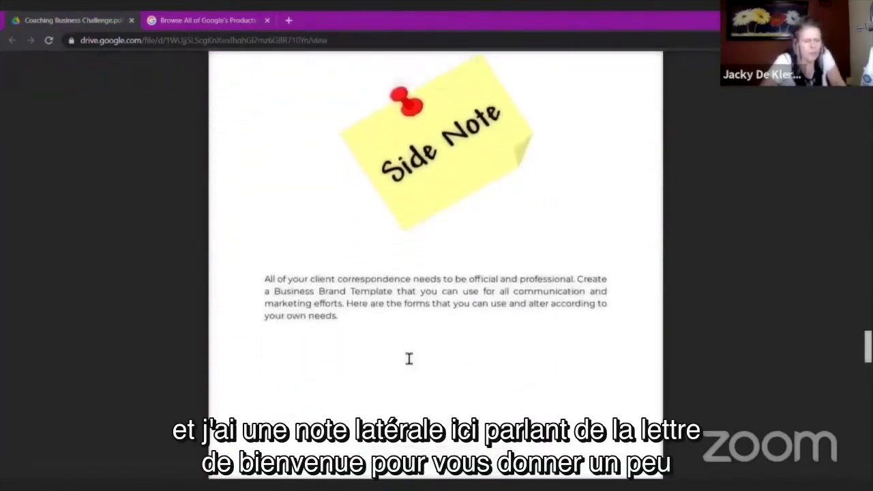
Step: Review the workbook's welcome letter template down to the signature and PS, highlighting the client name and business name placeholders
scroll(409, 359, down, 8)
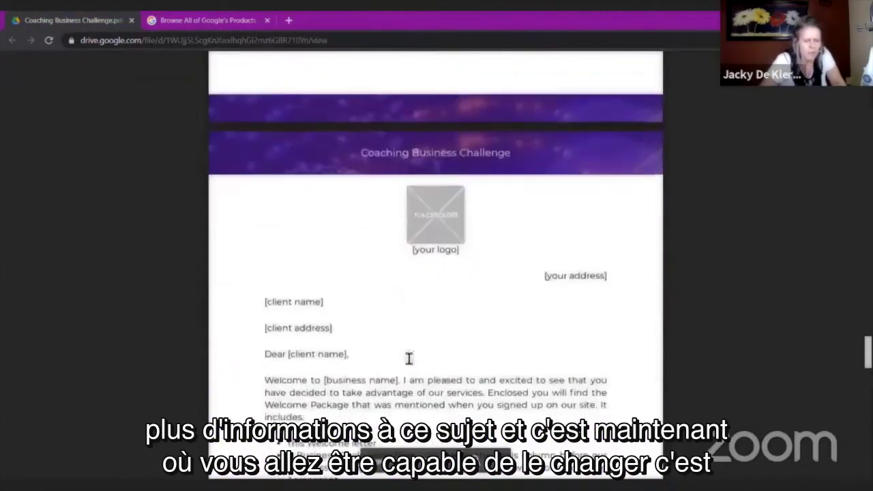
scroll(423, 349, down, 1)
scroll(451, 336, down, 1)
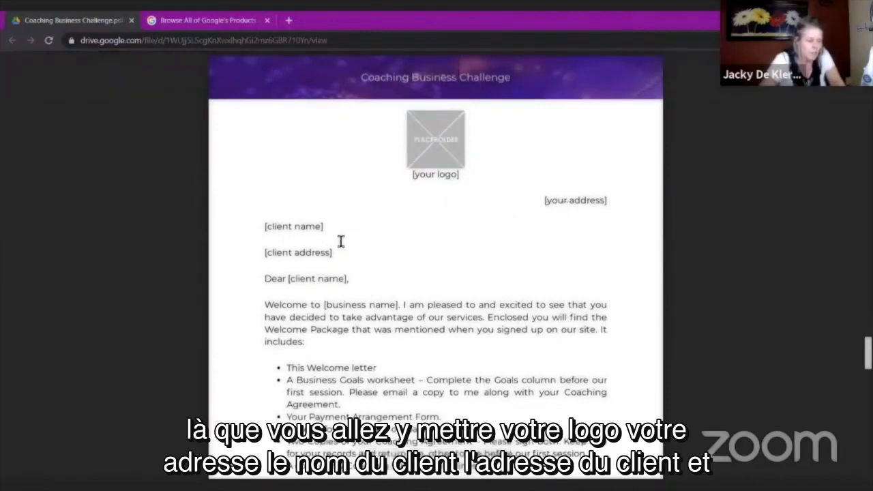
drag(302, 283, 375, 286)
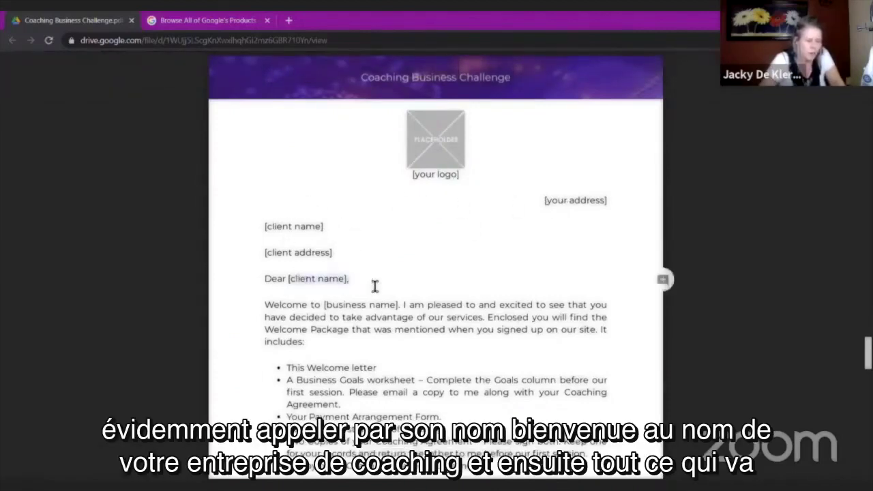
drag(325, 307, 399, 307)
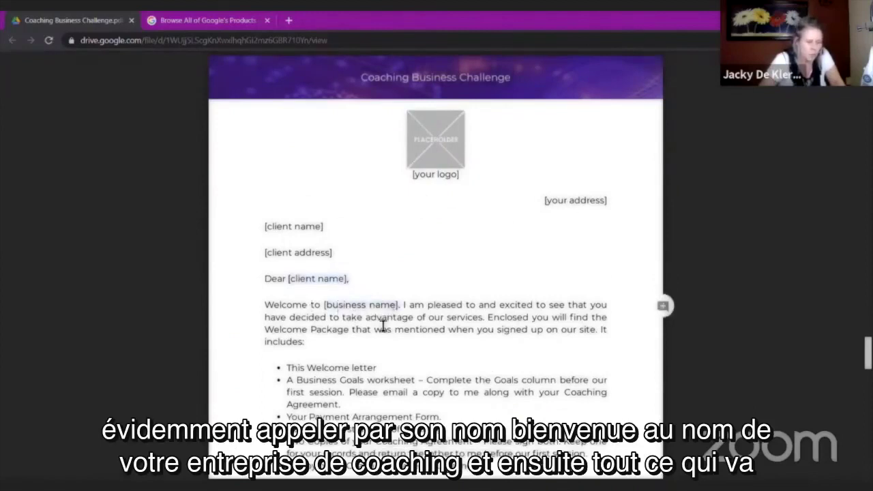
scroll(368, 300, down, 3)
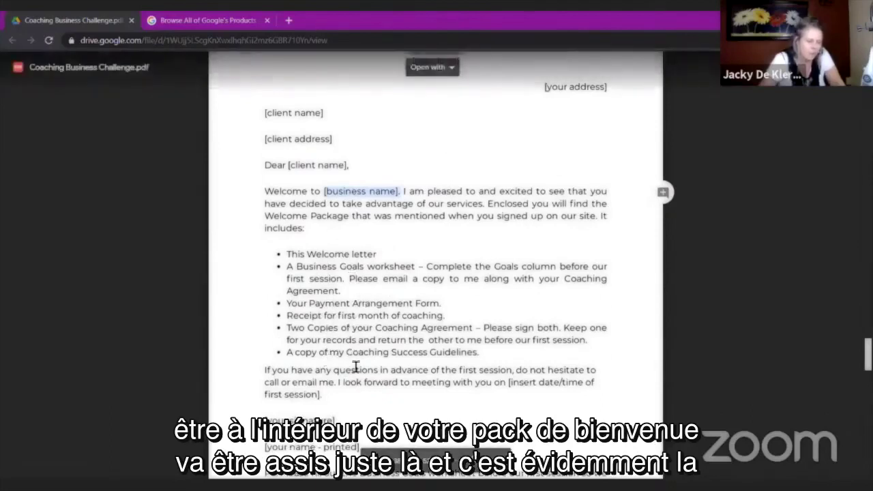
scroll(355, 382, down, 3)
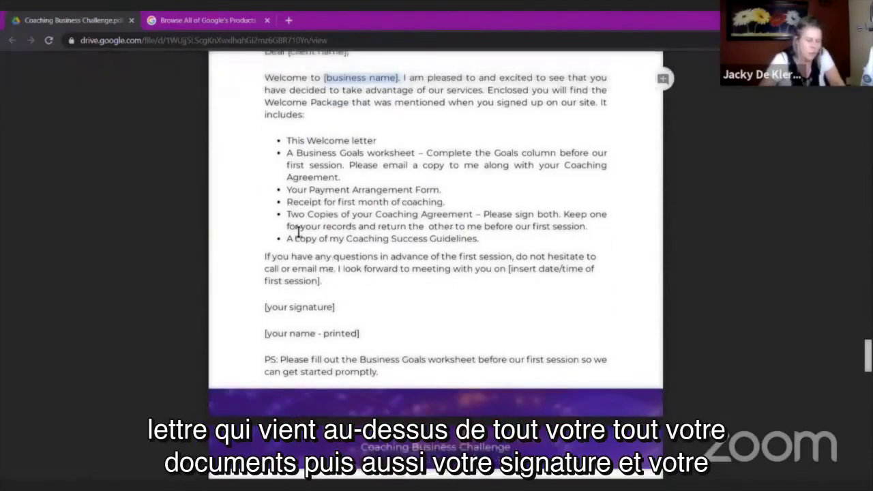
Step: Finish the welcome letter template and read the side note explaining the Business Goals Worksheet
scroll(411, 311, down, 2)
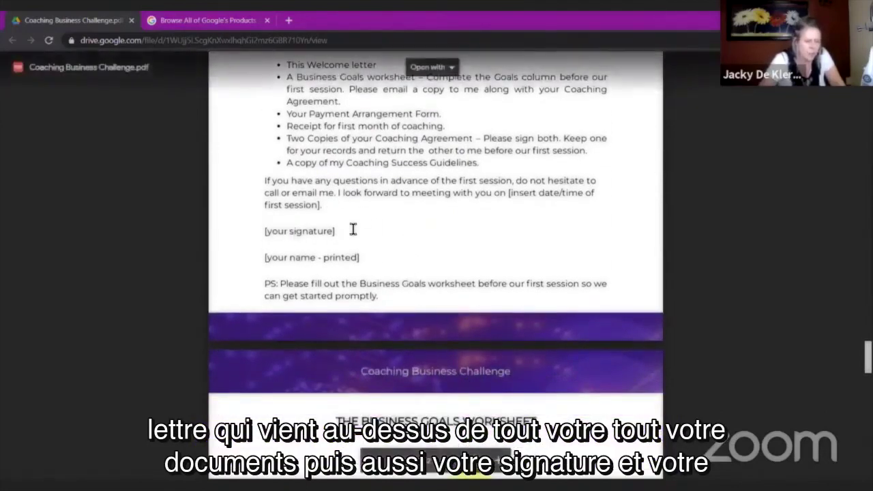
scroll(450, 253, down, 3)
scroll(450, 252, down, 5)
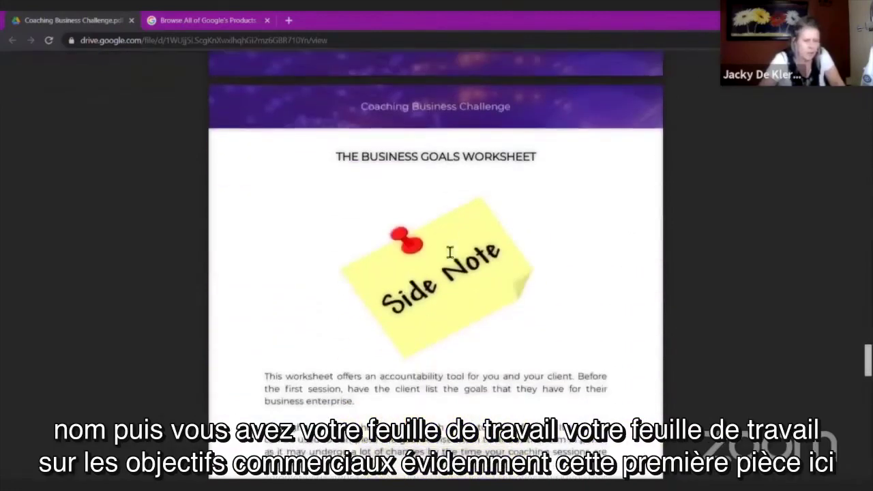
scroll(447, 205, down, 1)
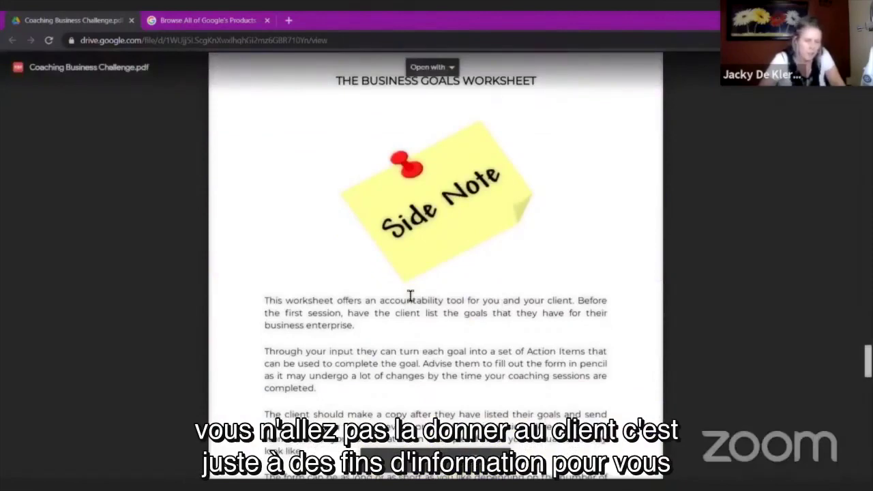
scroll(410, 295, down, 5)
scroll(410, 295, down, 9)
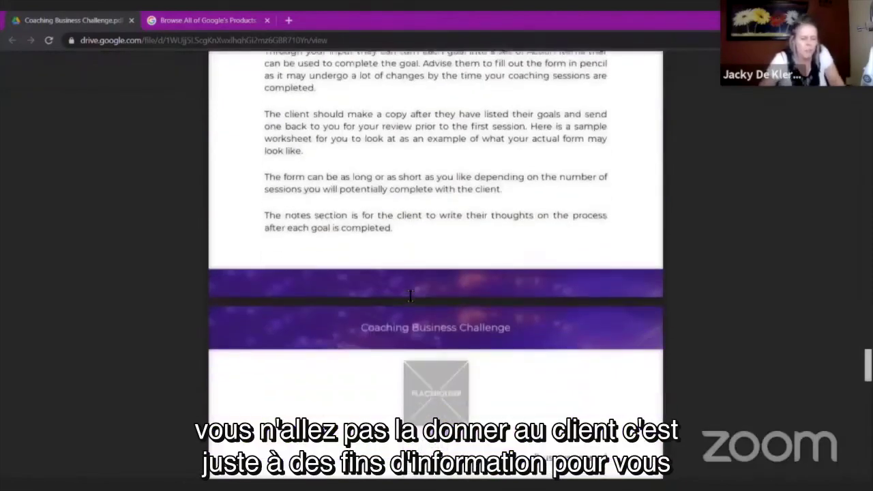
Step: Examine the Business Goals Worksheet template, from its logo placeholder and session goal table to the notes and guidelines
scroll(410, 295, down, 1)
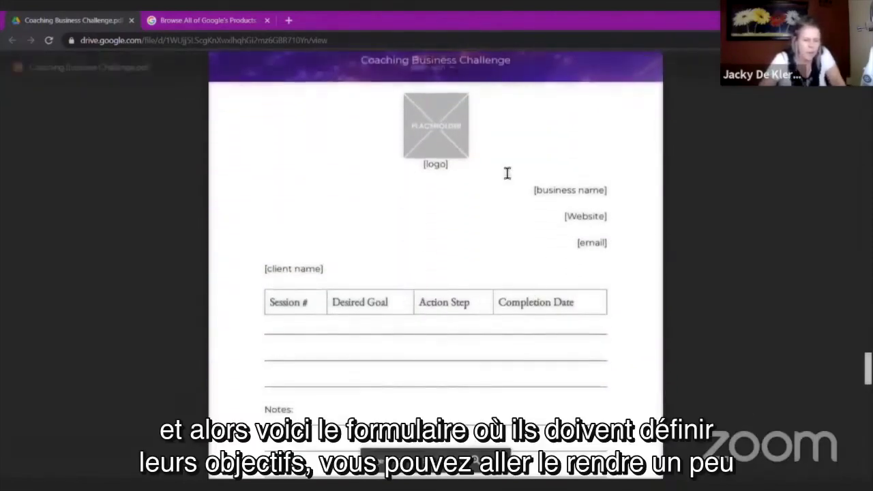
scroll(365, 217, down, 1)
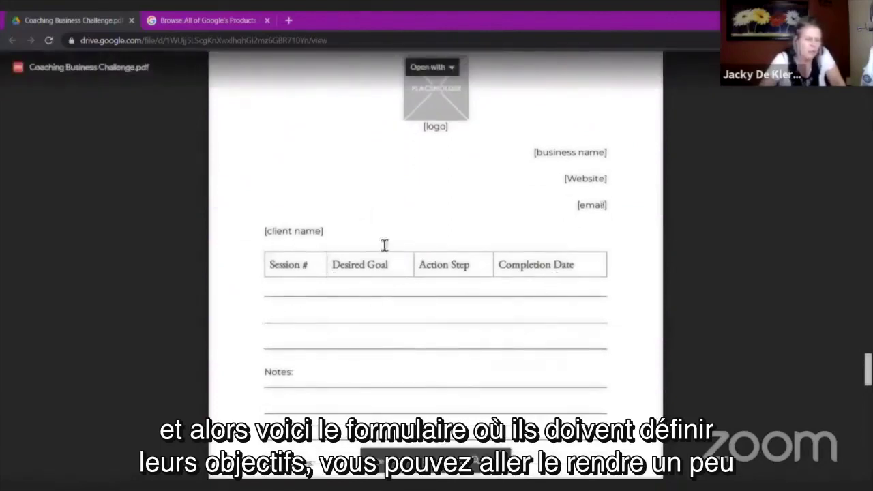
scroll(524, 368, down, 2)
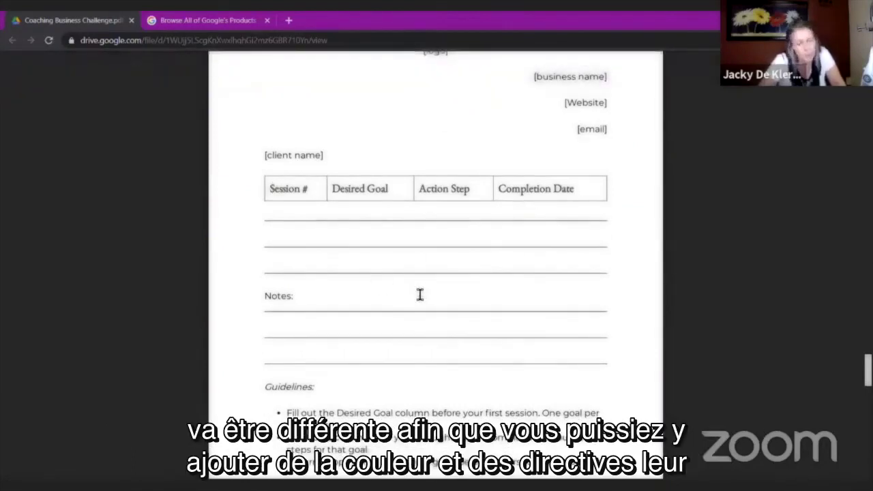
scroll(339, 299, down, 10)
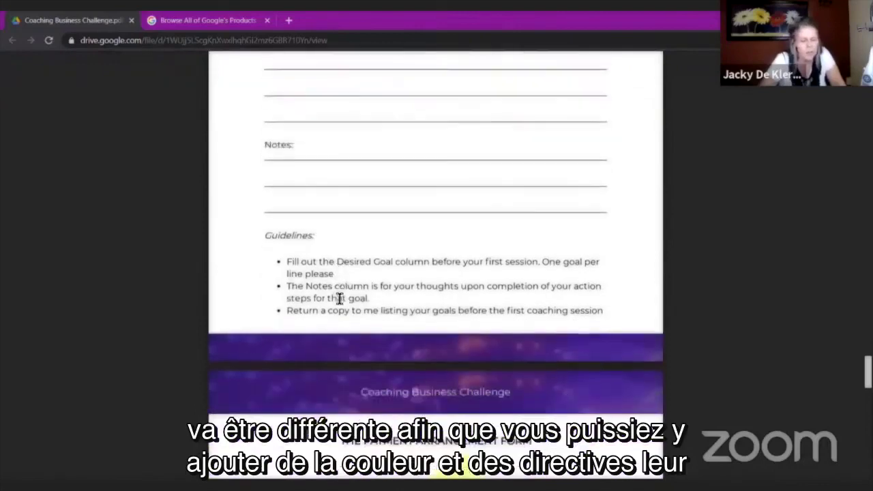
scroll(313, 197, up, 3)
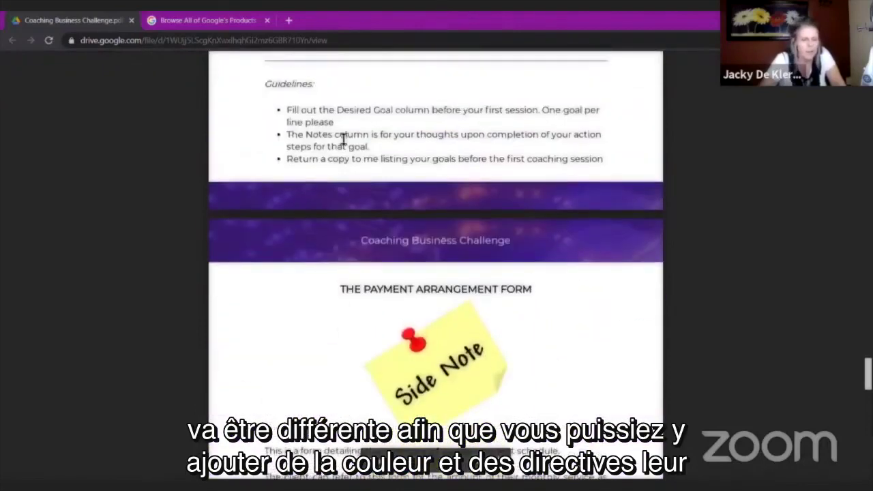
Step: Review the Payment Arrangement Form's side note and fee schedule template, continuing to the payment record fields such as paid date and transaction ID
scroll(328, 191, down, 3)
scroll(327, 193, down, 2)
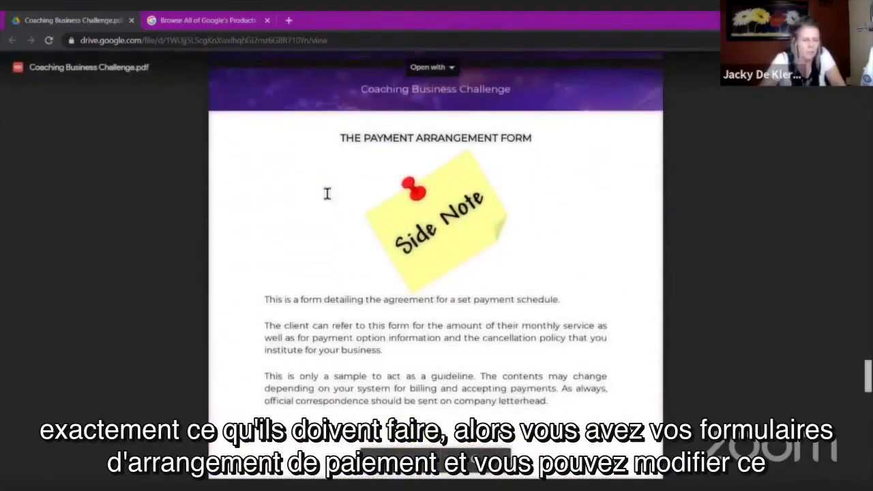
scroll(399, 241, down, 10)
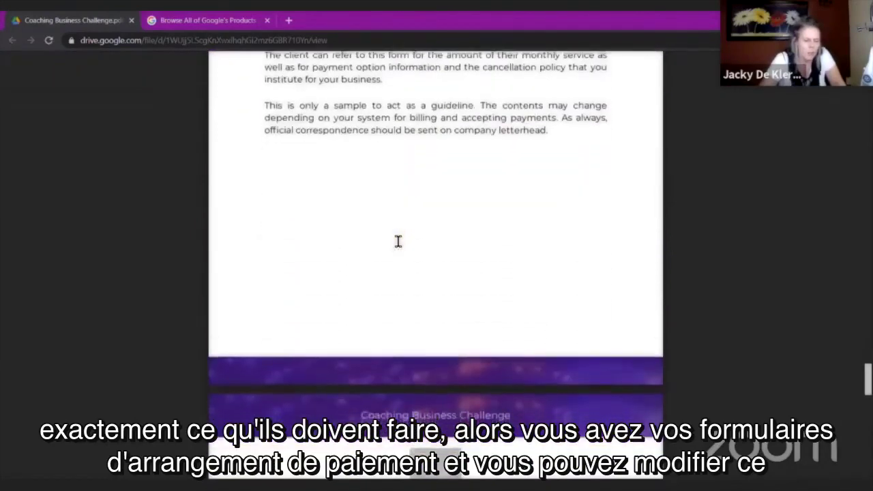
scroll(399, 241, down, 5)
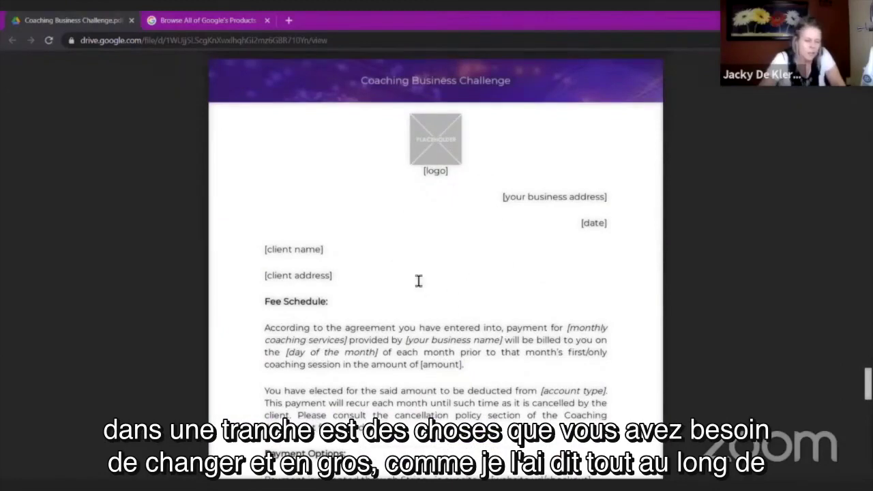
scroll(419, 282, down, 10)
scroll(418, 281, down, 14)
scroll(418, 281, down, 17)
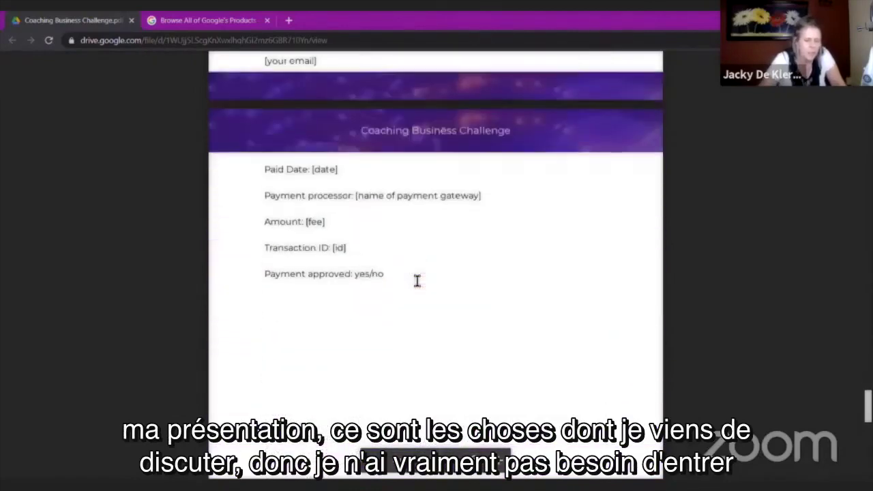
Step: Review the Client Coaching Agreement template, including its fees, cancellation policy and services sections
scroll(418, 281, down, 2)
scroll(418, 280, down, 10)
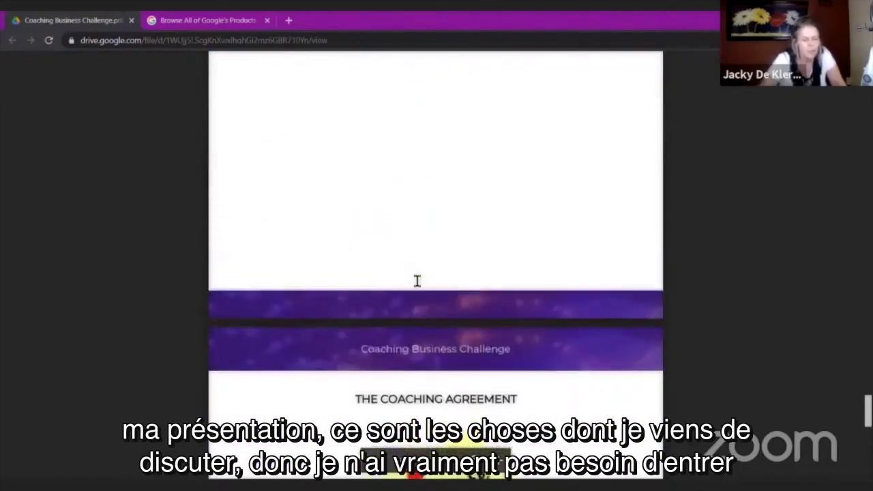
scroll(418, 280, down, 9)
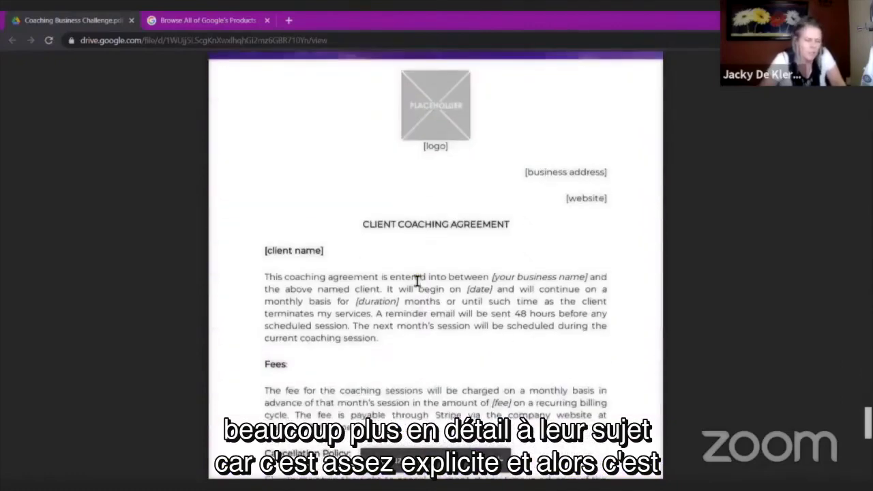
scroll(418, 281, down, 8)
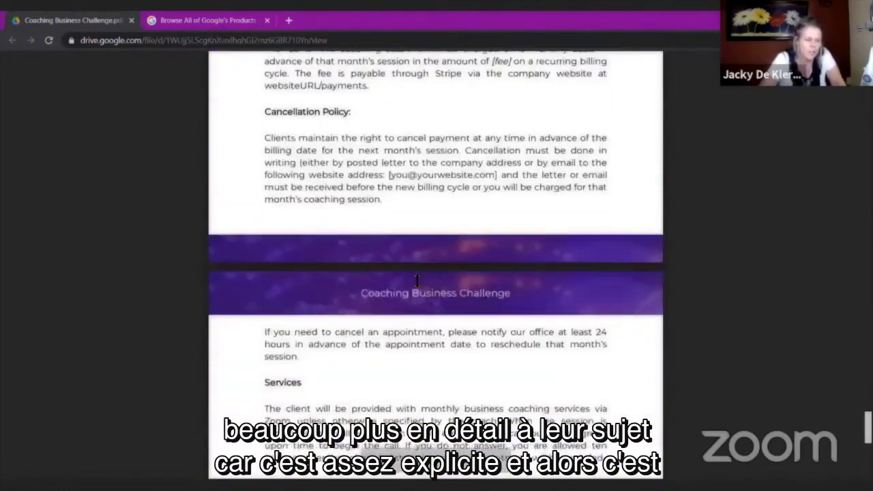
scroll(418, 281, down, 10)
scroll(418, 280, down, 10)
Step: Look over the Coaching Success Guidelines template with its coaching process and coaching philosophy sections
scroll(417, 281, down, 10)
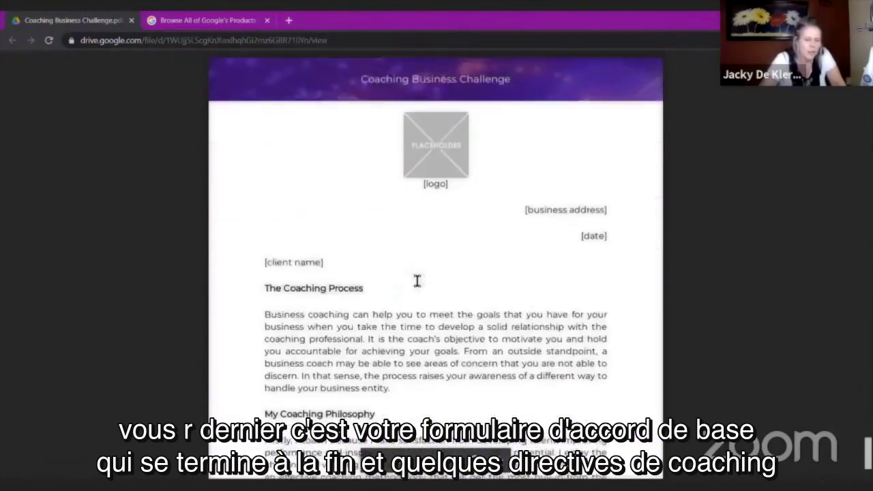
scroll(418, 281, down, 10)
scroll(418, 281, down, 5)
scroll(418, 281, up, 4)
scroll(418, 281, up, 15)
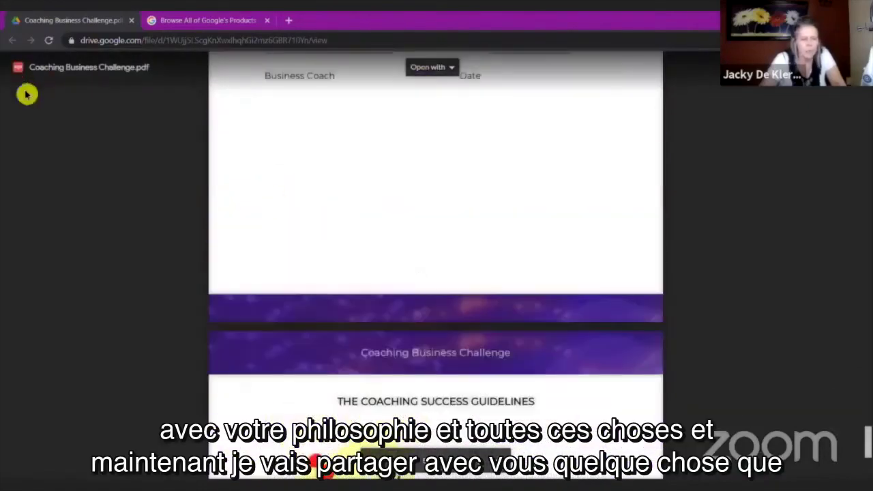
Step: Close the workbook PDF and open Forms from the full product list on Google's products page
click(134, 21)
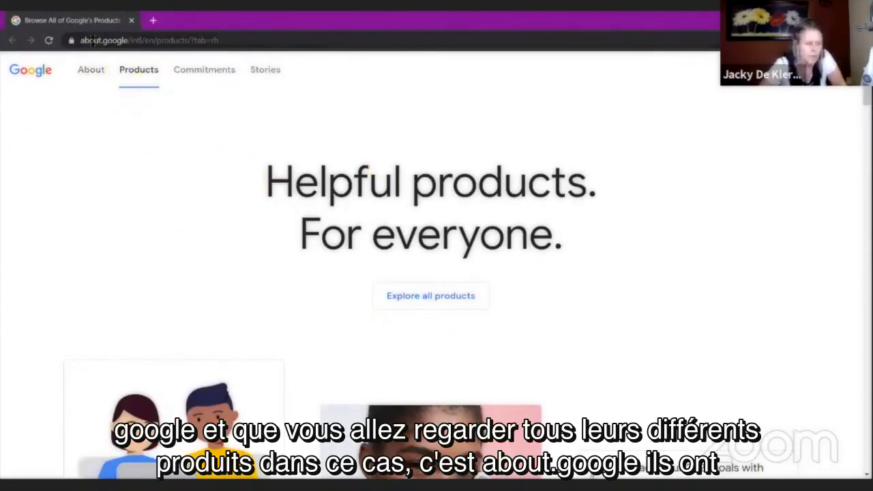
scroll(214, 164, down, 5)
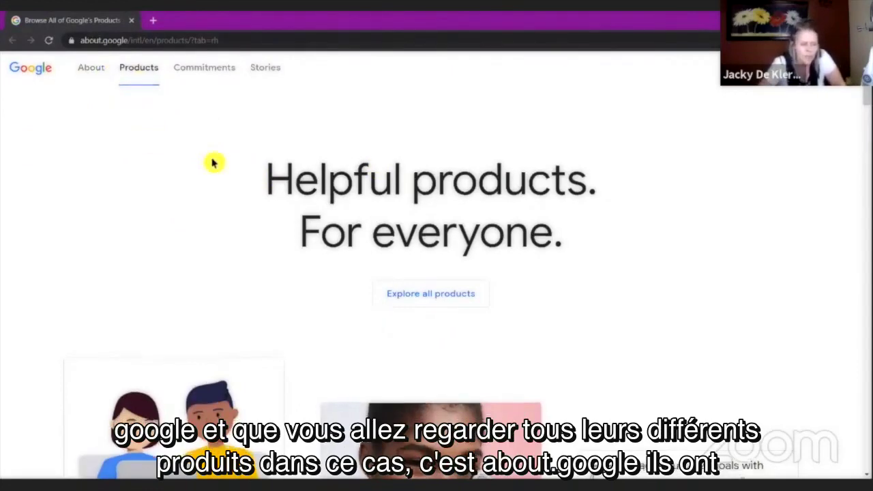
scroll(214, 163, down, 10)
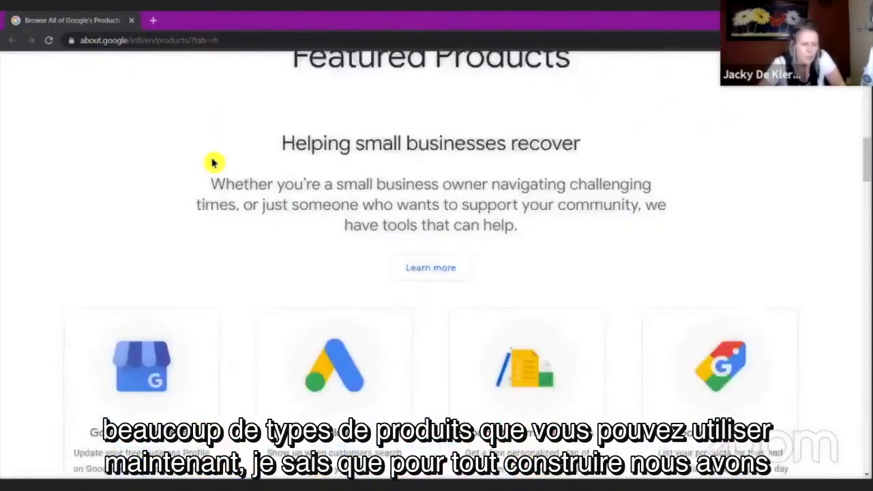
scroll(213, 163, down, 5)
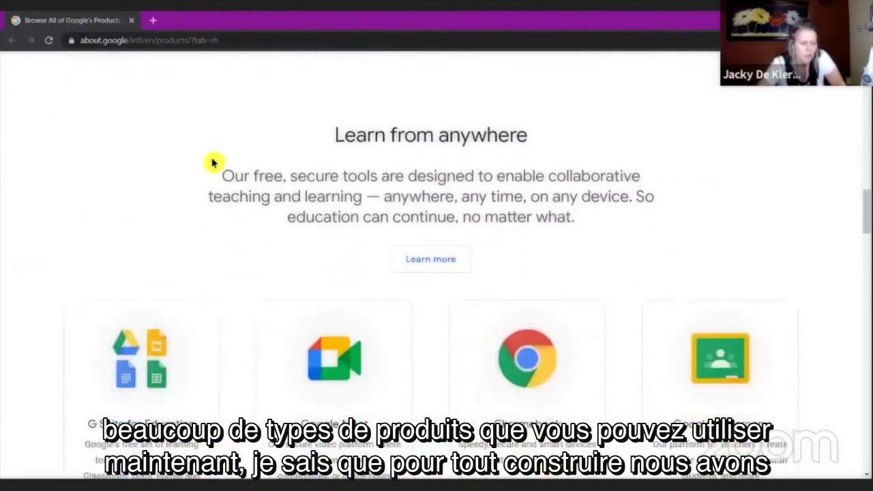
scroll(212, 163, down, 6)
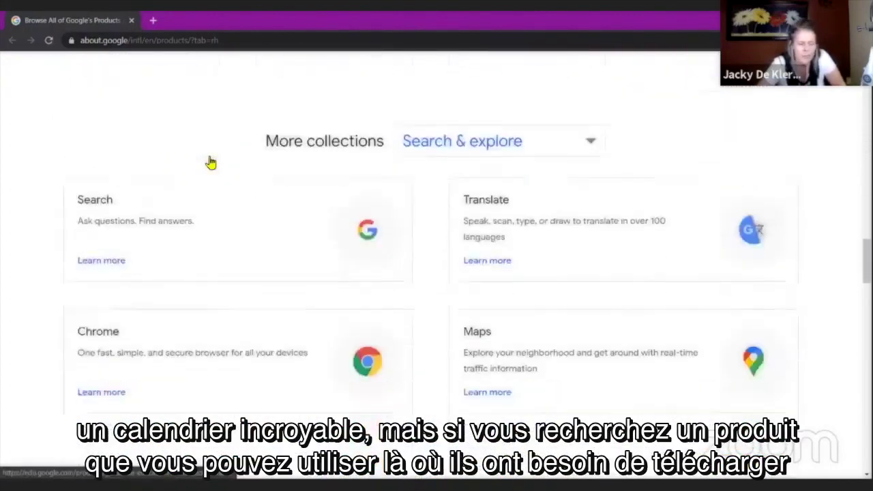
scroll(211, 163, down, 4)
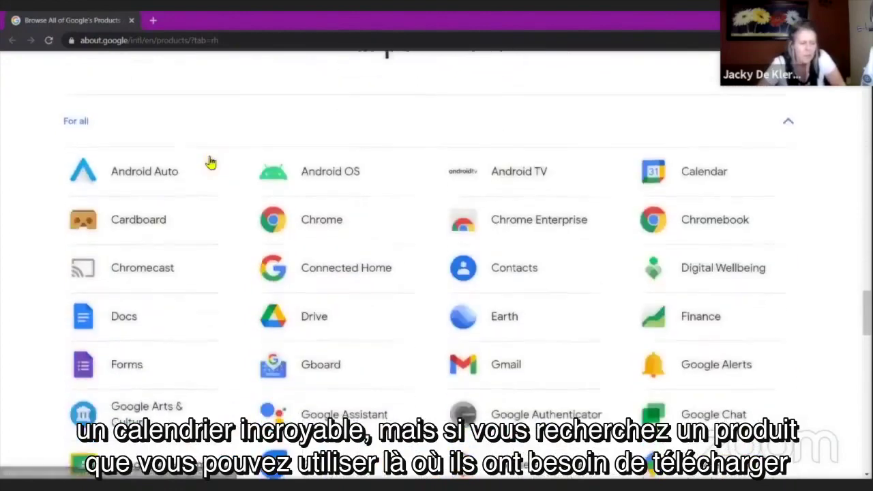
scroll(212, 162, down, 1)
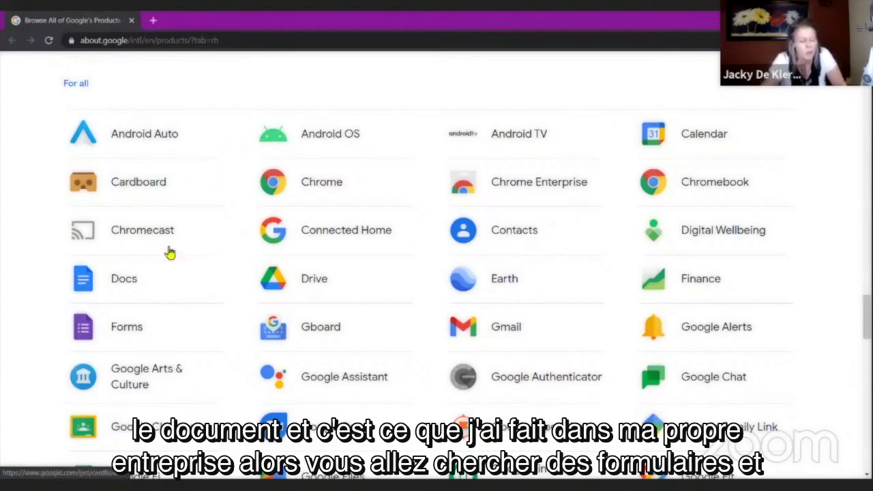
click(126, 332)
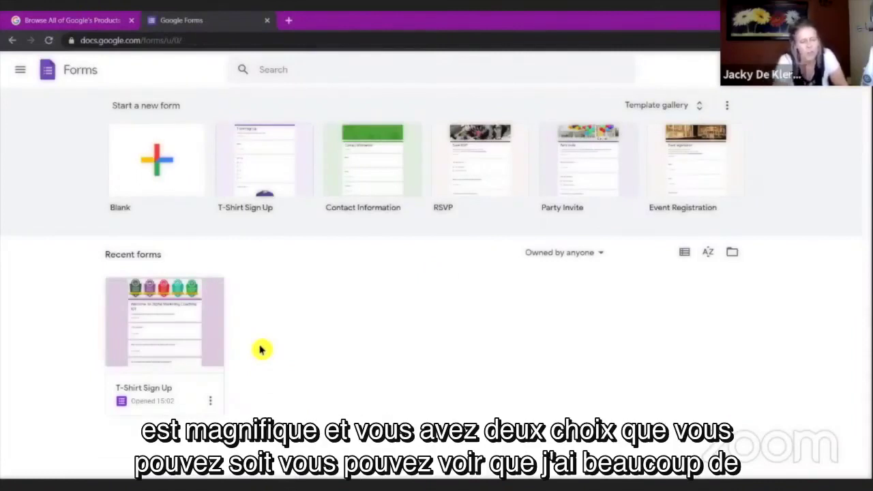
Step: Open the recent T-Shirt Sign Up form and look at its badge header and Welcome To Digital Marketing Coaching 101 introduction
click(169, 323)
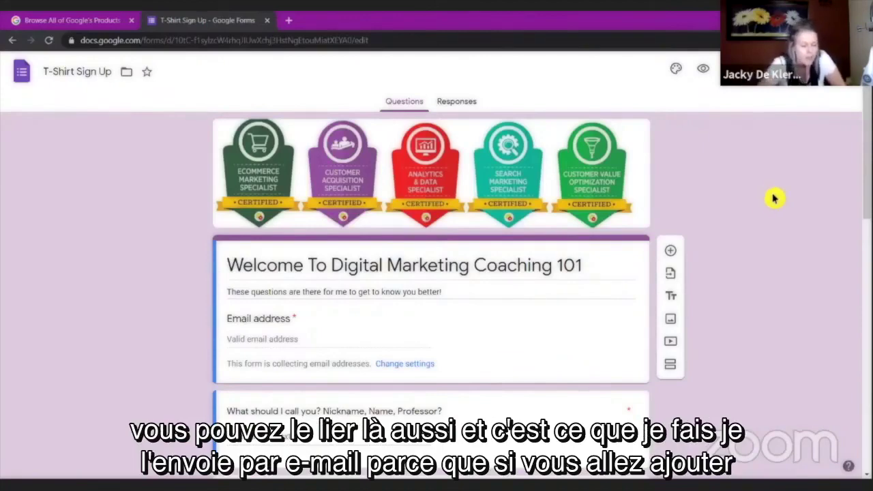
scroll(737, 201, down, 1)
scroll(737, 200, down, 3)
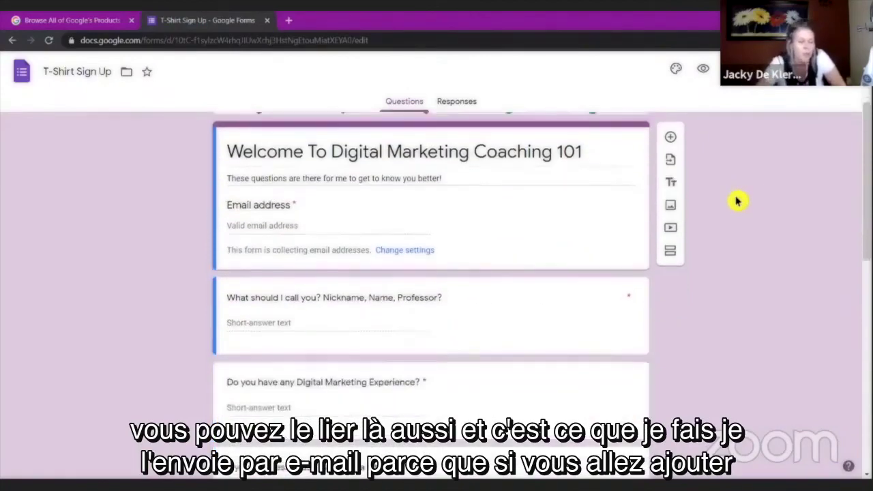
scroll(737, 201, up, 2)
scroll(737, 201, up, 2)
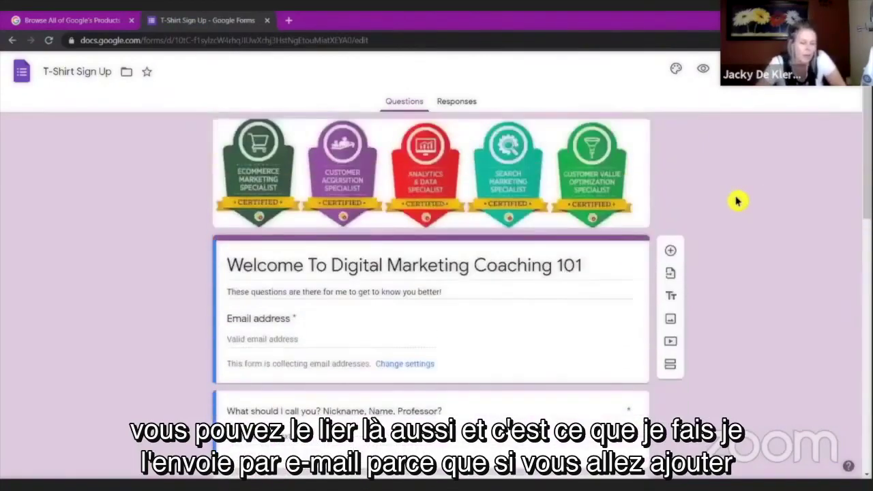
scroll(530, 278, down, 1)
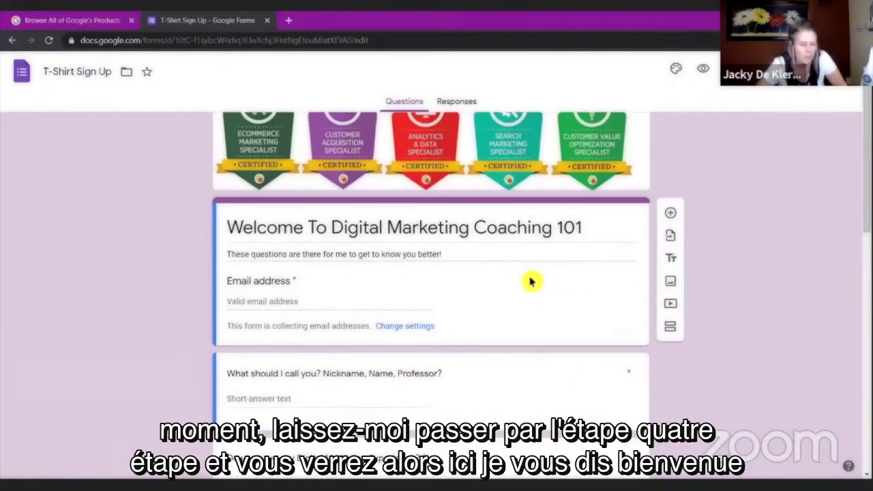
scroll(531, 281, up, 1)
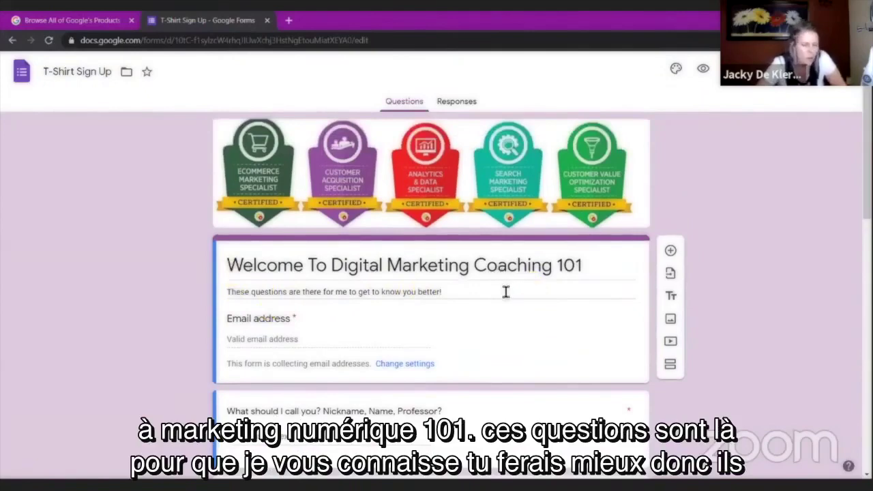
Step: Look through the form's questions from the email address and nickname down to the document upload request
scroll(505, 292, down, 3)
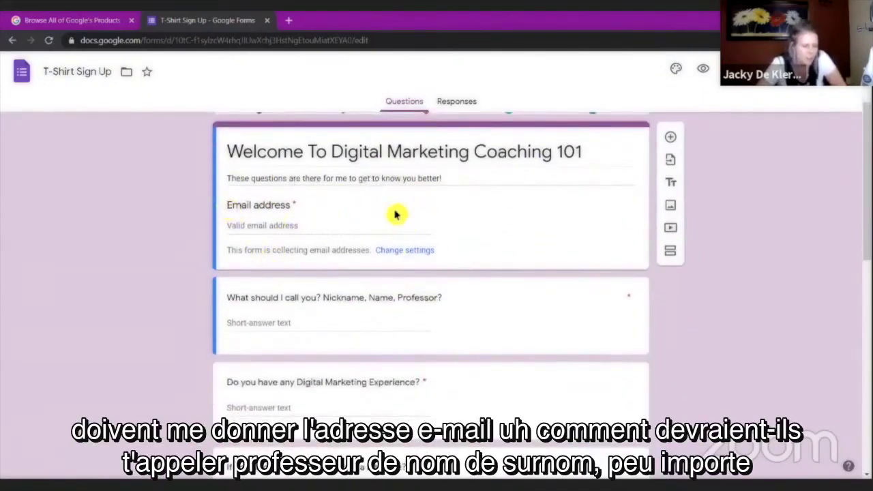
scroll(394, 215, down, 2)
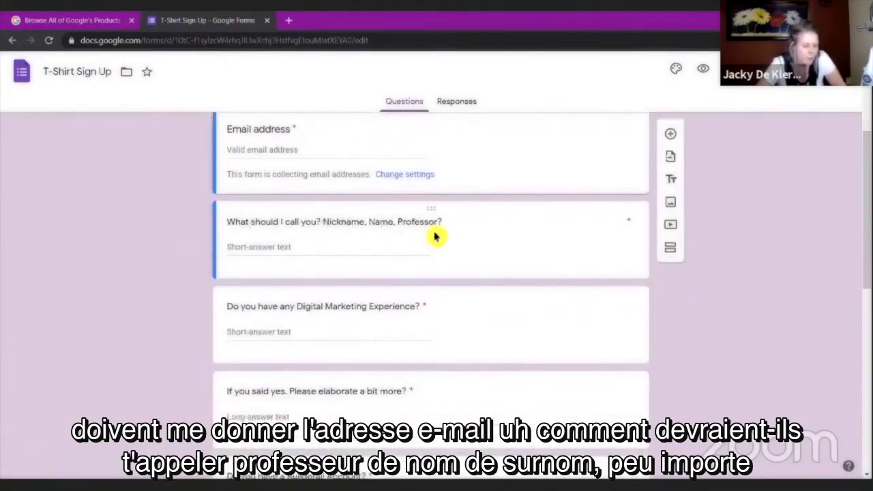
scroll(304, 251, down, 3)
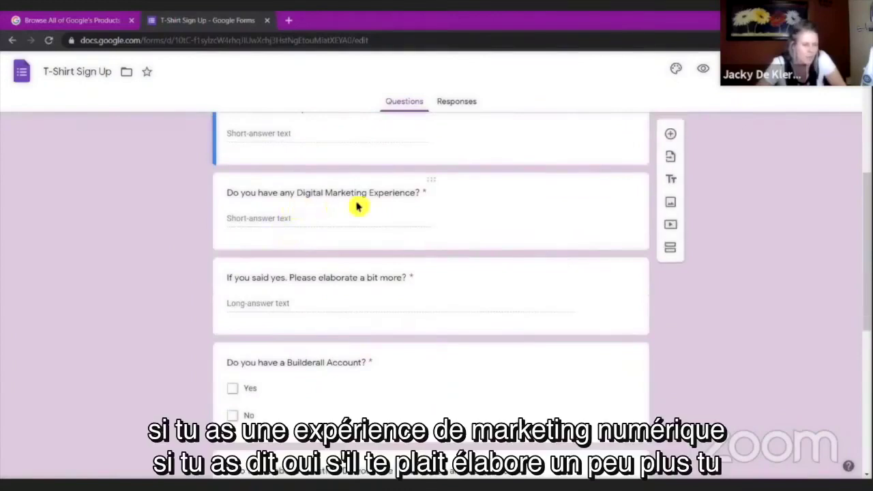
scroll(440, 216, down, 1)
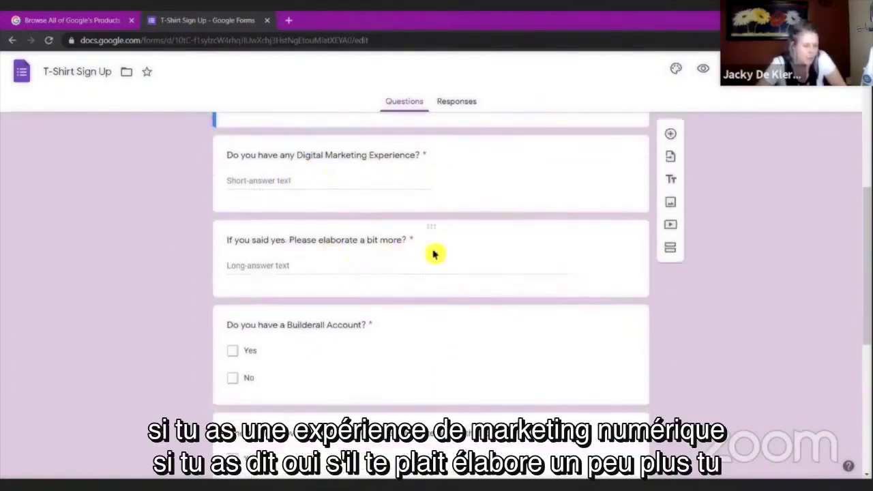
scroll(462, 253, down, 3)
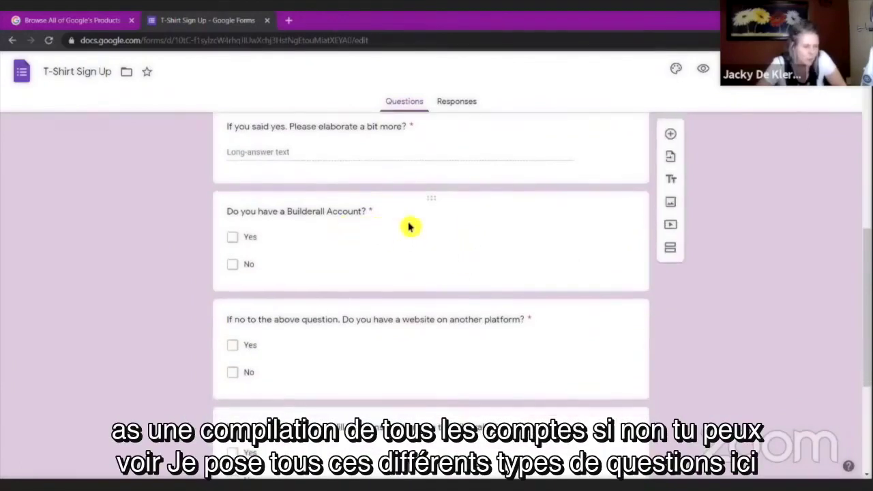
scroll(409, 226, down, 3)
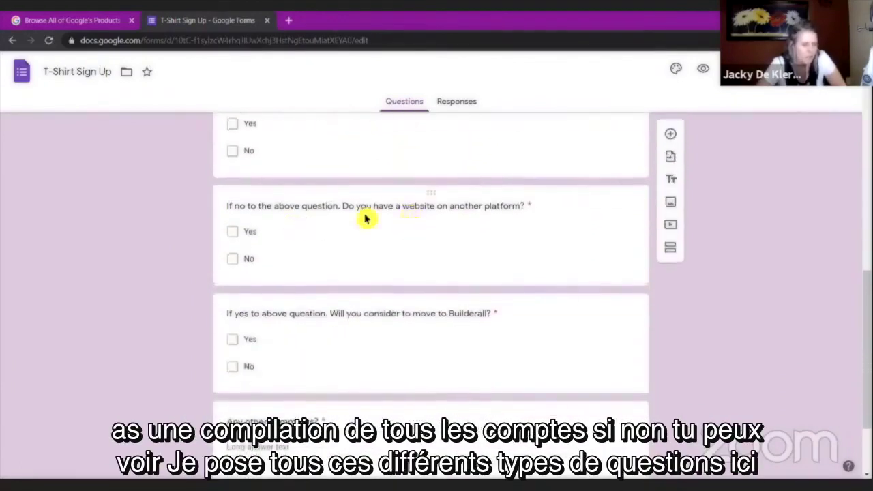
scroll(367, 218, down, 2)
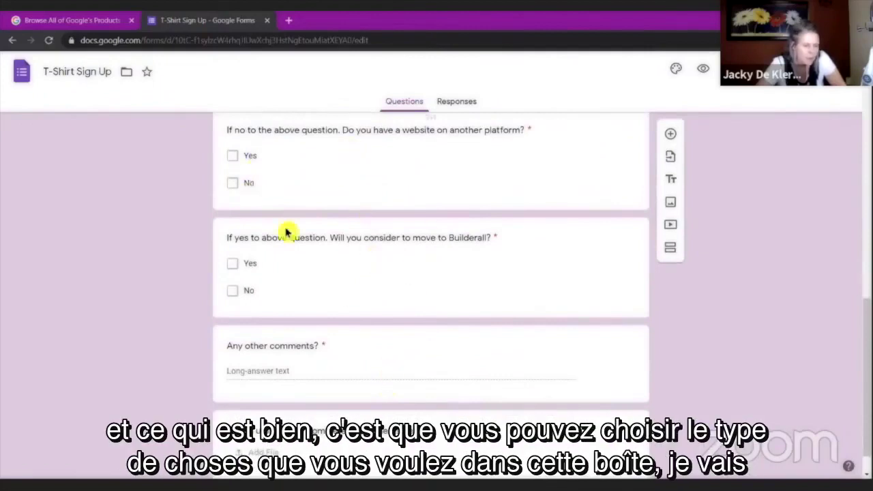
scroll(377, 263, down, 1)
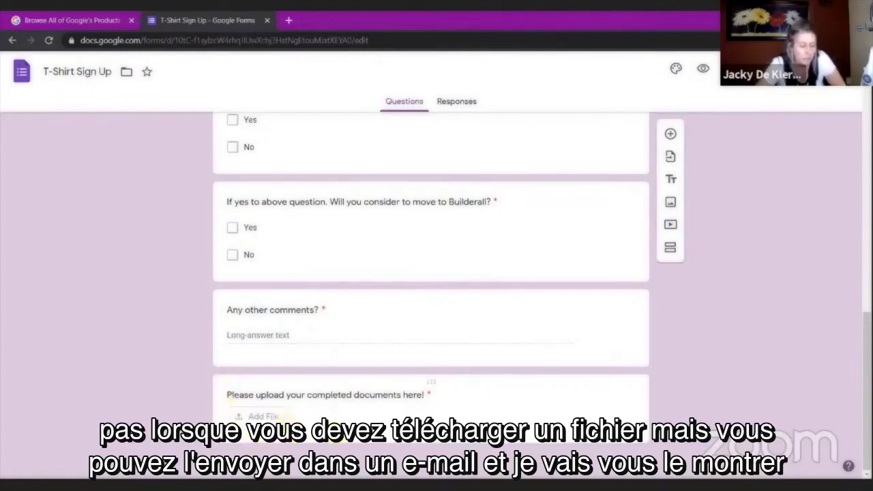
Step: View the answer types available for the "Any other comments?" question, and check the form's responses before returning to its questions
click(432, 298)
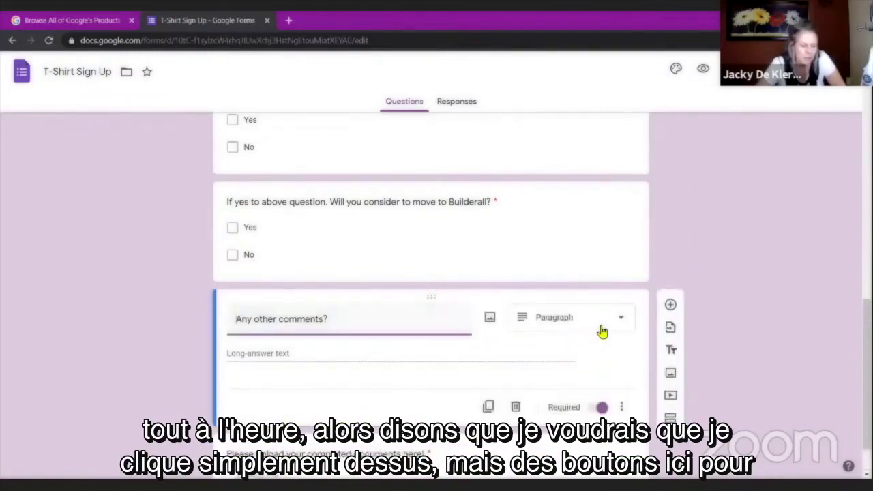
click(621, 319)
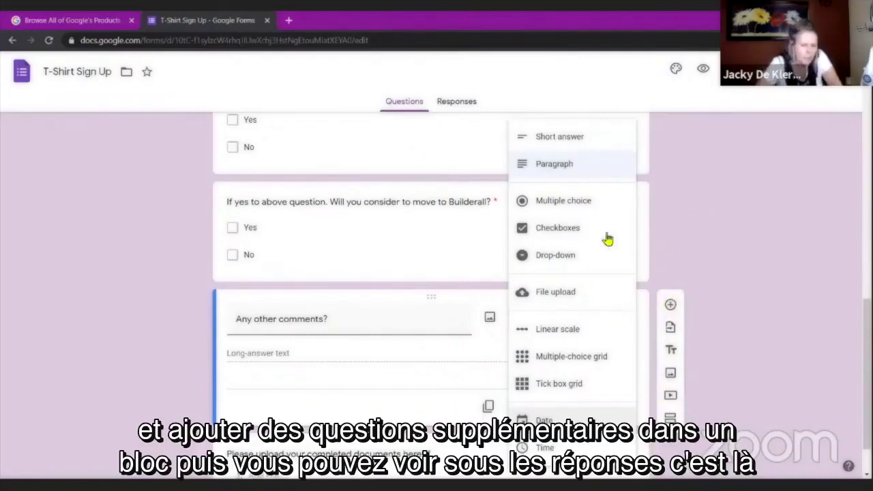
click(712, 234)
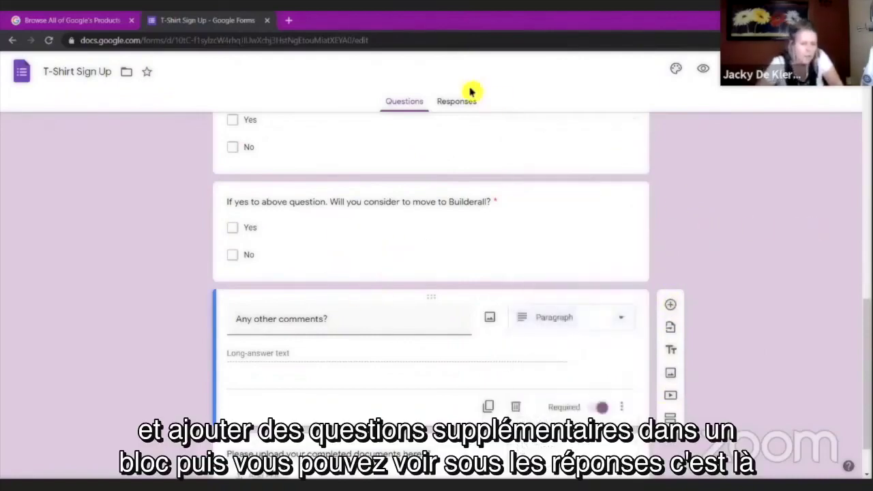
click(461, 104)
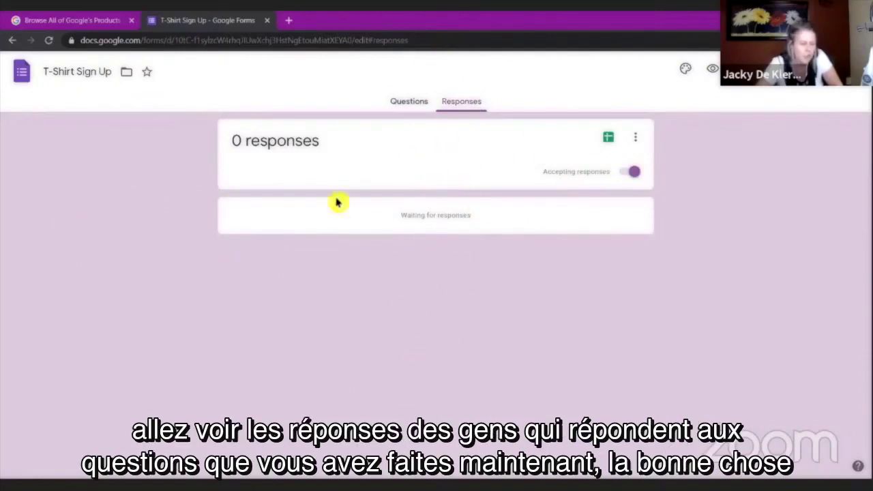
click(403, 101)
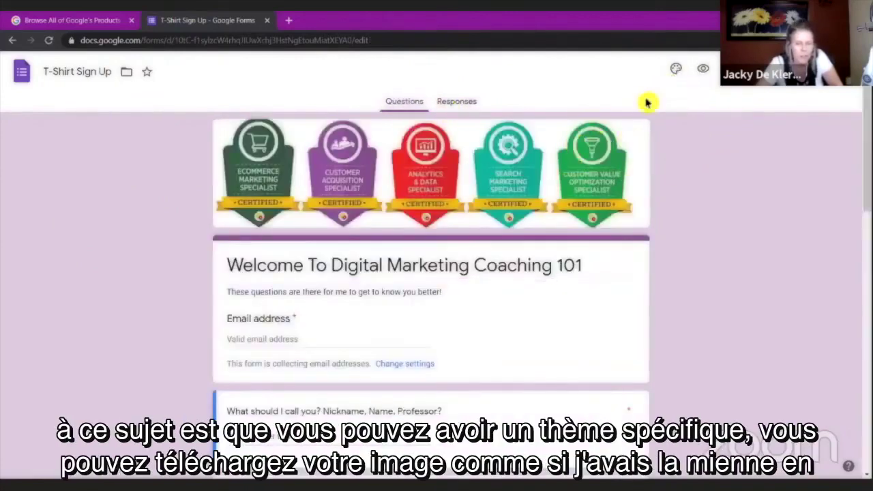
Step: Try the yellow theme colour on the form, reapply the purple one and close the theme options
click(677, 71)
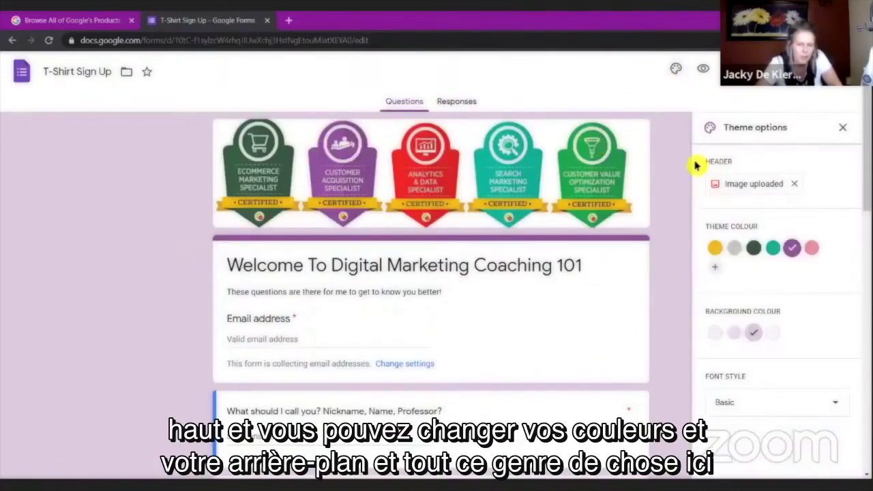
click(715, 248)
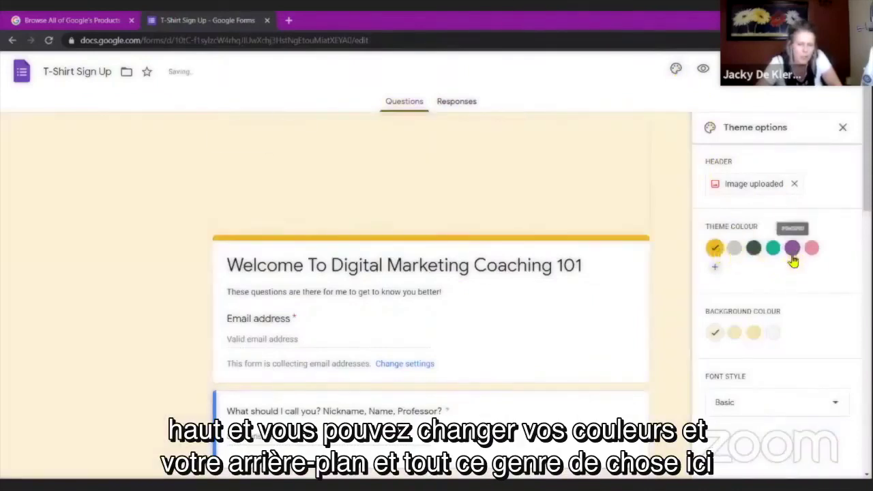
click(792, 251)
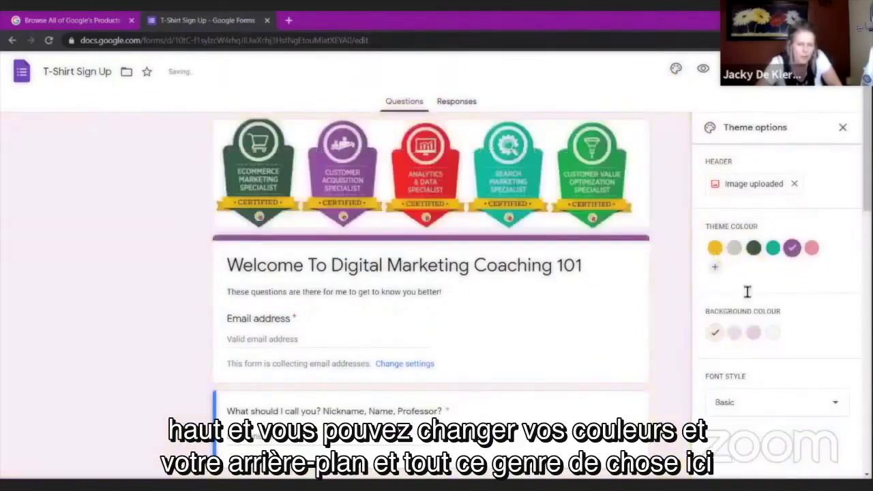
click(843, 128)
Step: Preview the form as respondents see it, return to the editor and briefly open the sending options
click(703, 71)
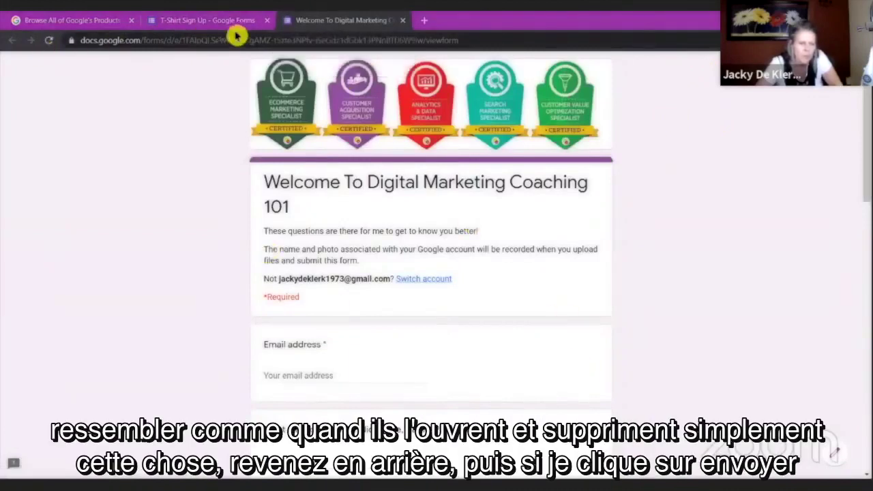
click(205, 20)
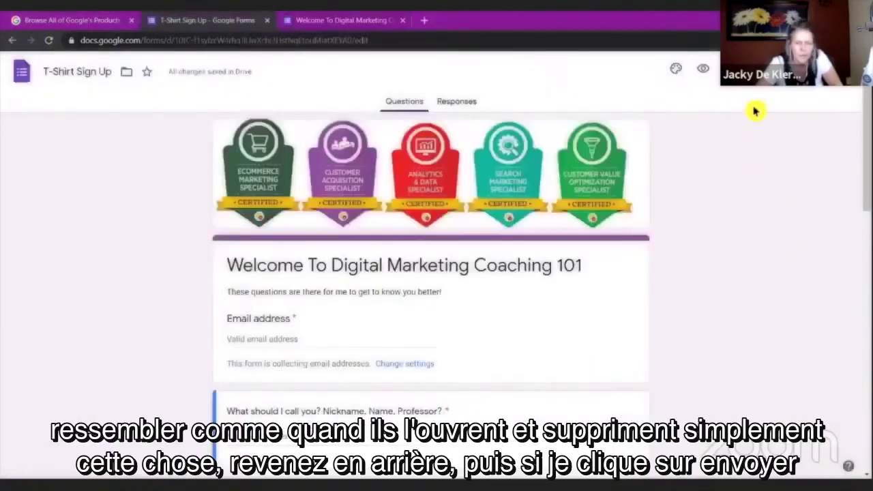
click(812, 68)
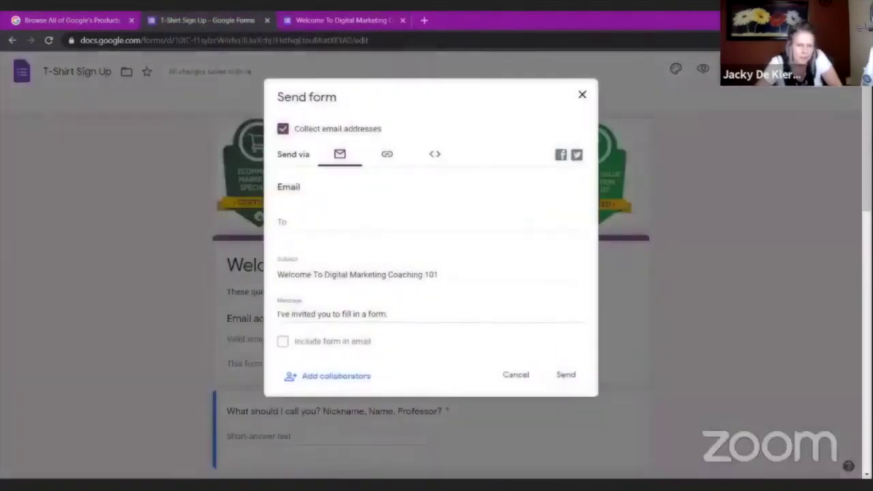
click(735, 103)
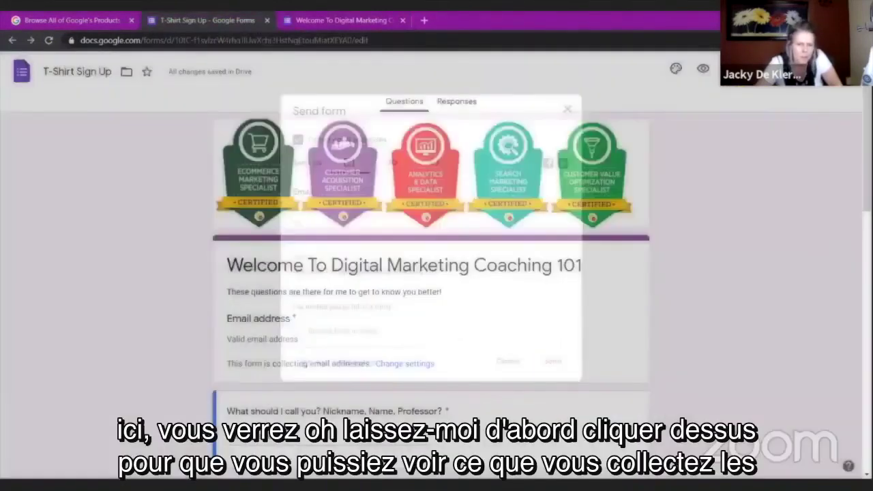
Step: Review the form's General, Presentation and Quizzes settings, including the confirmation message, and close them without saving
click(731, 68)
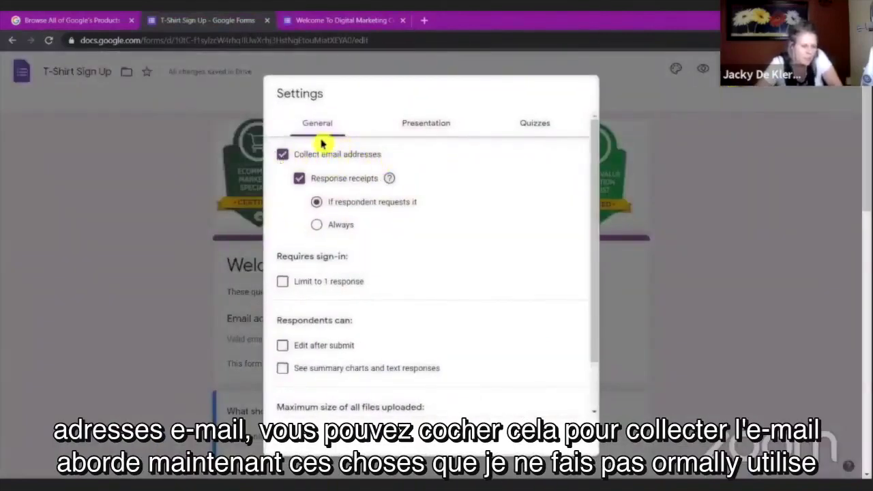
scroll(357, 283, down, 2)
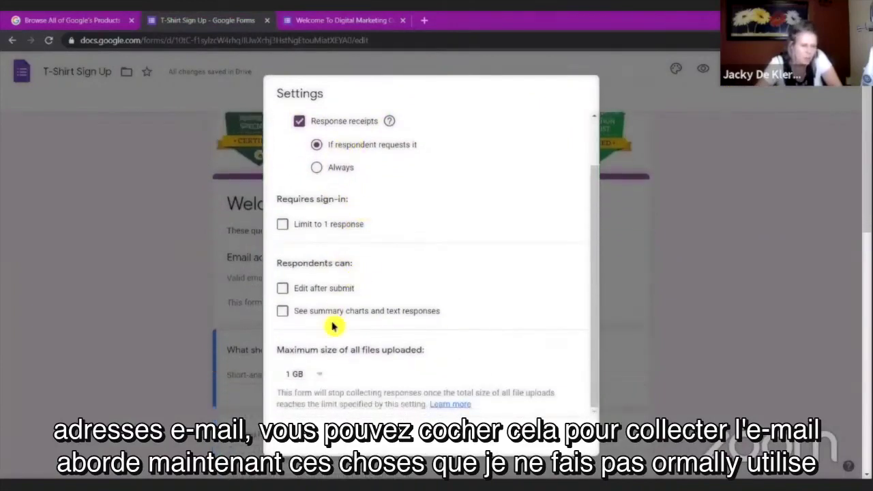
scroll(442, 294, up, 2)
click(425, 124)
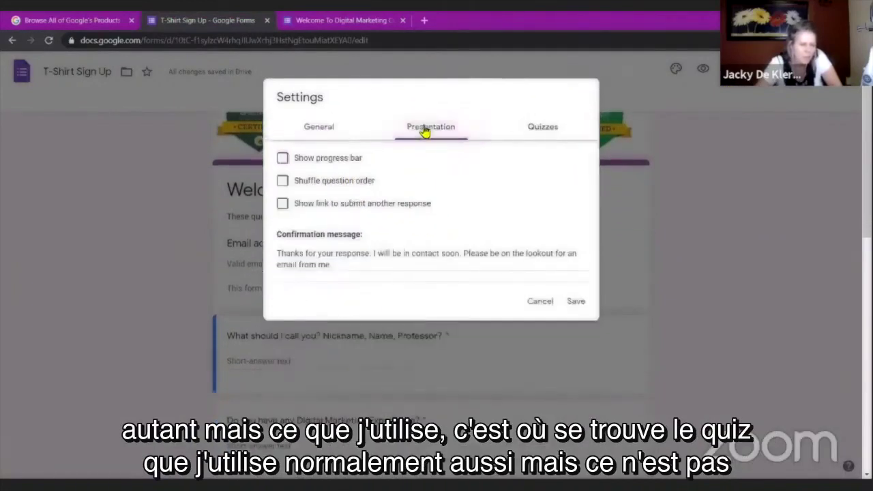
click(535, 131)
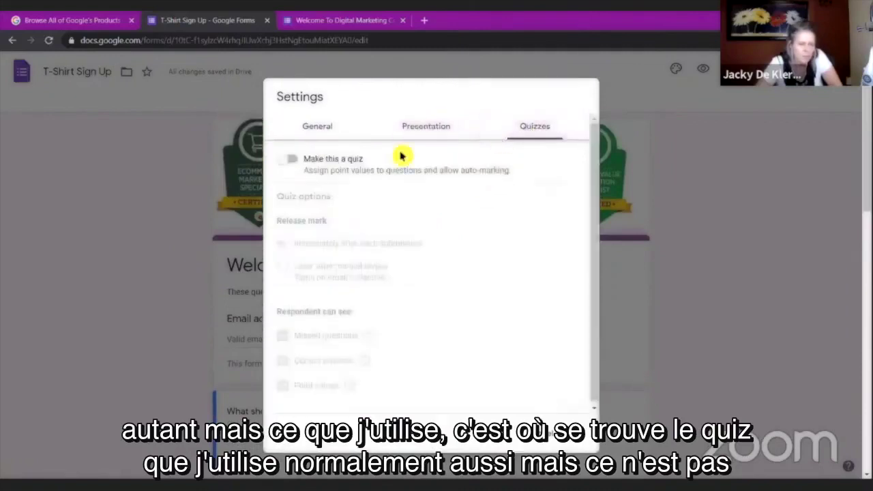
click(428, 129)
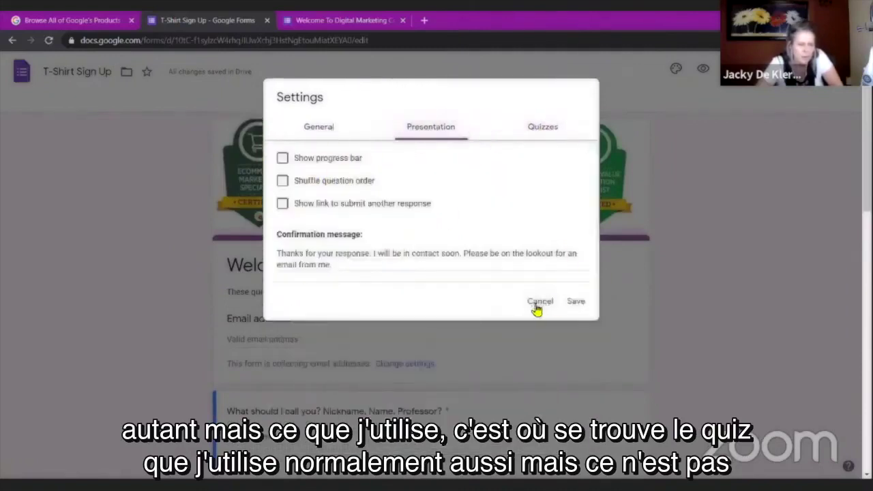
click(538, 304)
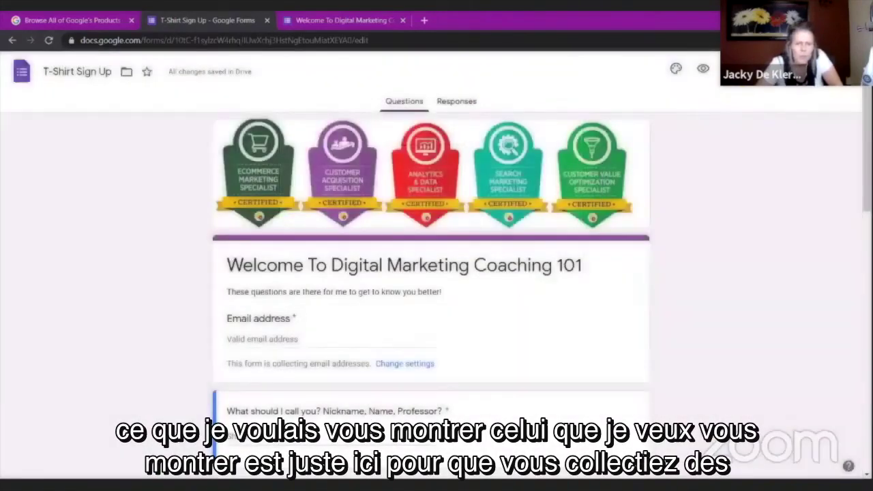
Step: Examine the options for sending the form by email, link and embedded HTML, and close them without sending
click(785, 71)
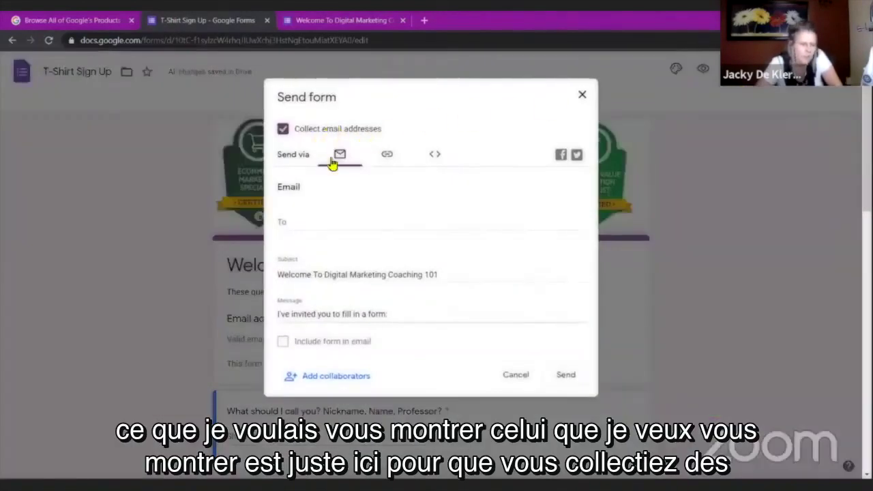
click(301, 221)
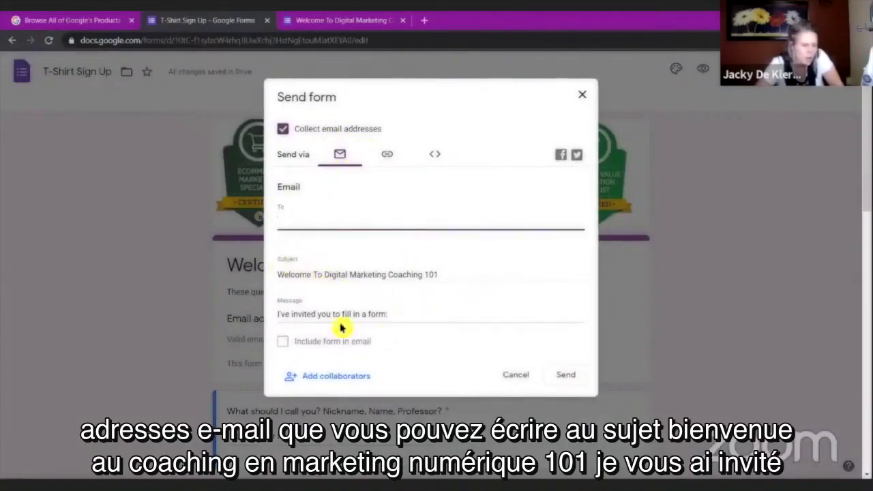
click(284, 352)
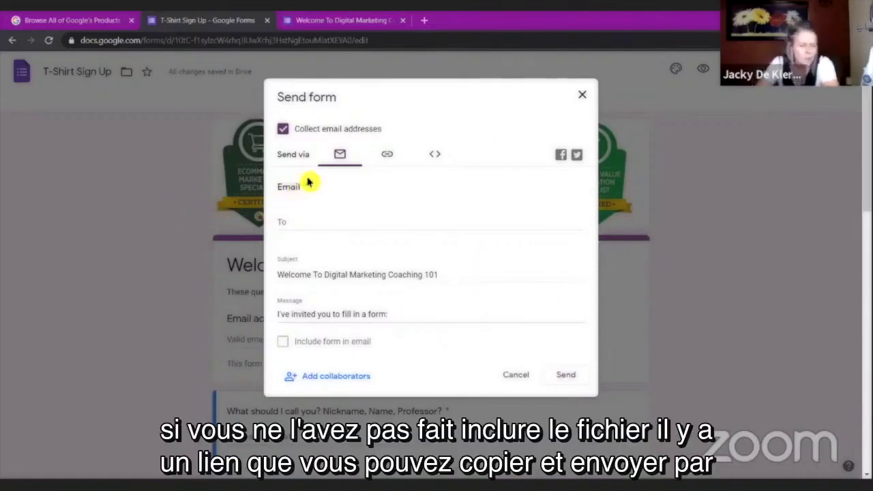
click(386, 157)
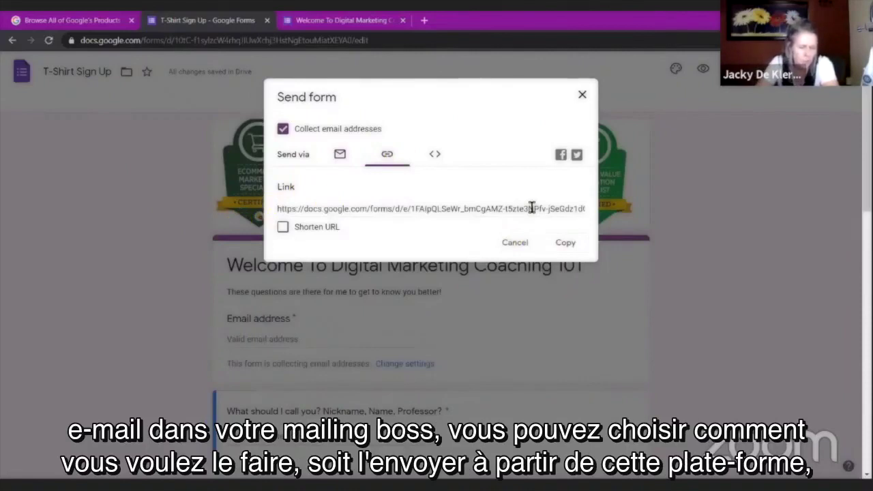
click(338, 159)
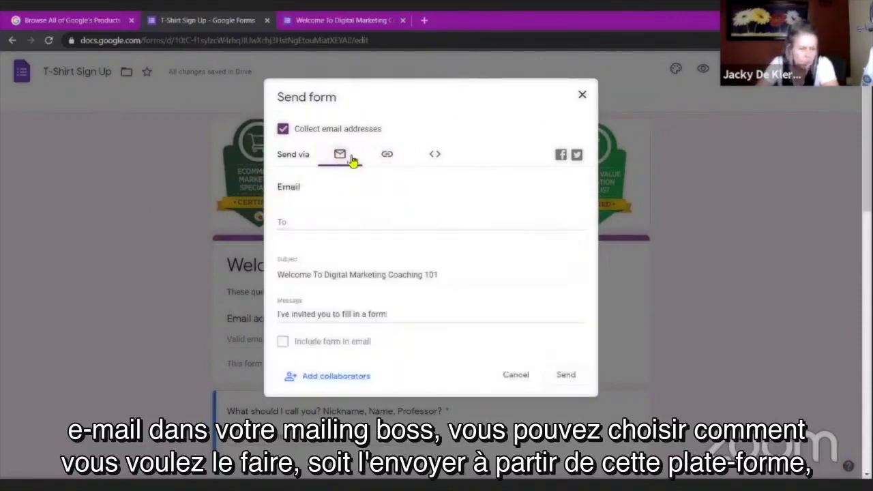
click(387, 157)
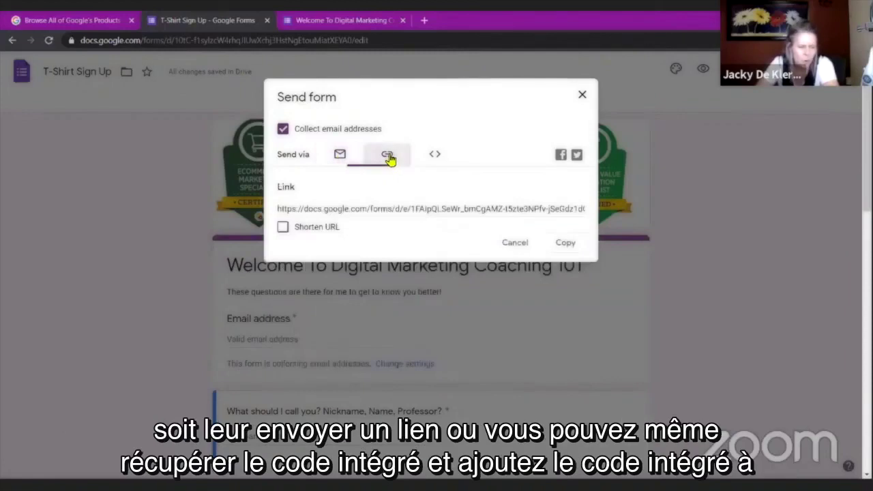
click(436, 156)
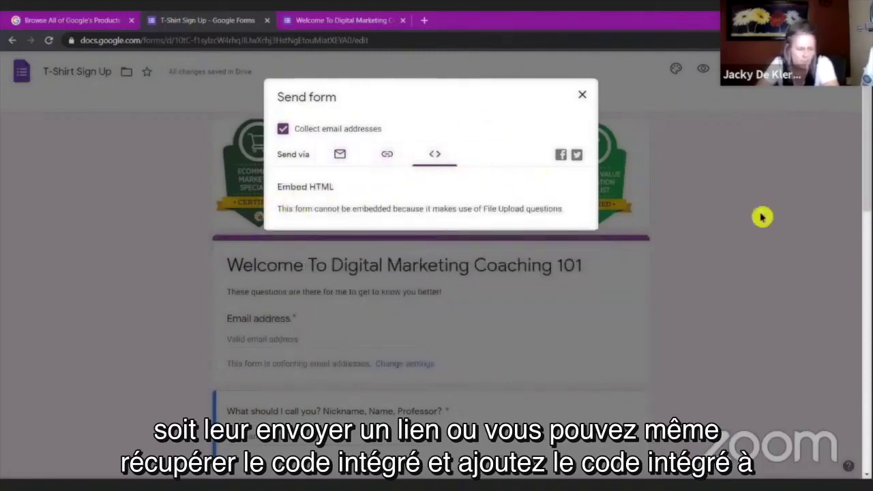
click(583, 99)
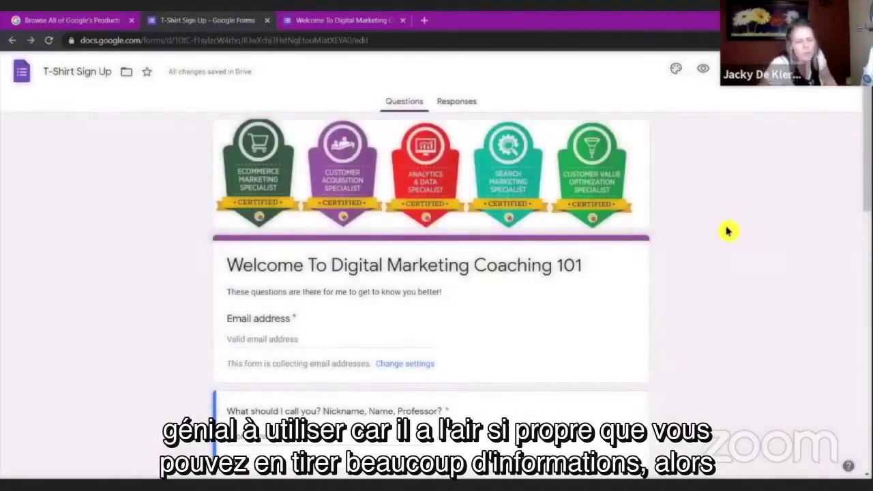
scroll(728, 232, down, 3)
scroll(728, 232, up, 3)
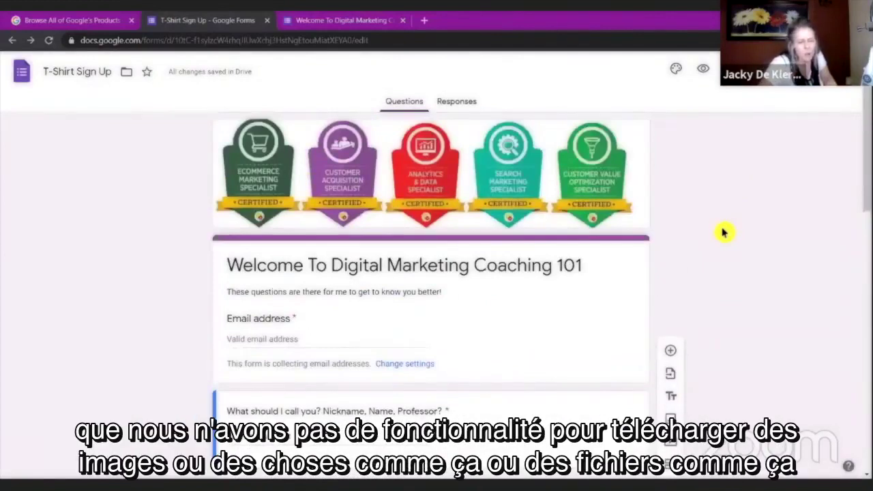